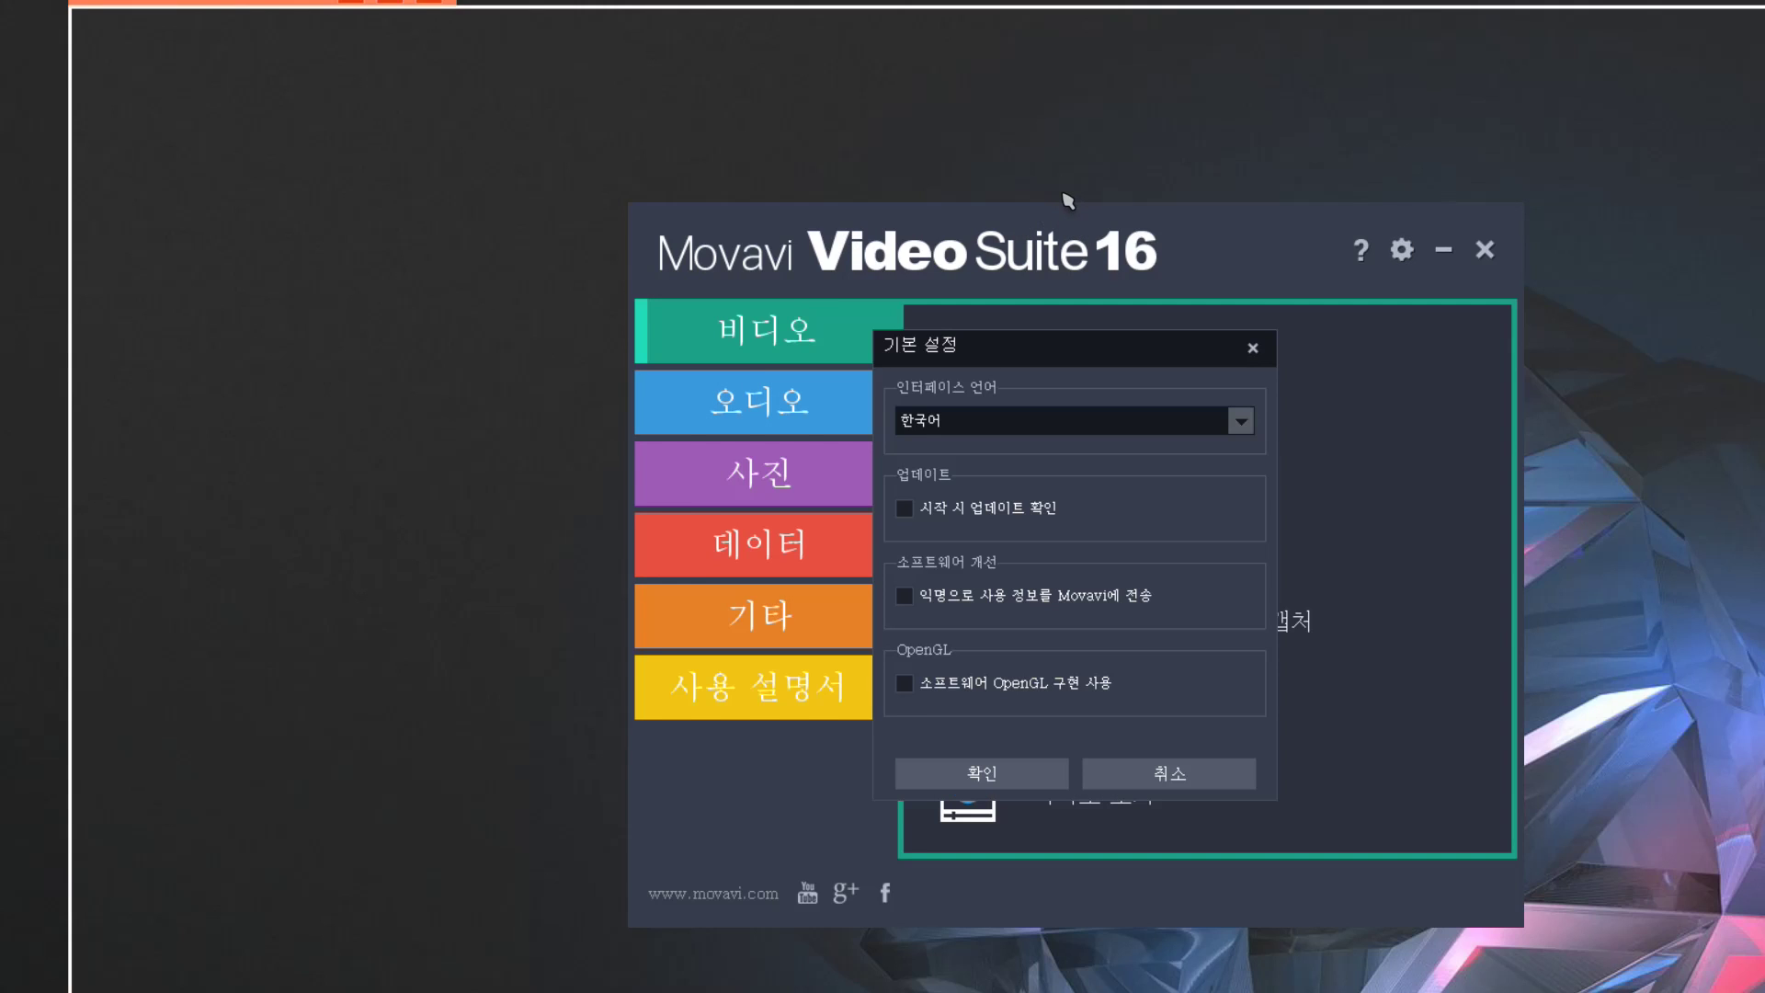
Step: Set the interface language to English and confirm the preferences
{"action": "left_click", "coordinate": [1241, 421]}
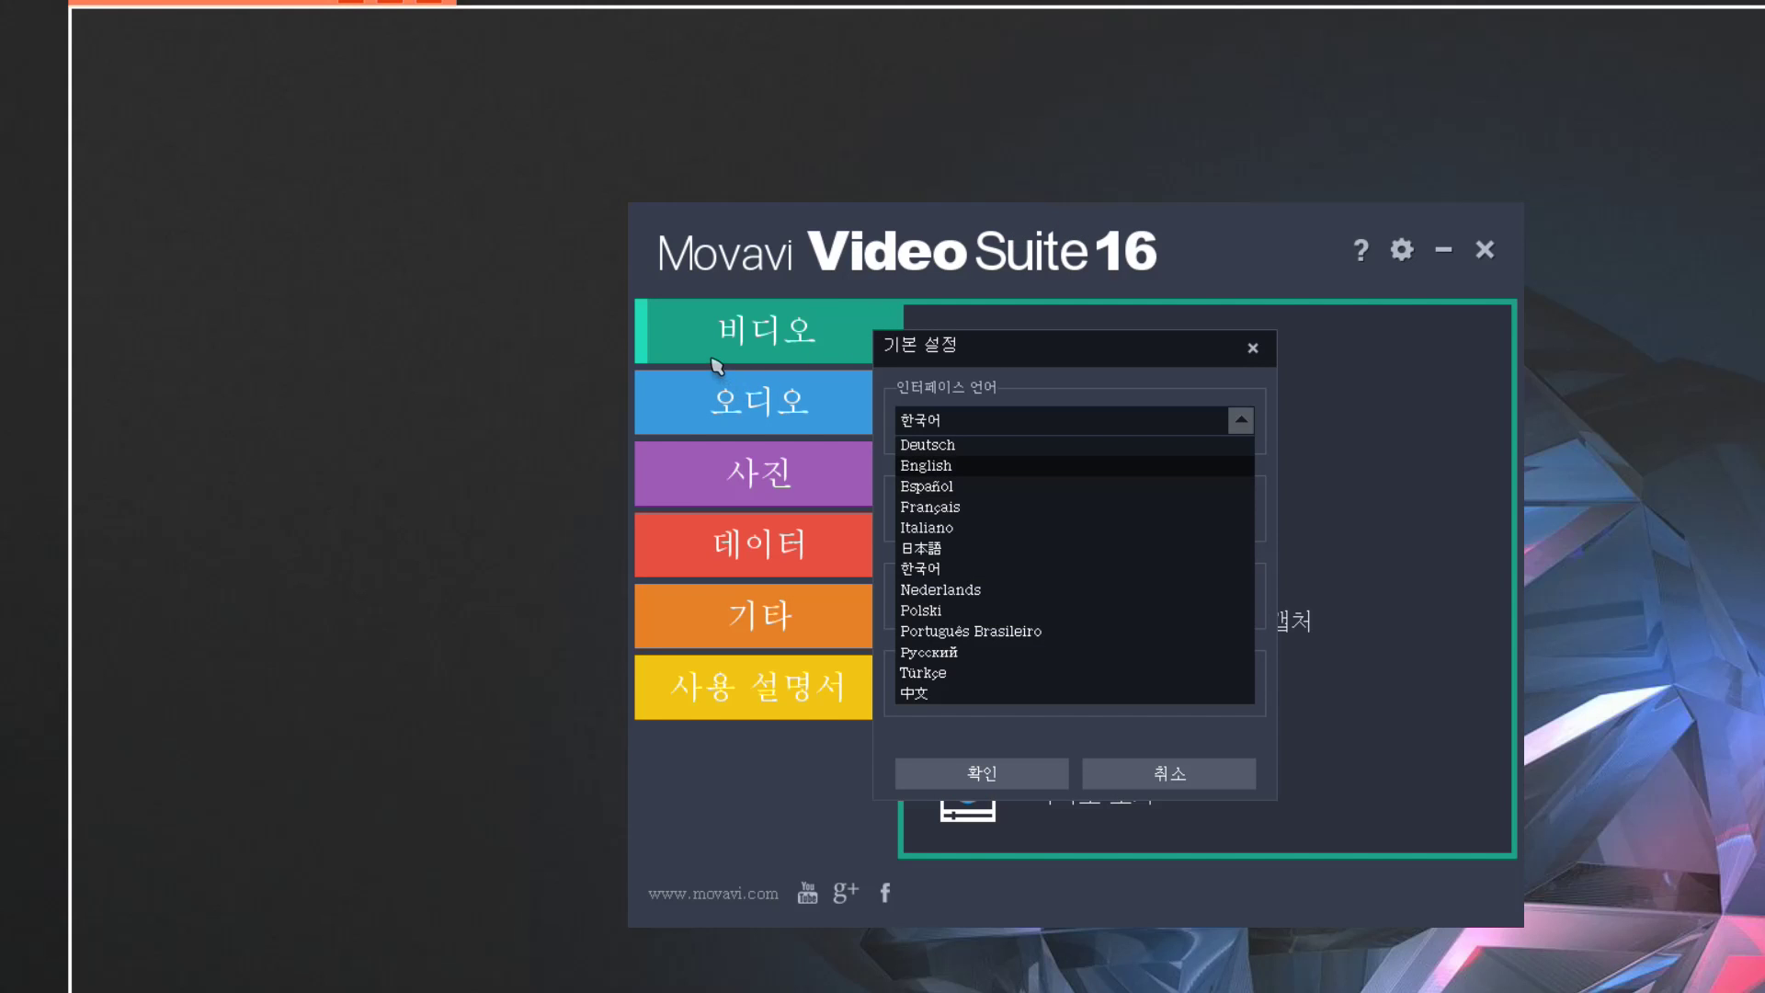
{"action": "left_click", "coordinate": [1020, 467]}
{"action": "left_click", "coordinate": [982, 773]}
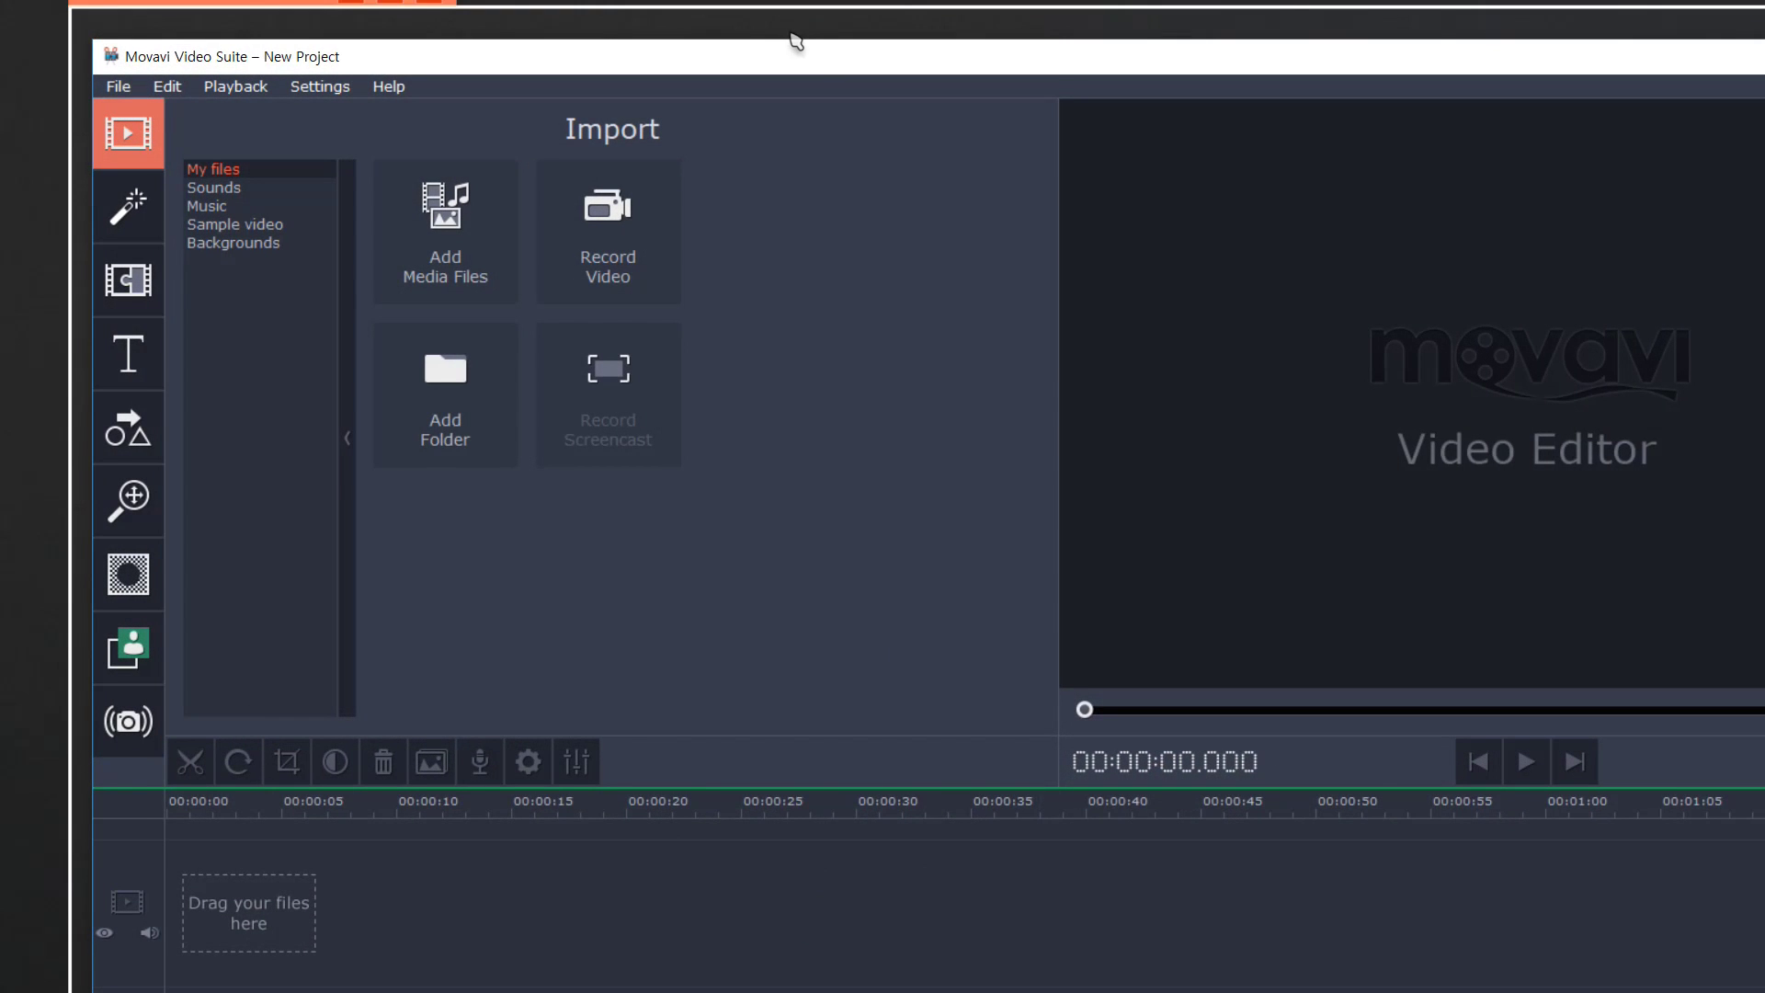
Step: Reposition and enlarge the editor window and add the media files to the timeline
{"action": "mouse_move", "coordinate": [796, 42]}
{"action": "left_mouse_down"}
{"action": "mouse_move", "coordinate": [776, 12]}
{"action": "mouse_move", "coordinate": [781, 26]}
{"action": "left_mouse_up"}
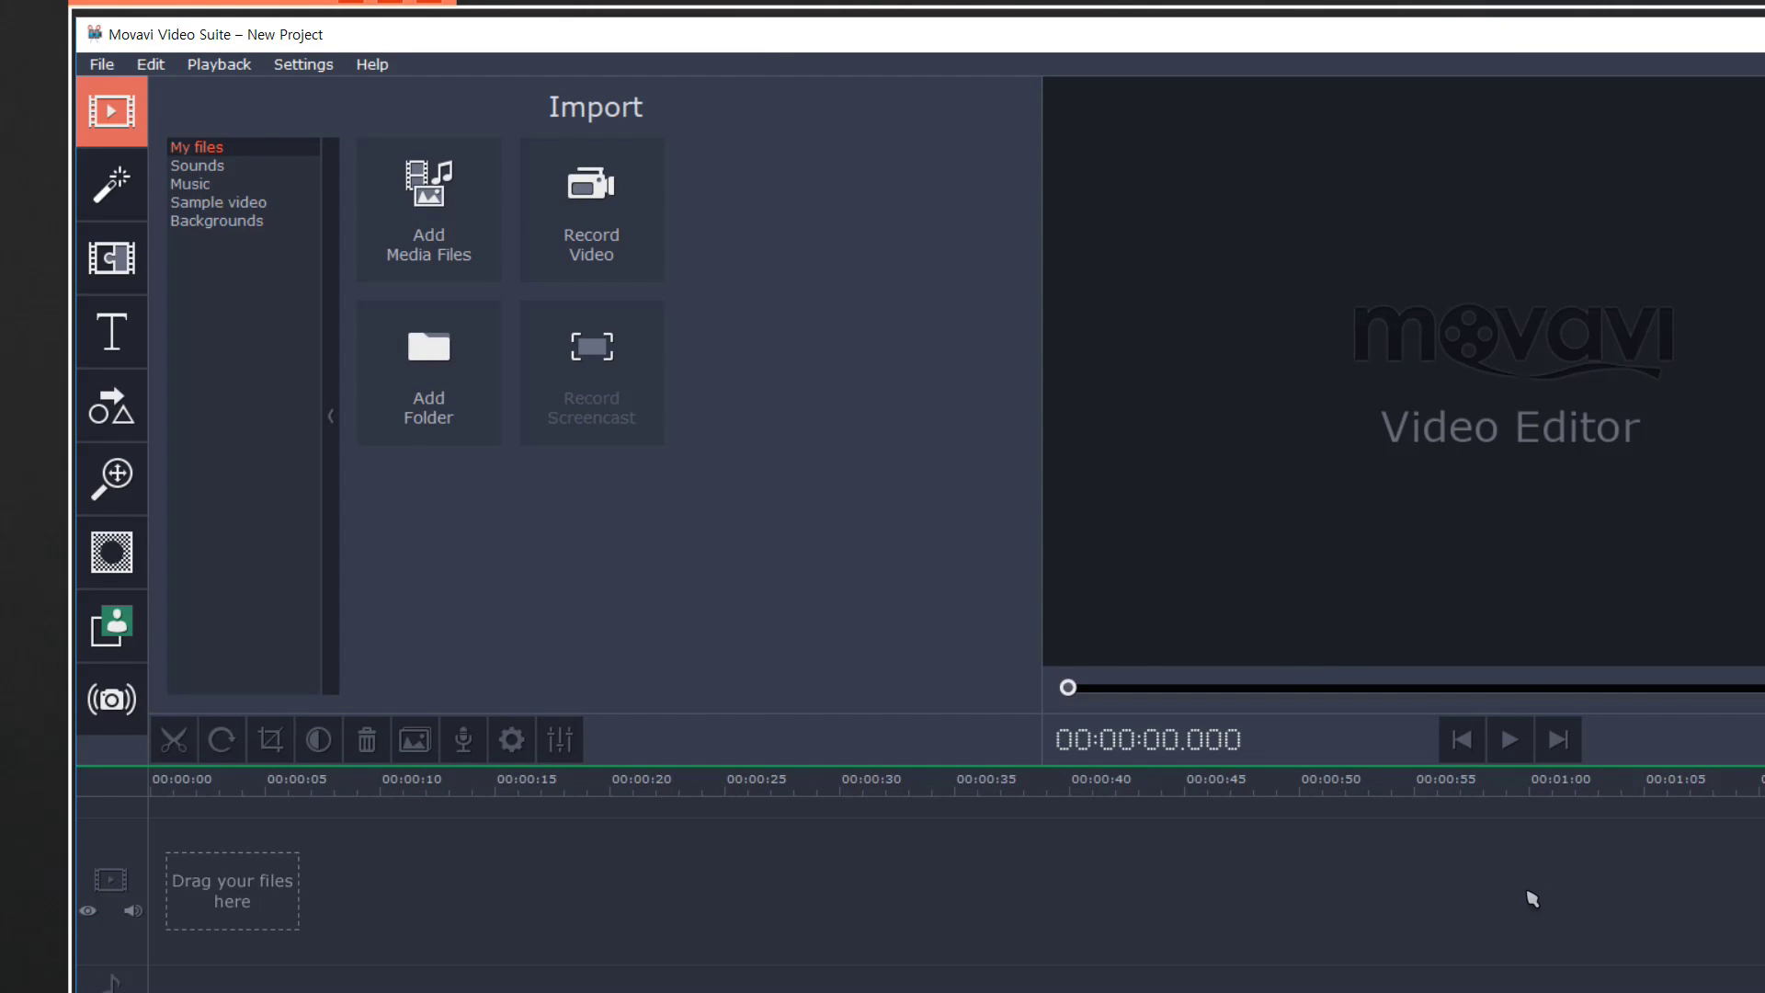
{"action": "left_click_drag", "start_coordinate": [1530, 904], "coordinate": [1752, 984]}
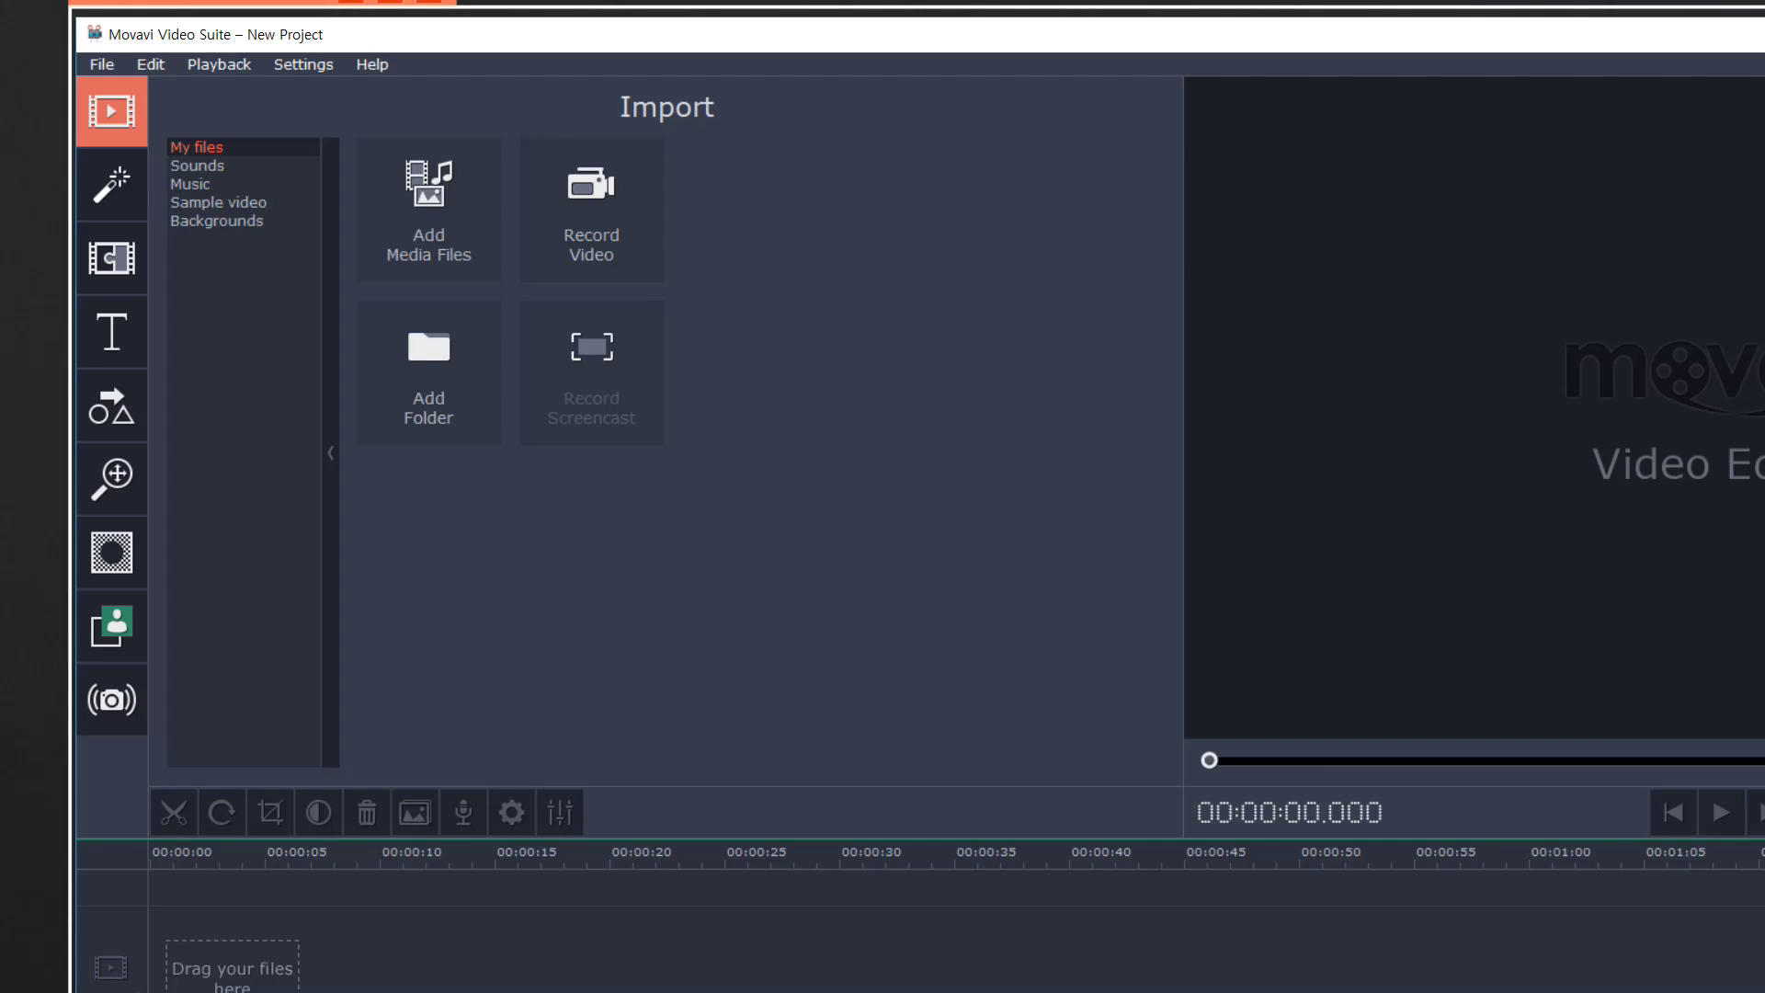
{"action": "left_click_drag", "start_coordinate": [1057, 988], "coordinate": [225, 952]}
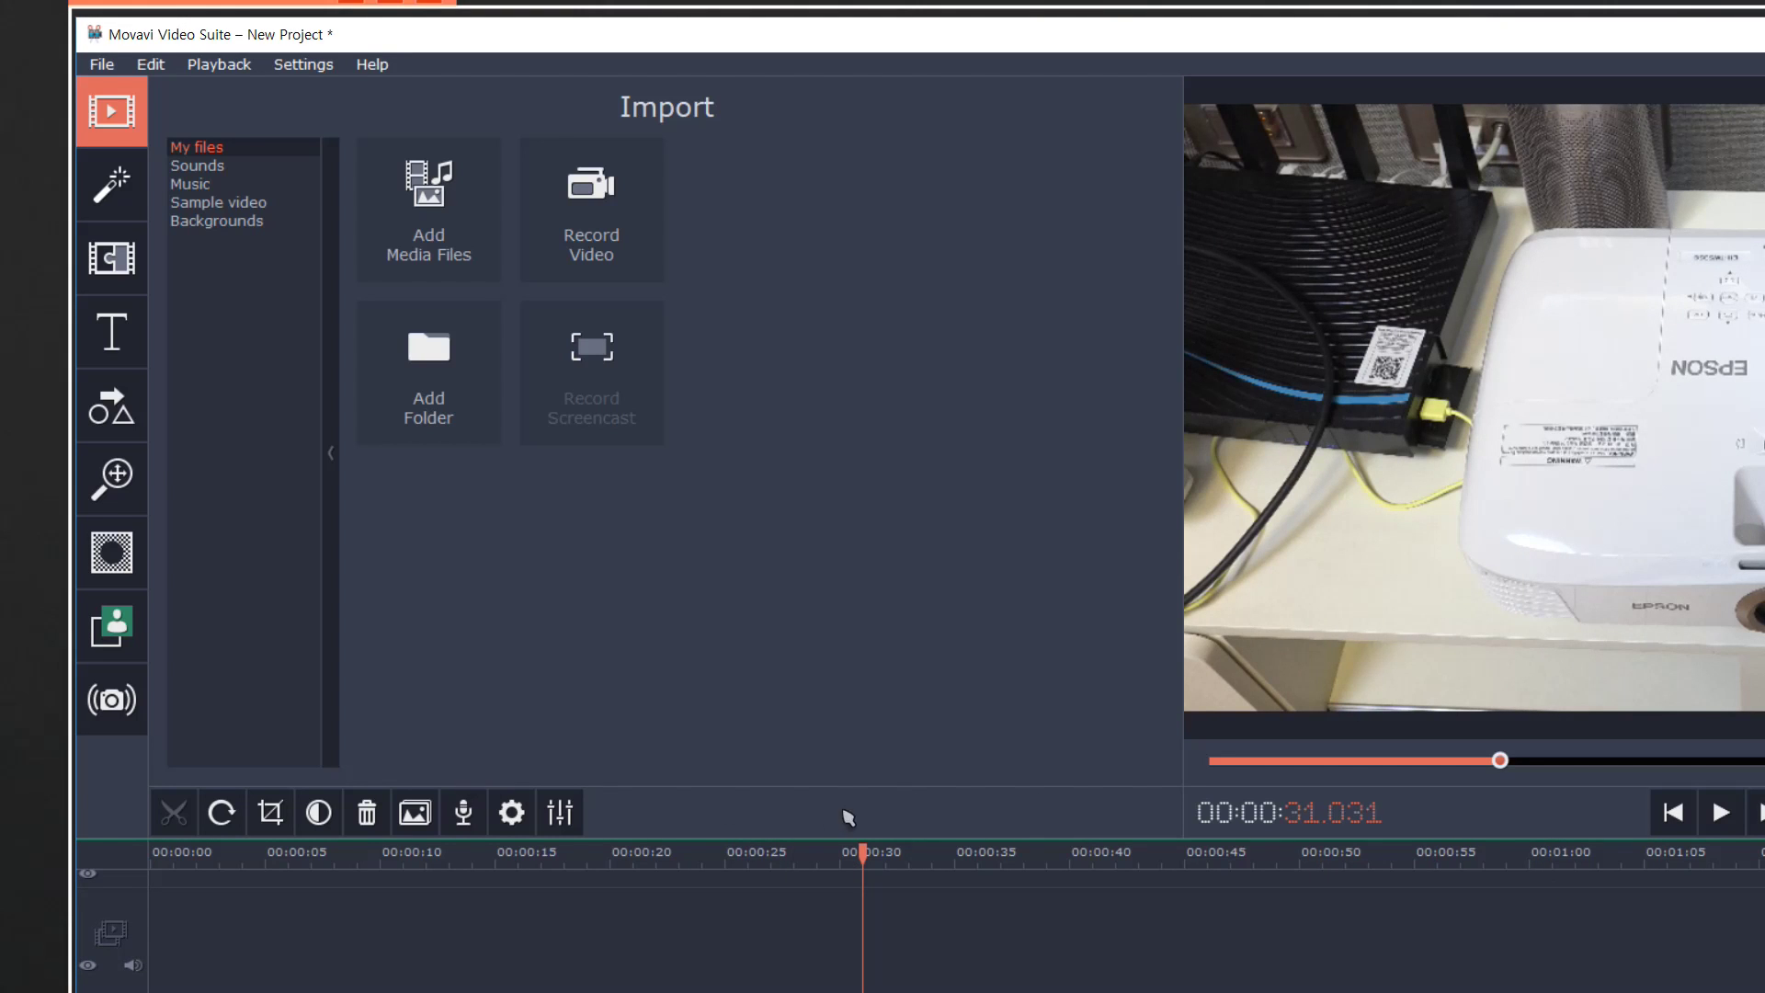
Step: Review the added media by moving the playhead to different points along the timeline, including its start and end
{"action": "key", "text": "Home"}
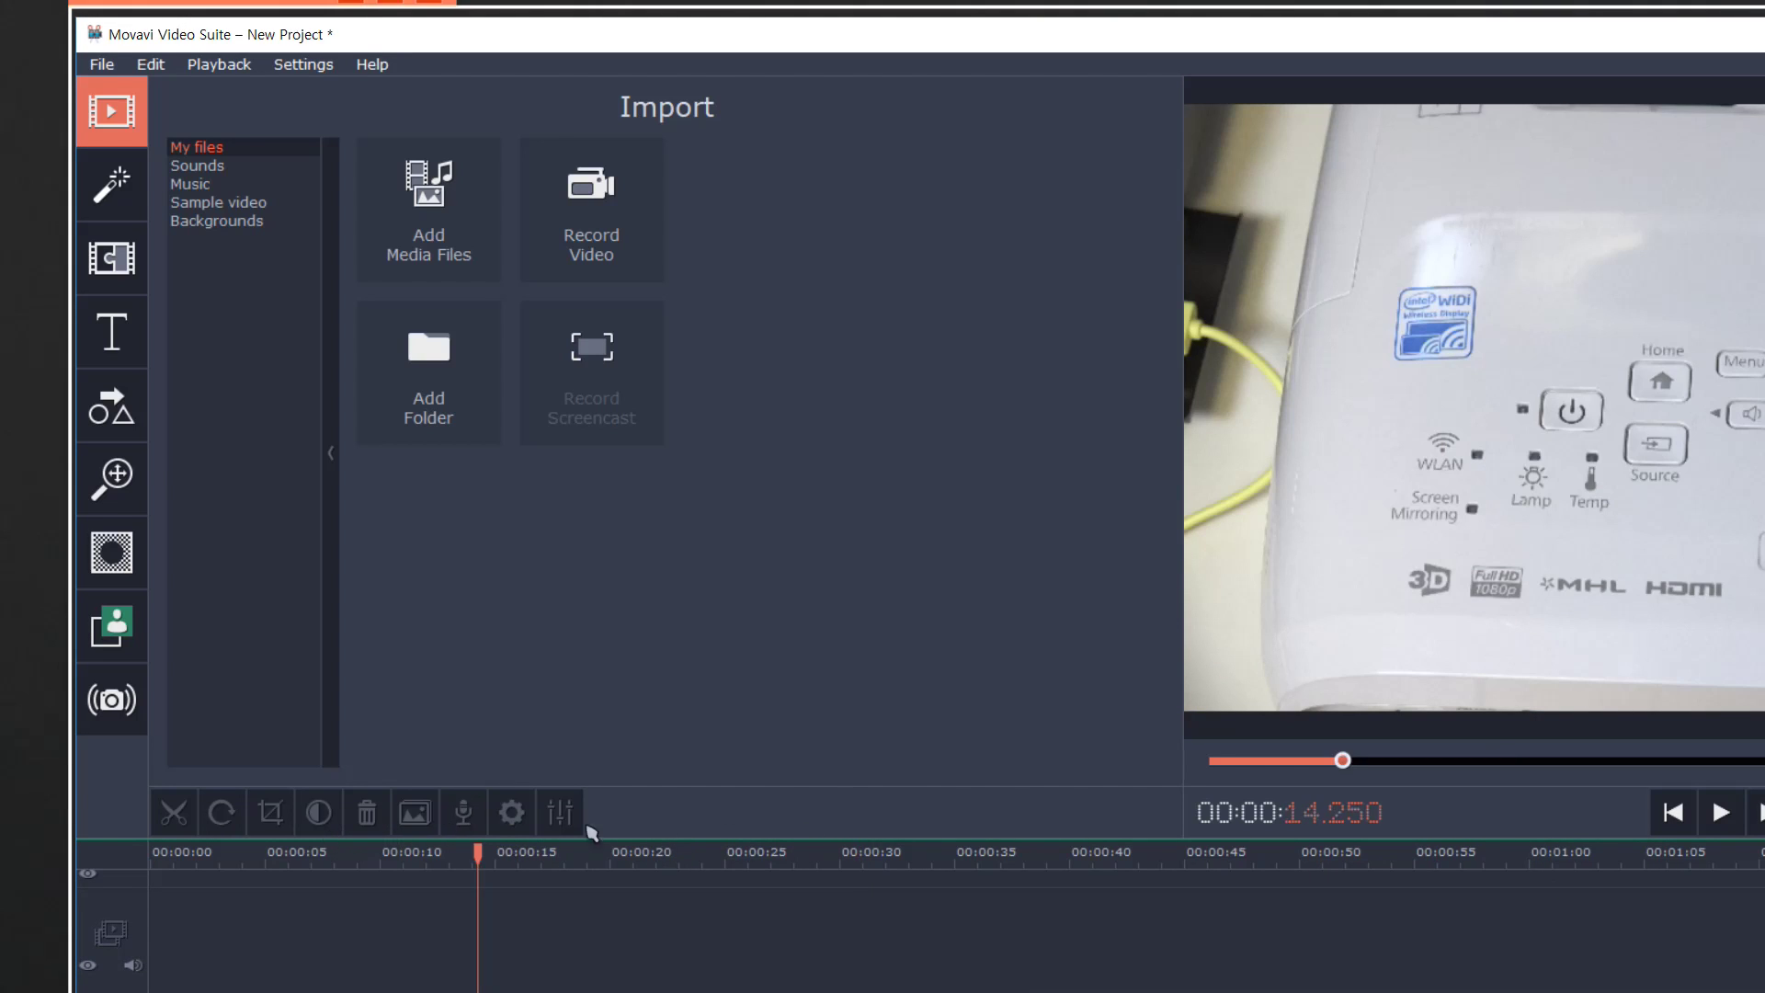
{"action": "left_click", "coordinate": [552, 850]}
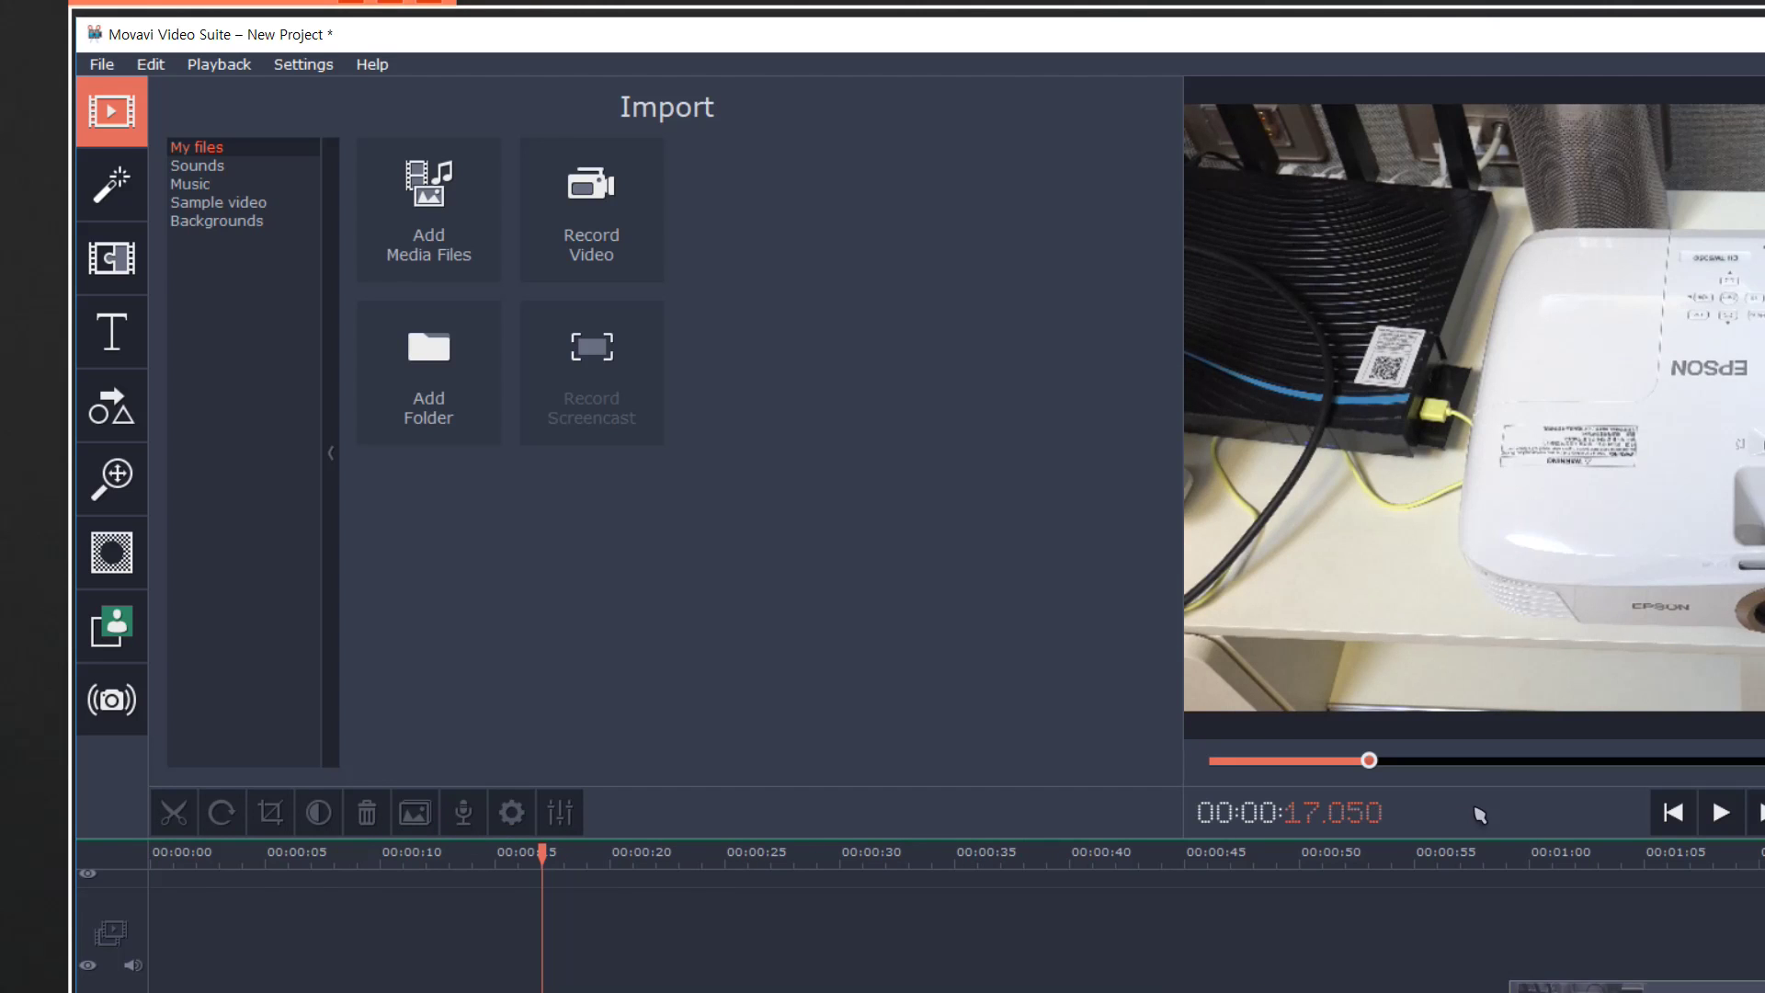
{"action": "scroll", "coordinate": [1477, 815], "scroll_direction": "right", "scroll_amount": 10}
{"action": "key", "text": "End"}
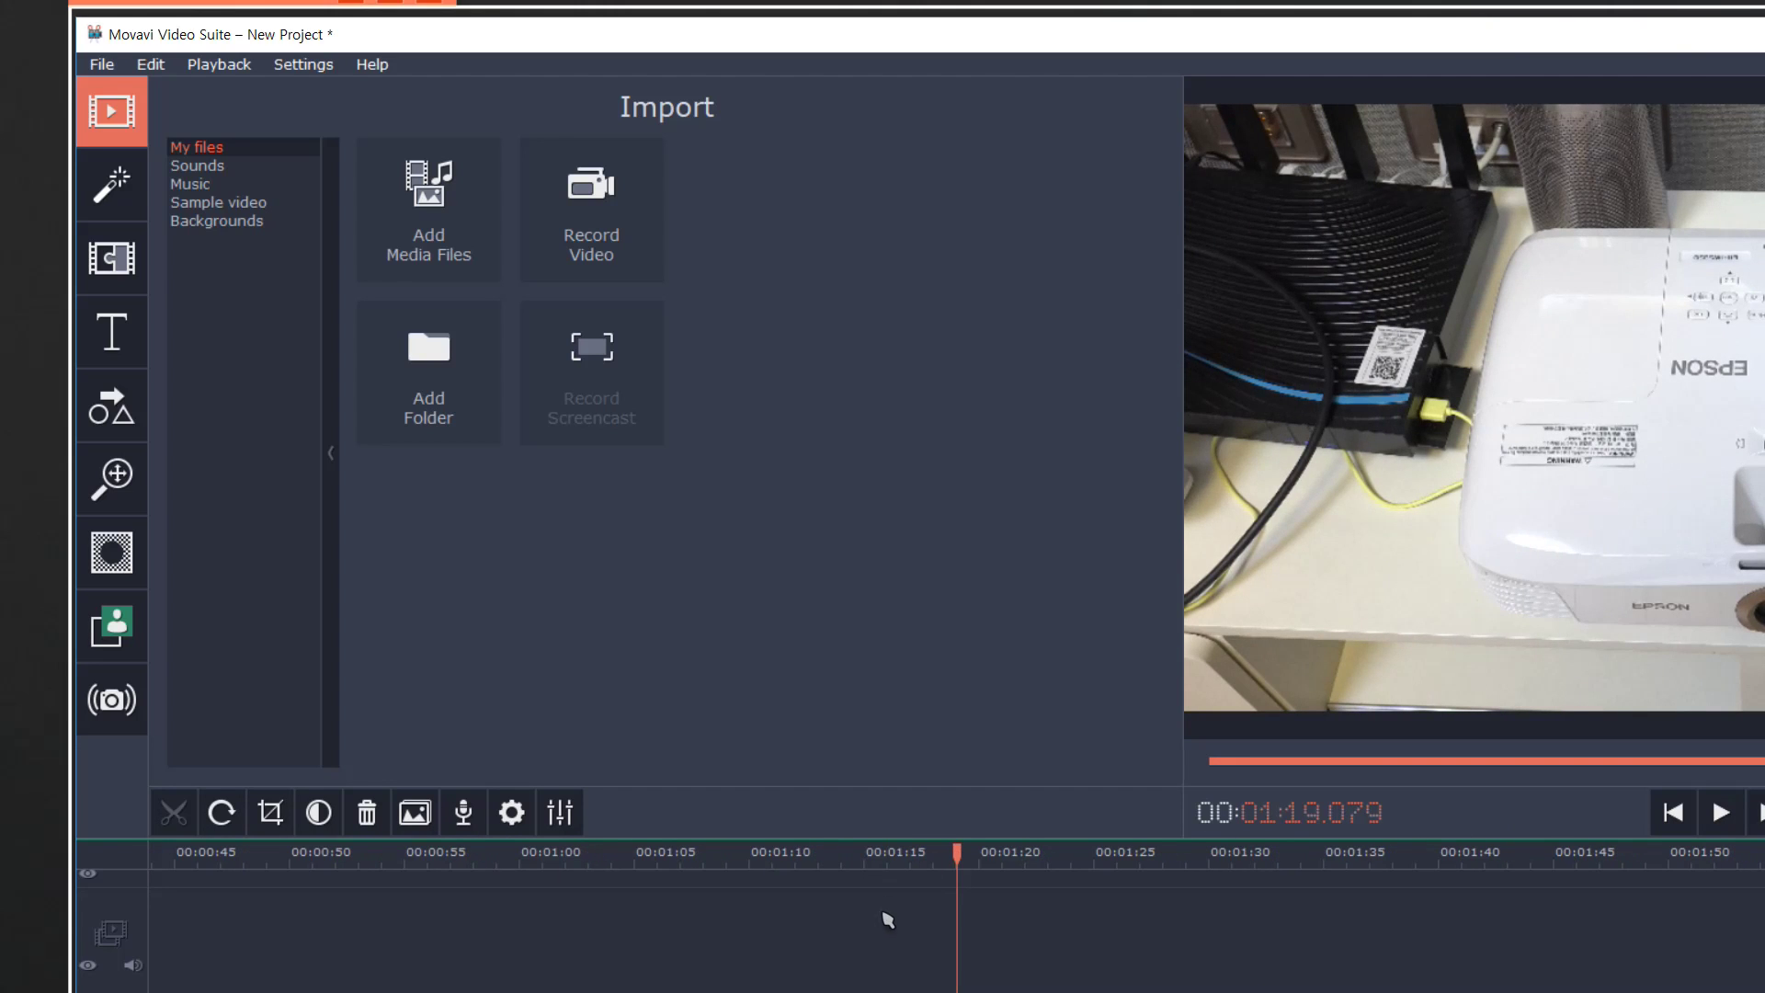
{"action": "scroll", "coordinate": [552, 927], "scroll_direction": "left", "scroll_amount": 6}
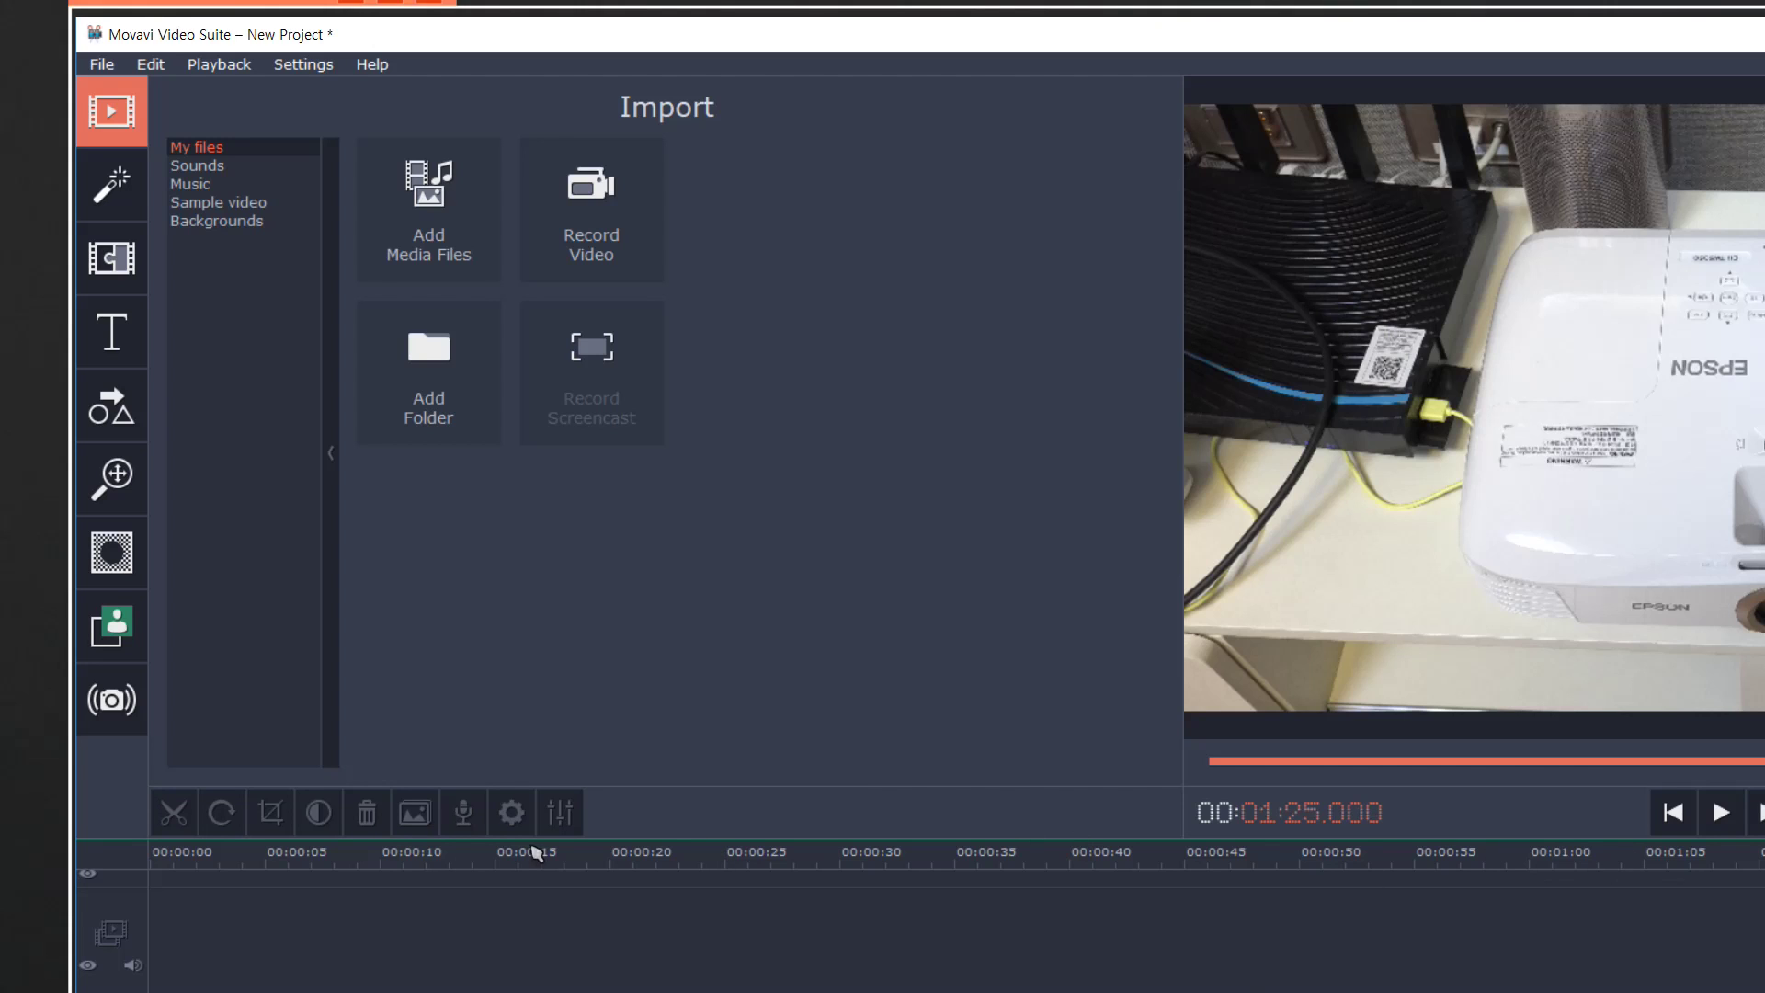
{"action": "left_click", "coordinate": [292, 854]}
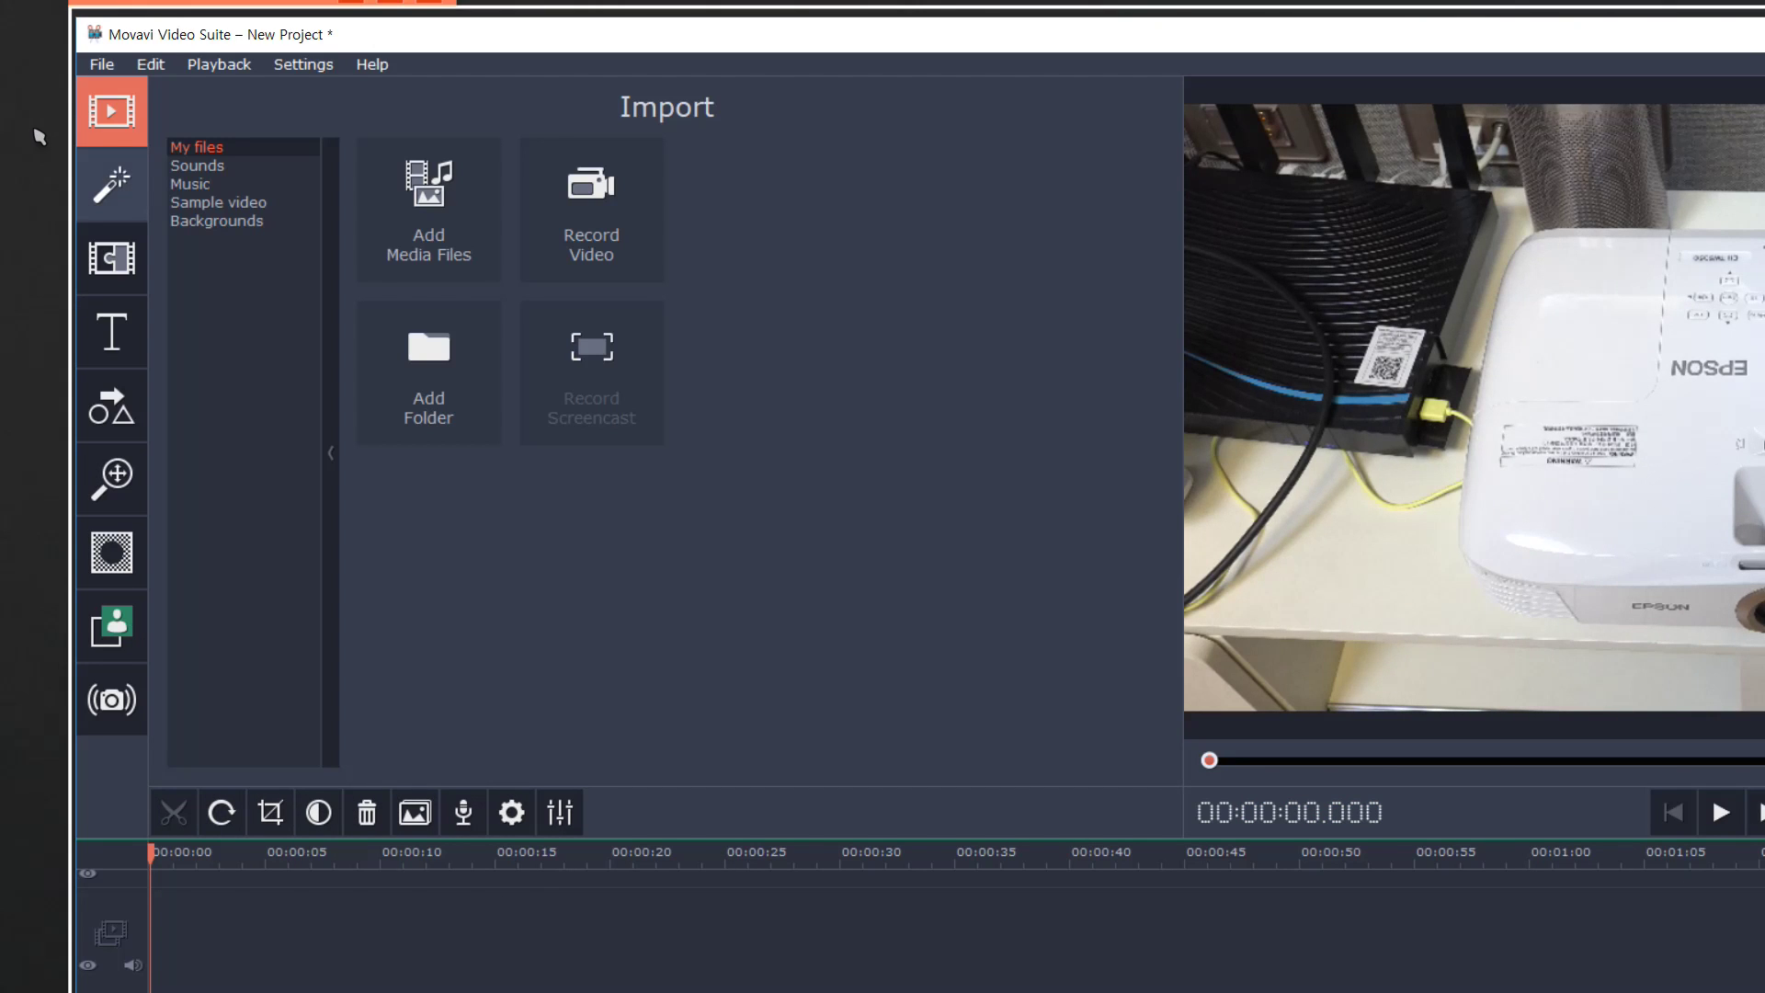
Step: Browse the built-in sounds and music and preview the Epic Action Movie track
{"action": "key", "text": "Down"}
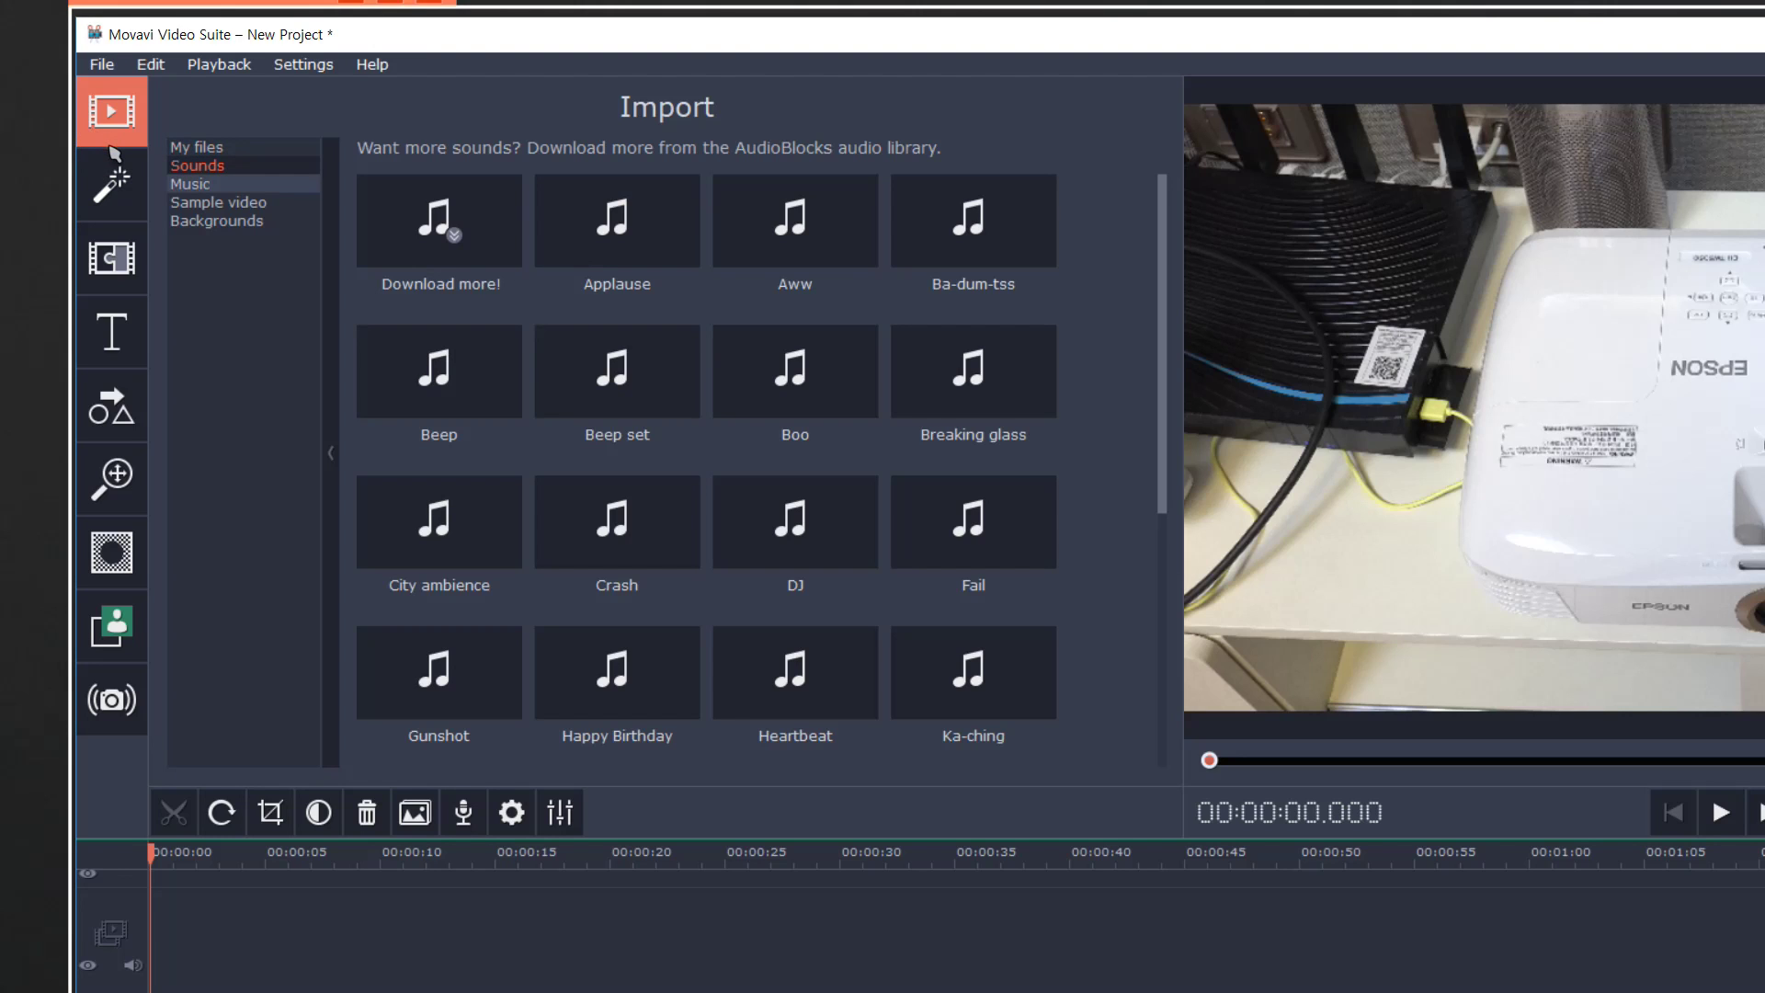
{"action": "key", "text": "Down"}
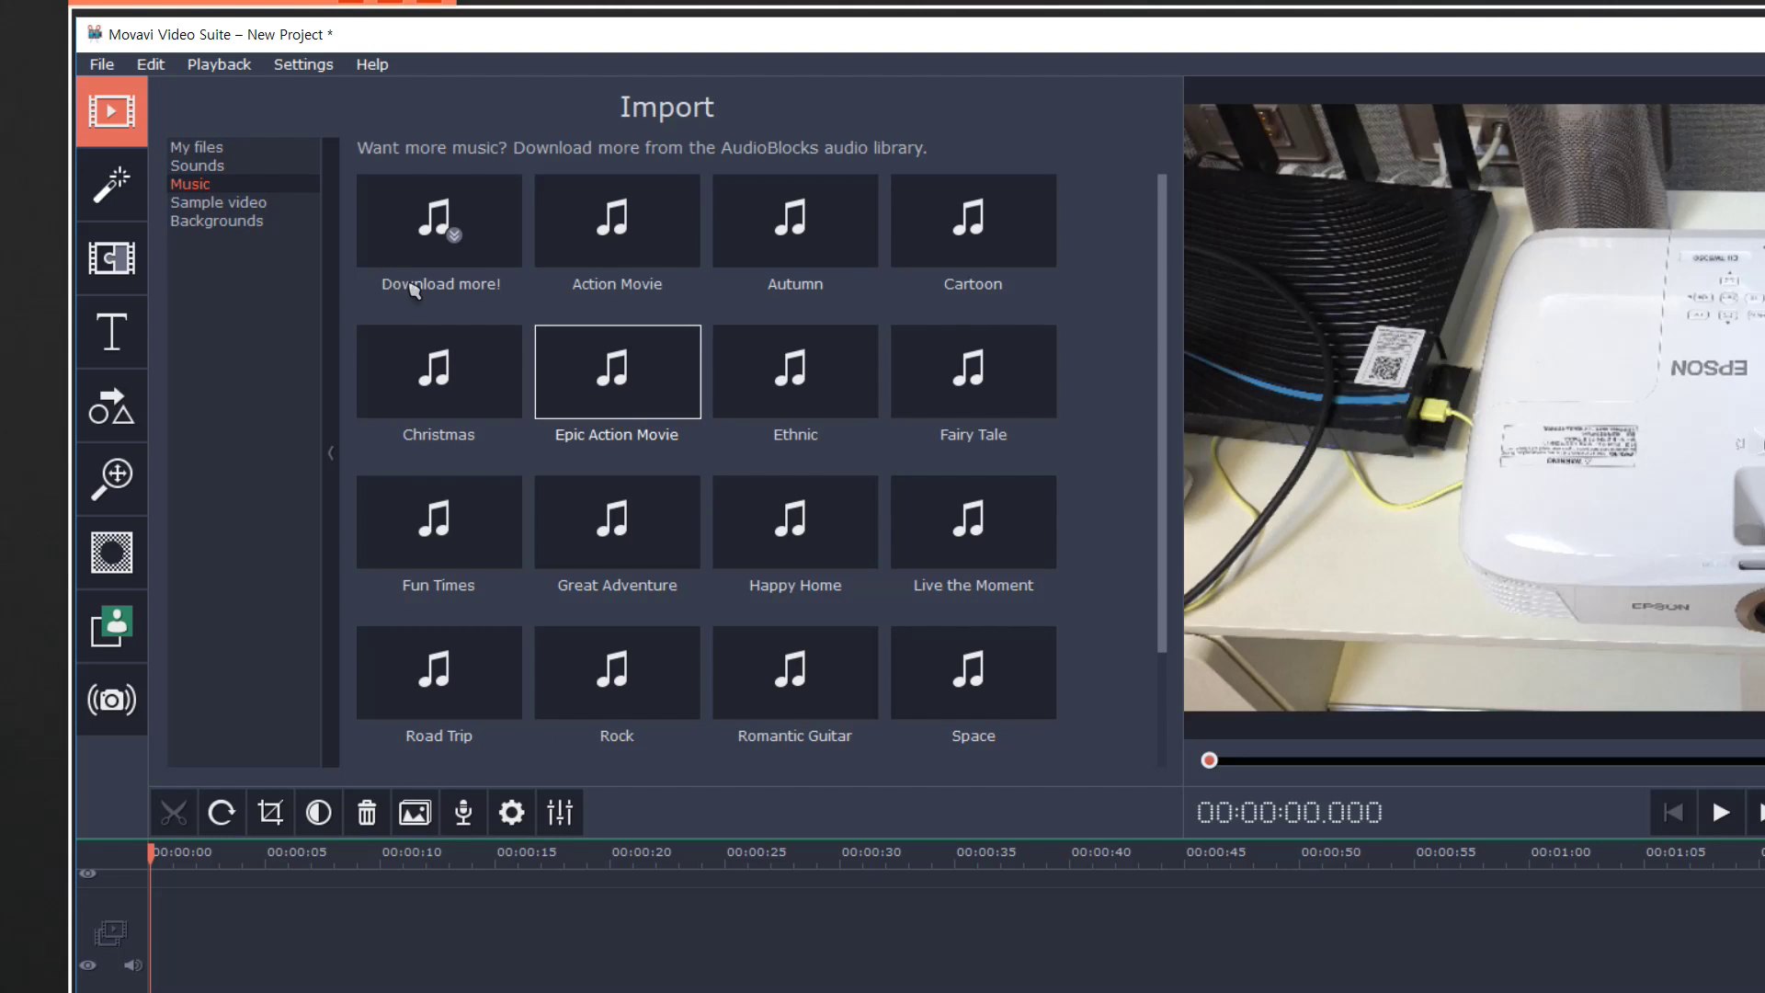
{"action": "left_click", "coordinate": [614, 373]}
{"action": "key", "text": "space"}
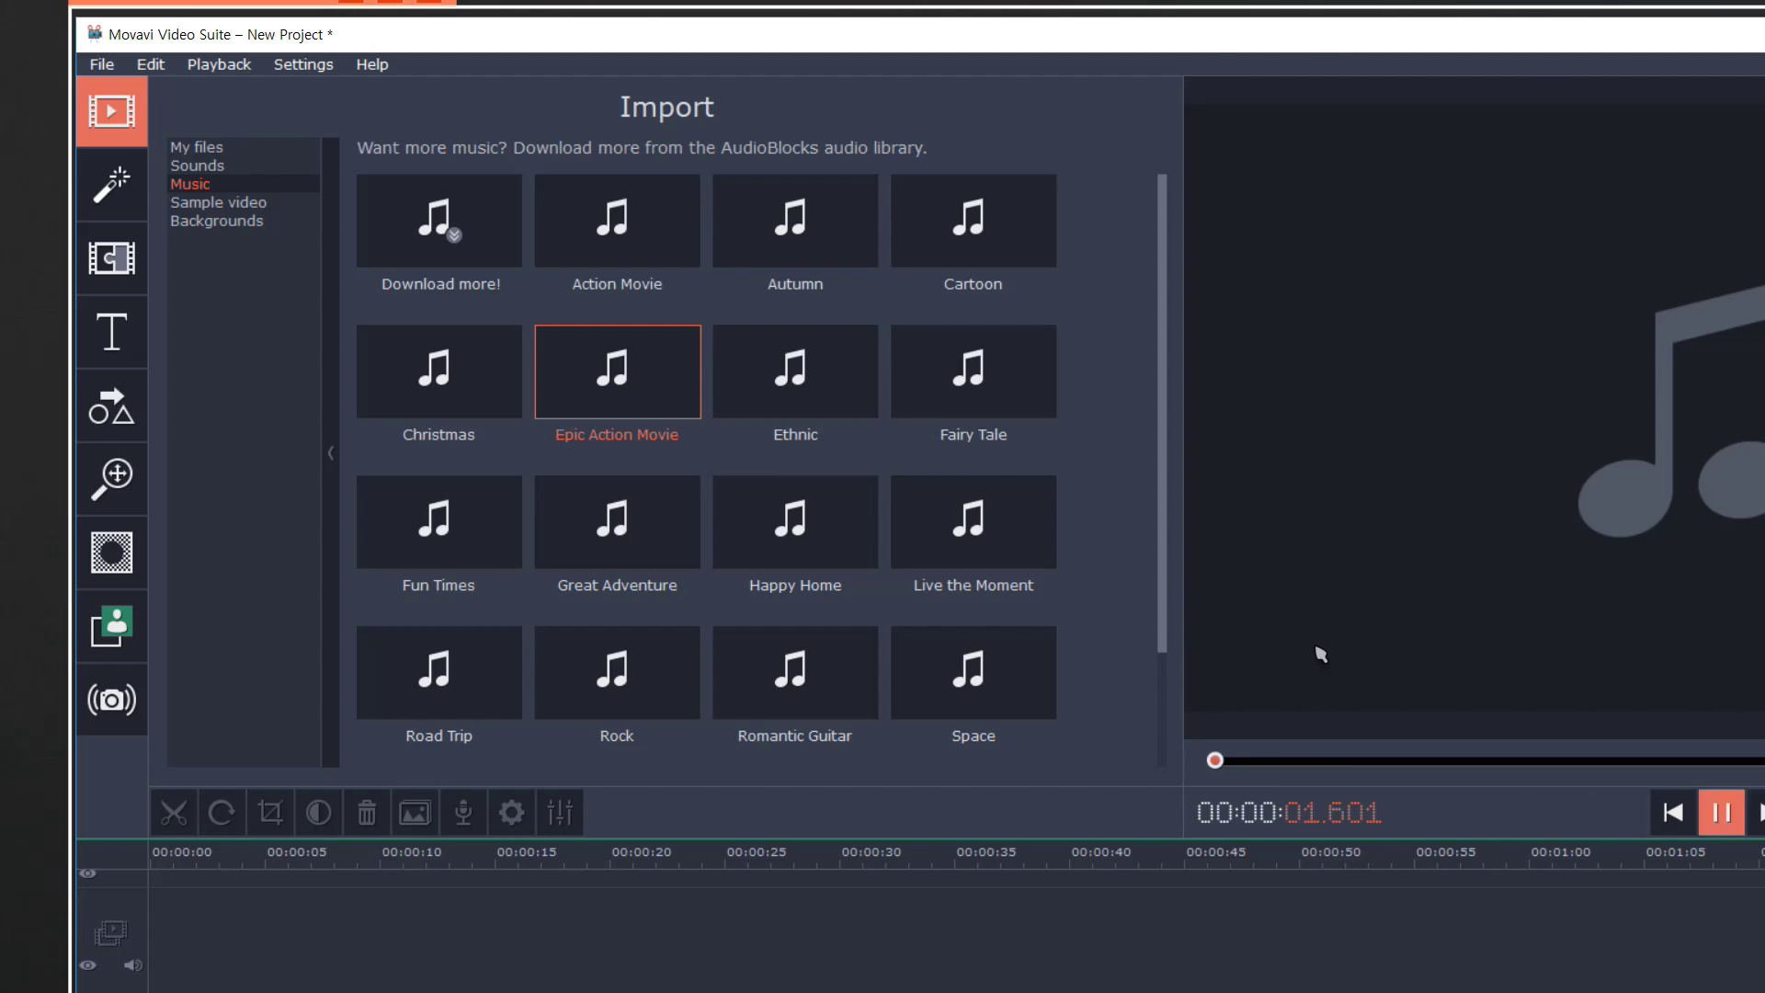
Step: Examine the sample video and background collections and preview the Space background
{"action": "key", "text": "Down"}
{"action": "key", "text": "Down"}
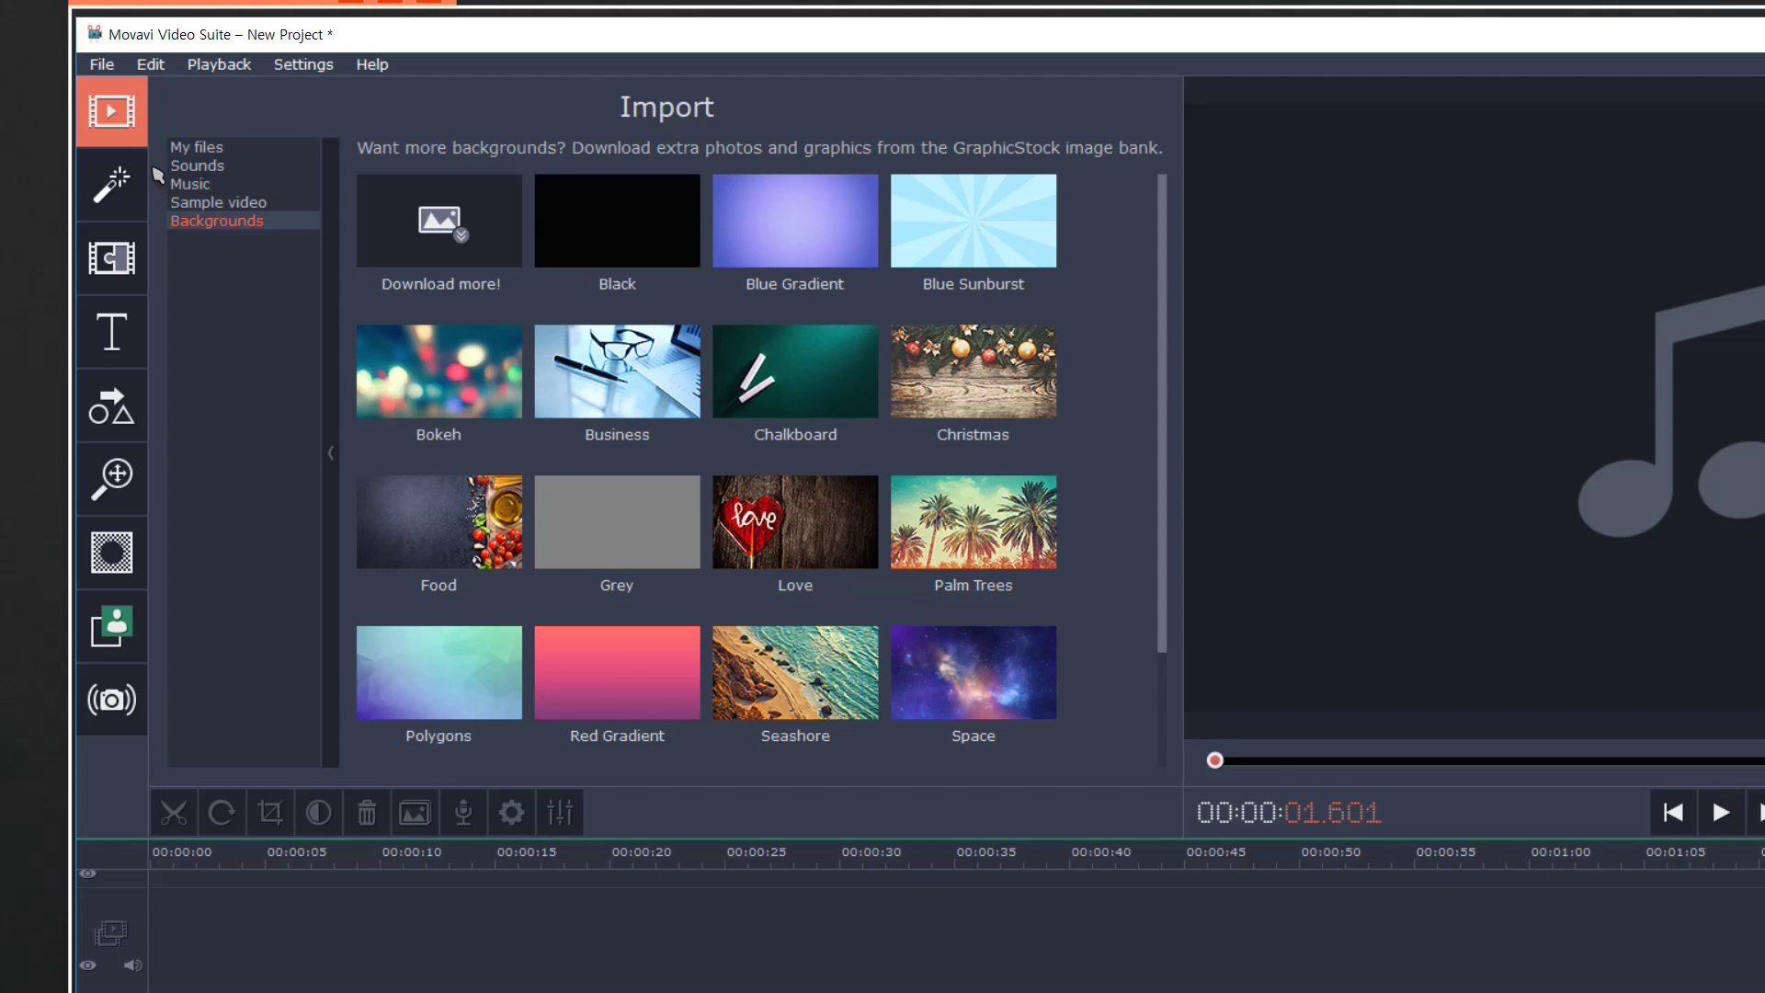
{"action": "key", "text": "Up"}
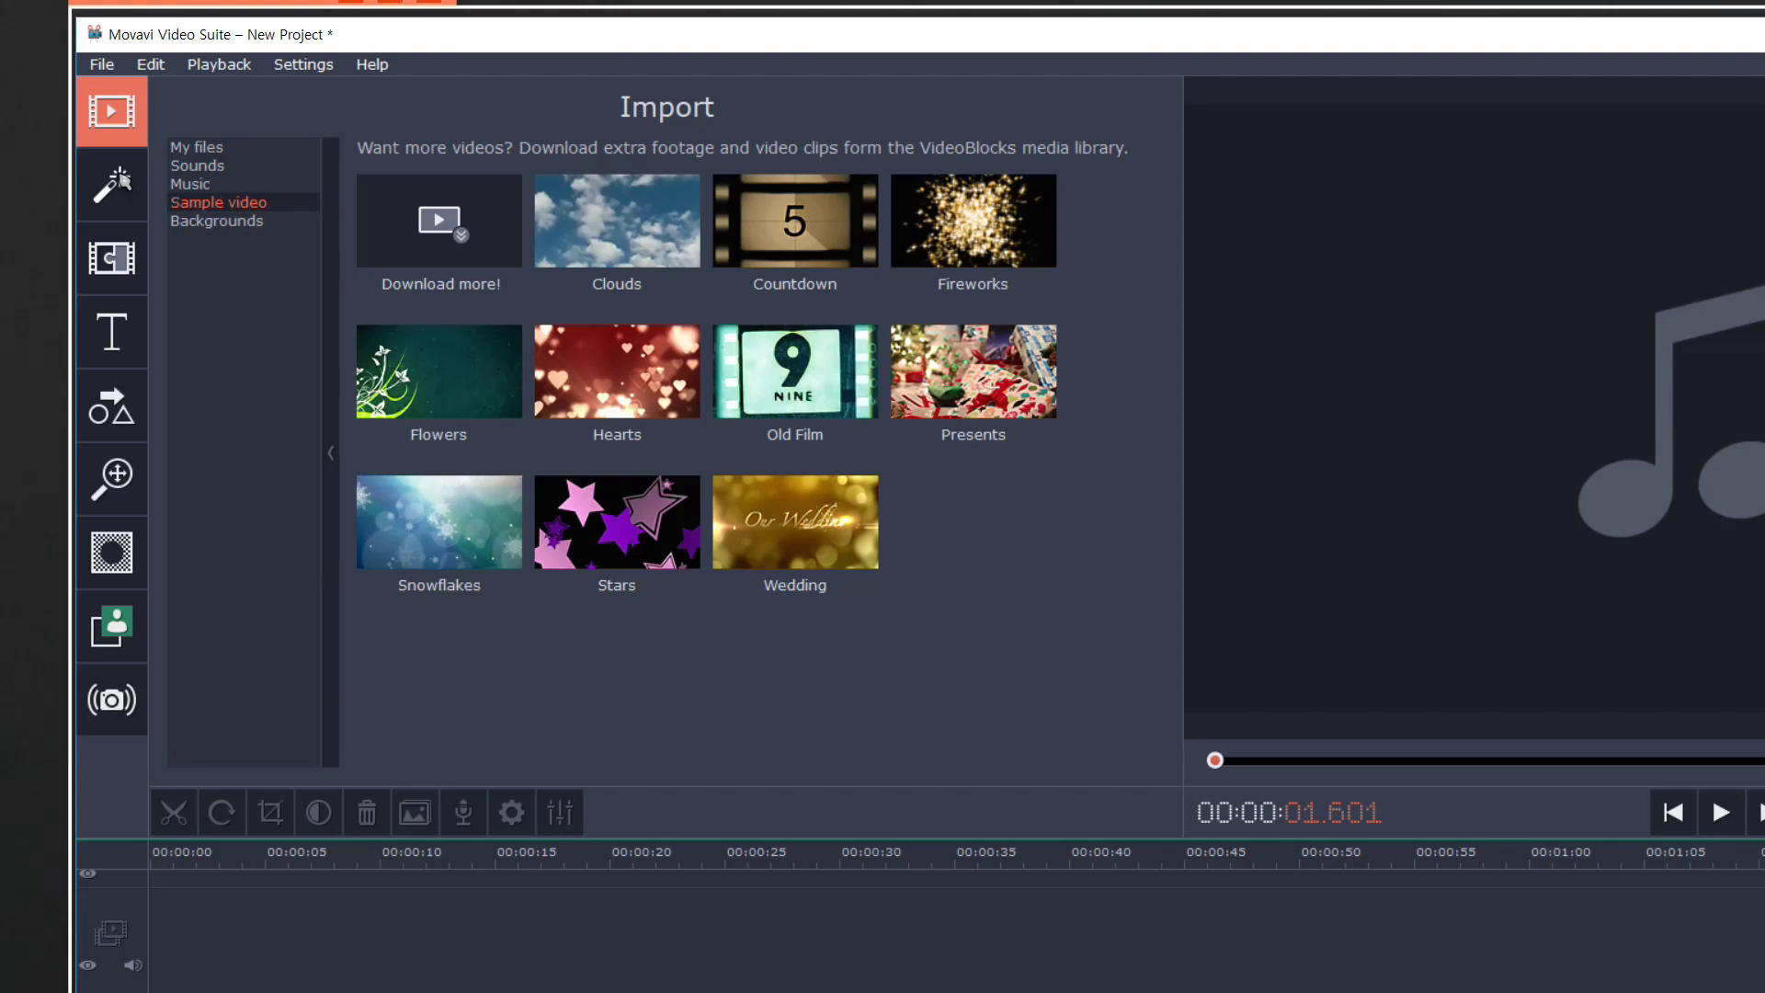
{"action": "left_click", "coordinate": [217, 221]}
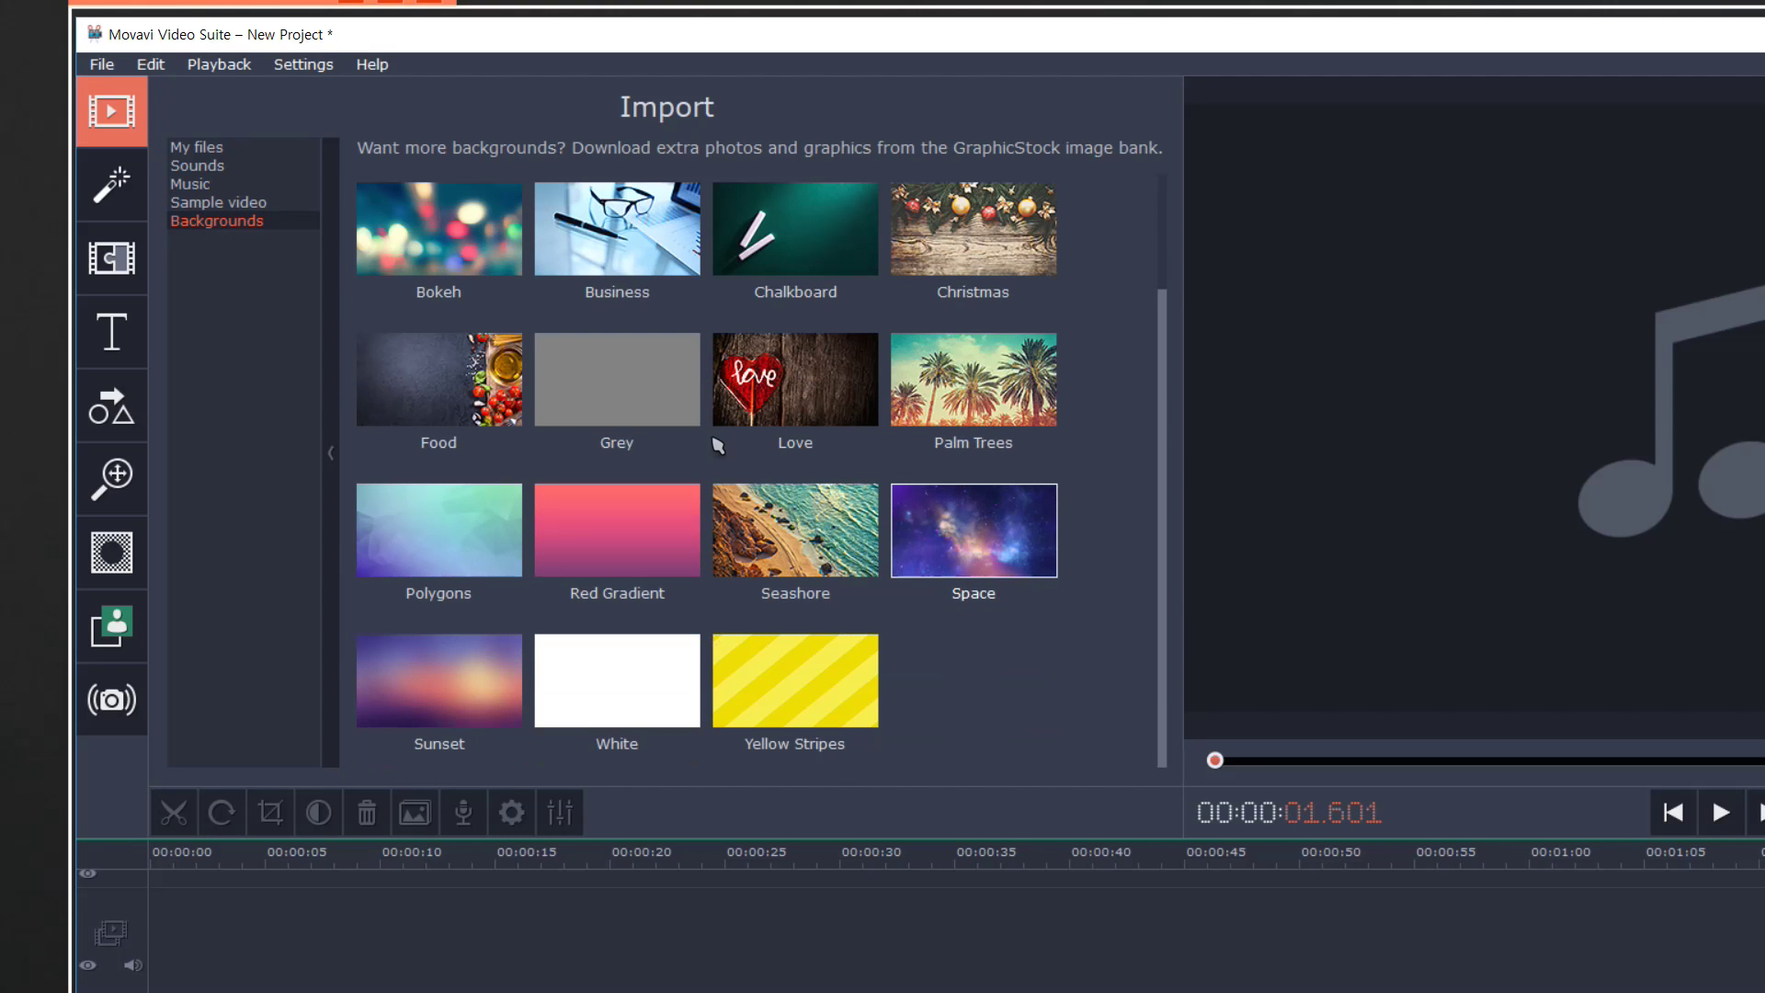
{"action": "left_click", "coordinate": [974, 531]}
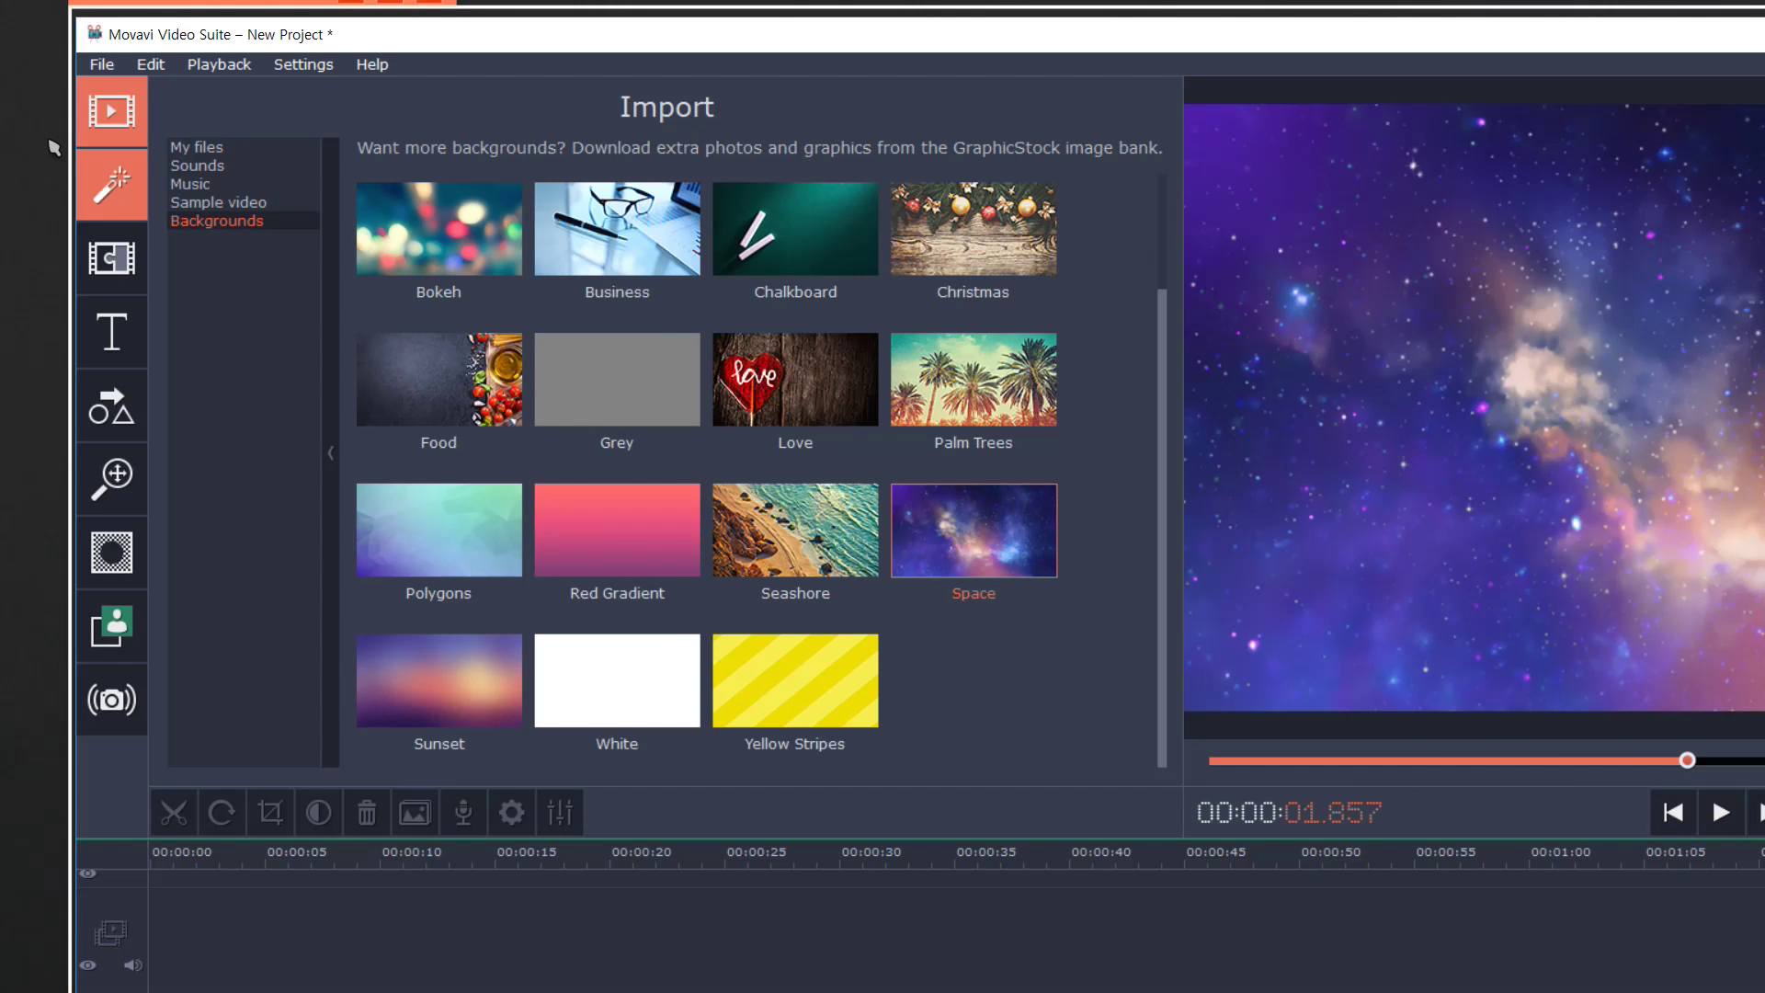
Step: Browse the full filter library and its categories, including Favorites, Artistic and Blur, and return to all filters
{"action": "left_click", "coordinate": [113, 184]}
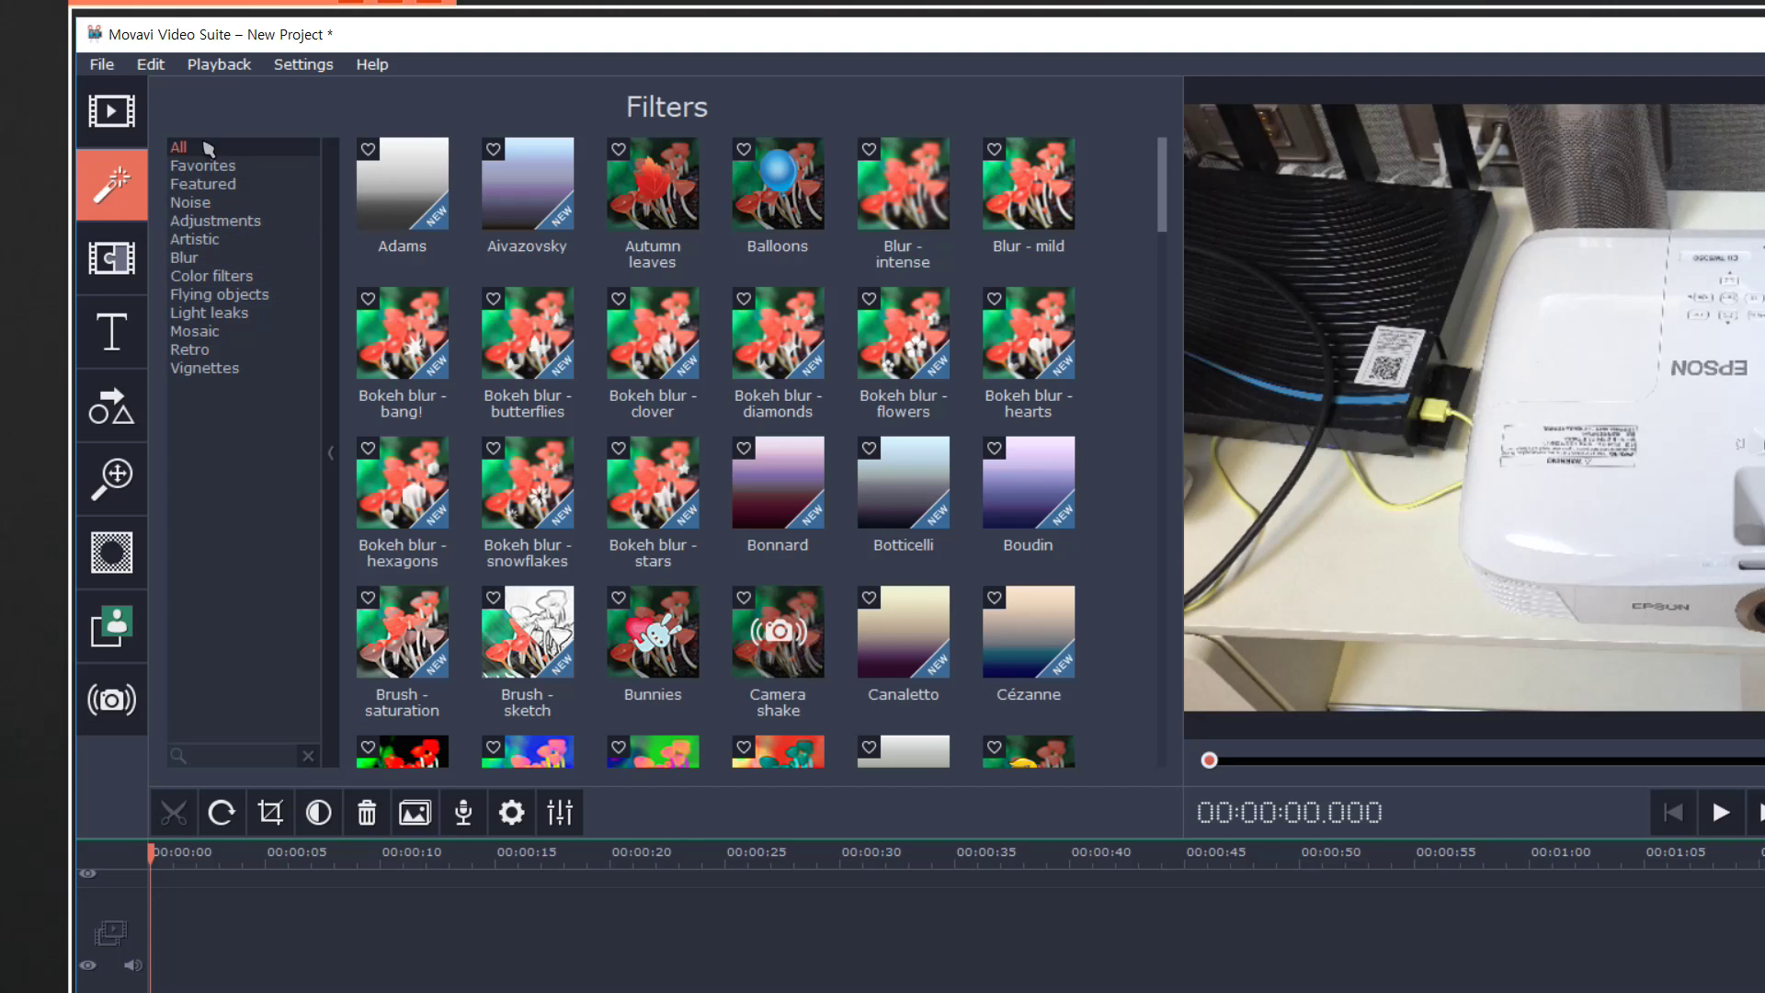
{"action": "scroll", "coordinate": [682, 353], "scroll_direction": "down", "scroll_amount": 20}
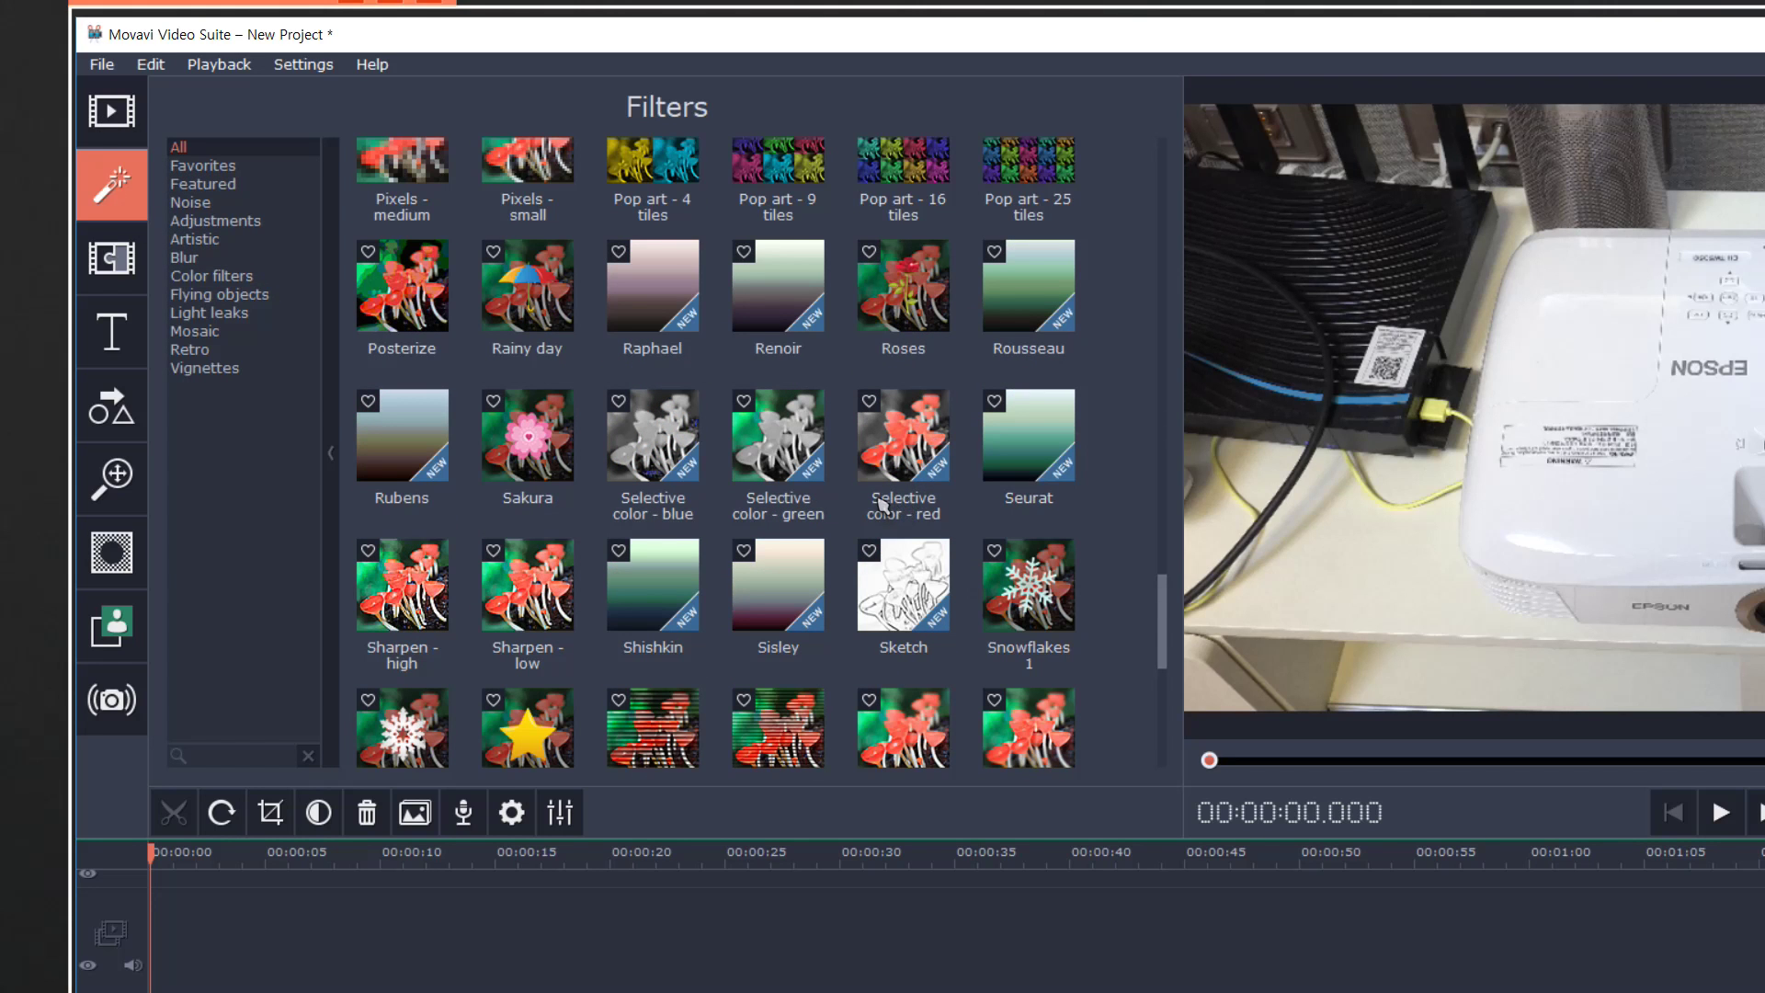
{"action": "left_click", "coordinate": [202, 165]}
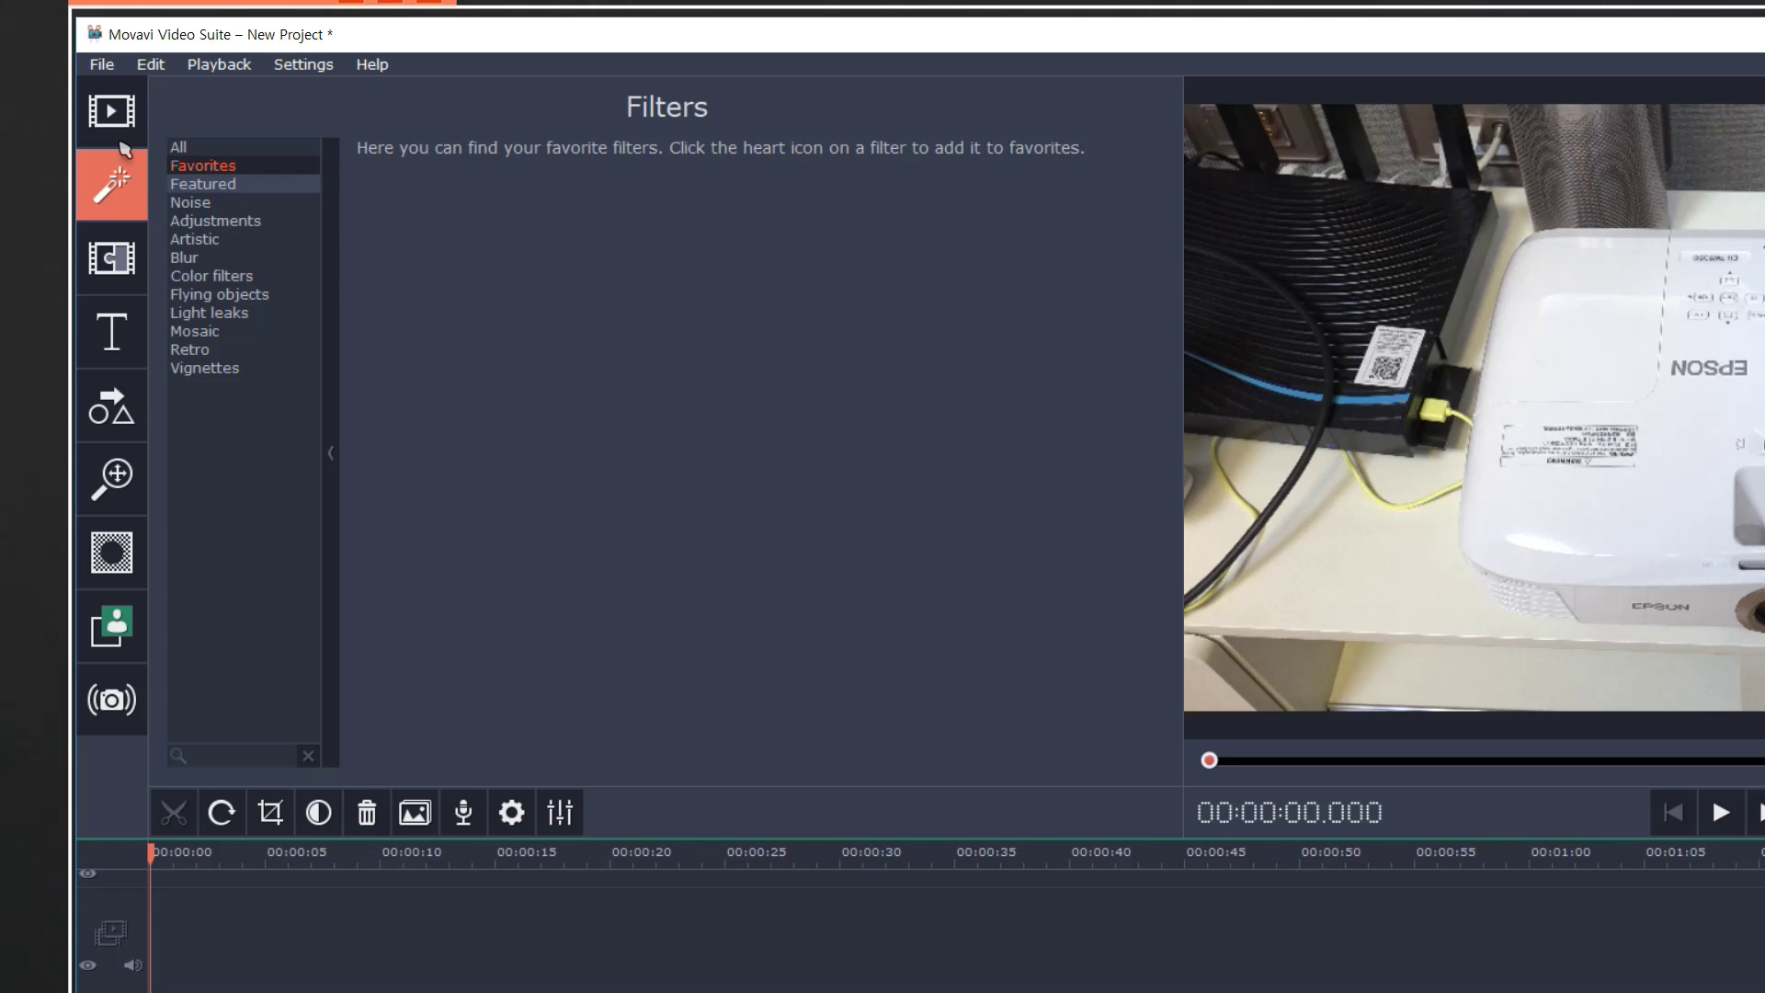
{"action": "key", "text": "Down"}
{"action": "key", "text": "Down"}
{"action": "key", "text": "Down"}
{"action": "key", "text": "Down"}
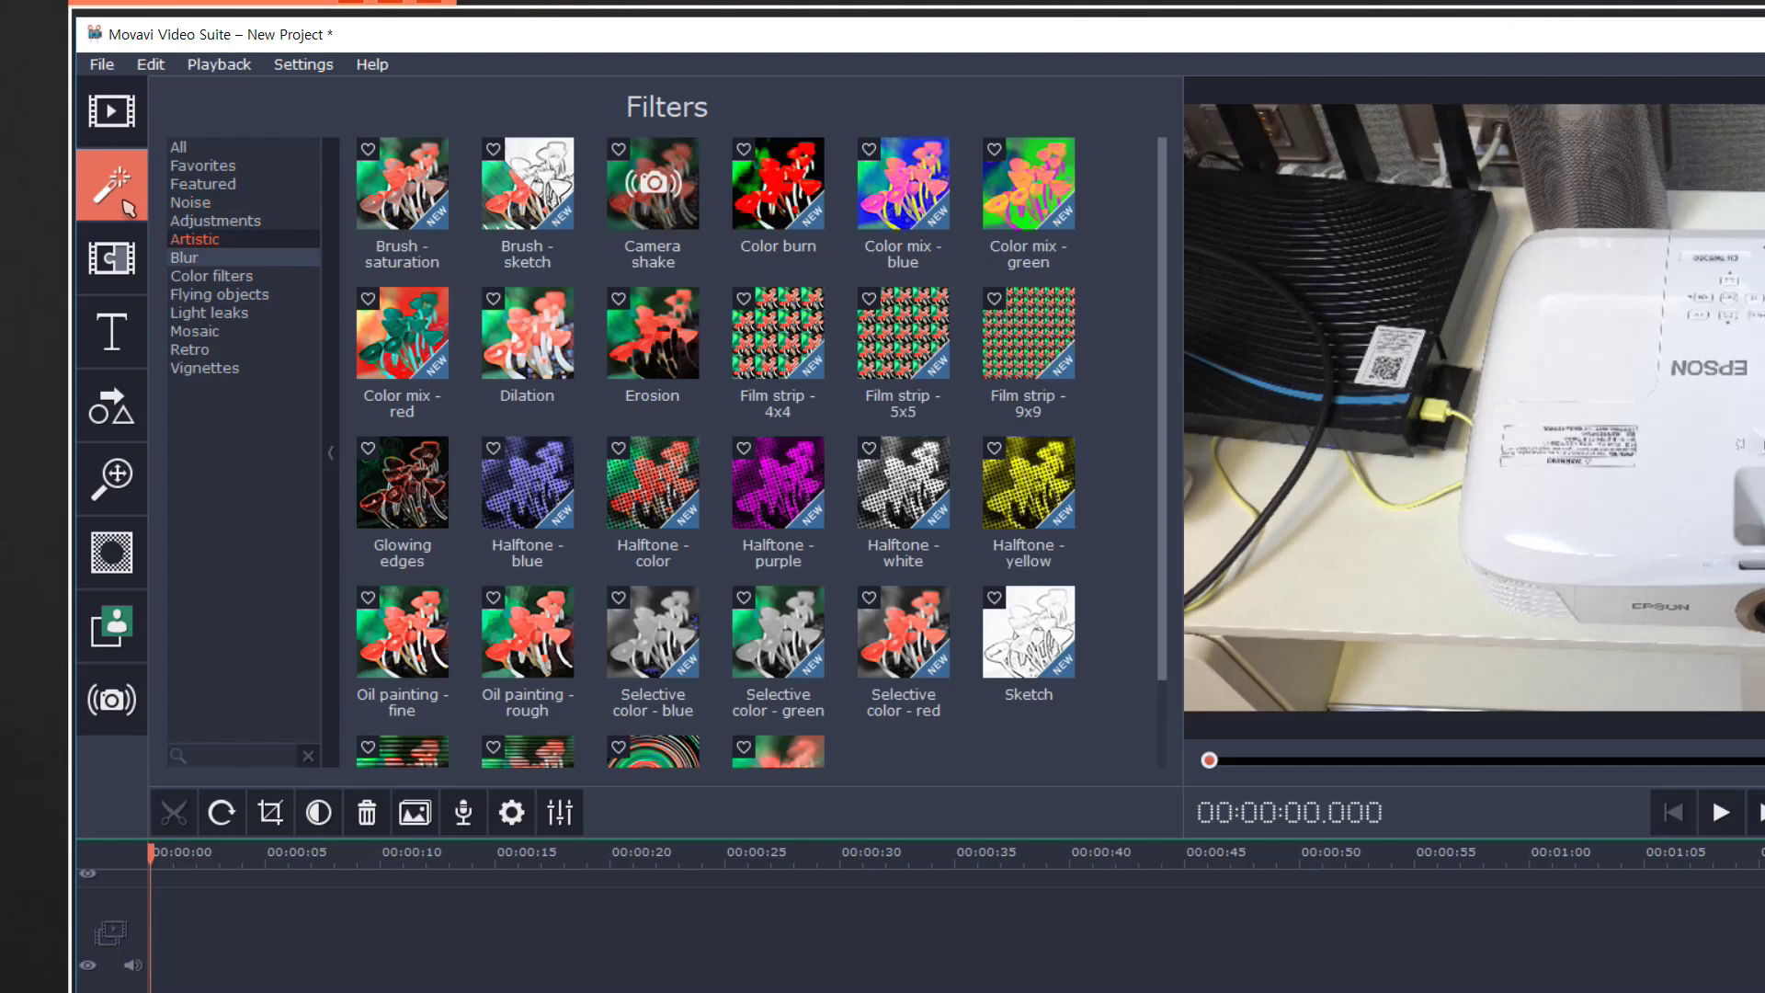
{"action": "key", "text": "Down"}
{"action": "key", "text": "Up"}
{"action": "key", "text": "Up"}
{"action": "key", "text": "Up"}
{"action": "key", "text": "Up"}
{"action": "key", "text": "Up"}
{"action": "key", "text": "Up"}
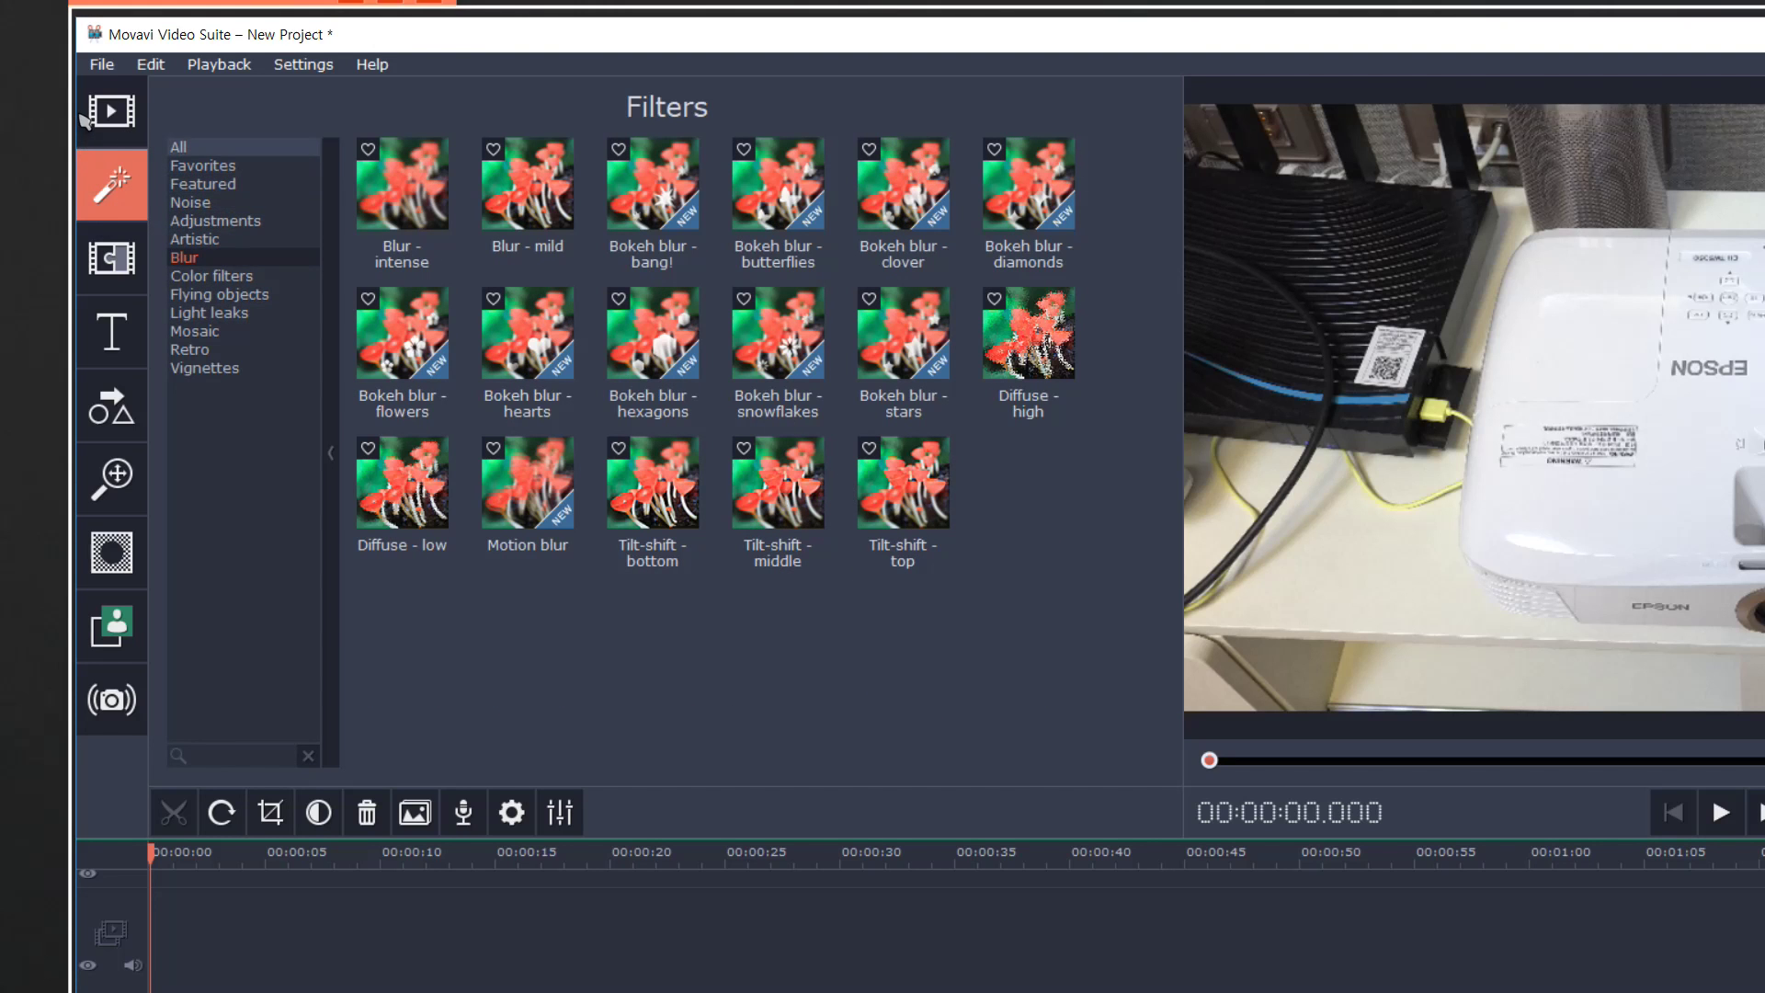
Step: Preview the Bokeh blur - butterflies filter and apply the Brush - sketch filter to the first clip on the timeline
{"action": "left_click", "coordinate": [527, 332]}
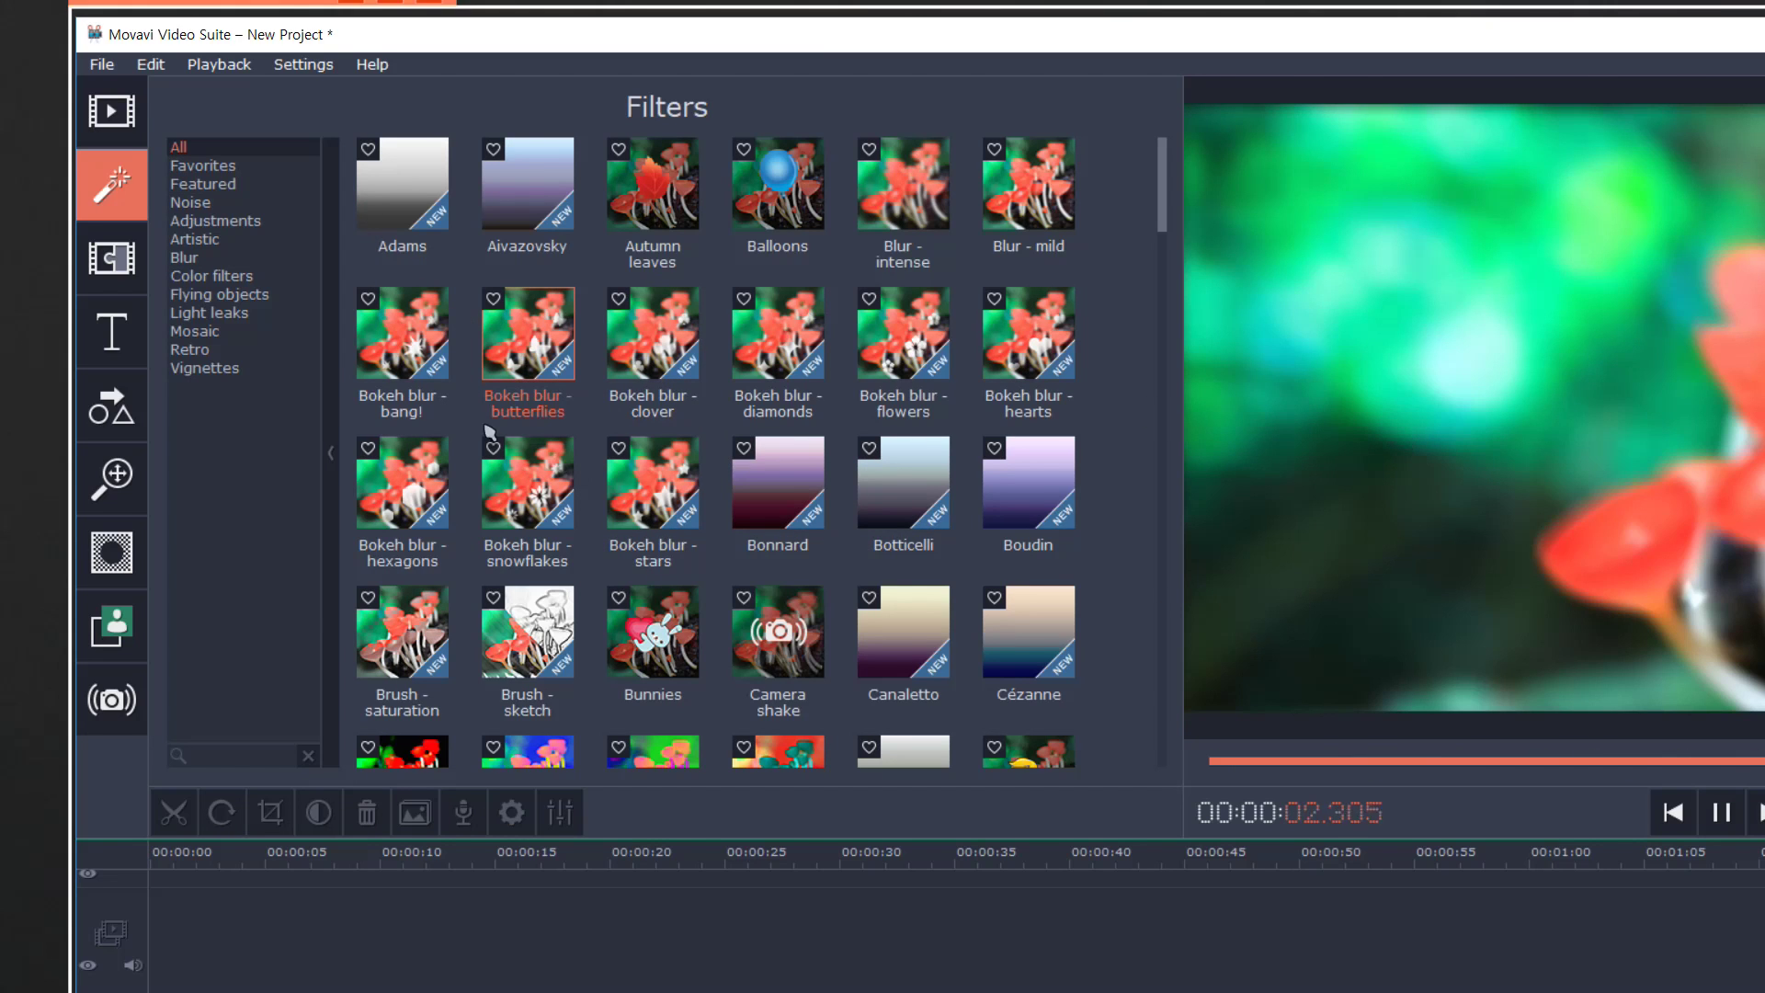
{"action": "left_click", "coordinate": [527, 634]}
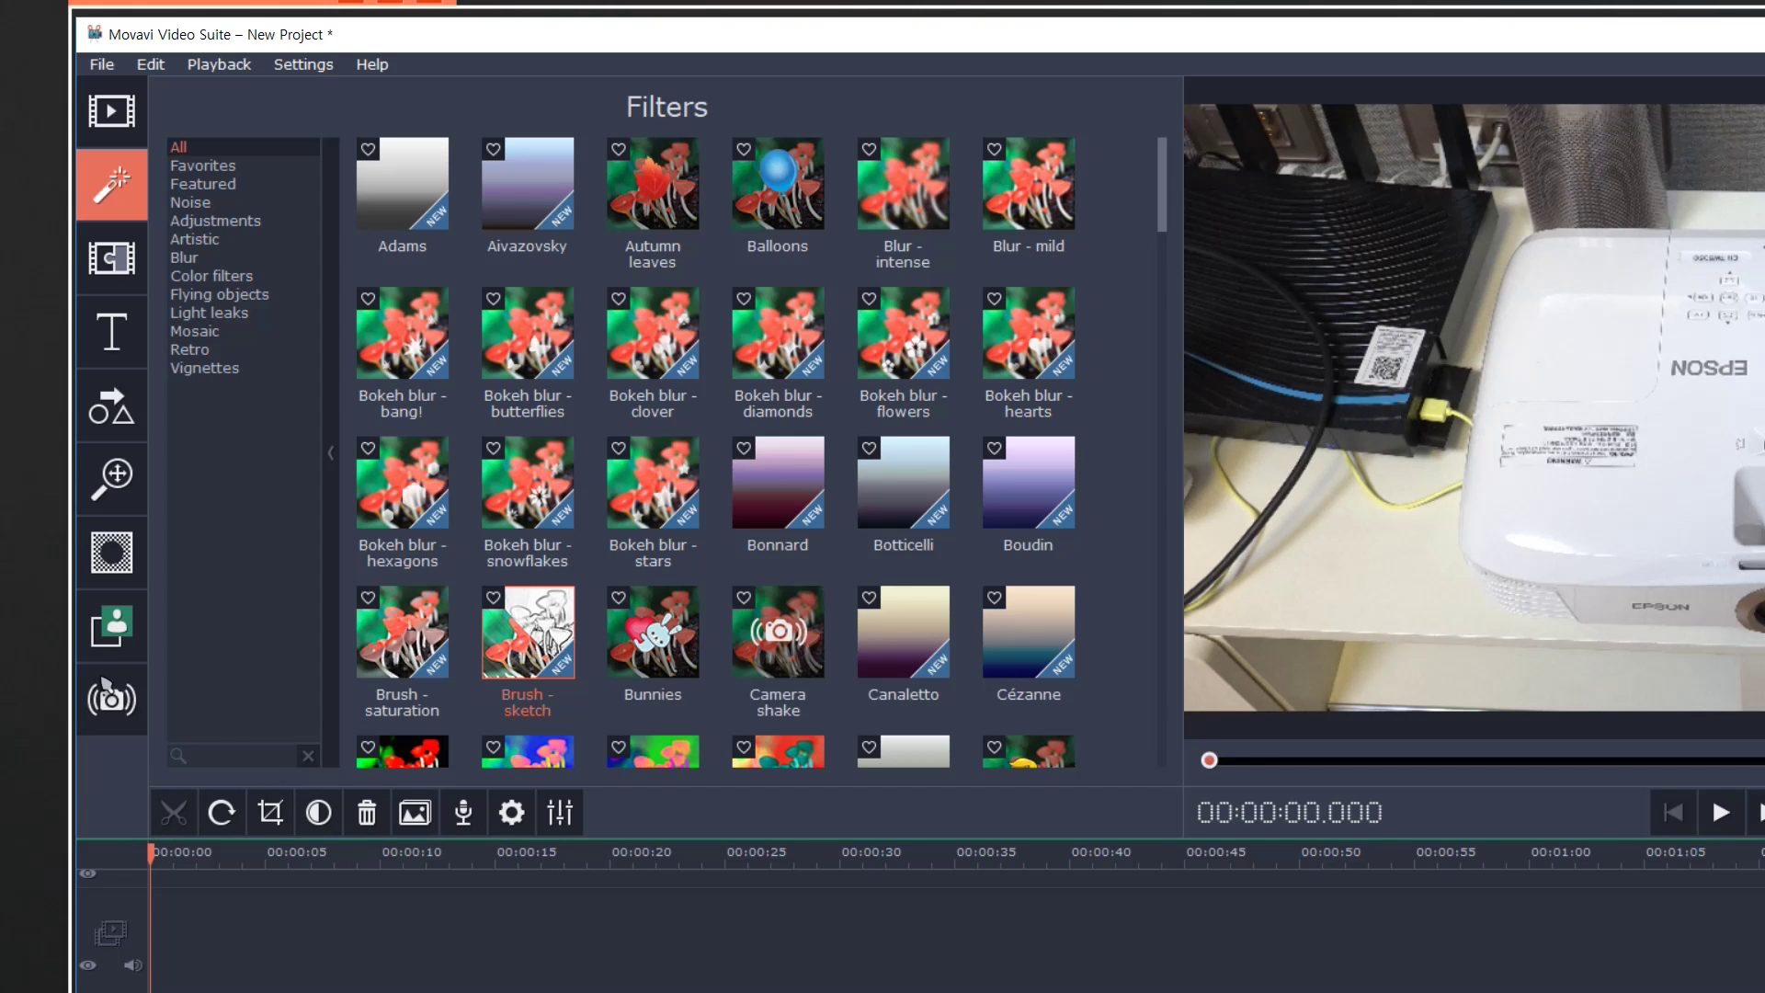
{"action": "left_click", "coordinate": [240, 853]}
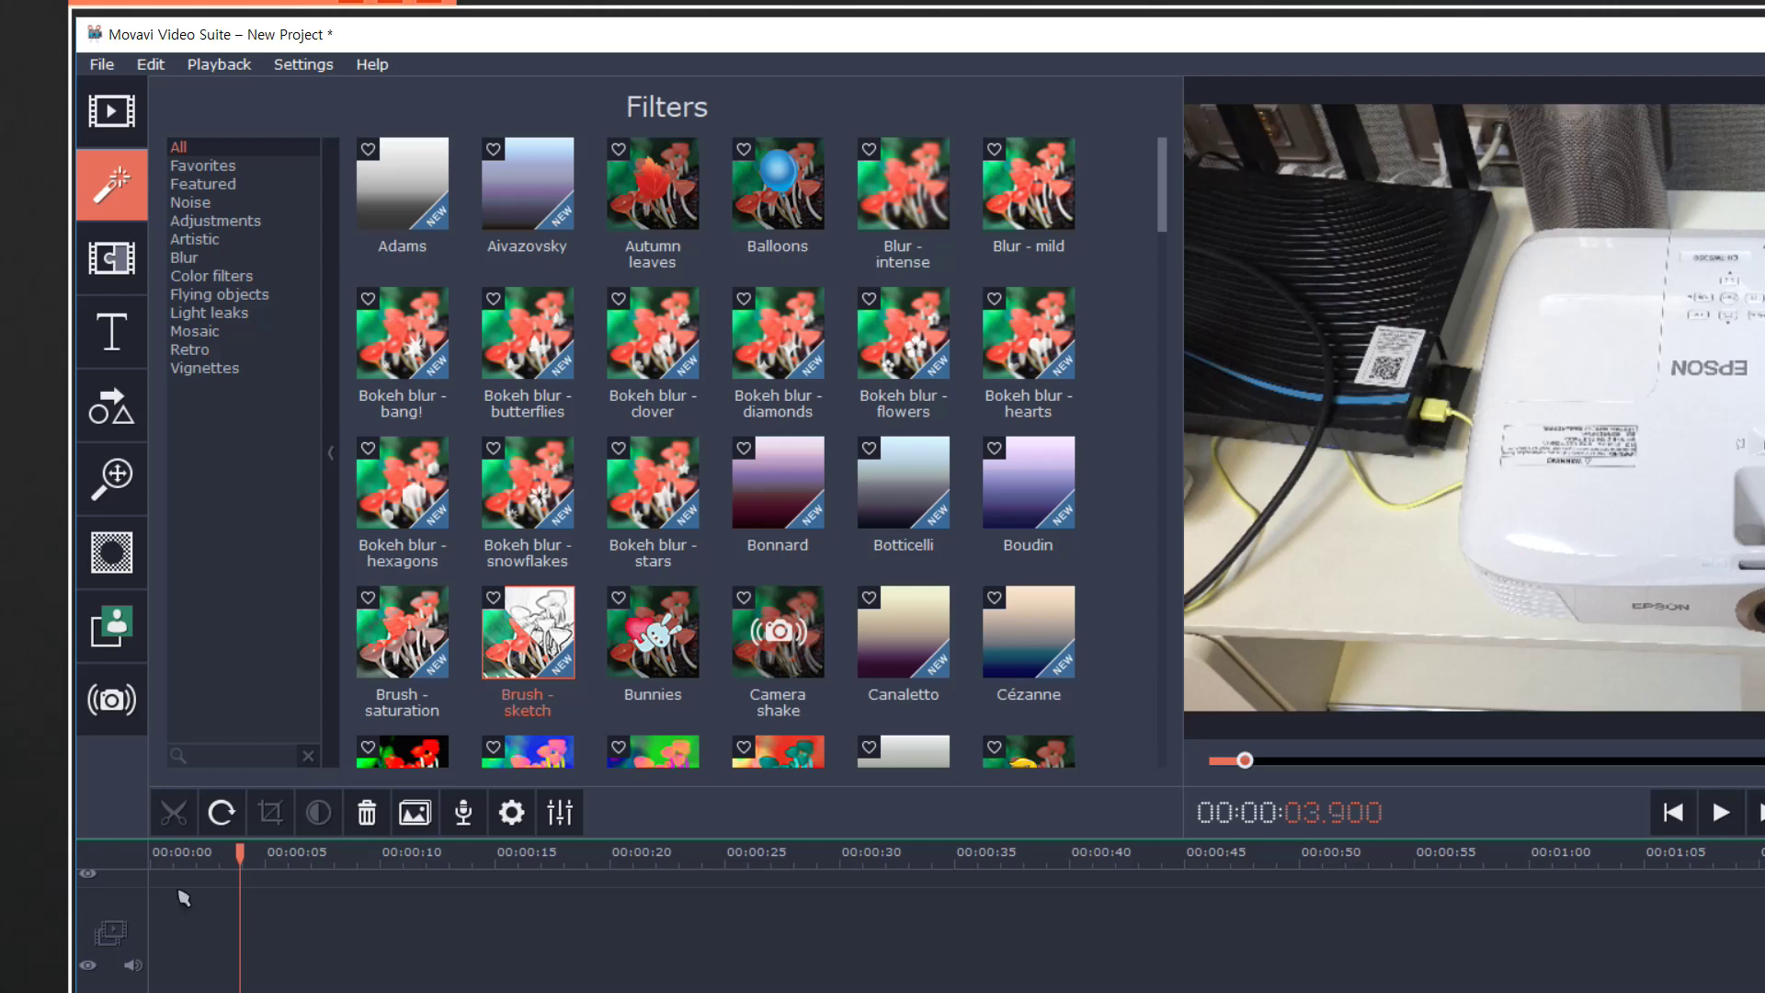
{"action": "left_click", "coordinate": [107, 840]}
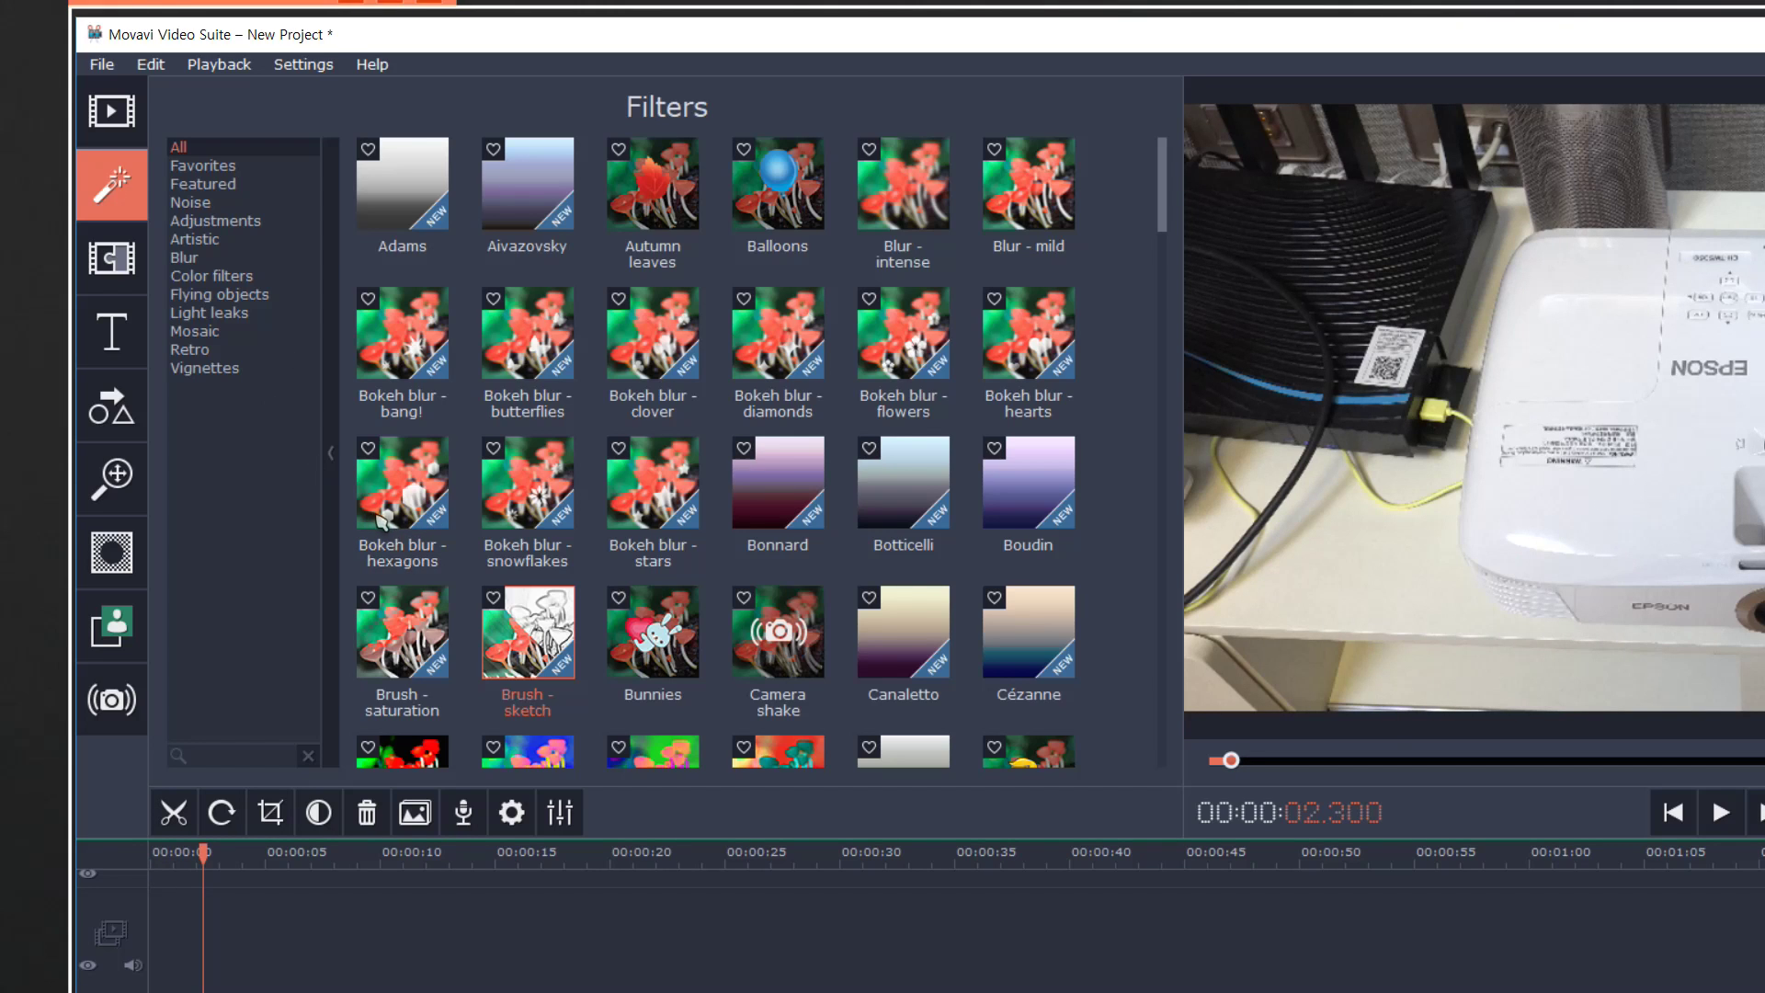
{"action": "mouse_move", "coordinate": [380, 519]}
{"action": "left_mouse_down"}
{"action": "mouse_move", "coordinate": [90, 791]}
{"action": "mouse_move", "coordinate": [85, 831]}
{"action": "mouse_move", "coordinate": [131, 858]}
{"action": "left_mouse_up"}
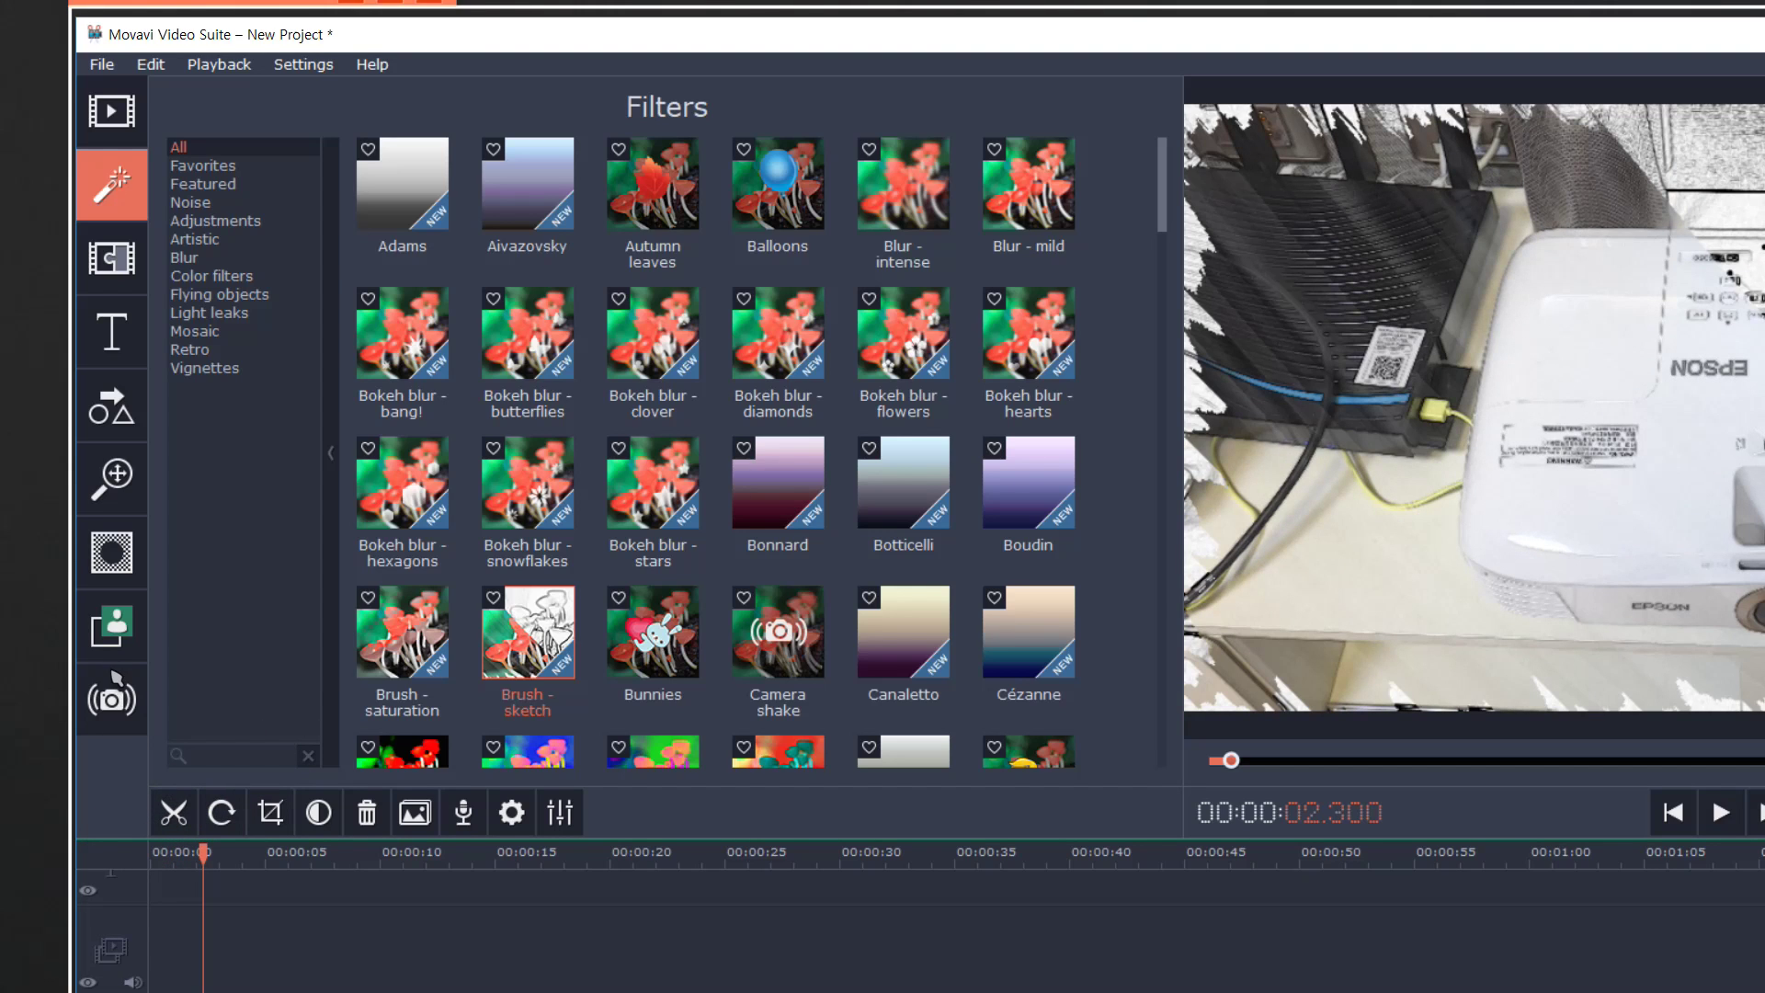
Step: Play the timeline from the beginning to check the filtered first clip, stopping just after it
{"action": "key", "text": "Home"}
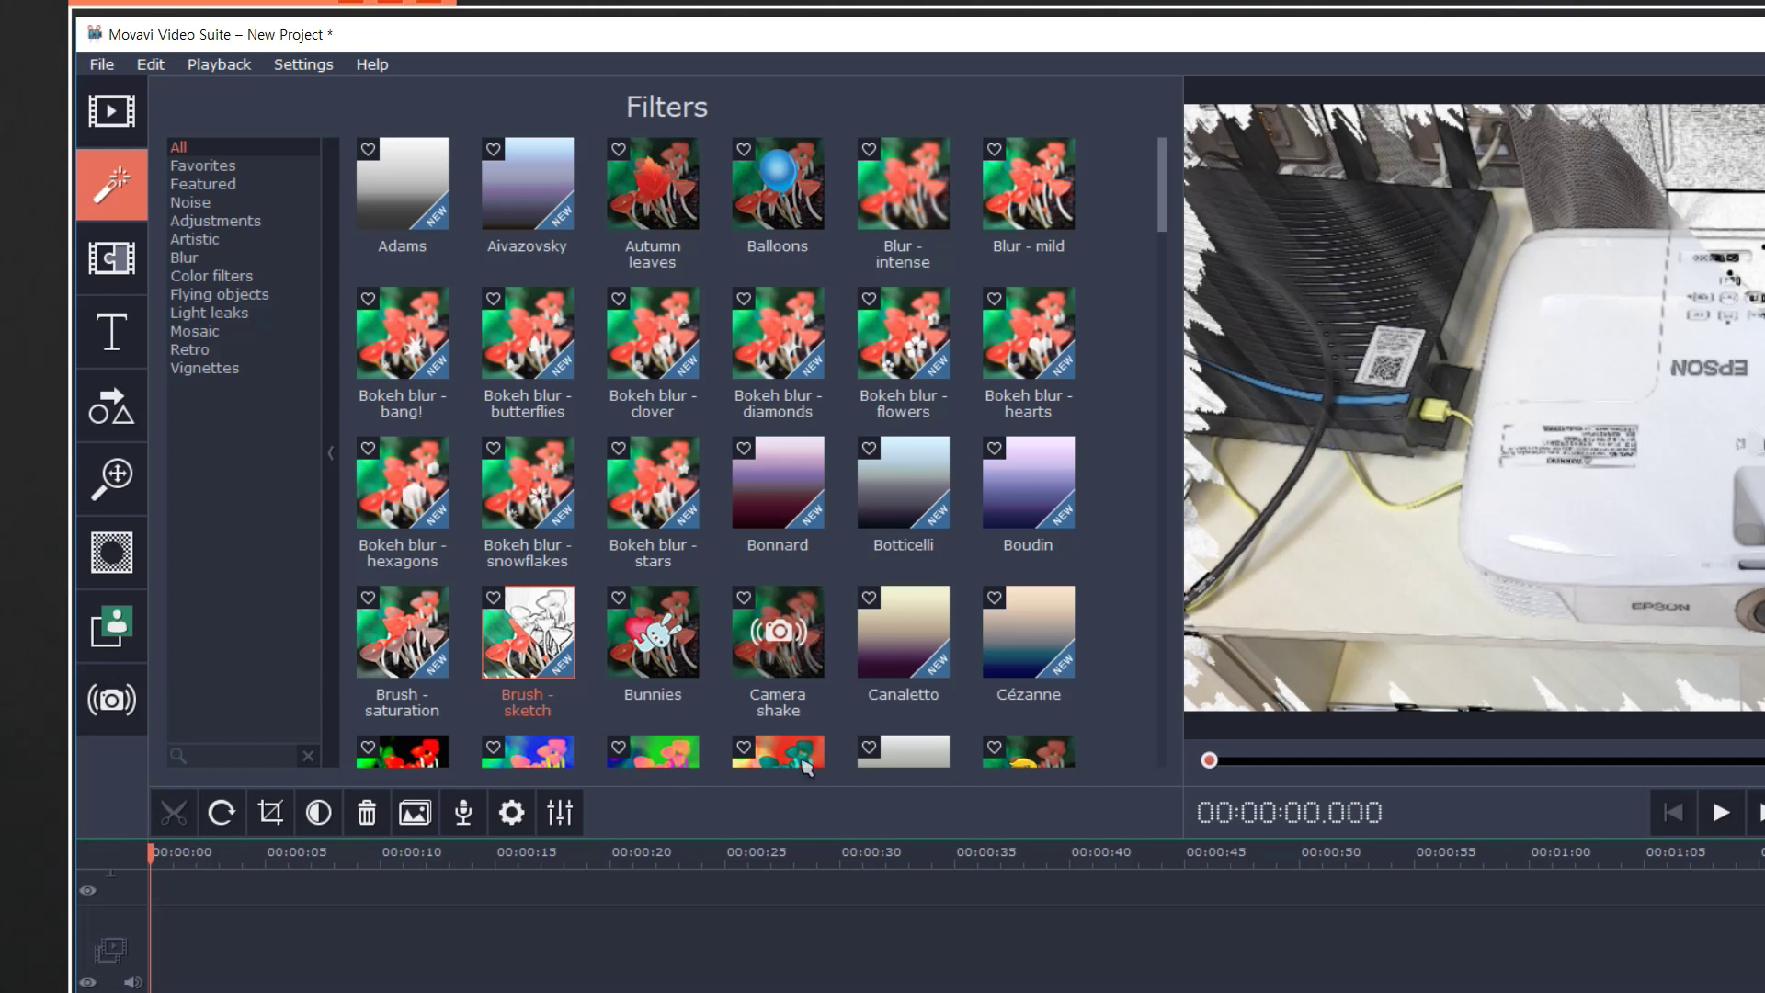
{"action": "key", "text": "space"}
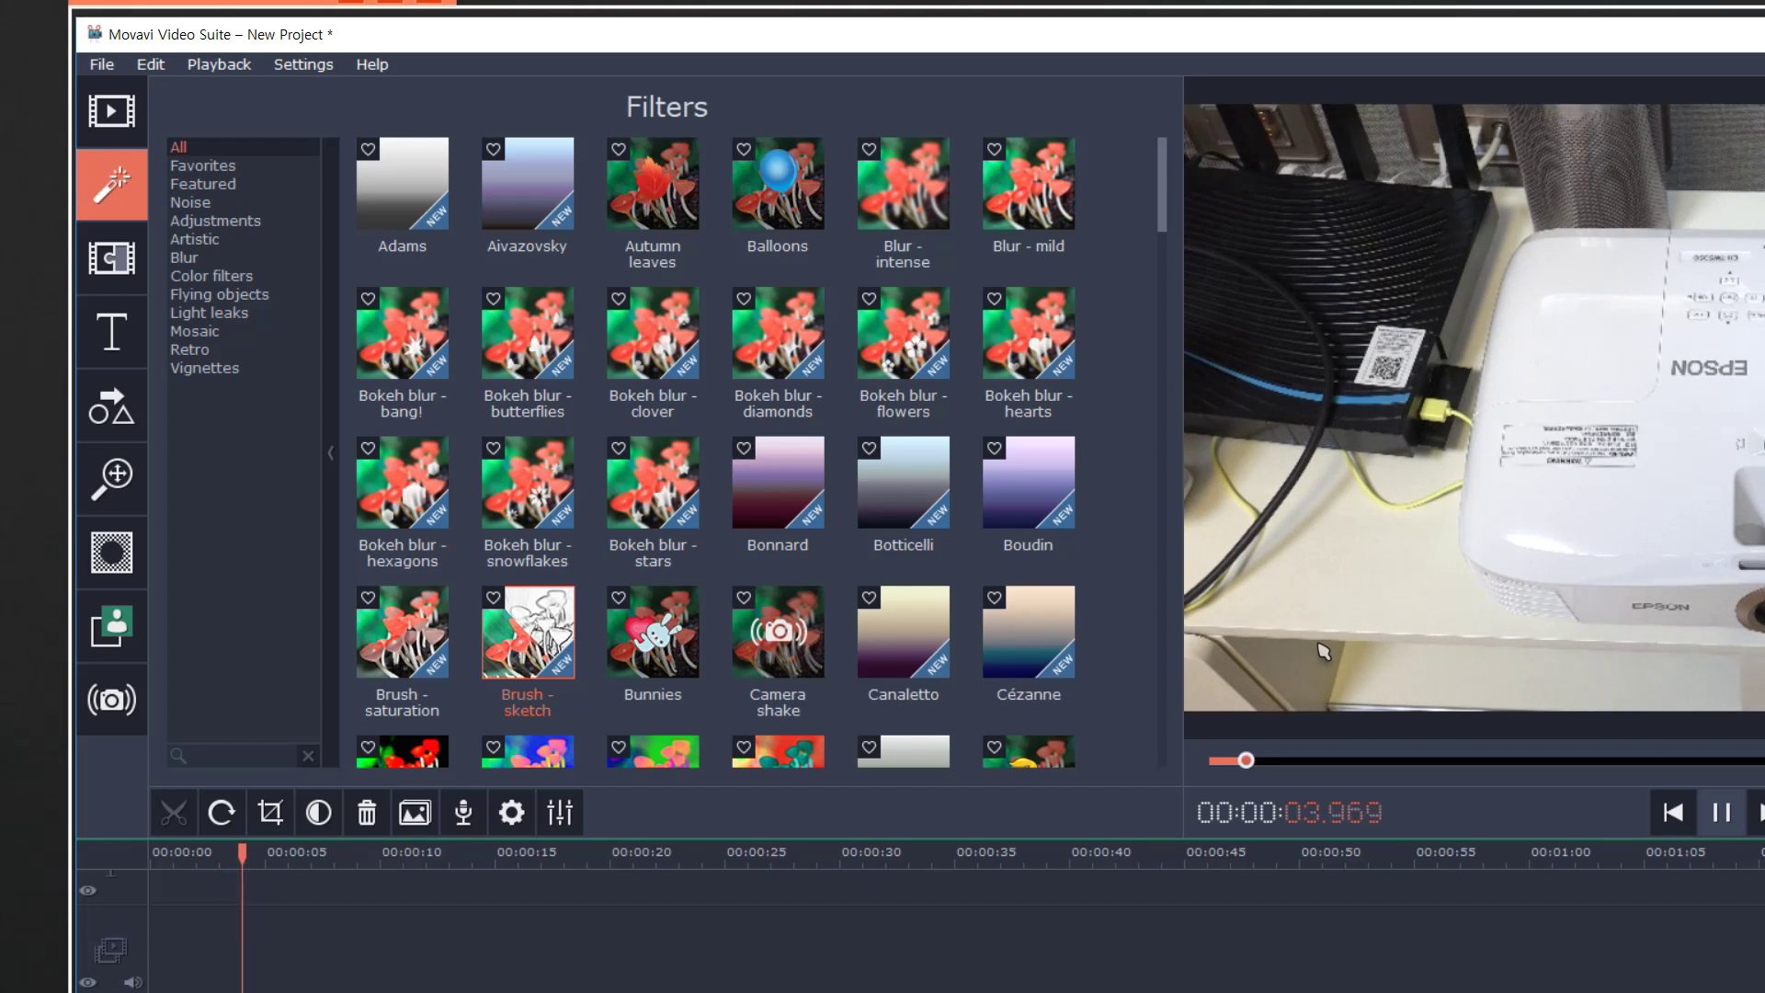
{"action": "key", "text": "space"}
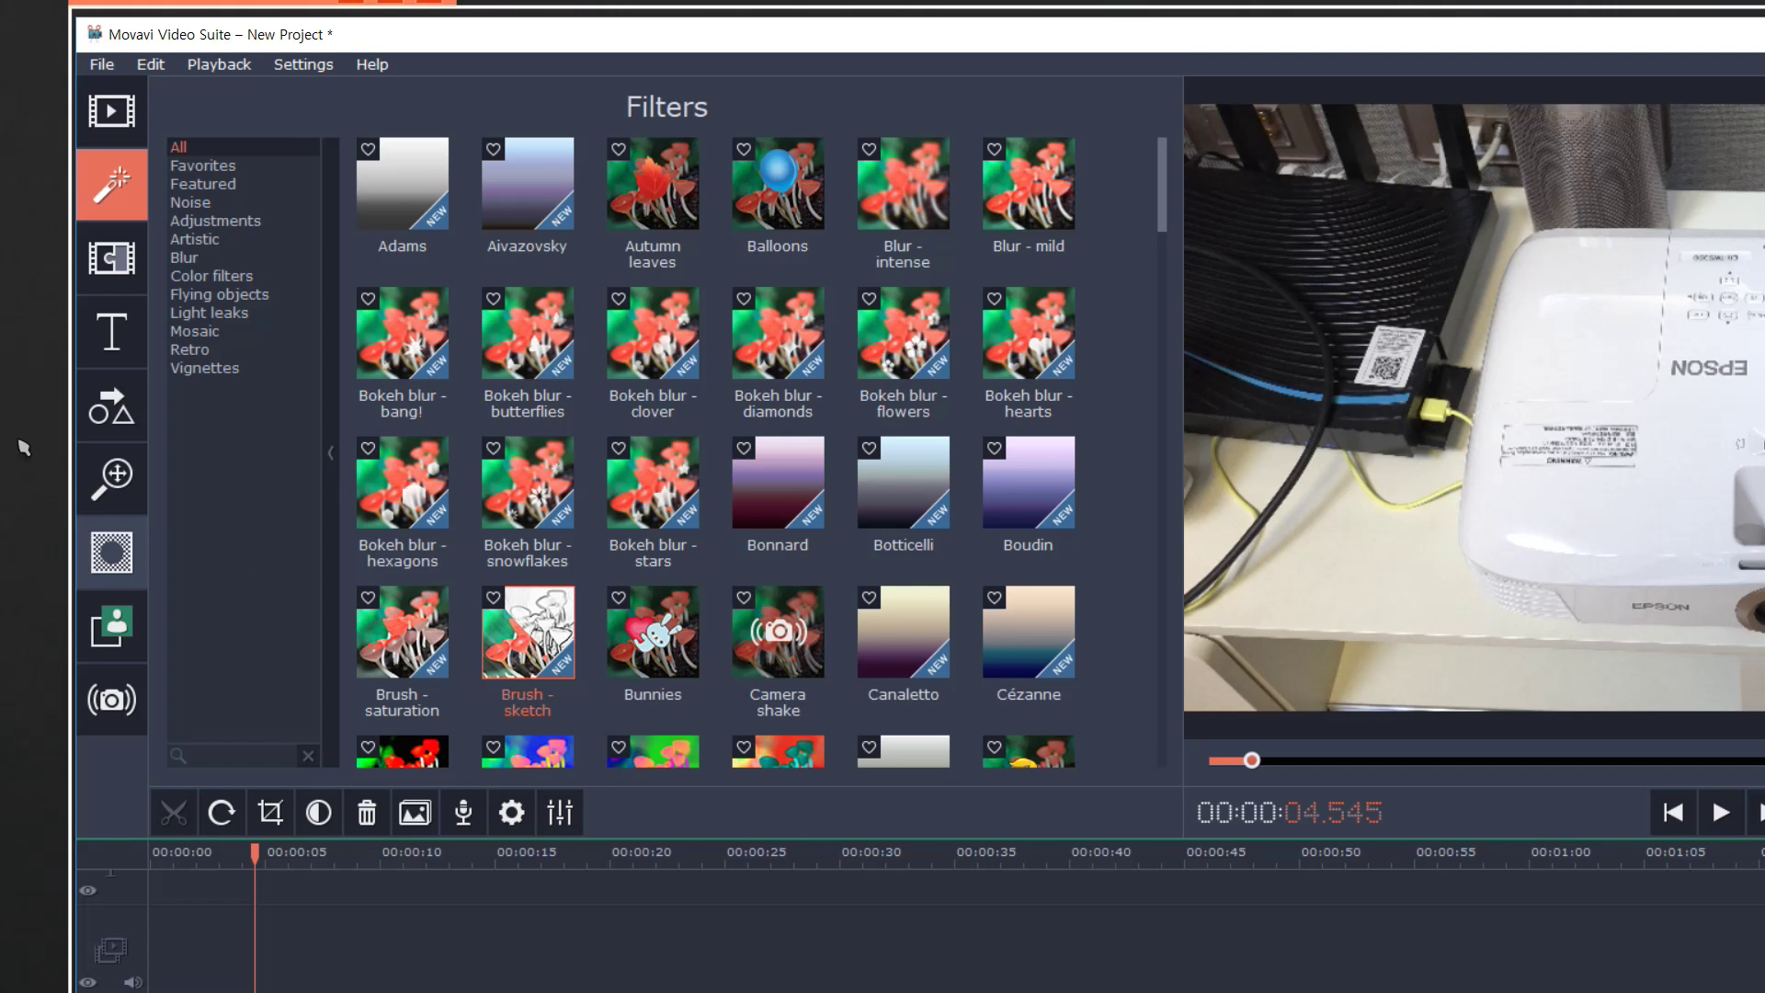
Step: Look further through the filter library and preview the Flip filter among the fish-eye and flip effects
{"action": "scroll", "coordinate": [646, 411], "scroll_direction": "down", "scroll_amount": 6}
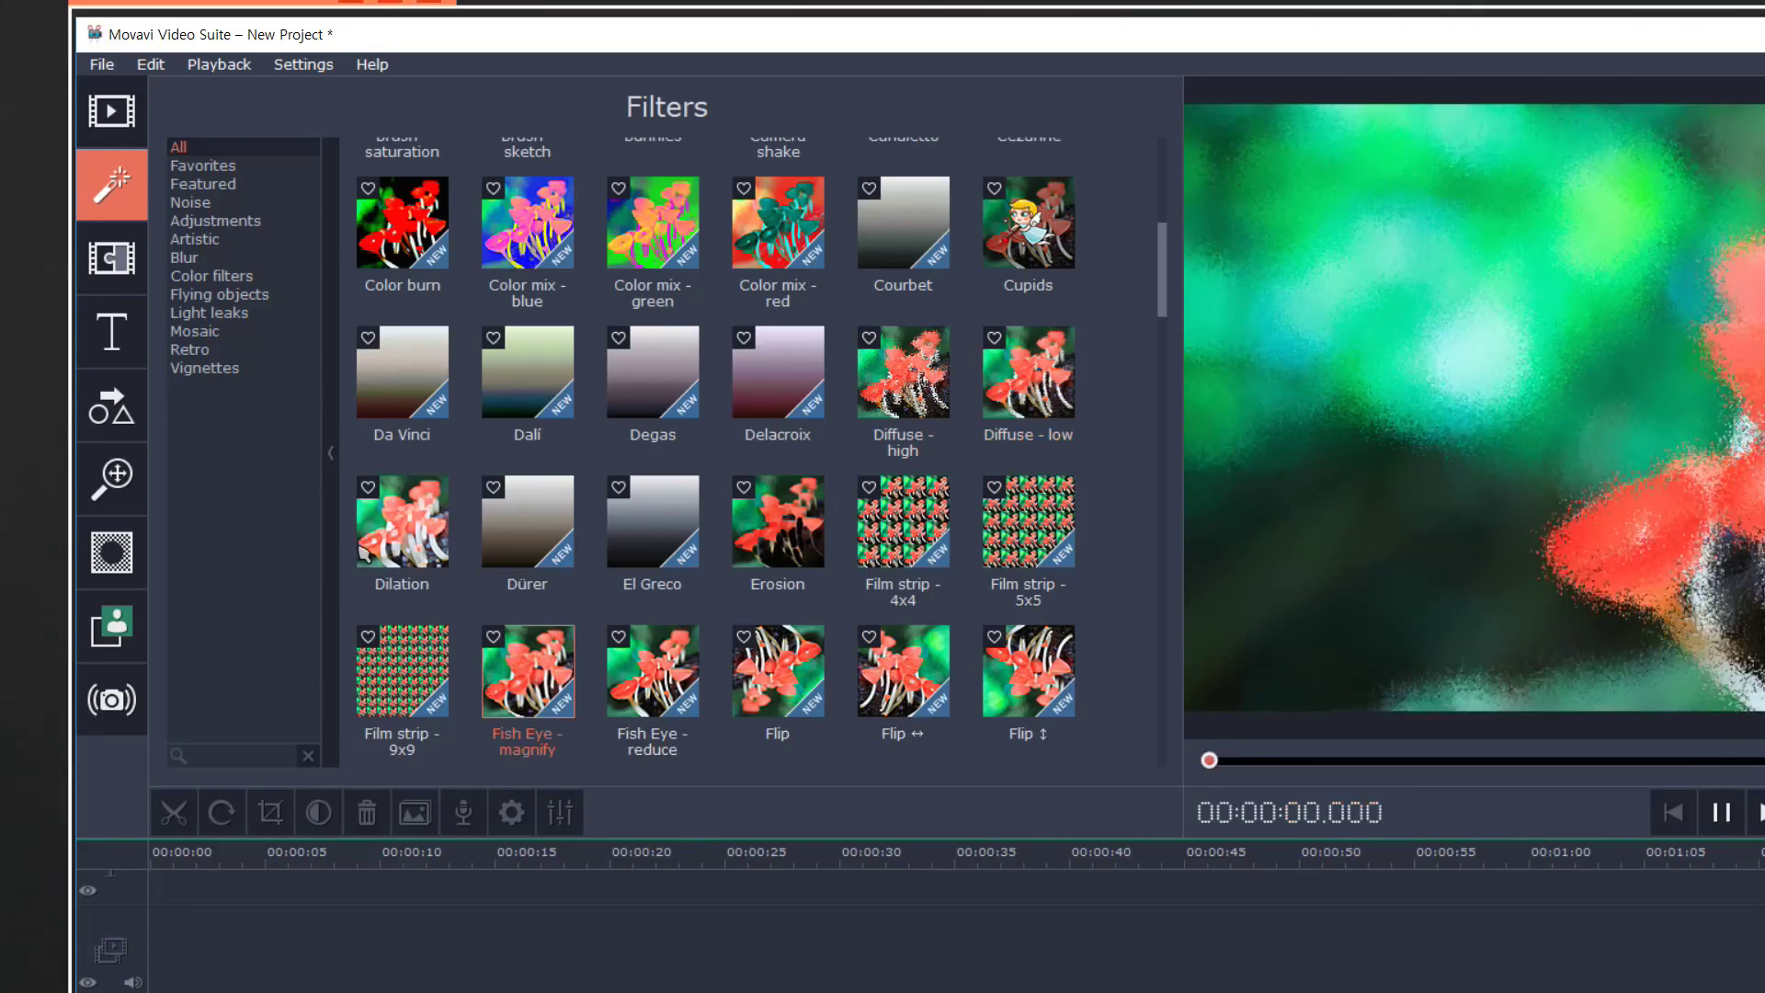
{"action": "scroll", "coordinate": [606, 520], "scroll_direction": "down", "scroll_amount": 3}
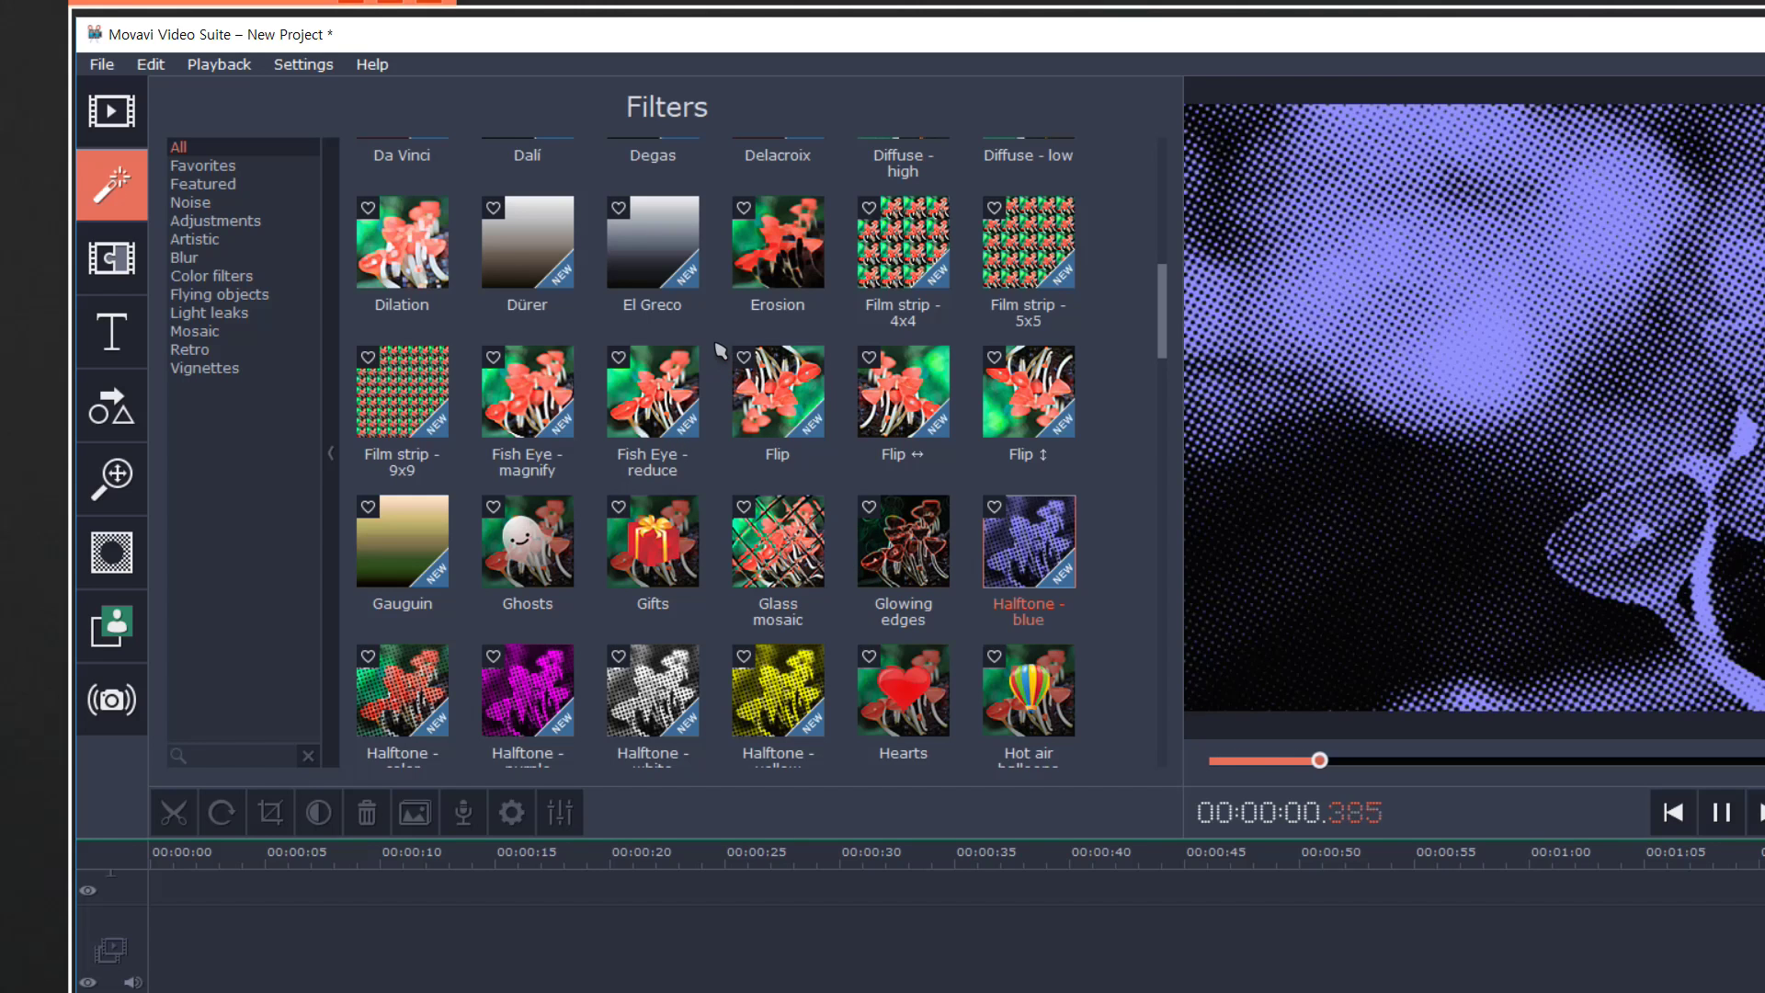
{"action": "left_click", "coordinate": [777, 391]}
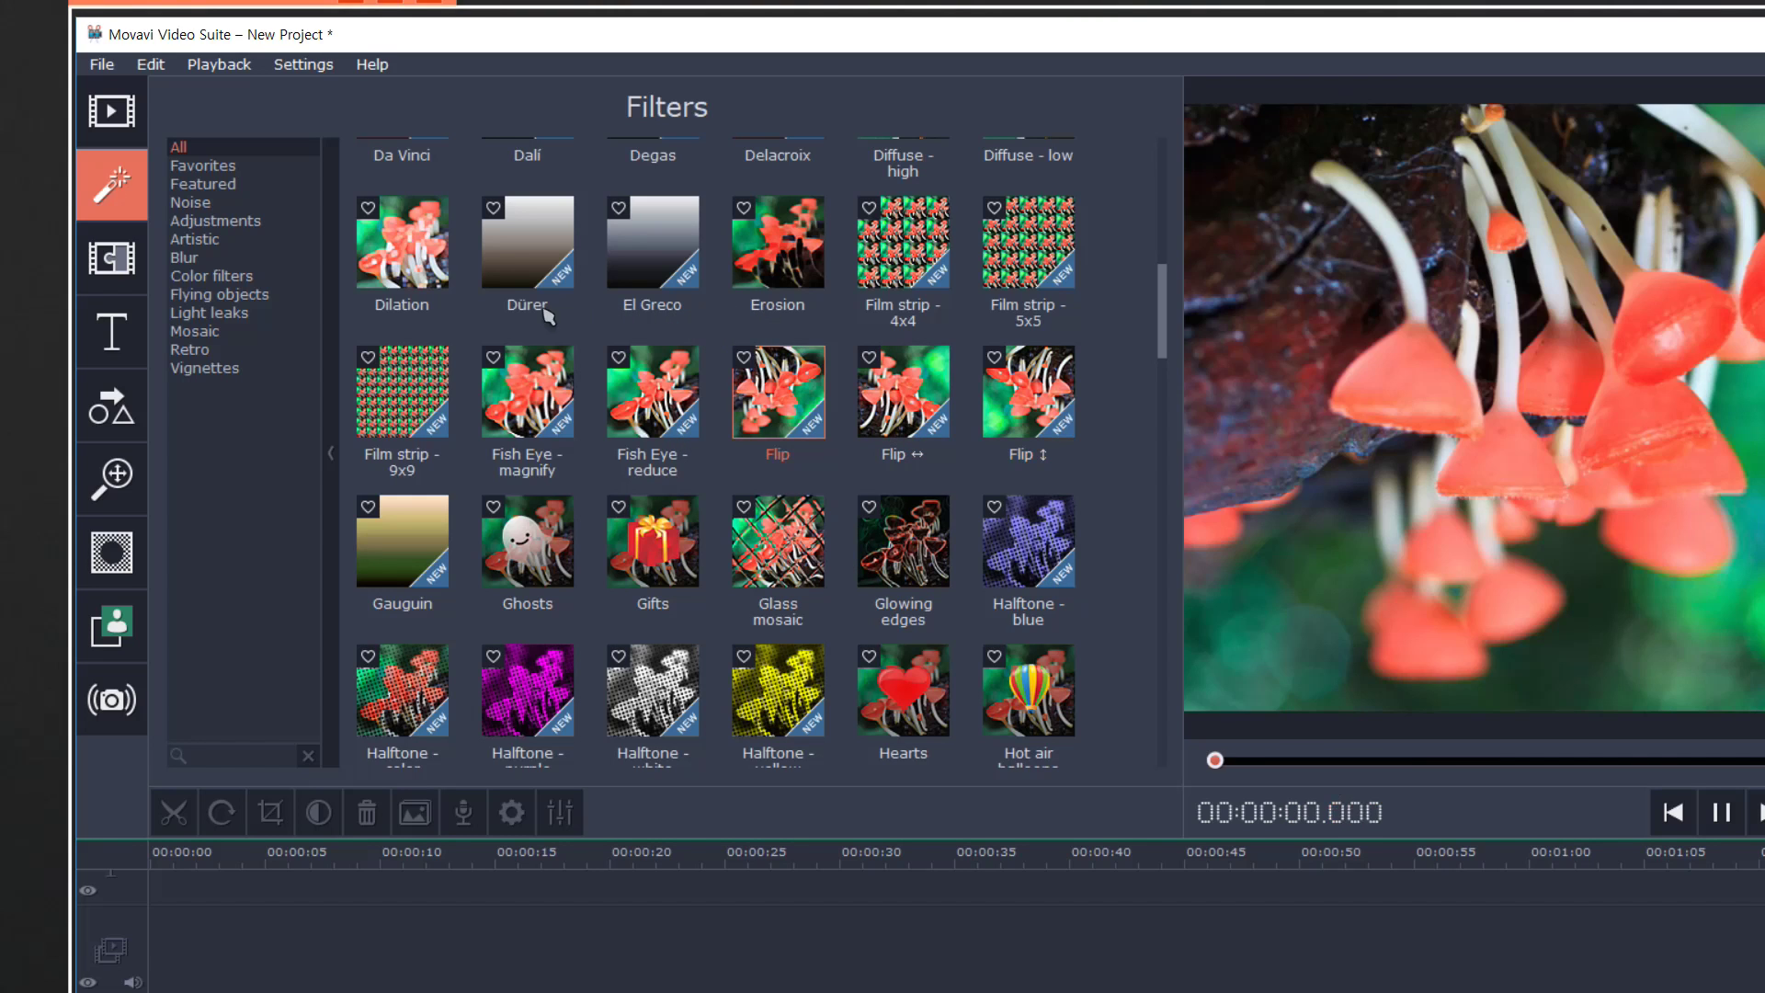
{"action": "left_click", "coordinate": [652, 391]}
{"action": "left_click", "coordinate": [777, 391]}
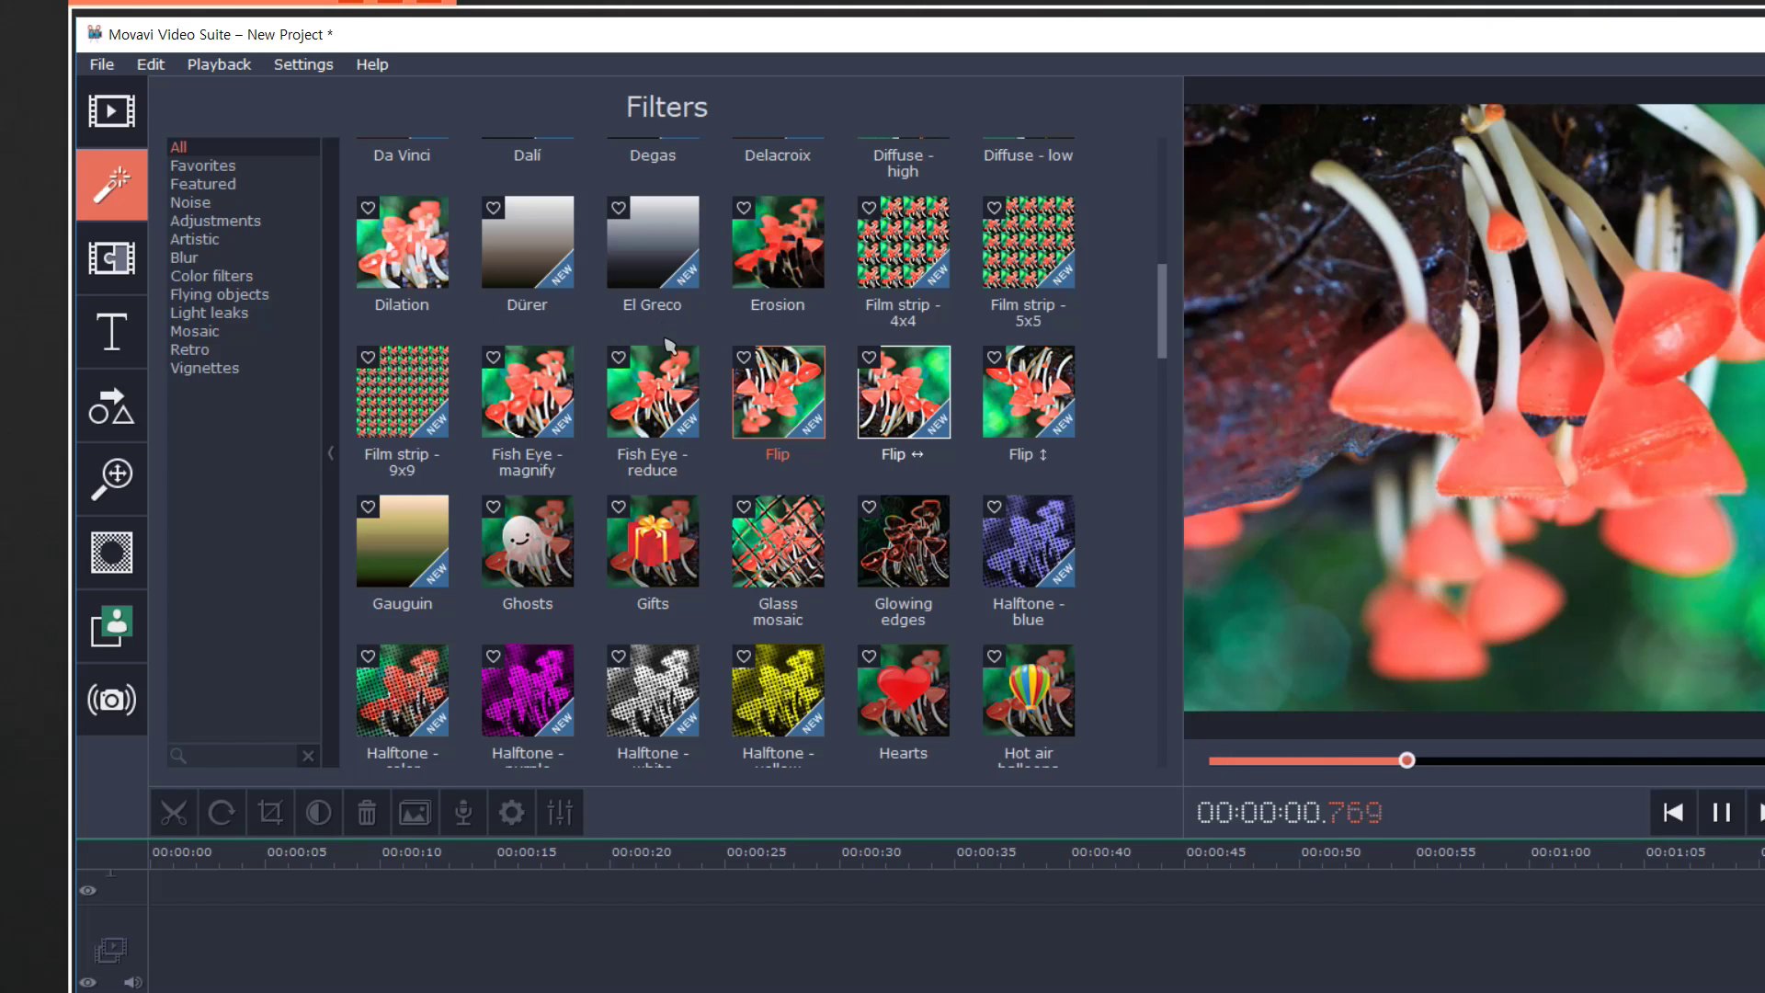
{"action": "left_click", "coordinate": [903, 391]}
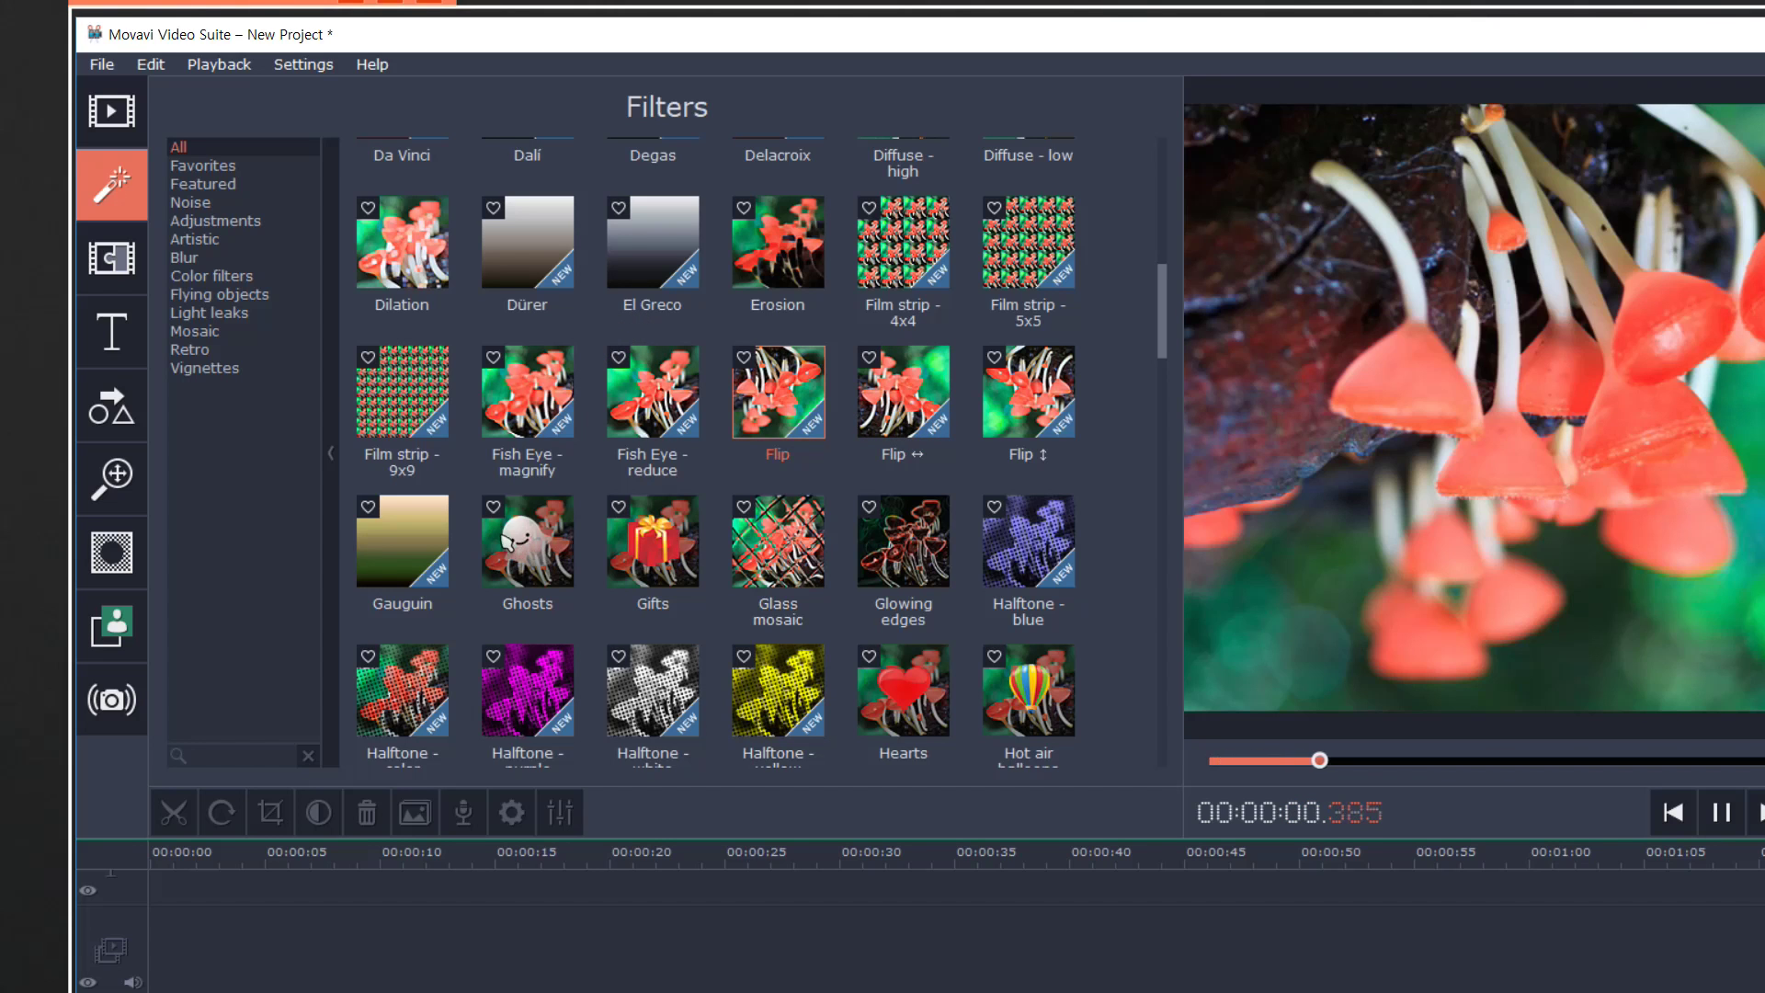
Step: Preview the Halftone - white filter
{"action": "left_click", "coordinate": [652, 689]}
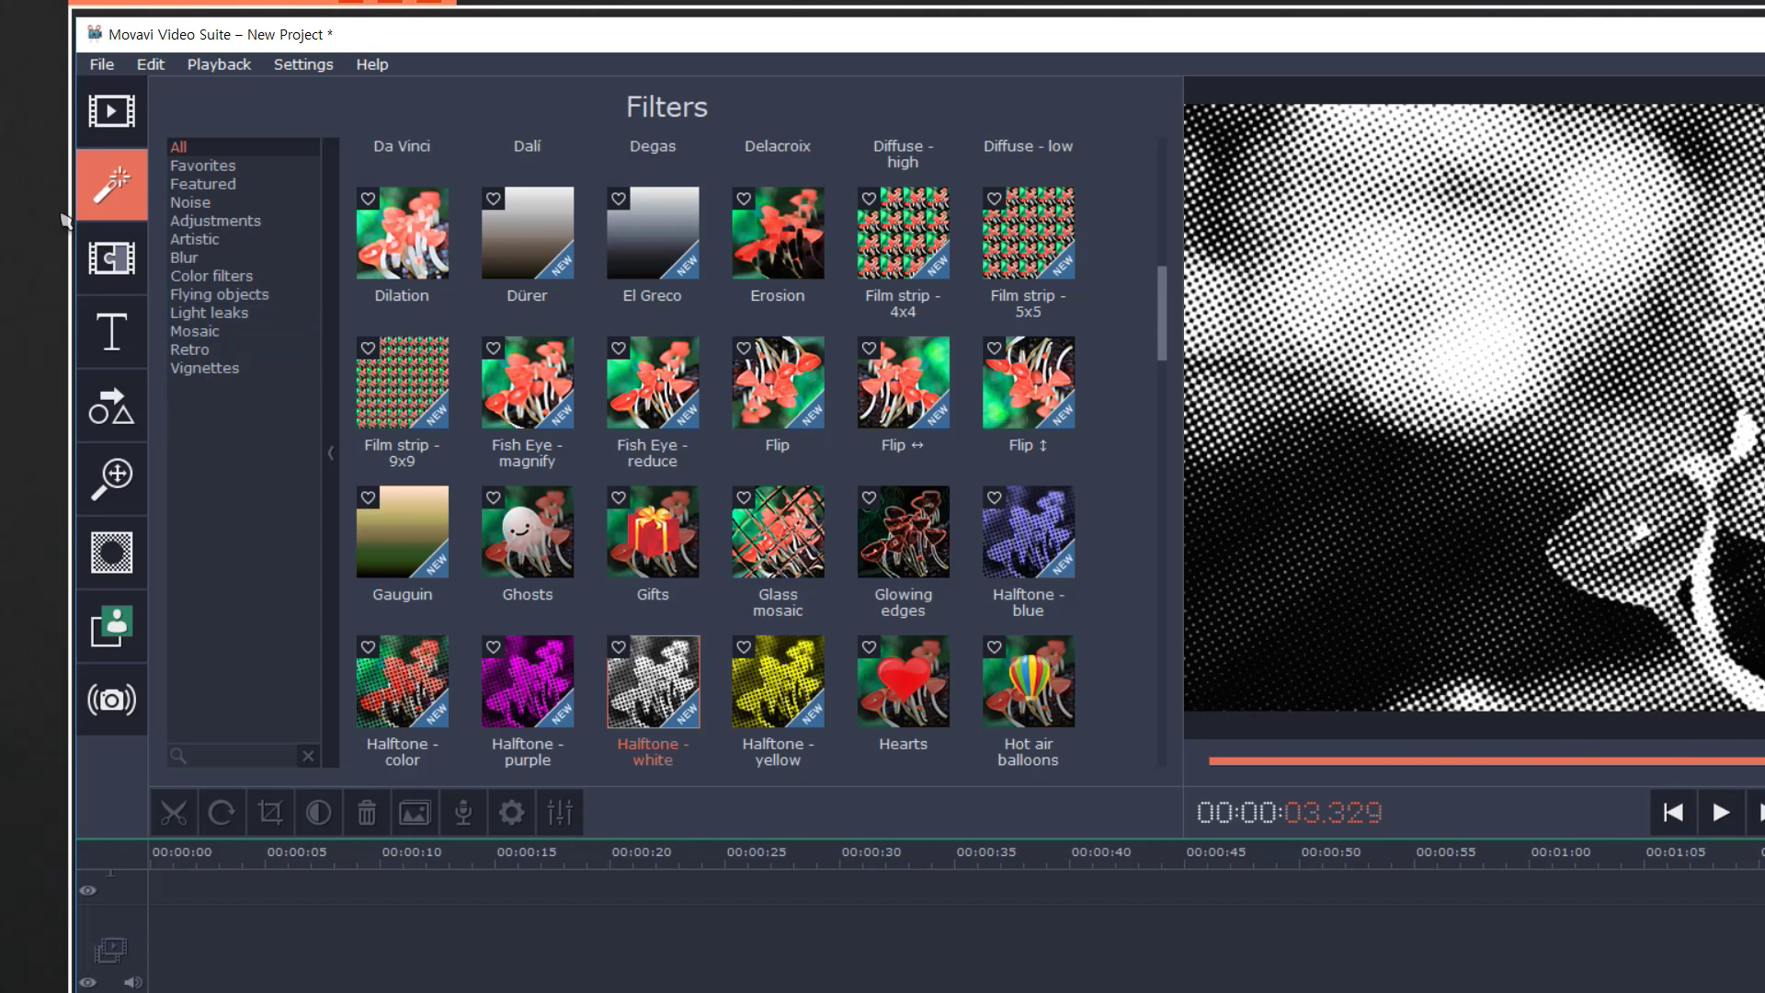
Step: Open the transitions collection and move the timeline playhead to 00:00:27.900
{"action": "left_click", "coordinate": [111, 259]}
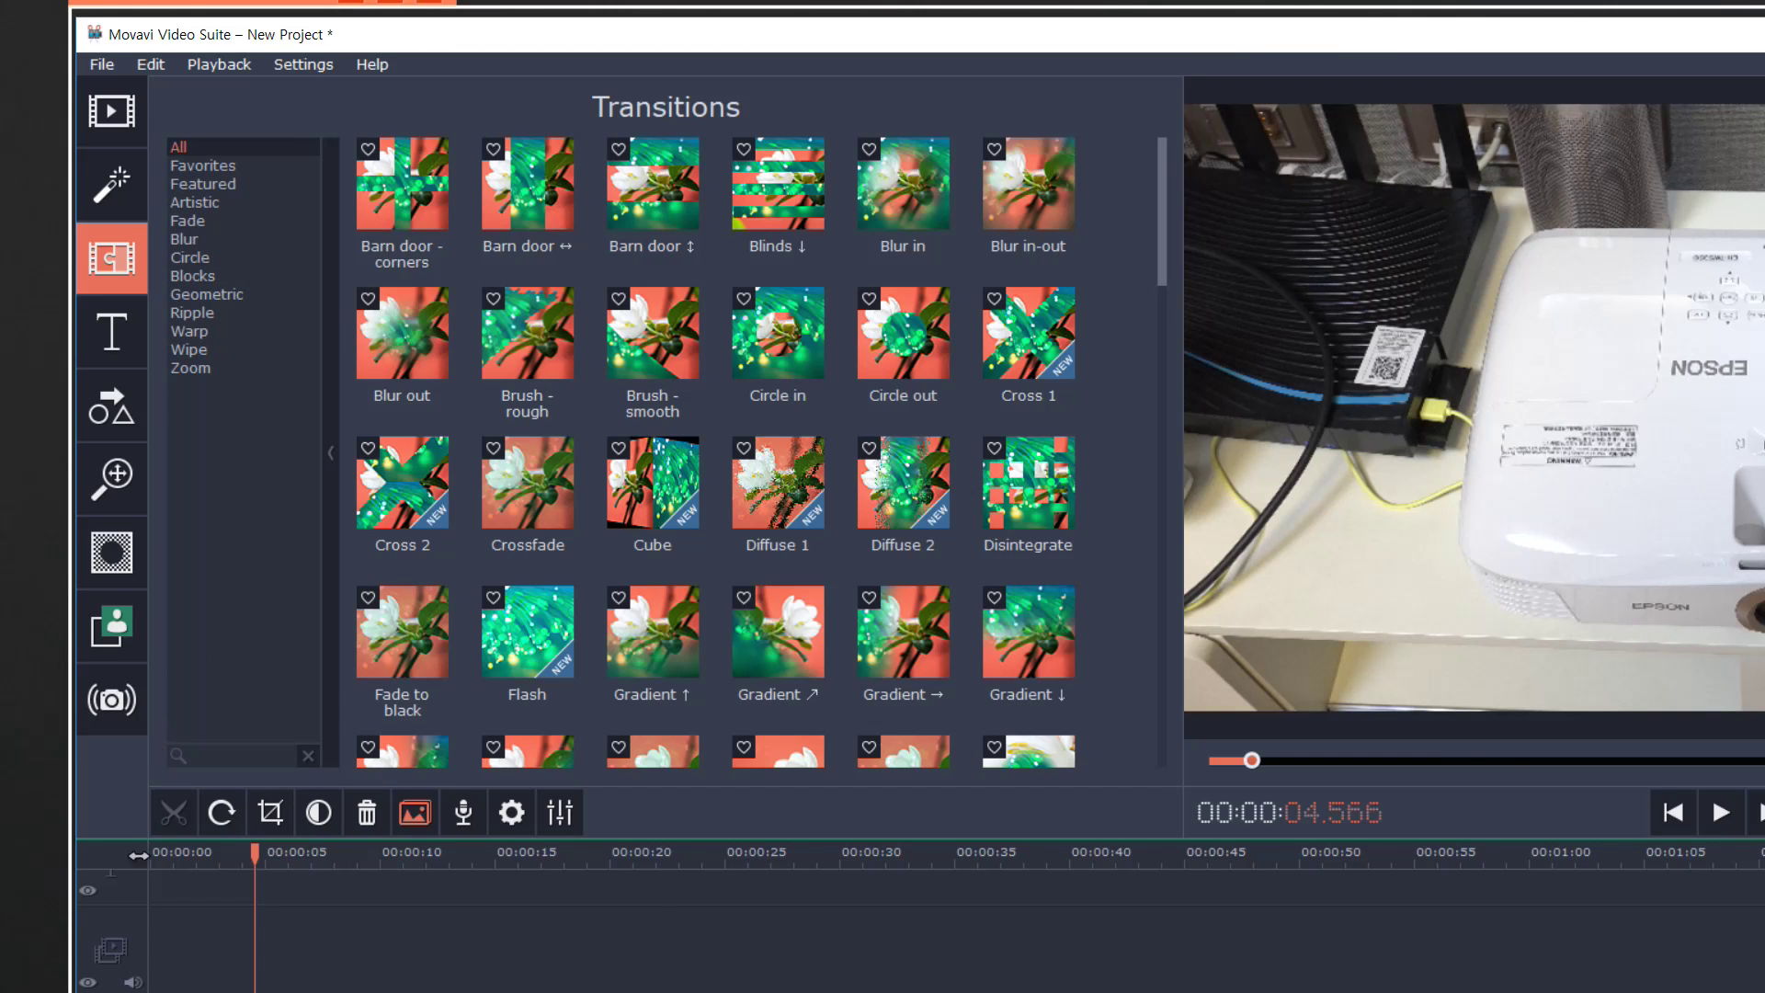
{"action": "left_click", "coordinate": [652, 852]}
{"action": "left_click_drag", "start_coordinate": [604, 845], "coordinate": [704, 855]}
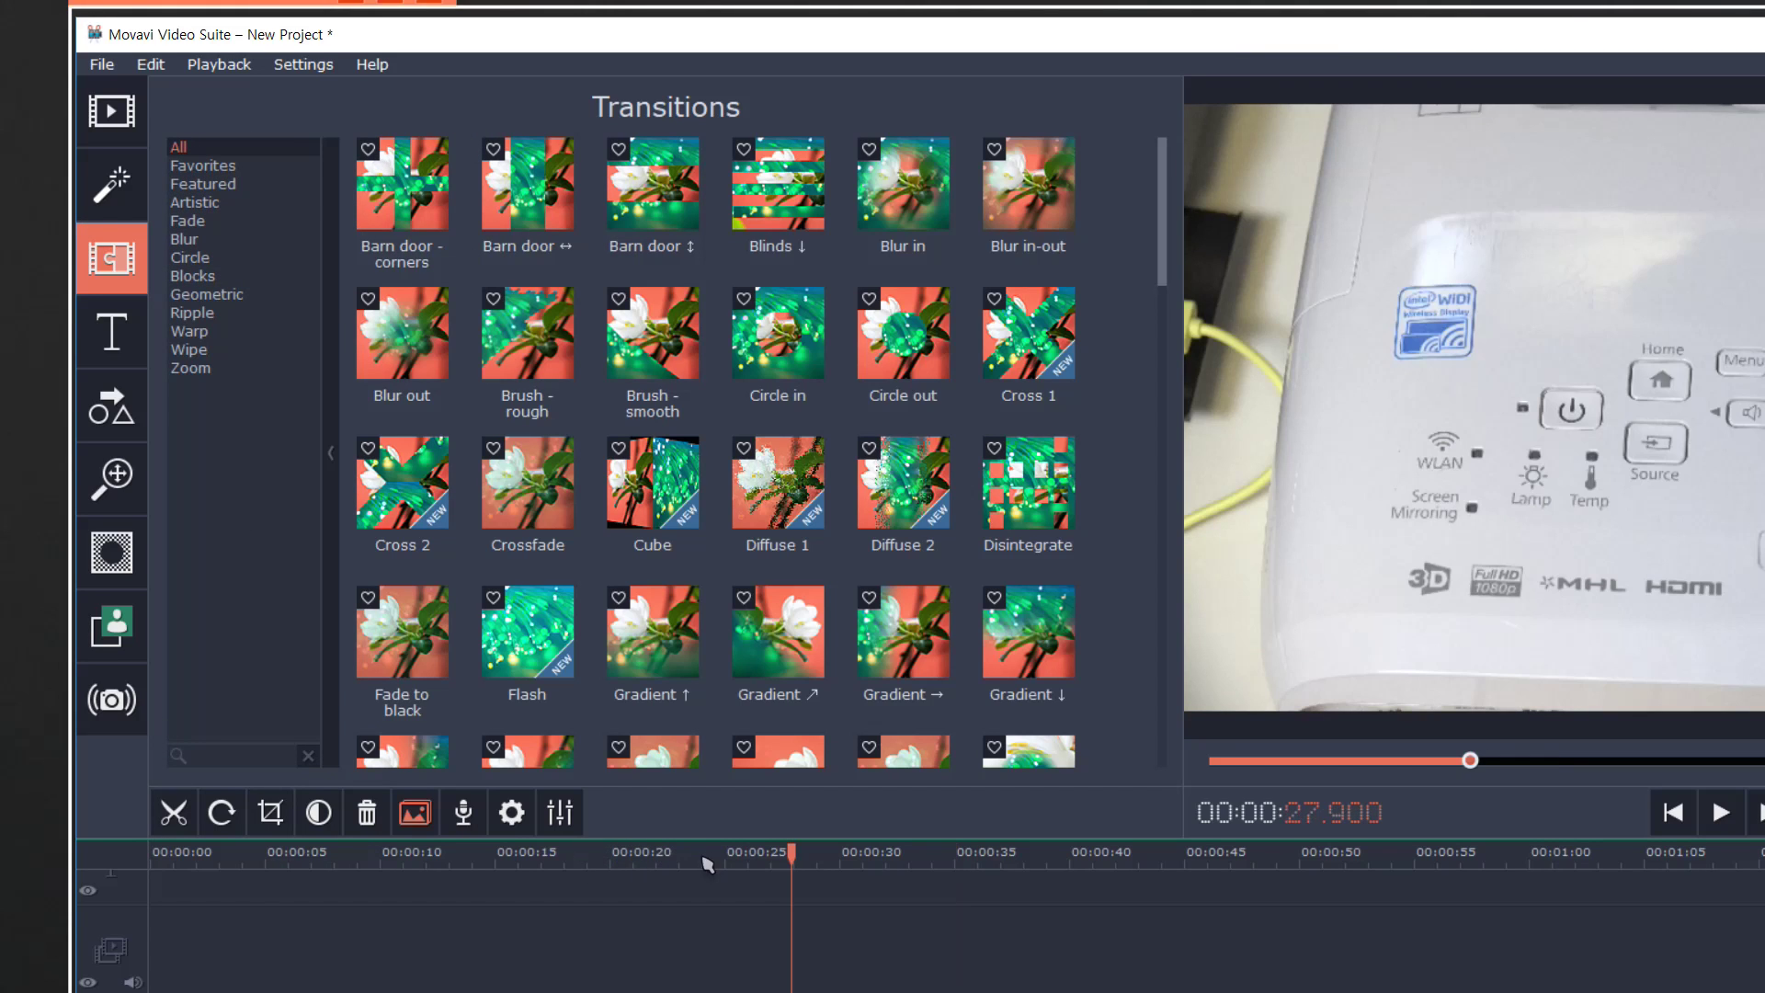
Step: Preview the Circle in and Diffuse 2 transitions
{"action": "left_click", "coordinate": [778, 333]}
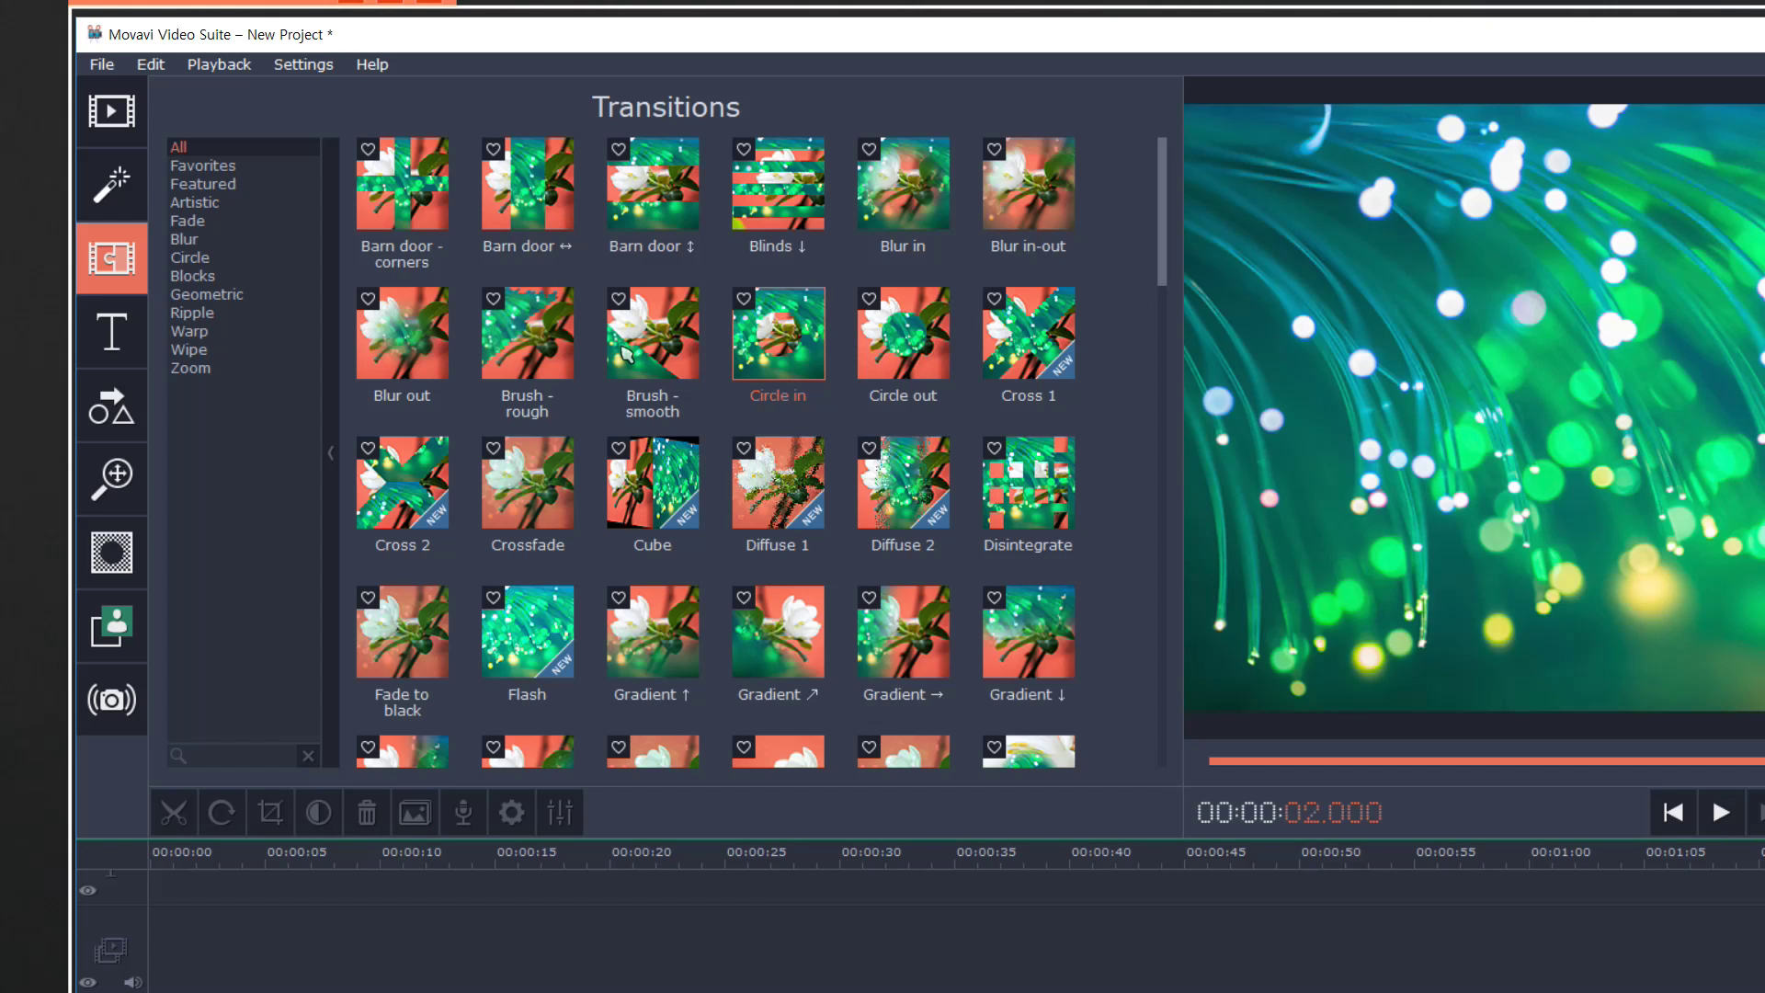
{"action": "key", "text": "space"}
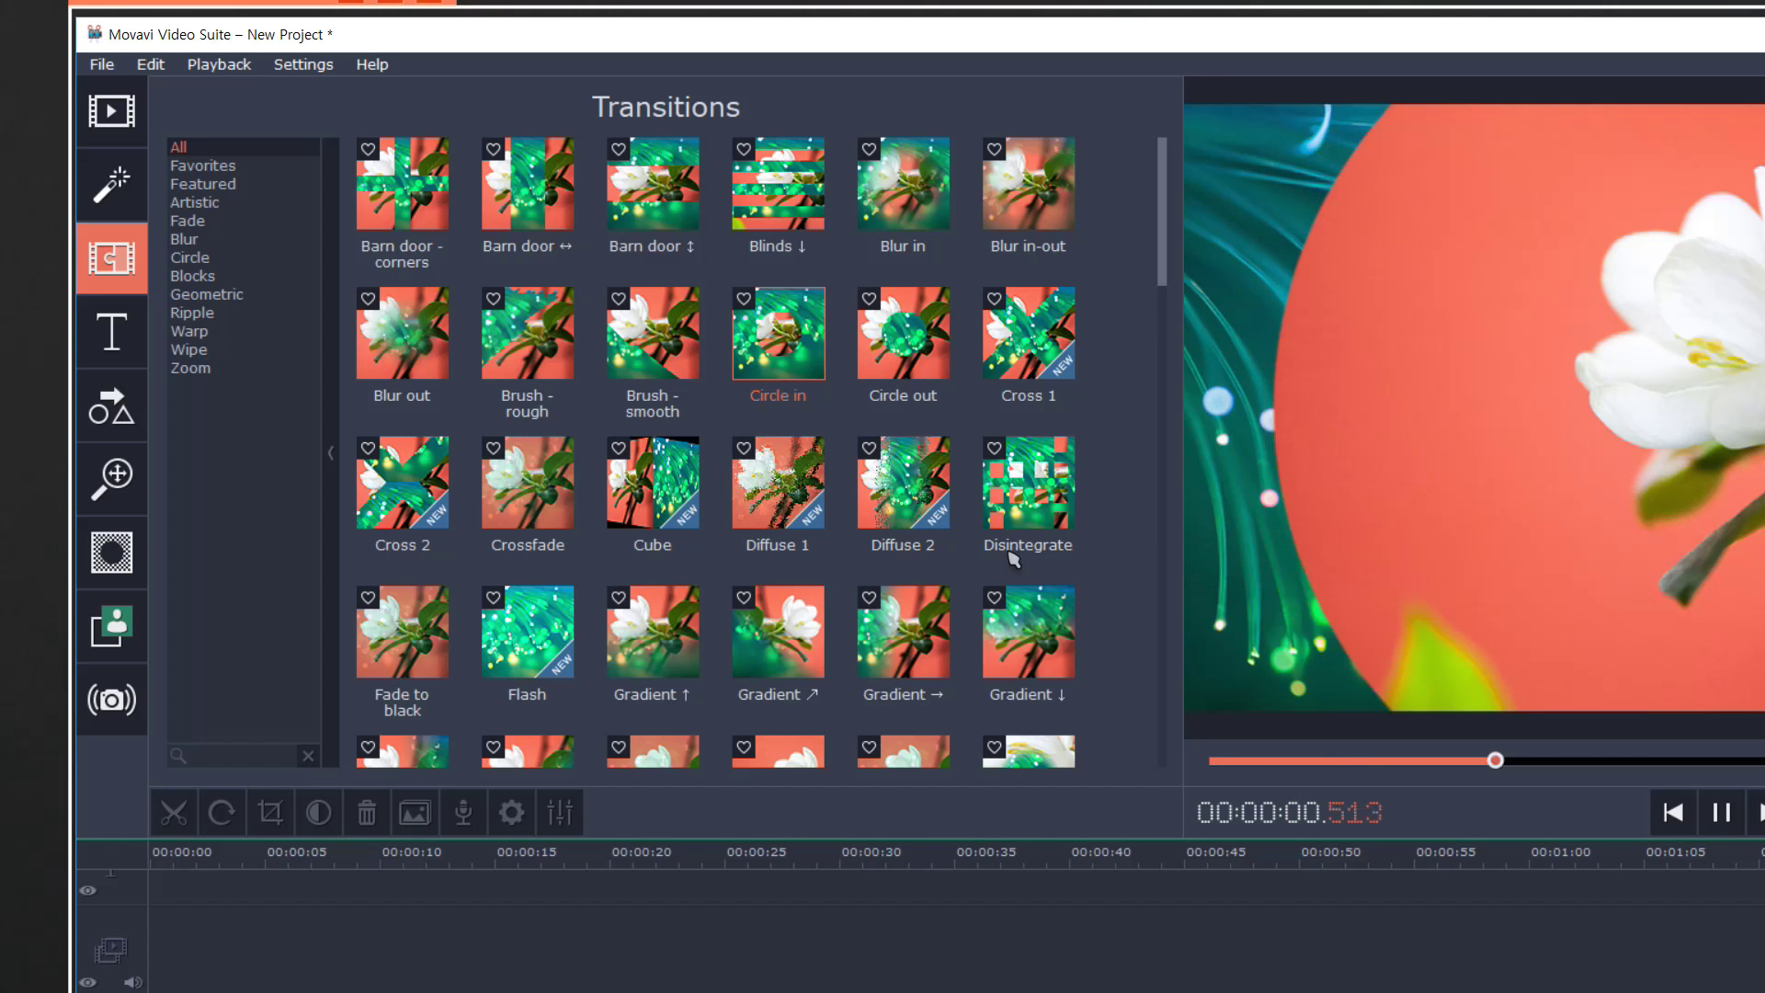
{"action": "left_click", "coordinate": [904, 492]}
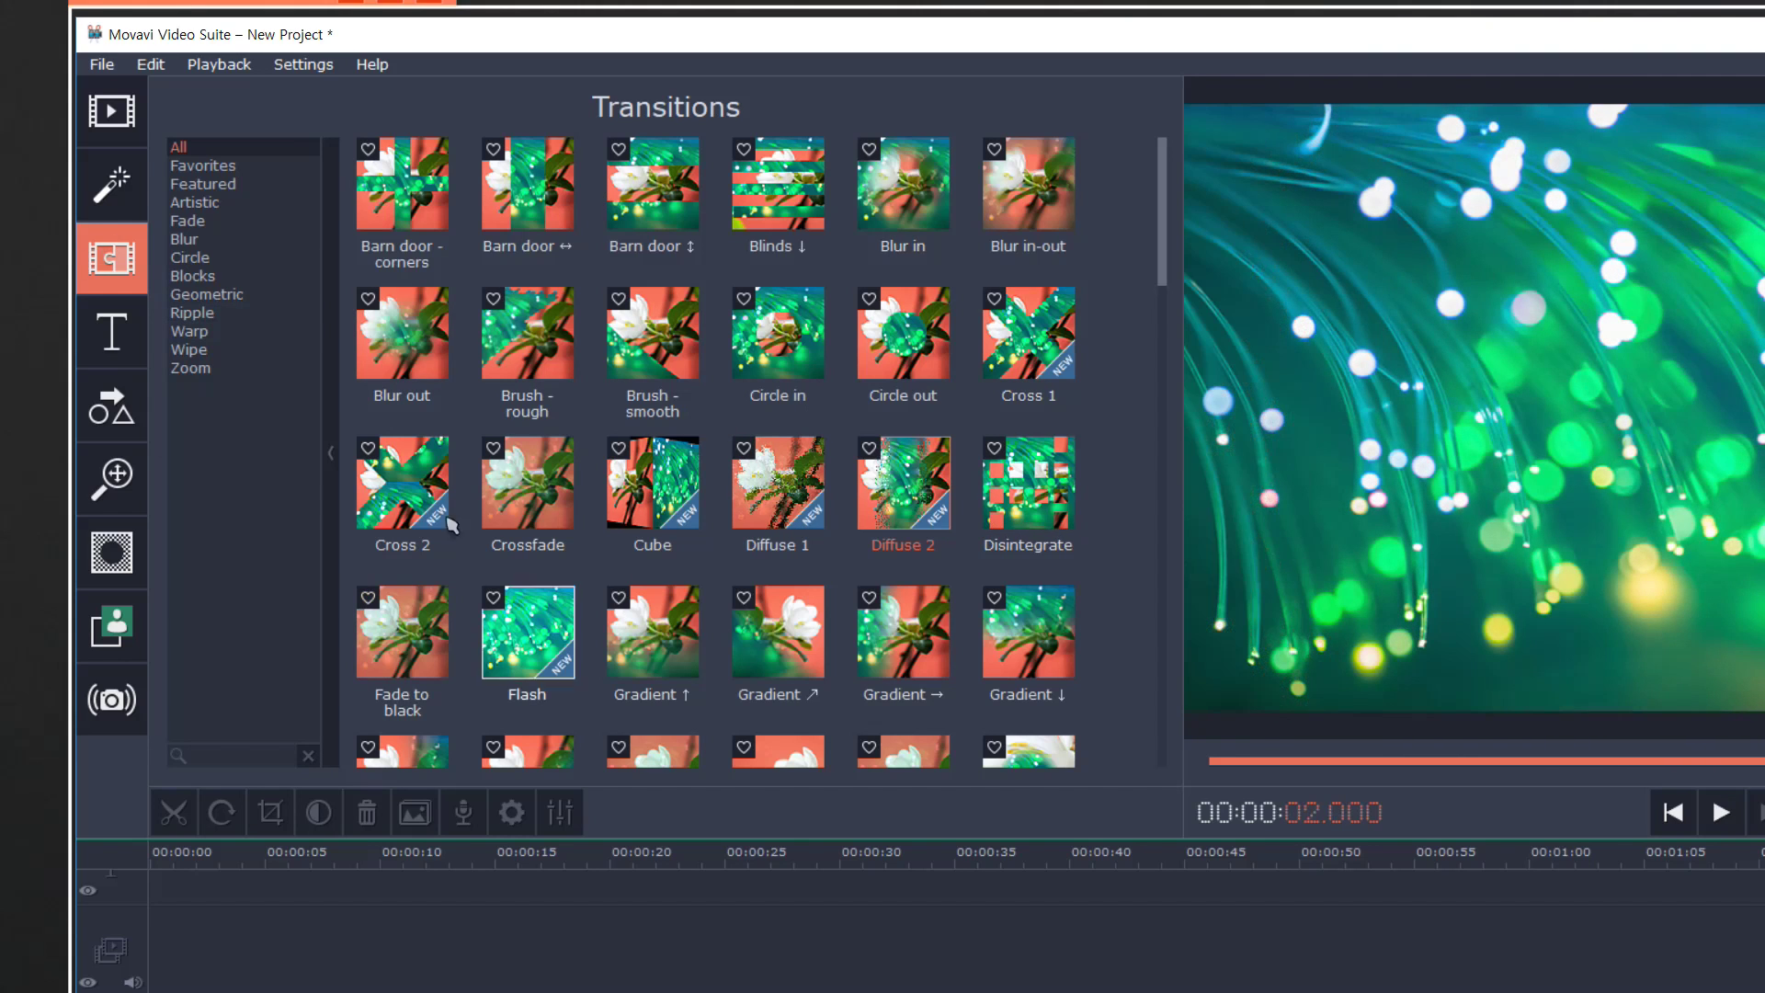
Step: Look through the rest of the transition library and preview the Spiral ↖, Spiral ↘ and Spiral - from center transitions
{"action": "scroll", "coordinate": [884, 303], "scroll_direction": "down", "scroll_amount": 8}
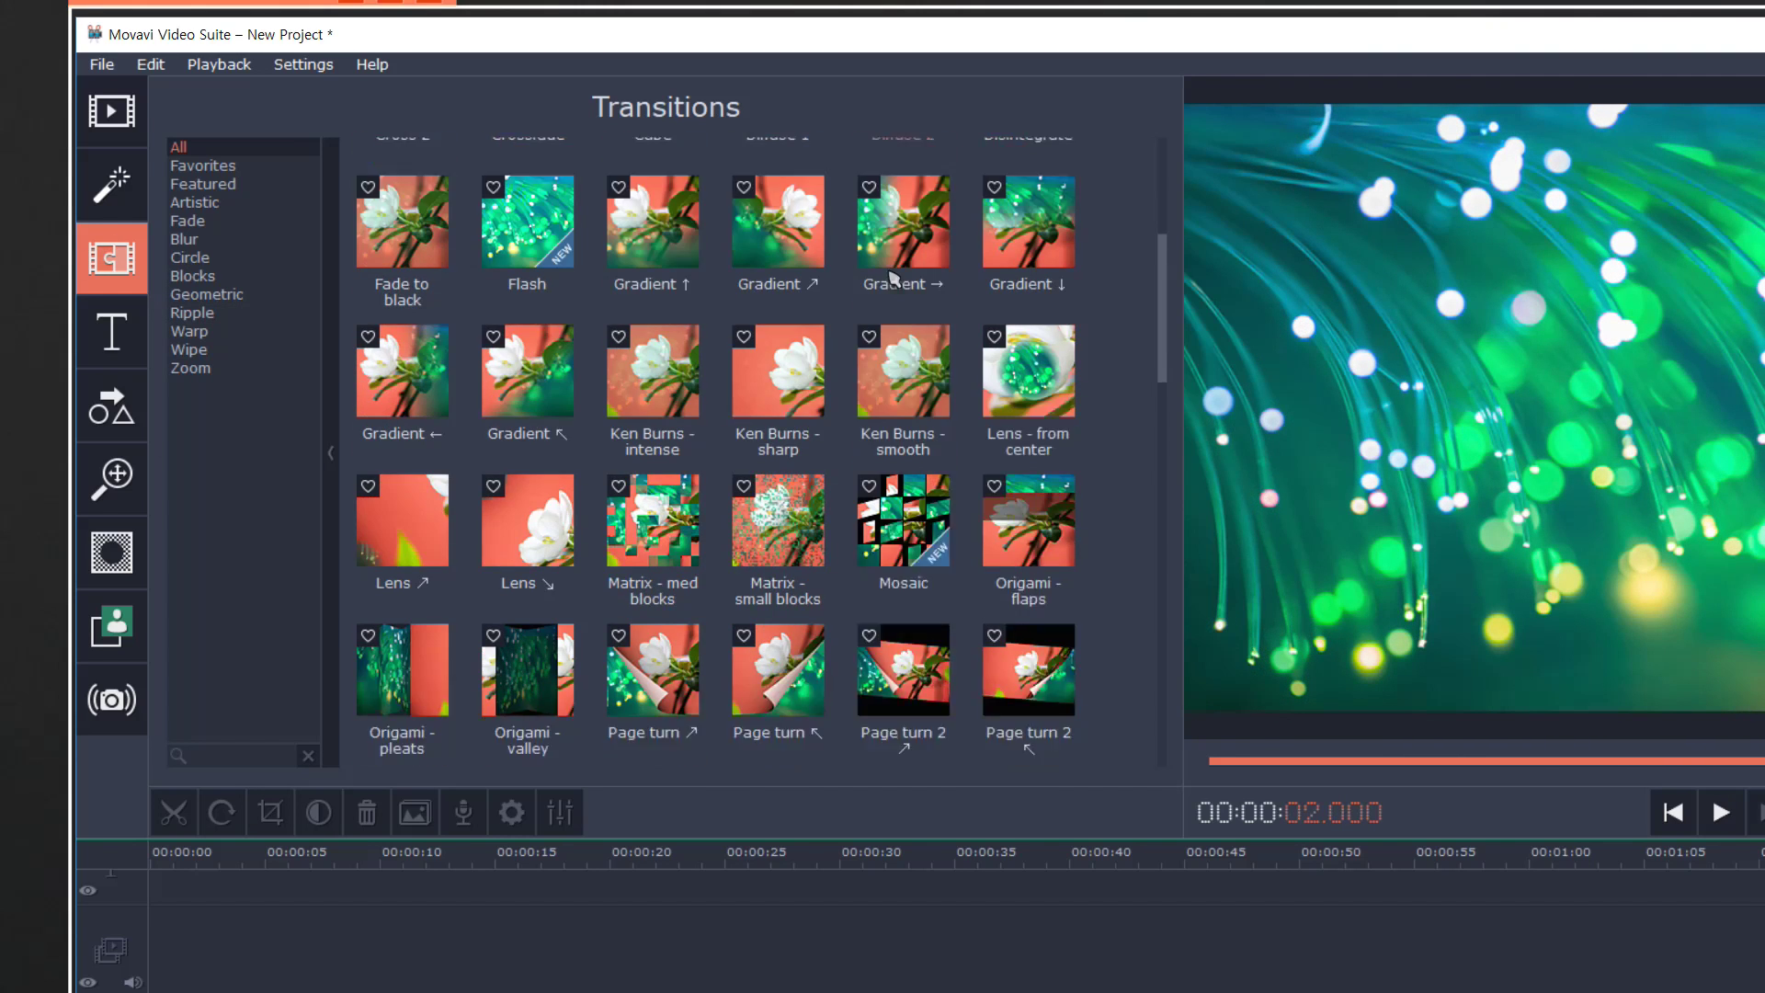
{"action": "scroll", "coordinate": [881, 342], "scroll_direction": "down", "scroll_amount": 9}
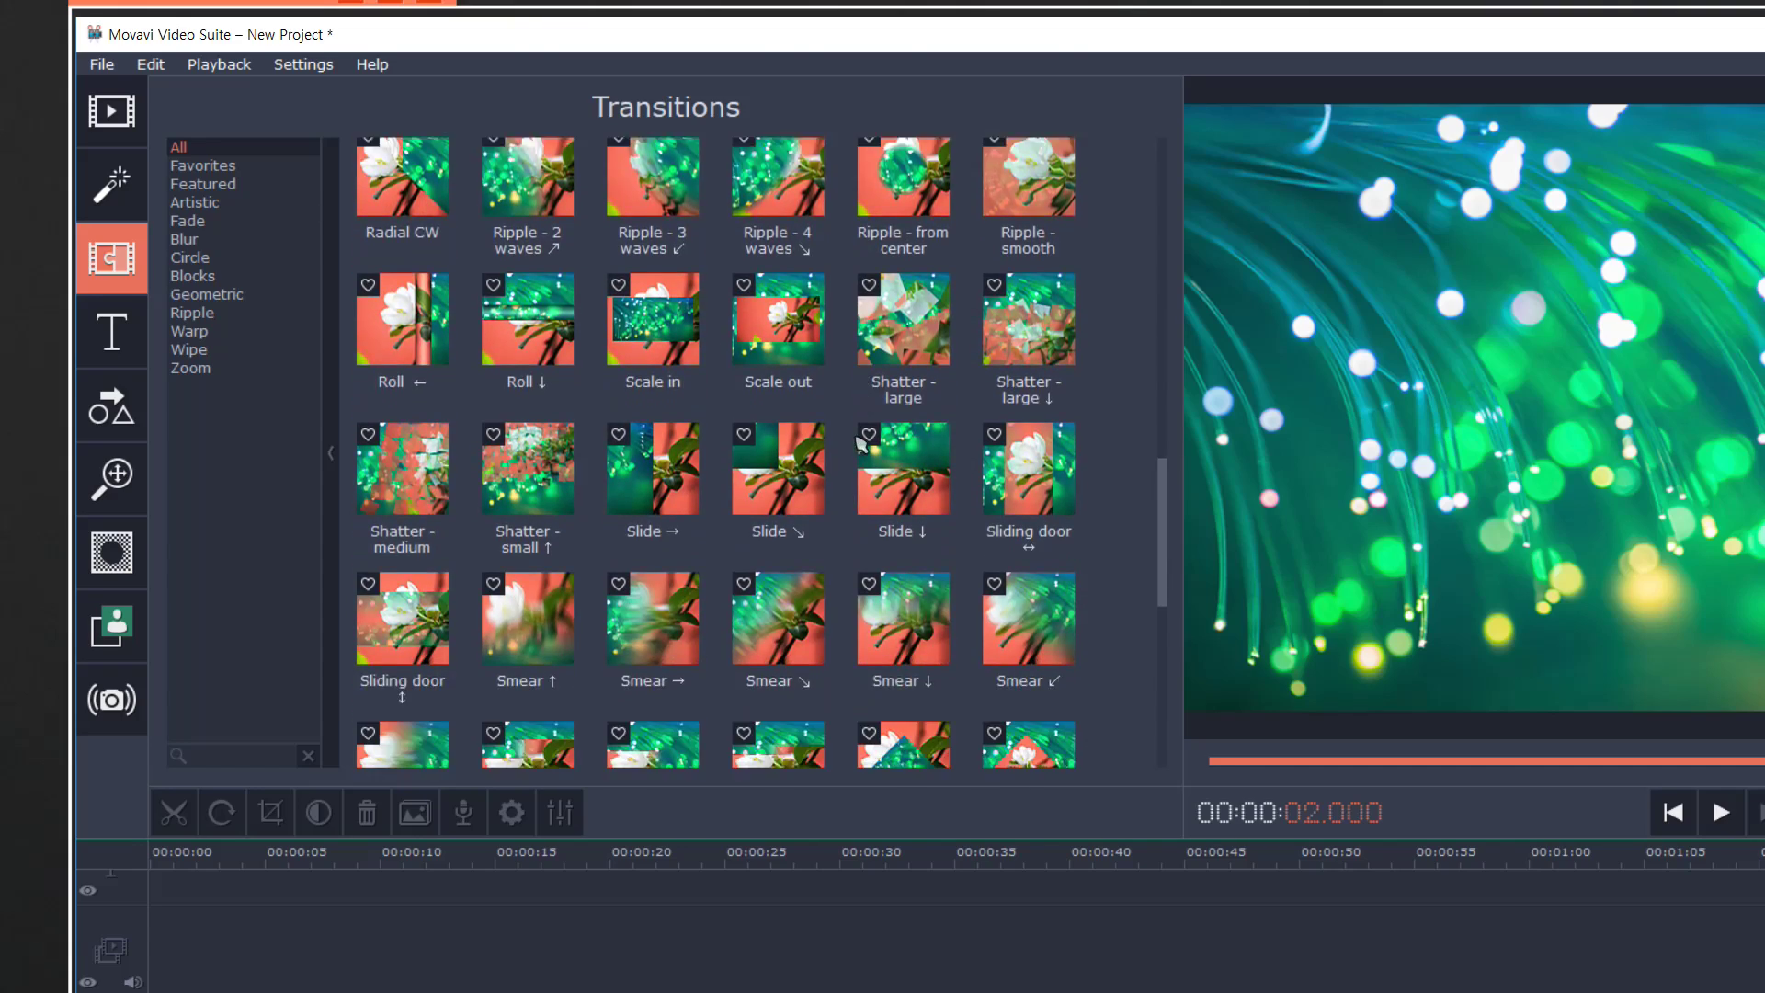
{"action": "scroll", "coordinate": [863, 515], "scroll_direction": "down", "scroll_amount": 6}
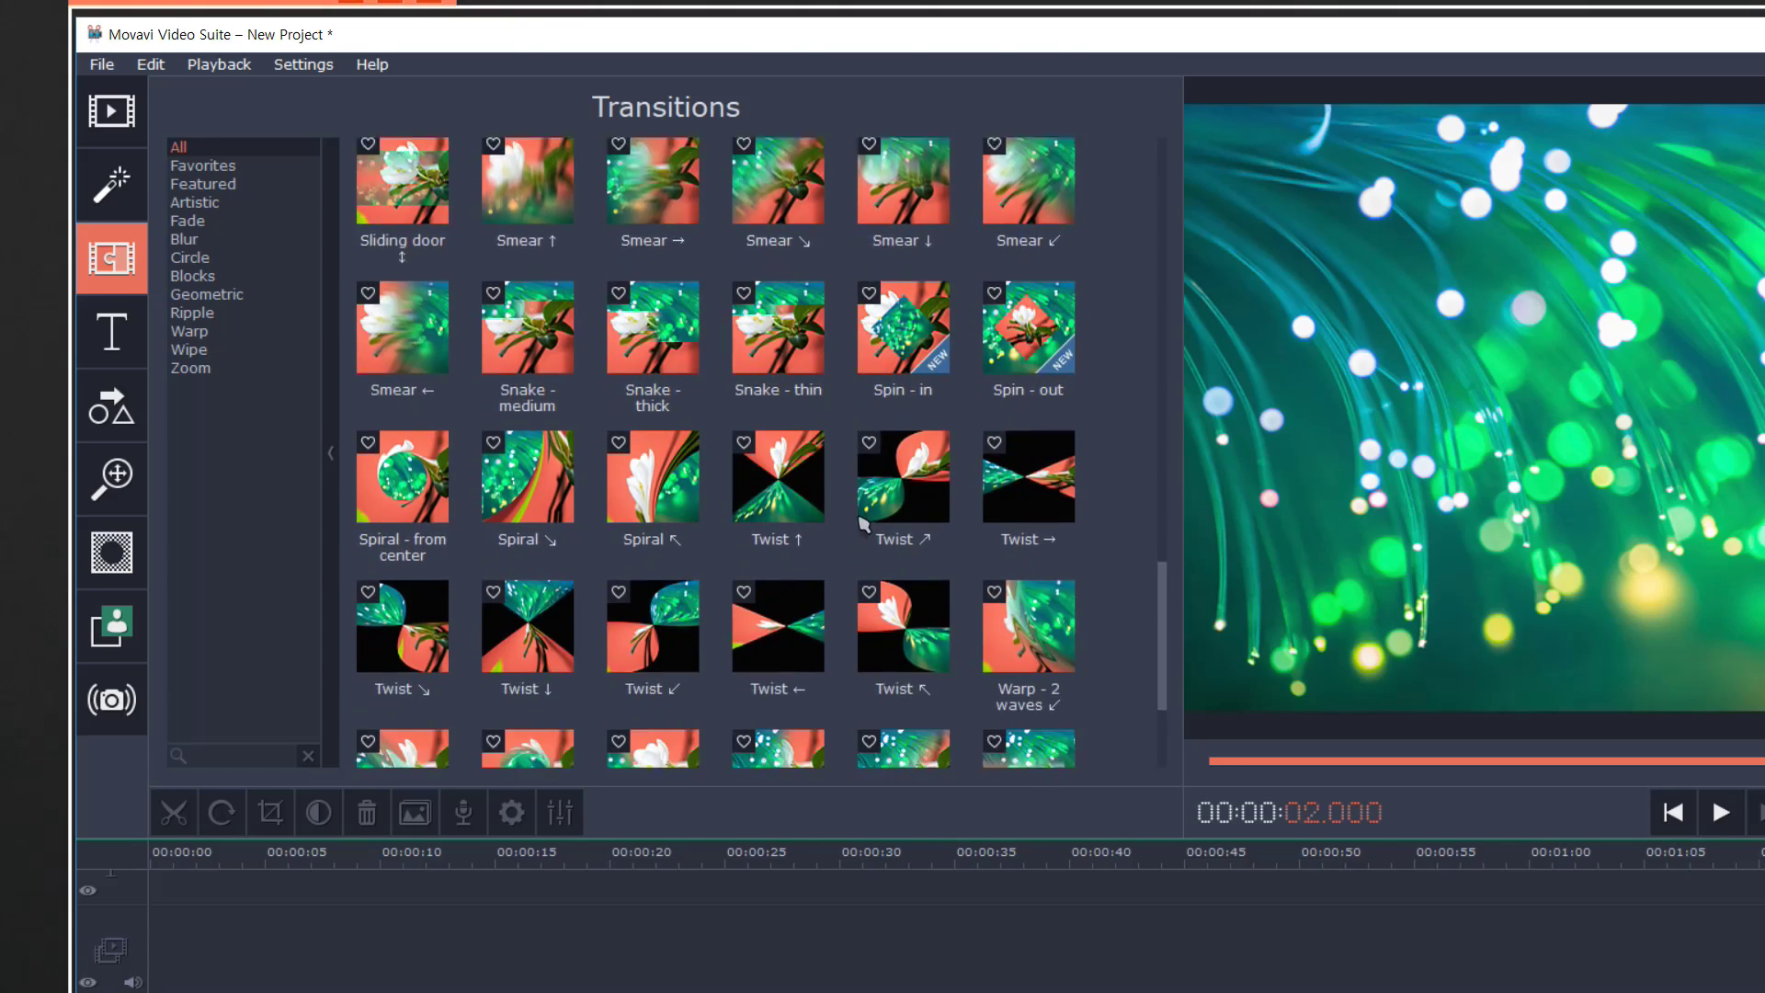
{"action": "scroll", "coordinate": [869, 551], "scroll_direction": "up", "scroll_amount": 2}
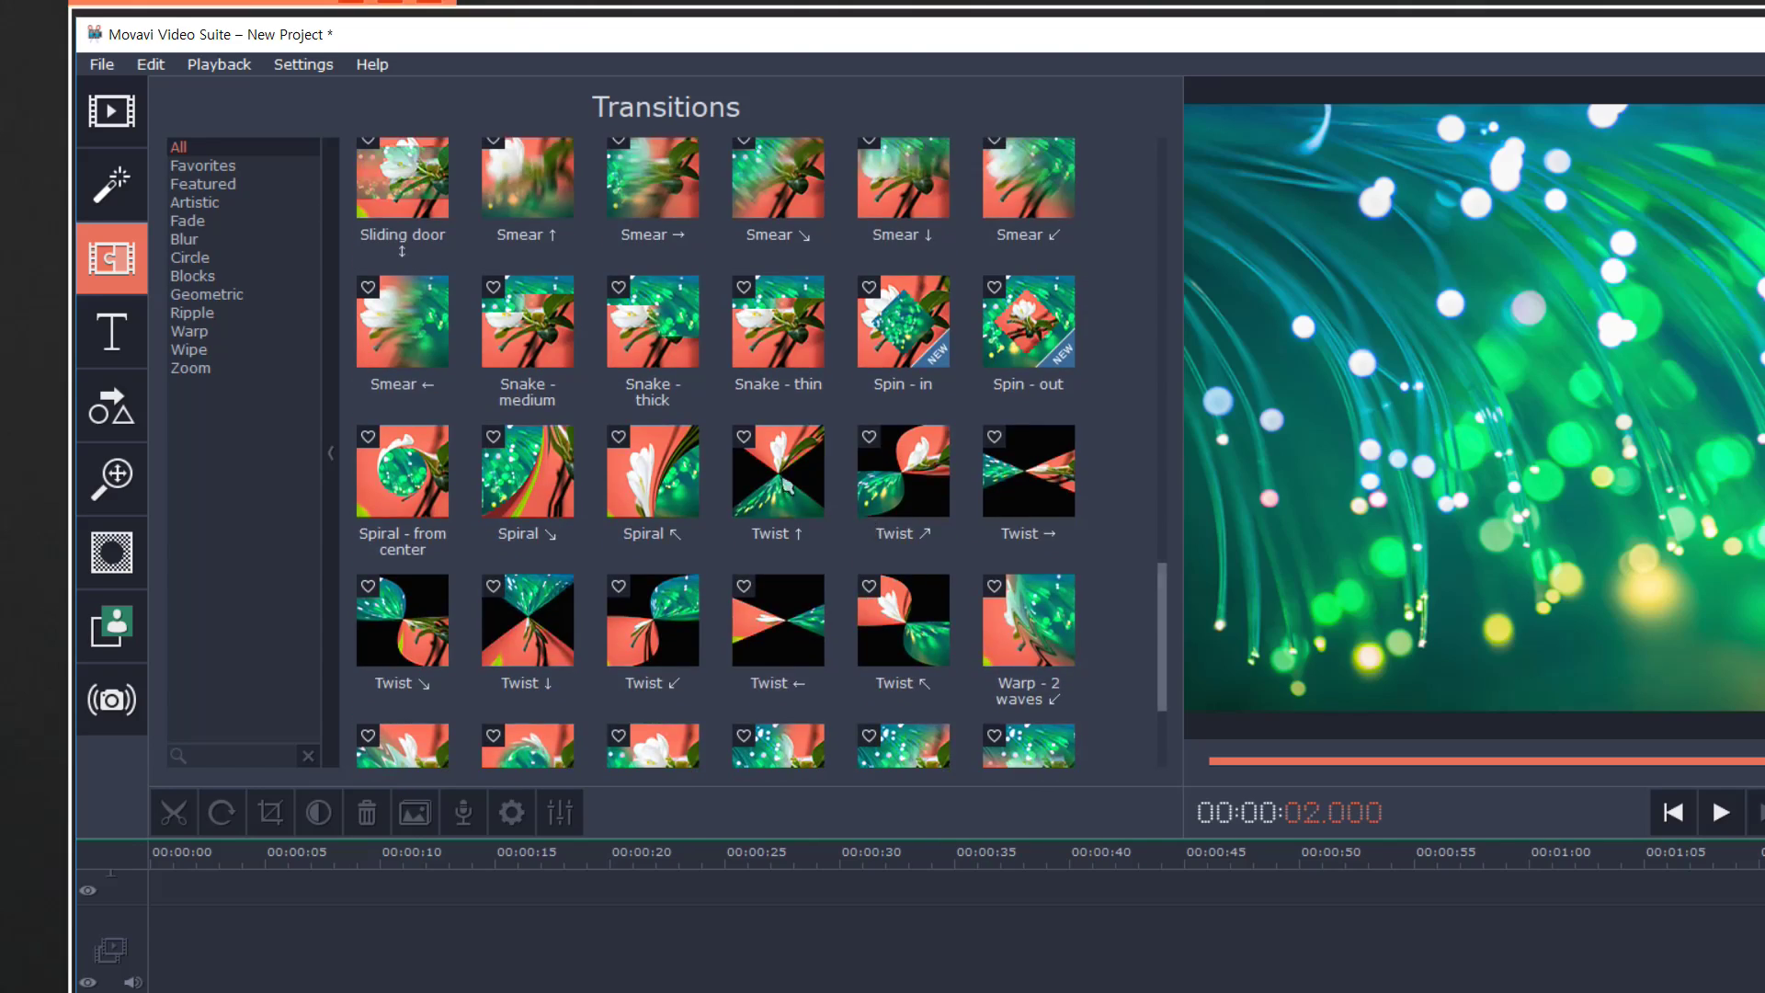
{"action": "left_click", "coordinate": [653, 470]}
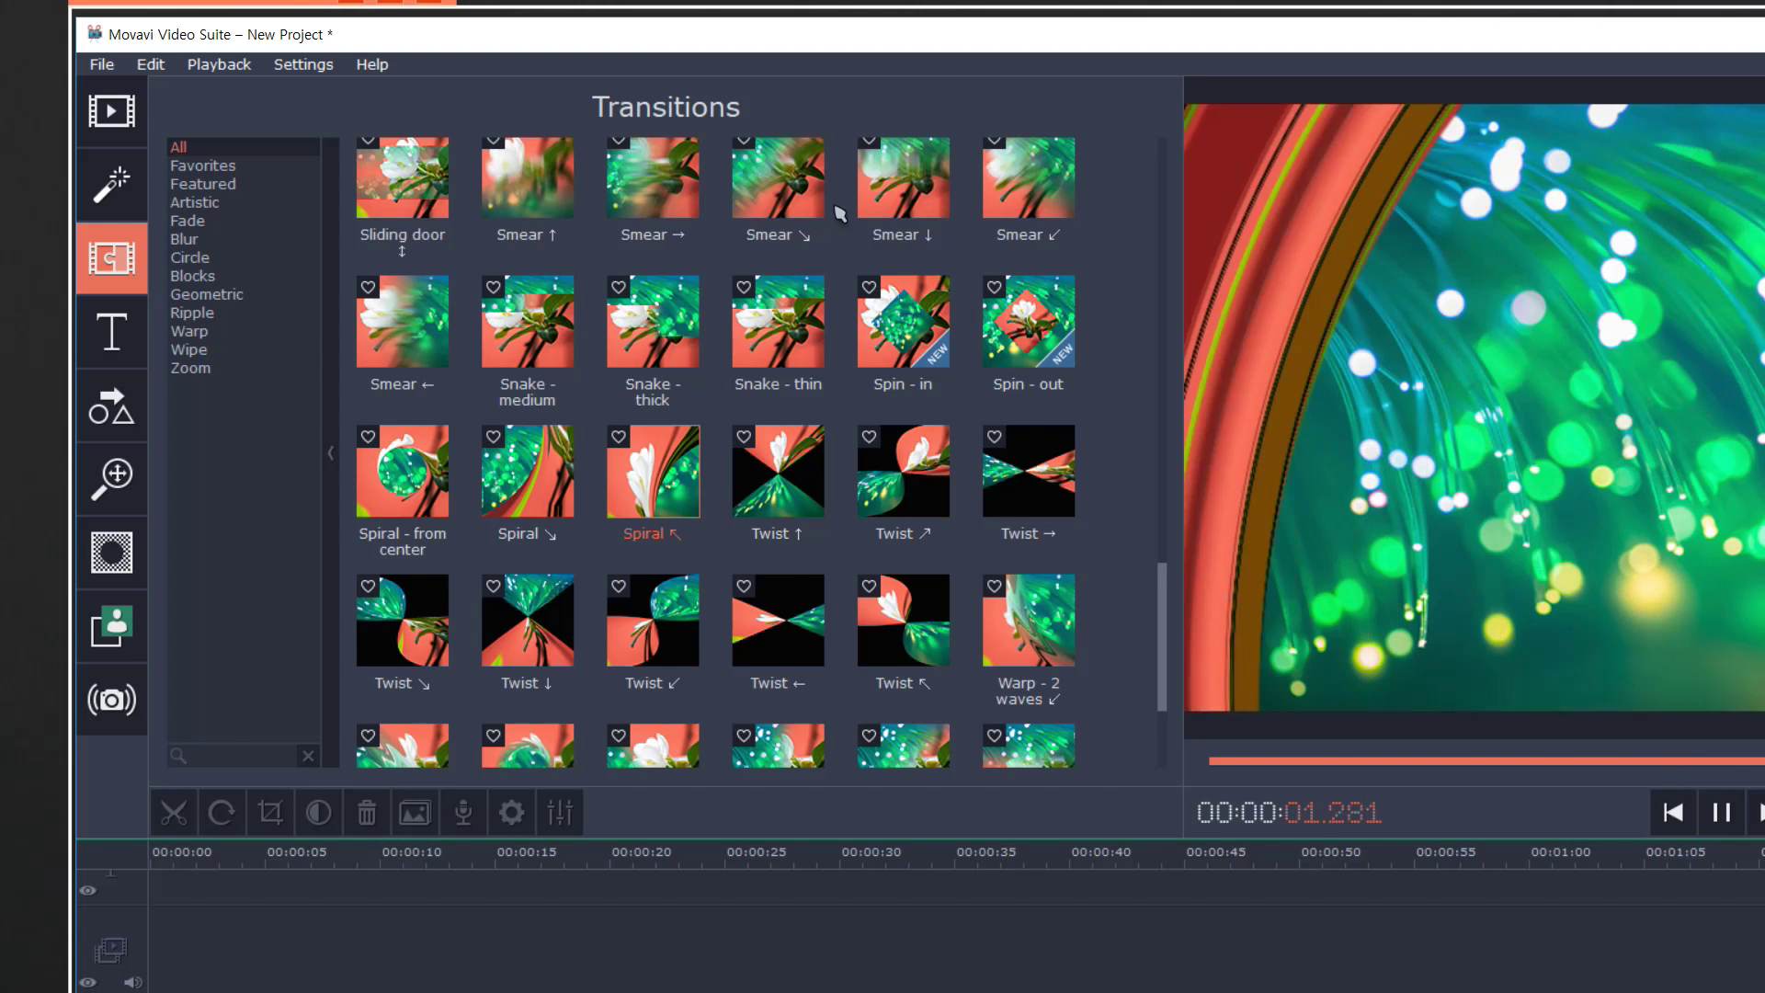
{"action": "left_click", "coordinate": [528, 471]}
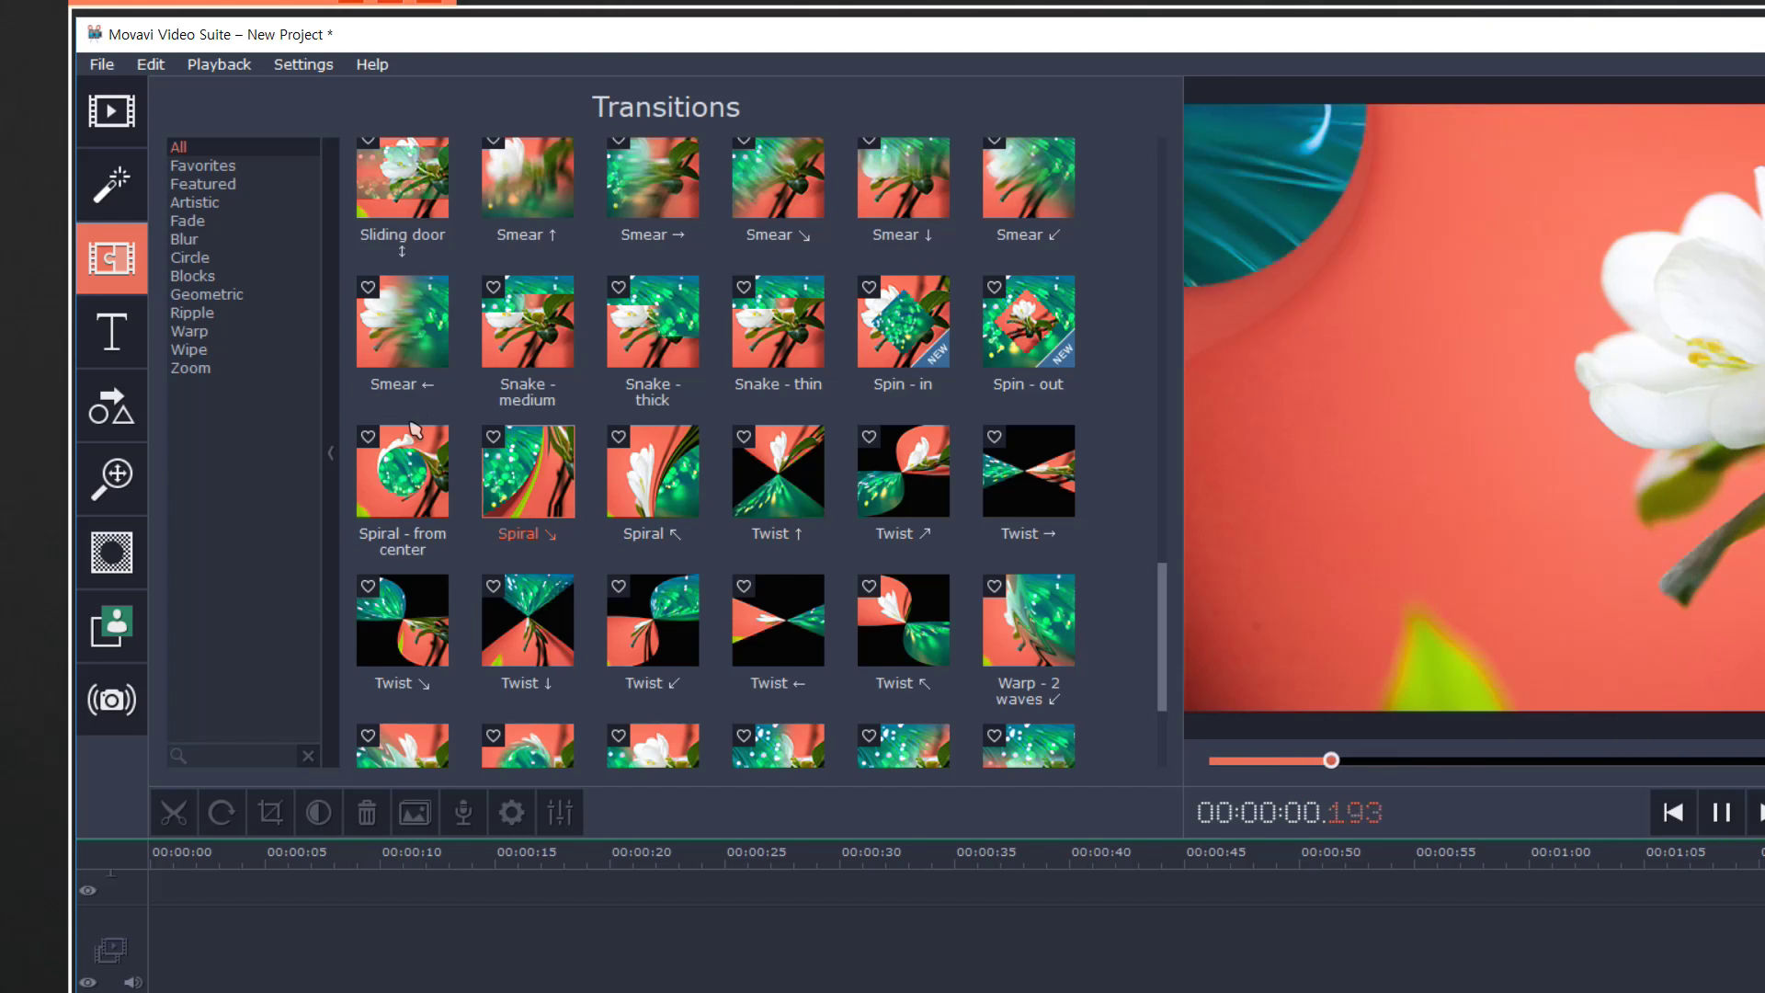
{"action": "left_click", "coordinate": [414, 430]}
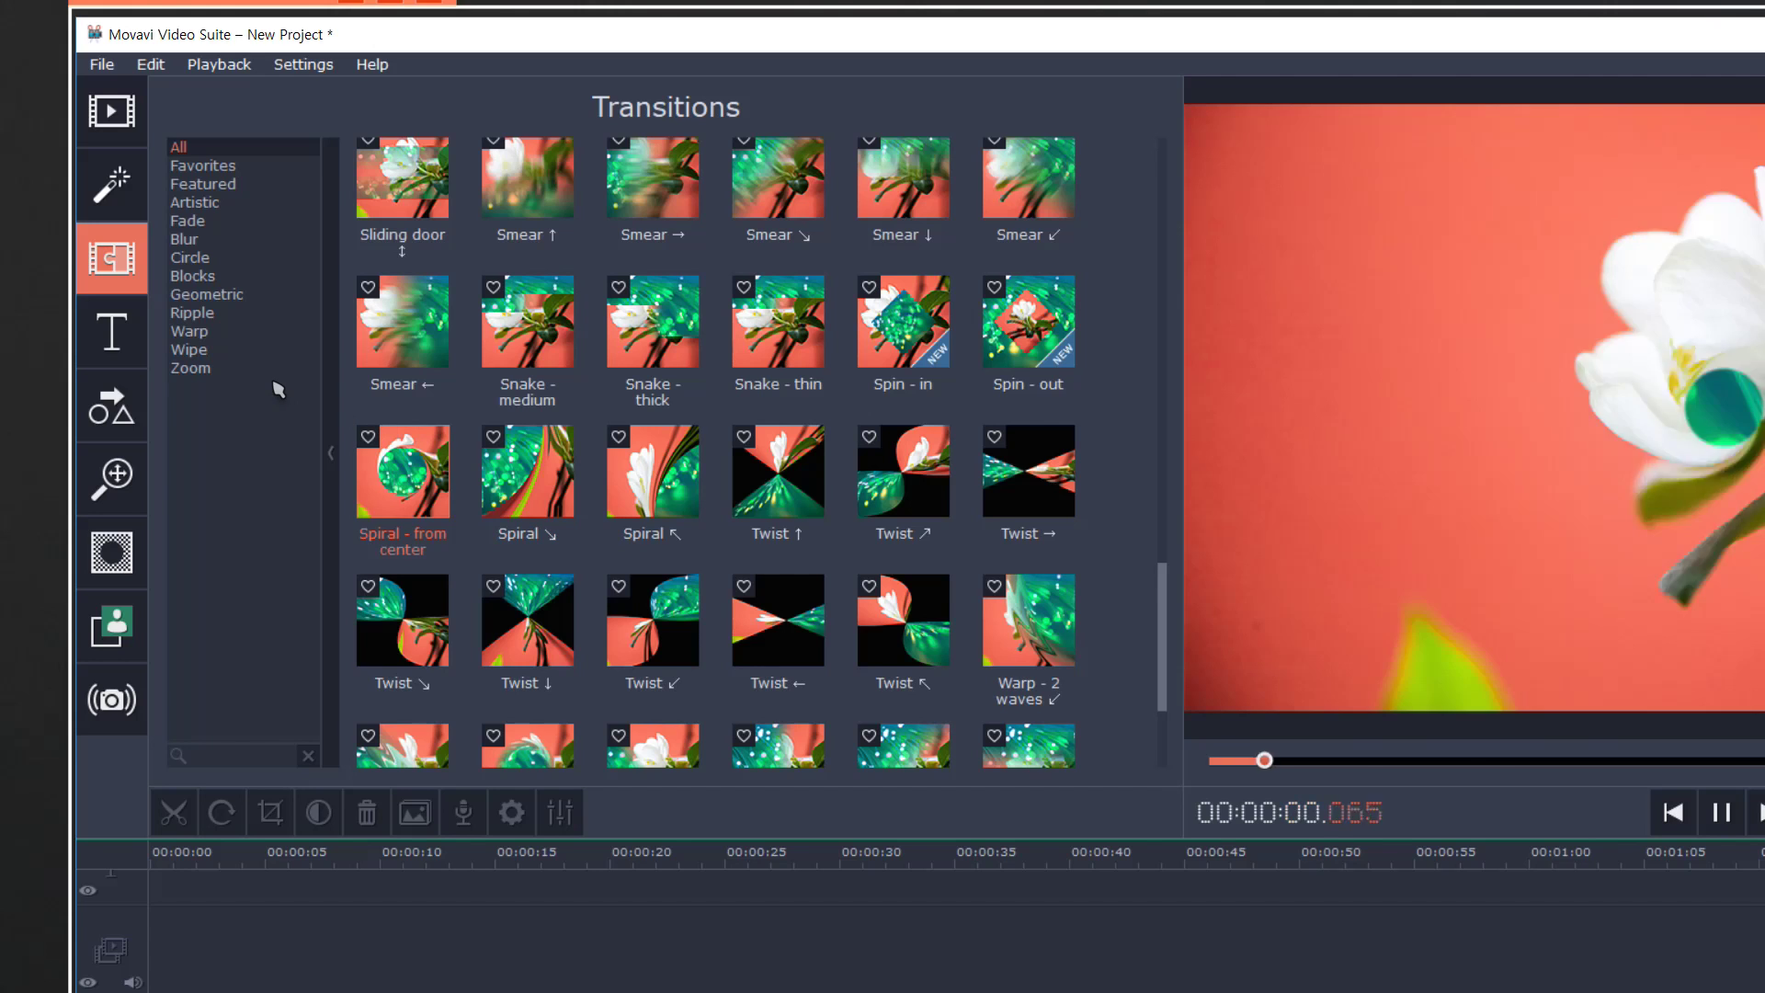
Step: Apply the Smear ← transition between the clips on the timeline with a duration of 00:00:02.000, and play the result
{"action": "left_click", "coordinate": [370, 283]}
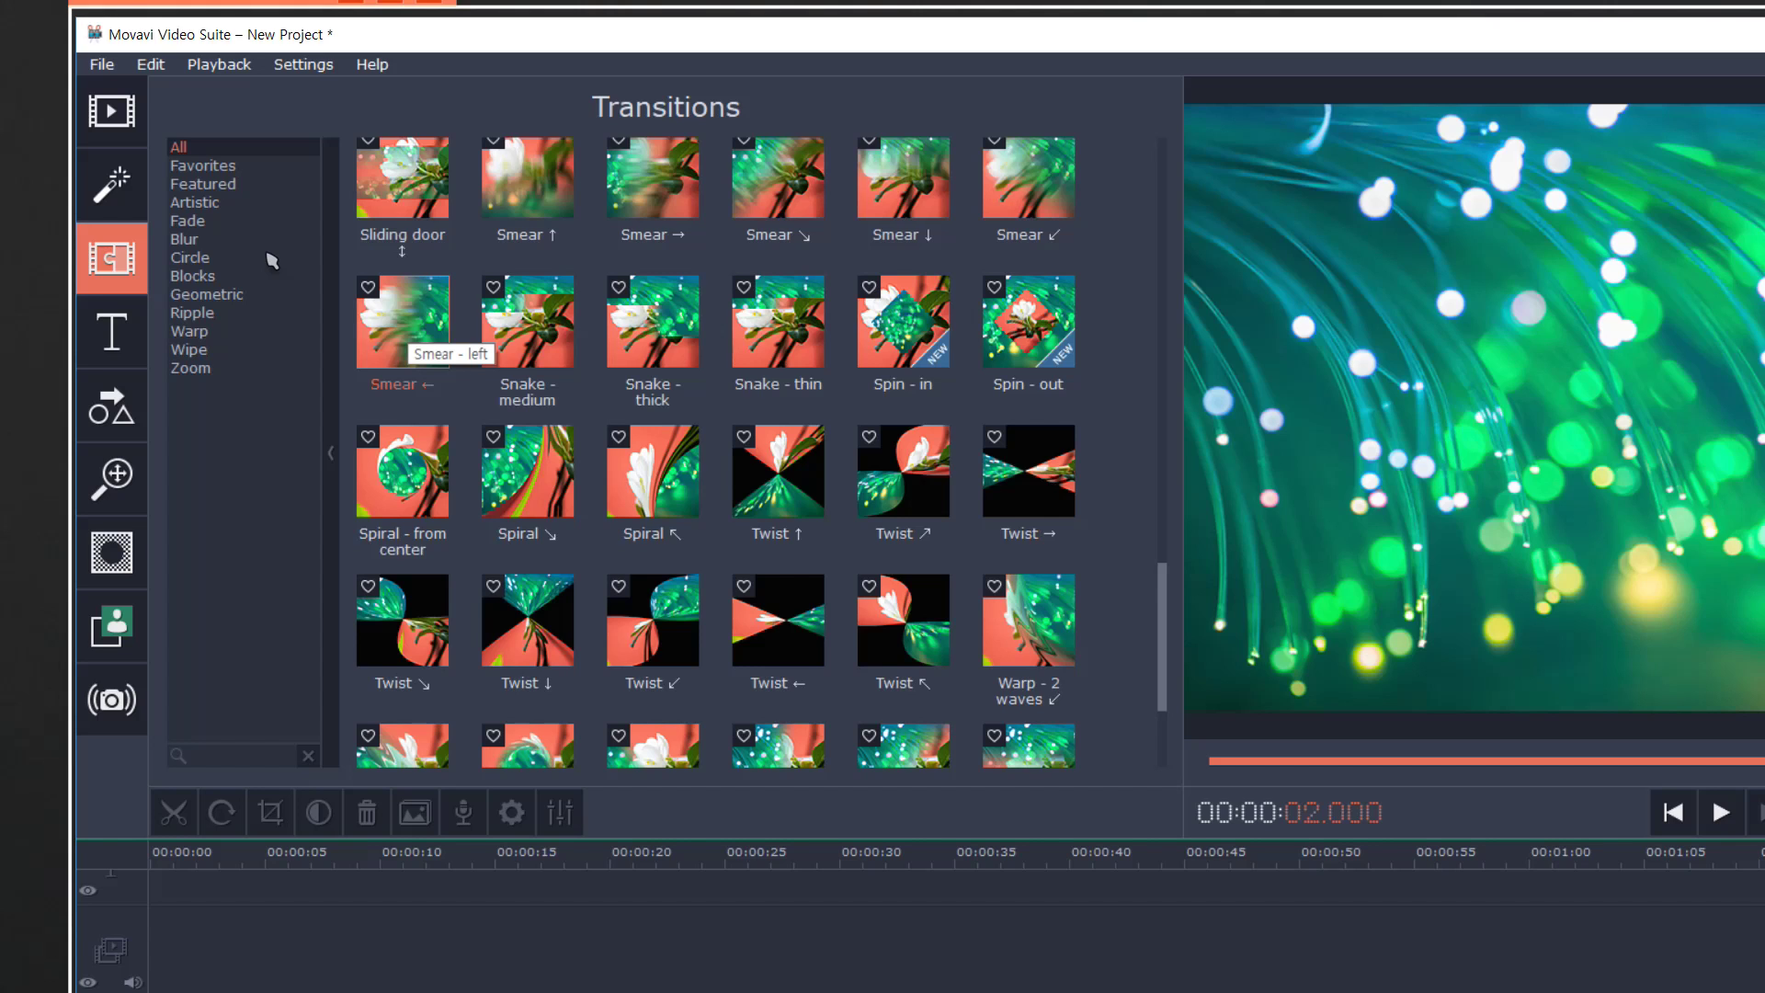
{"action": "mouse_move", "coordinate": [403, 322]}
{"action": "left_mouse_down"}
{"action": "mouse_move", "coordinate": [630, 847]}
{"action": "mouse_move", "coordinate": [632, 827]}
{"action": "mouse_move", "coordinate": [655, 844]}
{"action": "left_mouse_up"}
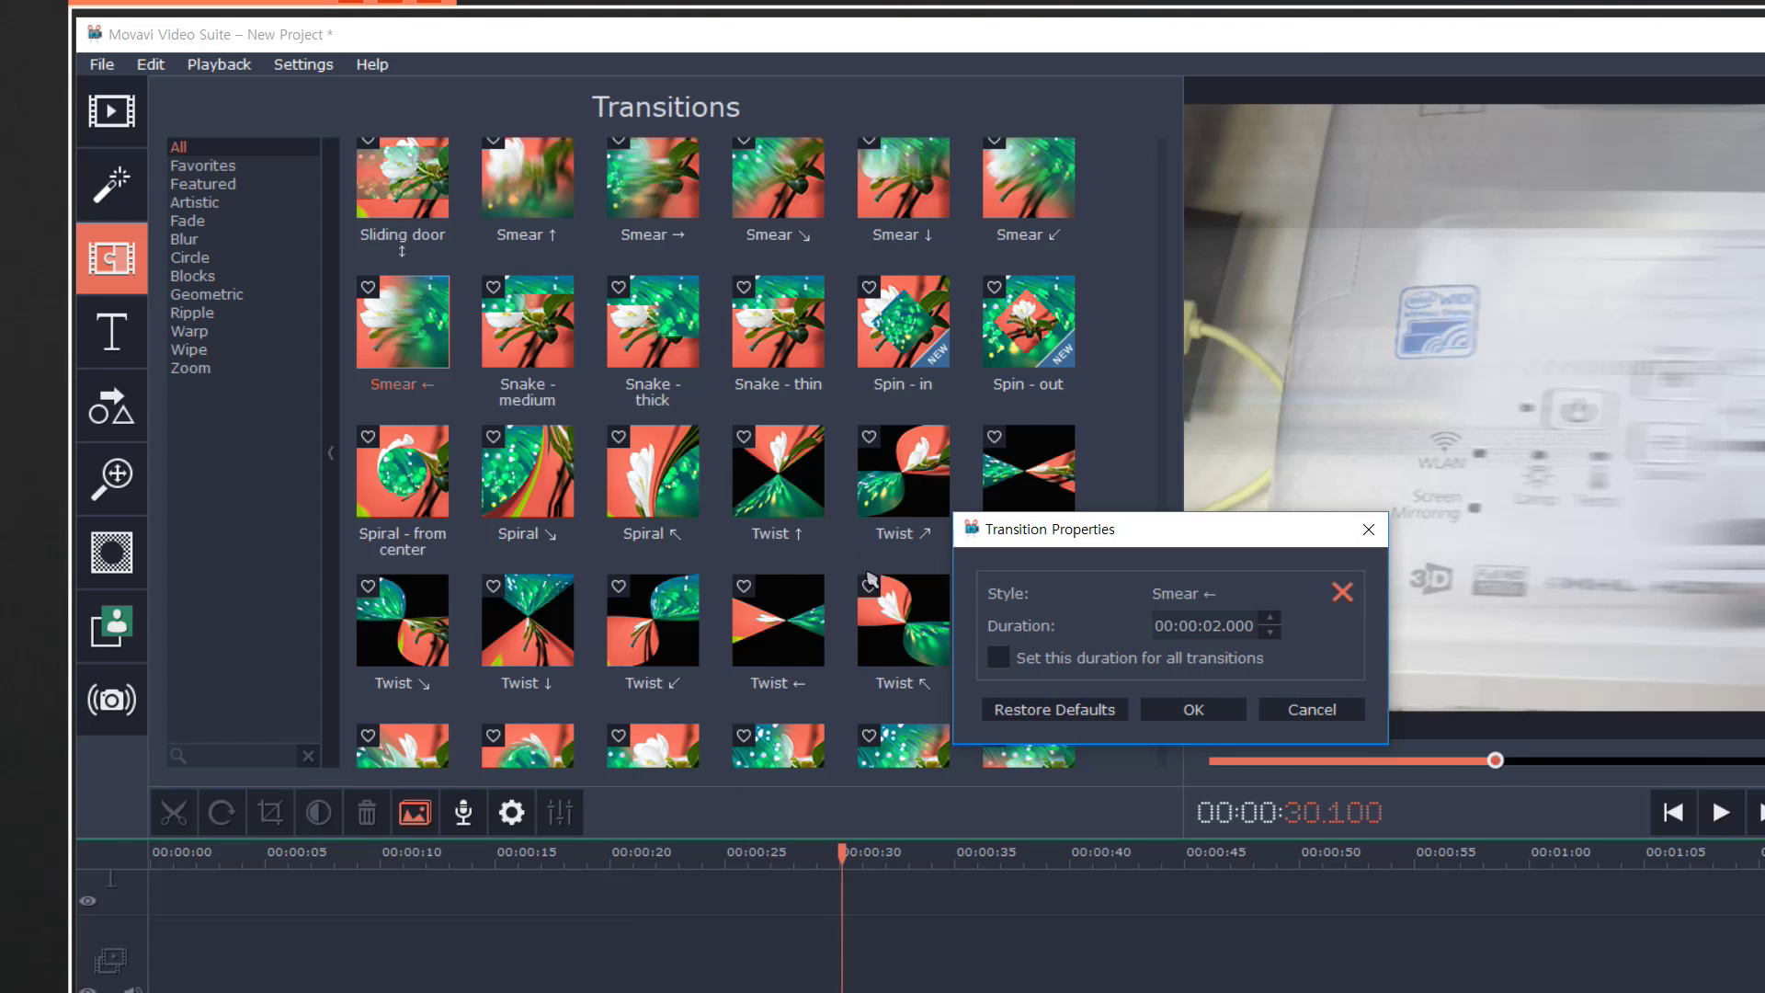
{"action": "left_click_drag", "start_coordinate": [1093, 530], "coordinate": [1017, 576]}
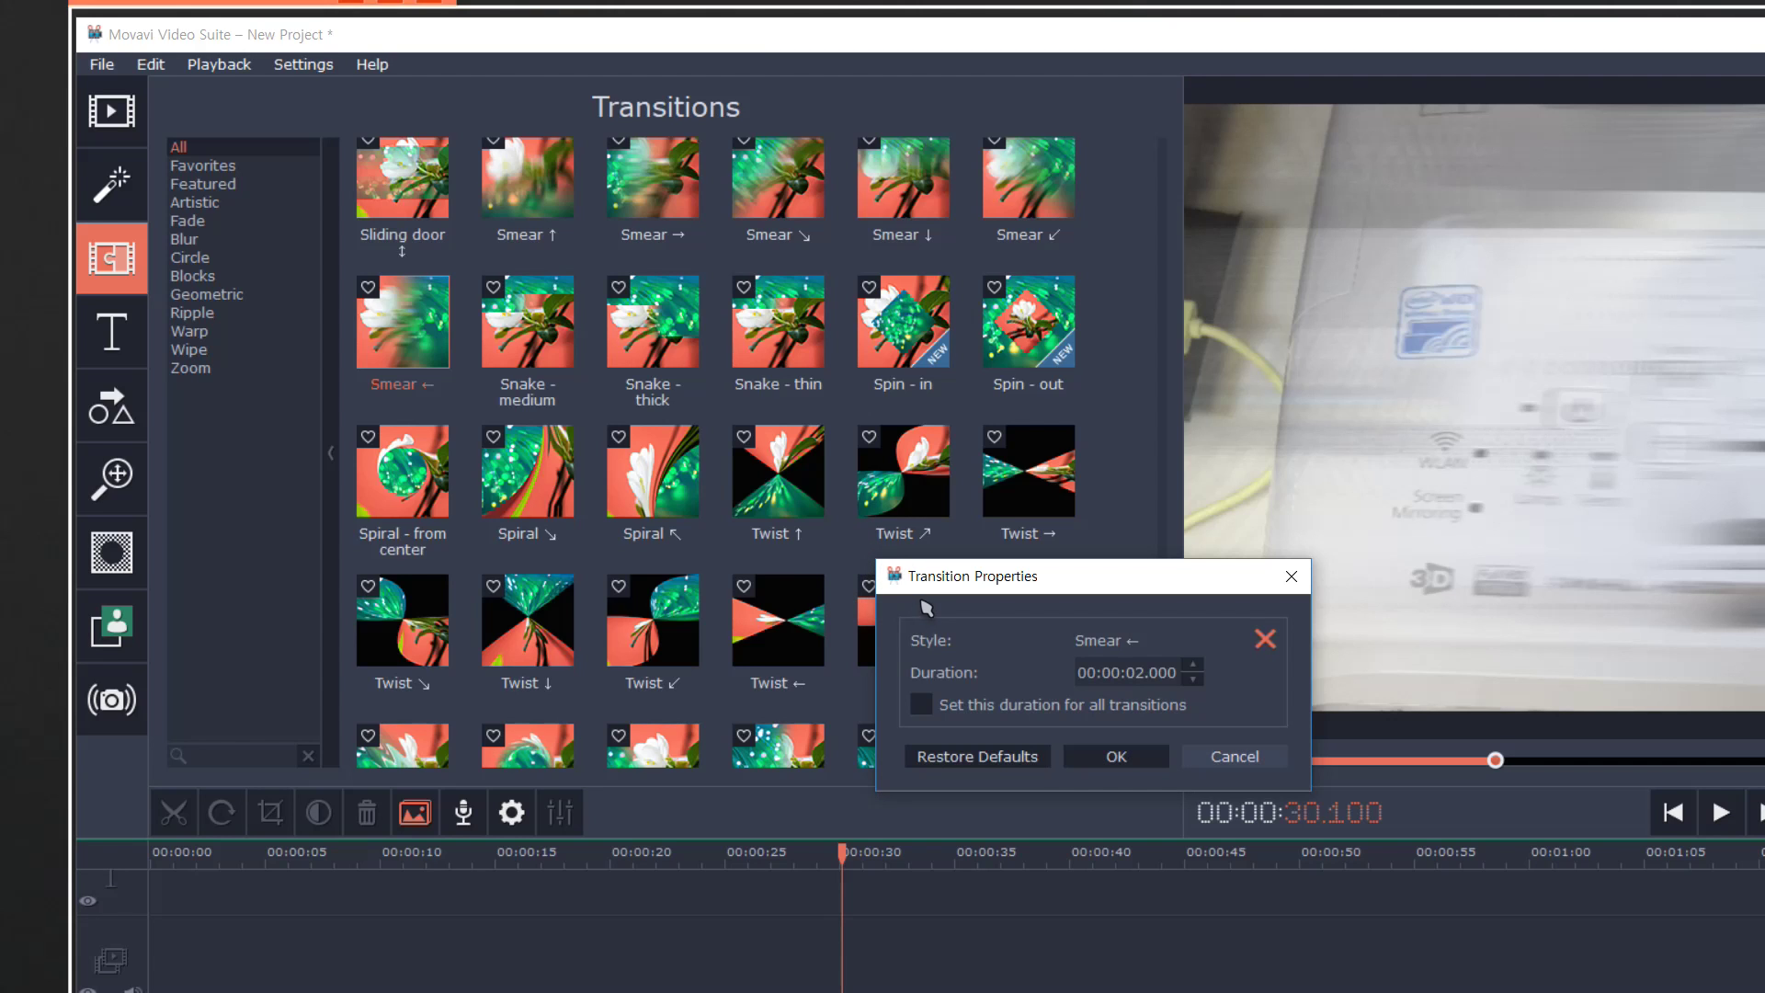
{"action": "key", "text": "Return"}
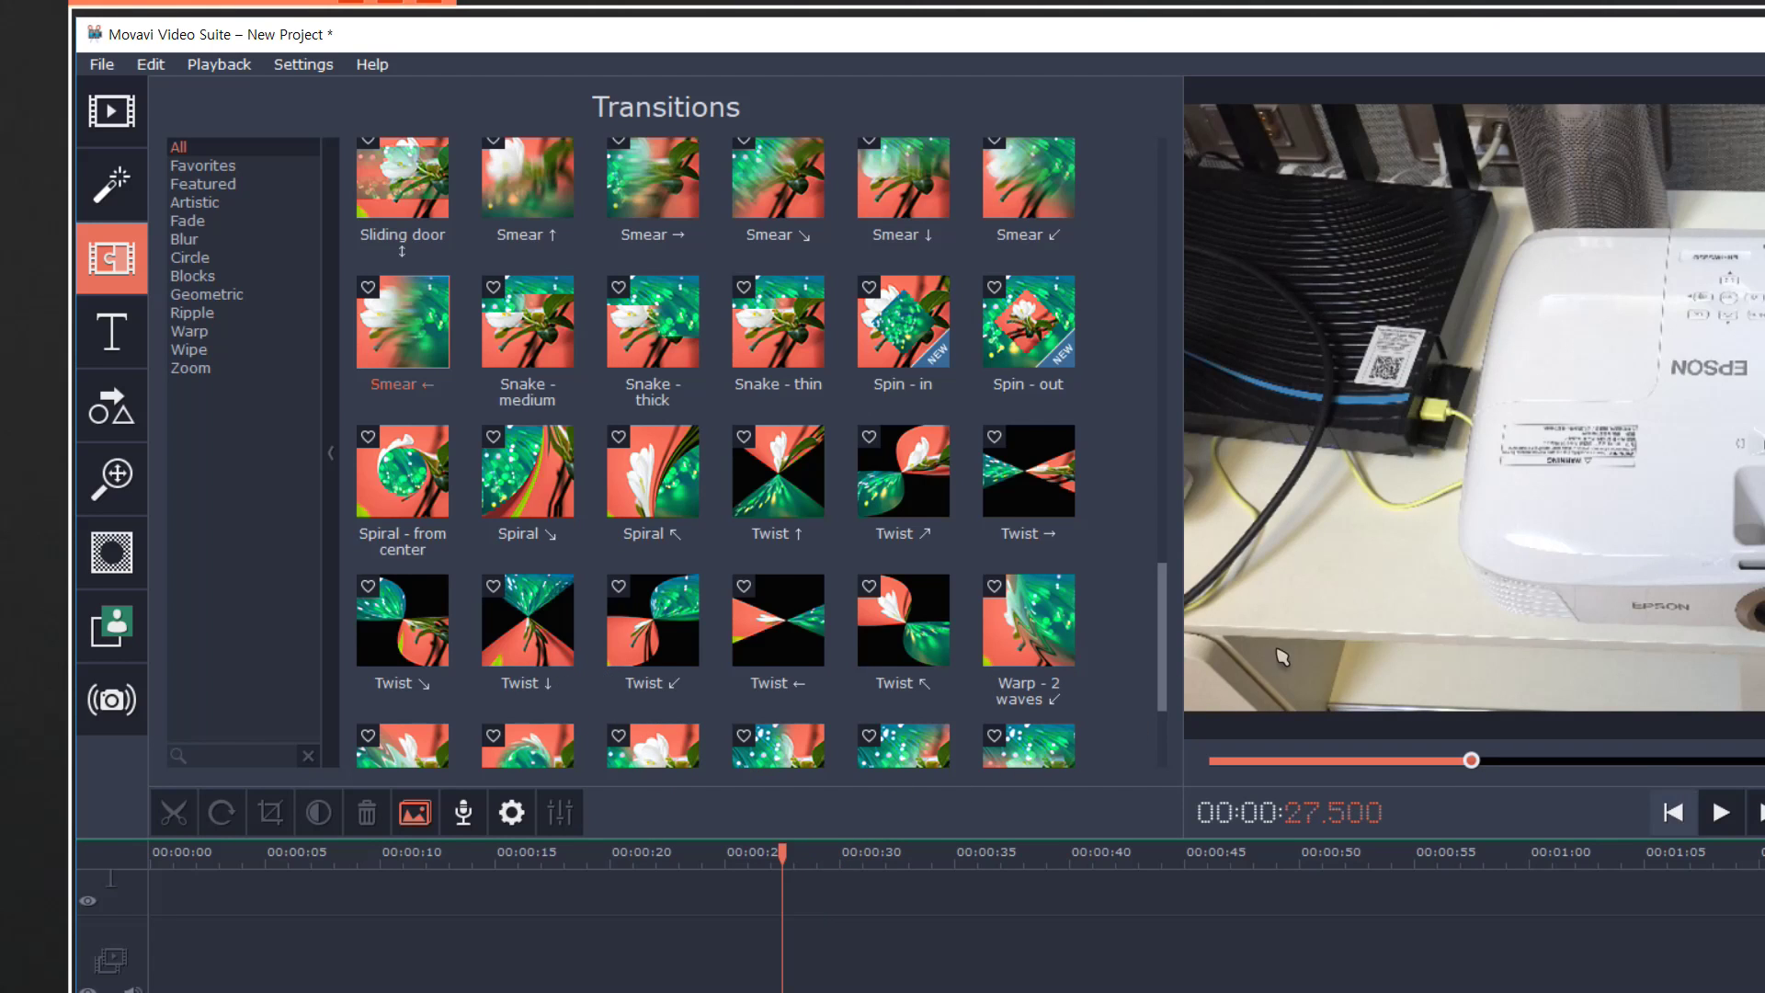
{"action": "key", "text": "space"}
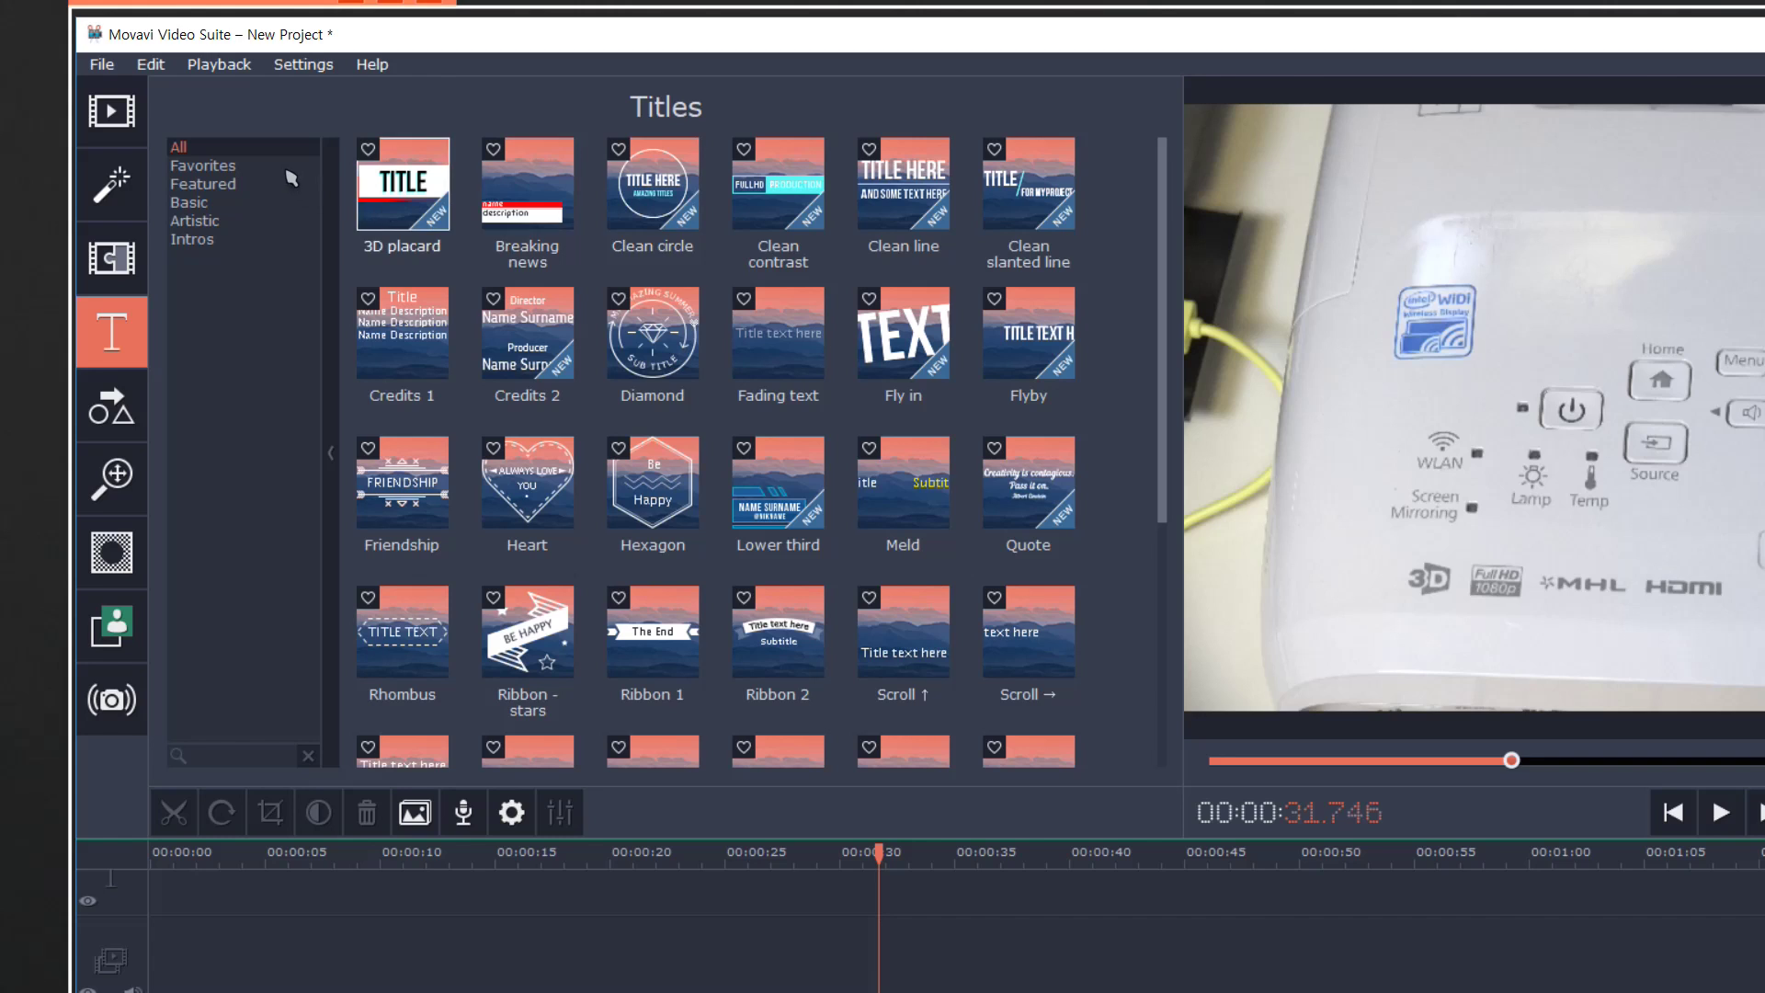
Step: Preview the 3D placard, Breaking news and Clean circle titles in the titles collection
{"action": "left_click", "coordinate": [402, 184]}
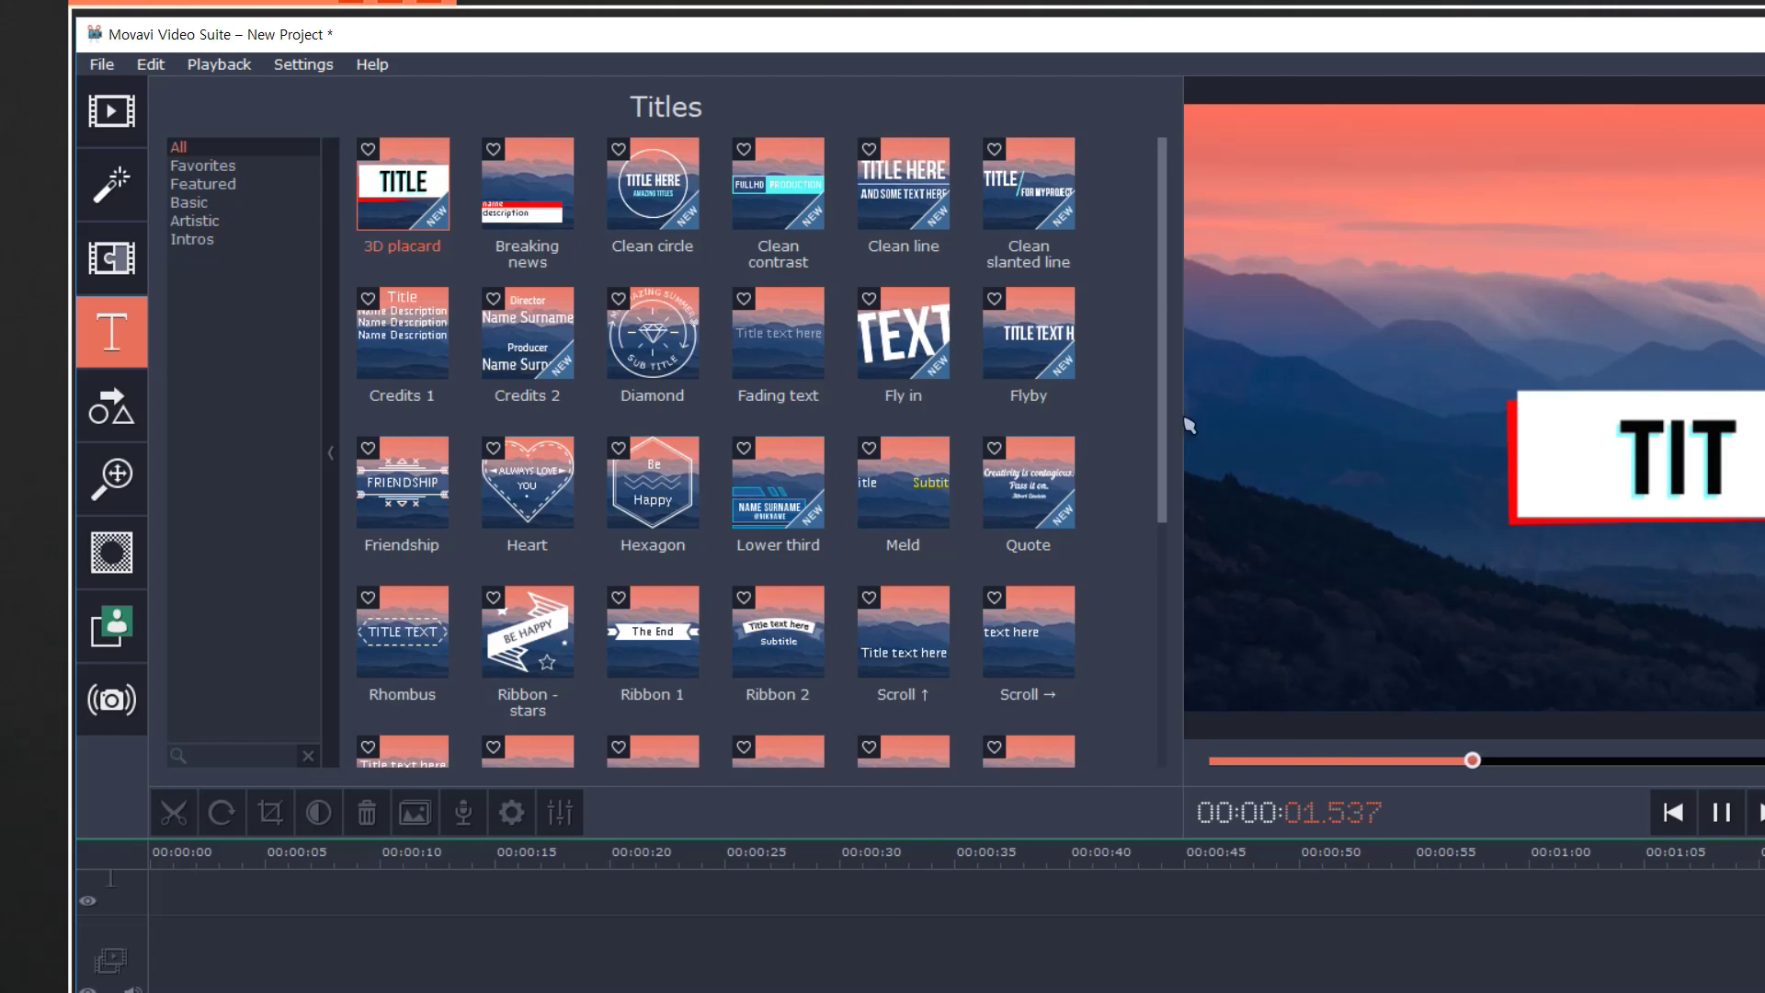
{"action": "key", "text": "Right"}
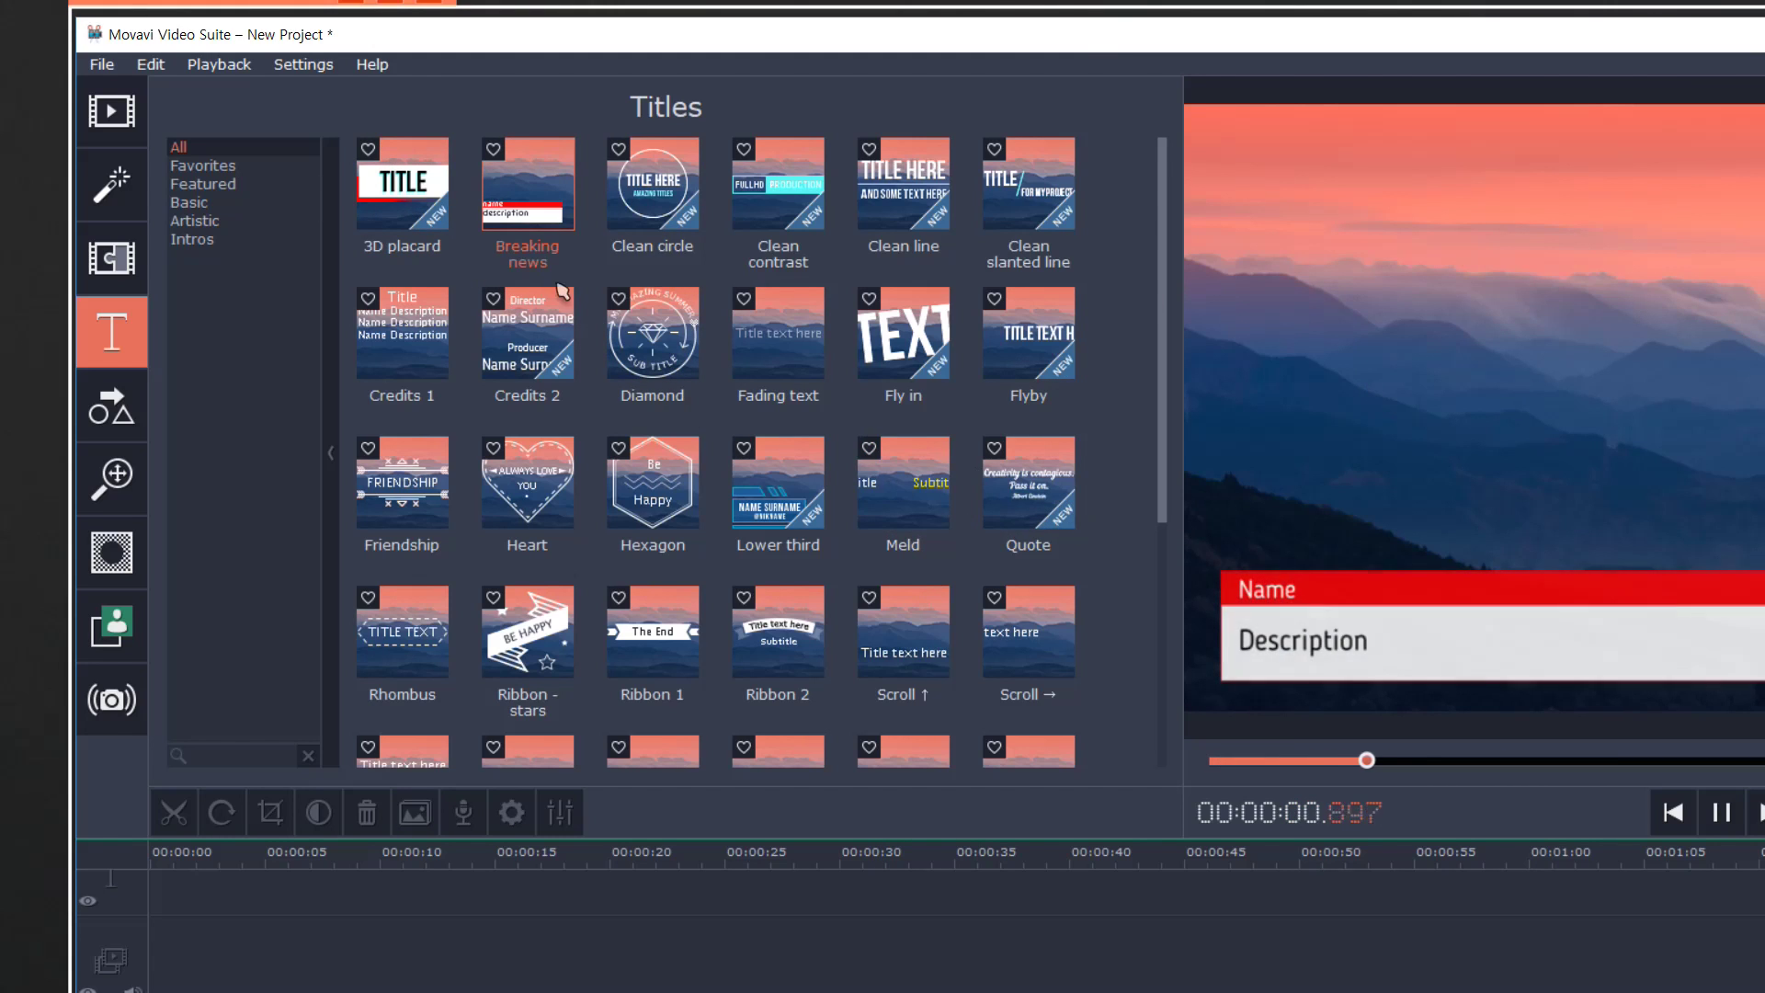
{"action": "key", "text": "Right"}
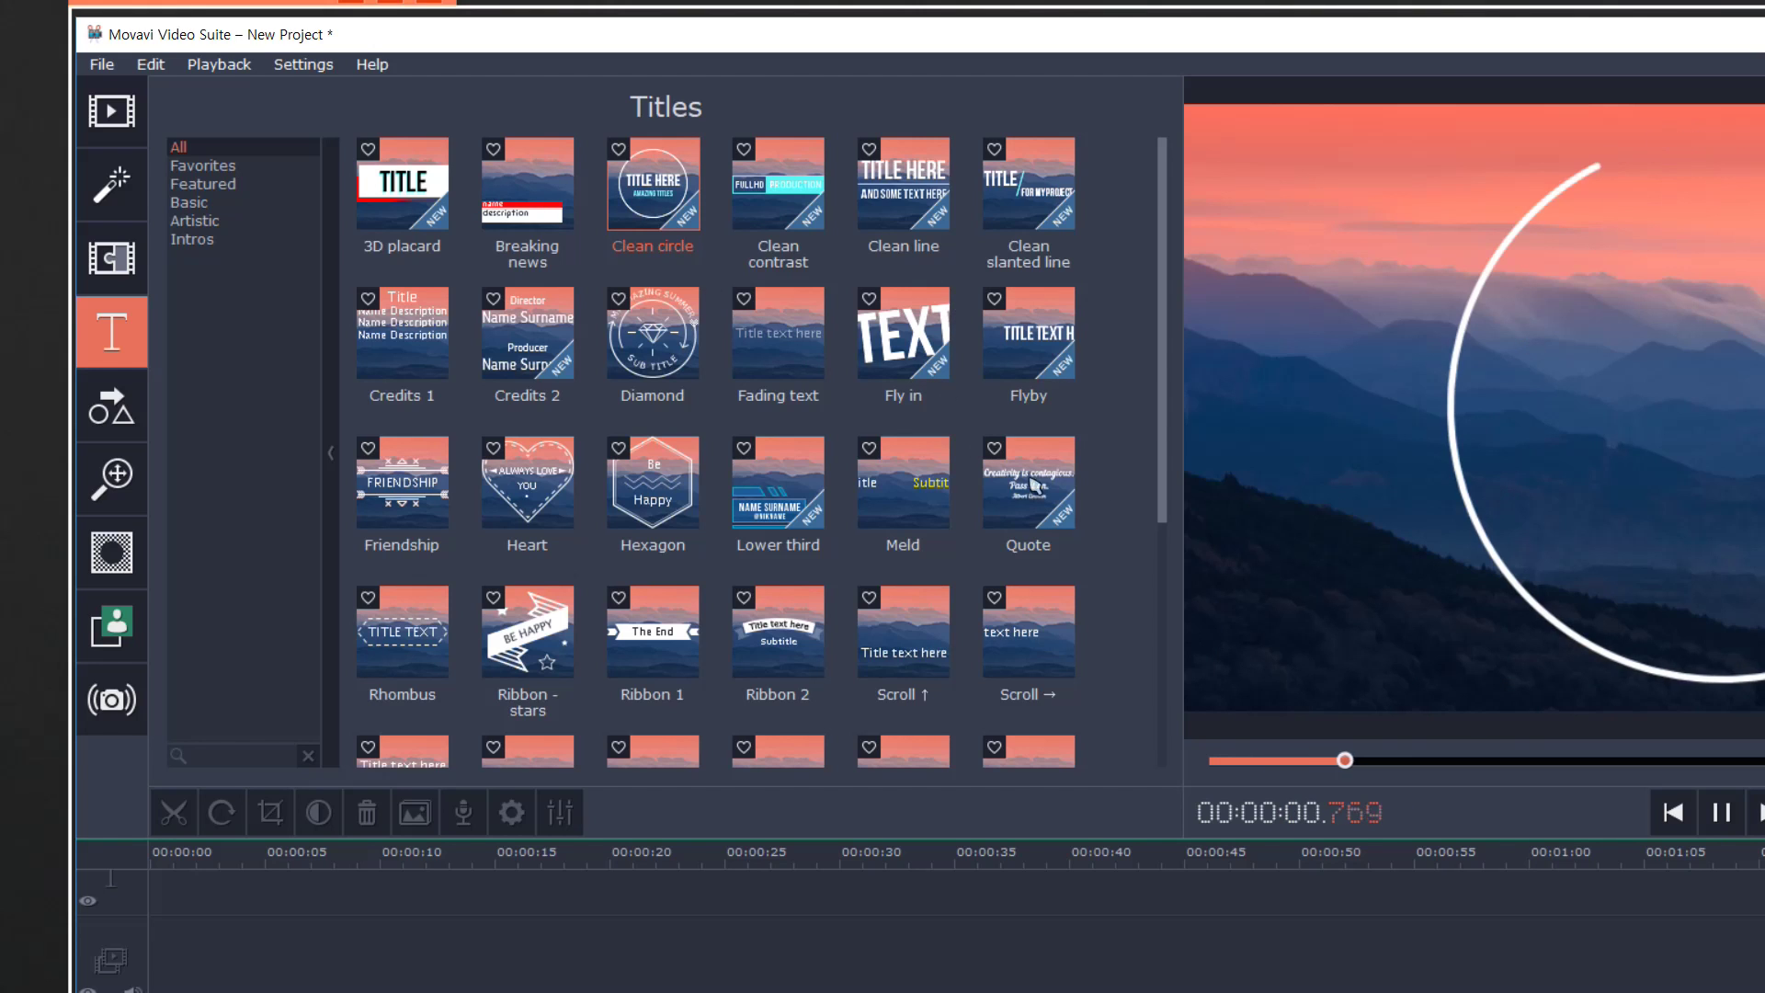
Step: Browse the rest of the title library, previewing the Zoom in, Western and Scroll ← titles, and return to its beginning
{"action": "scroll", "coordinate": [731, 422], "scroll_direction": "down", "scroll_amount": 3}
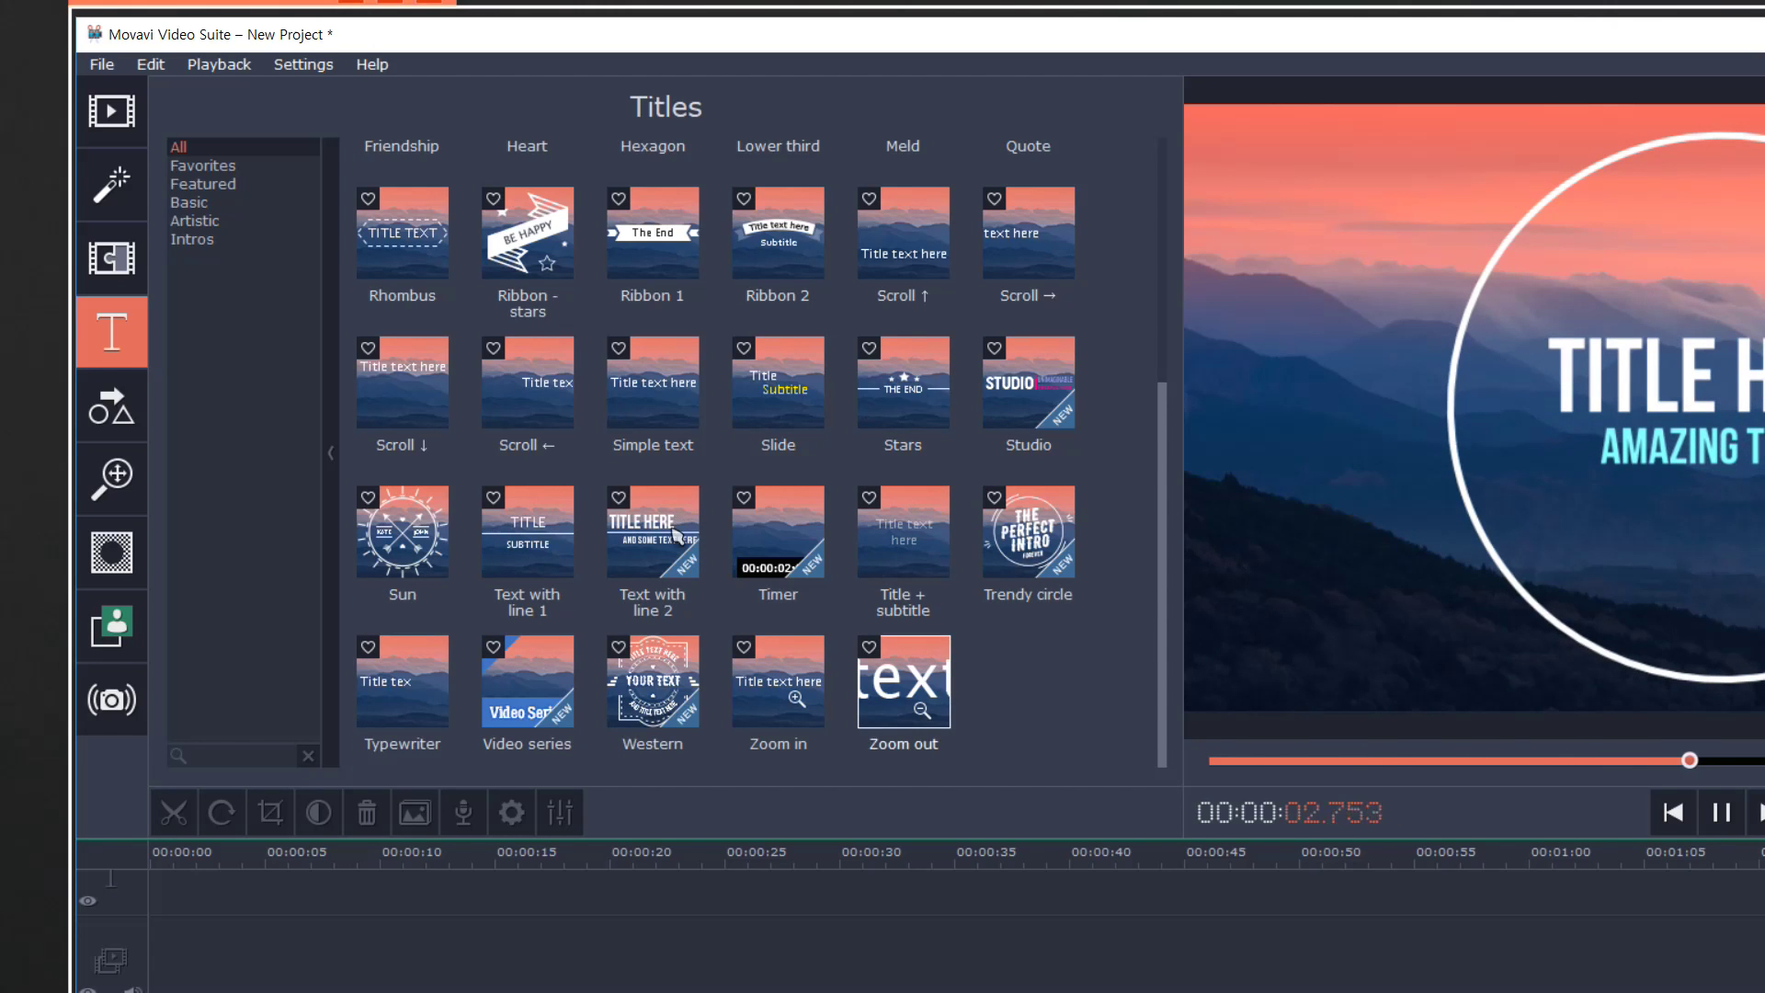
{"action": "left_click", "coordinate": [778, 681]}
{"action": "key", "text": "Left"}
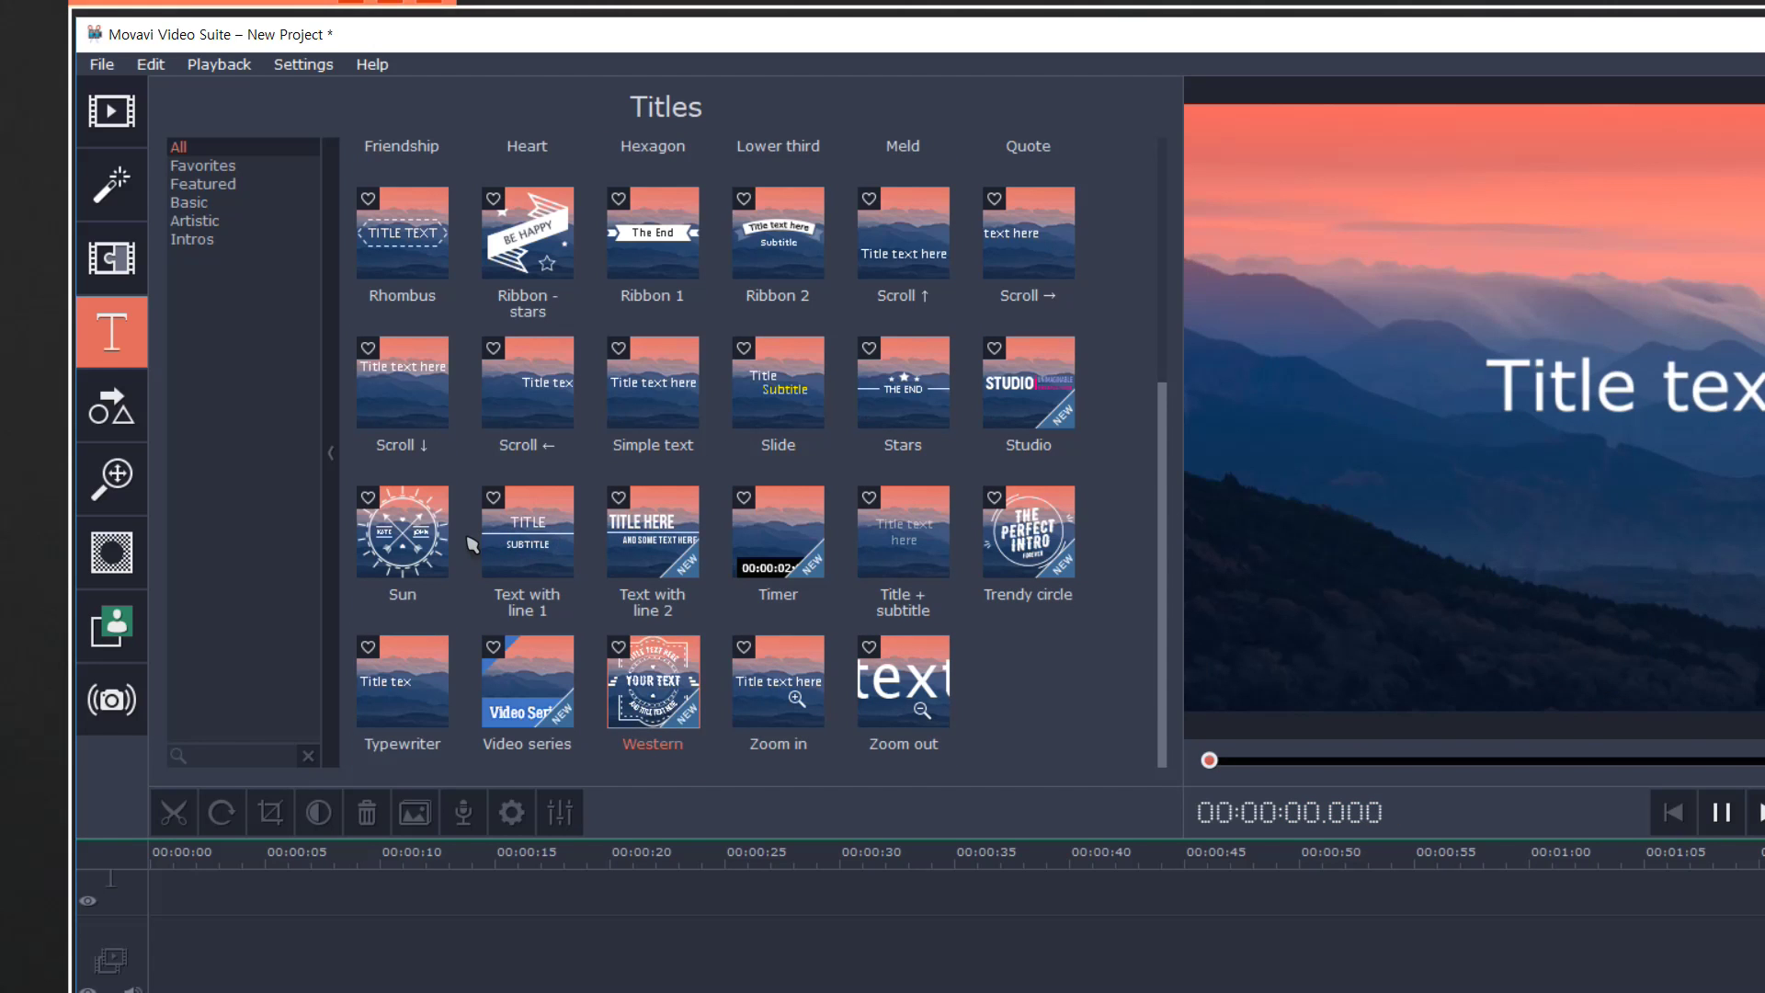
{"action": "key", "text": "Up"}
{"action": "key", "text": "Up"}
{"action": "key", "text": "Left"}
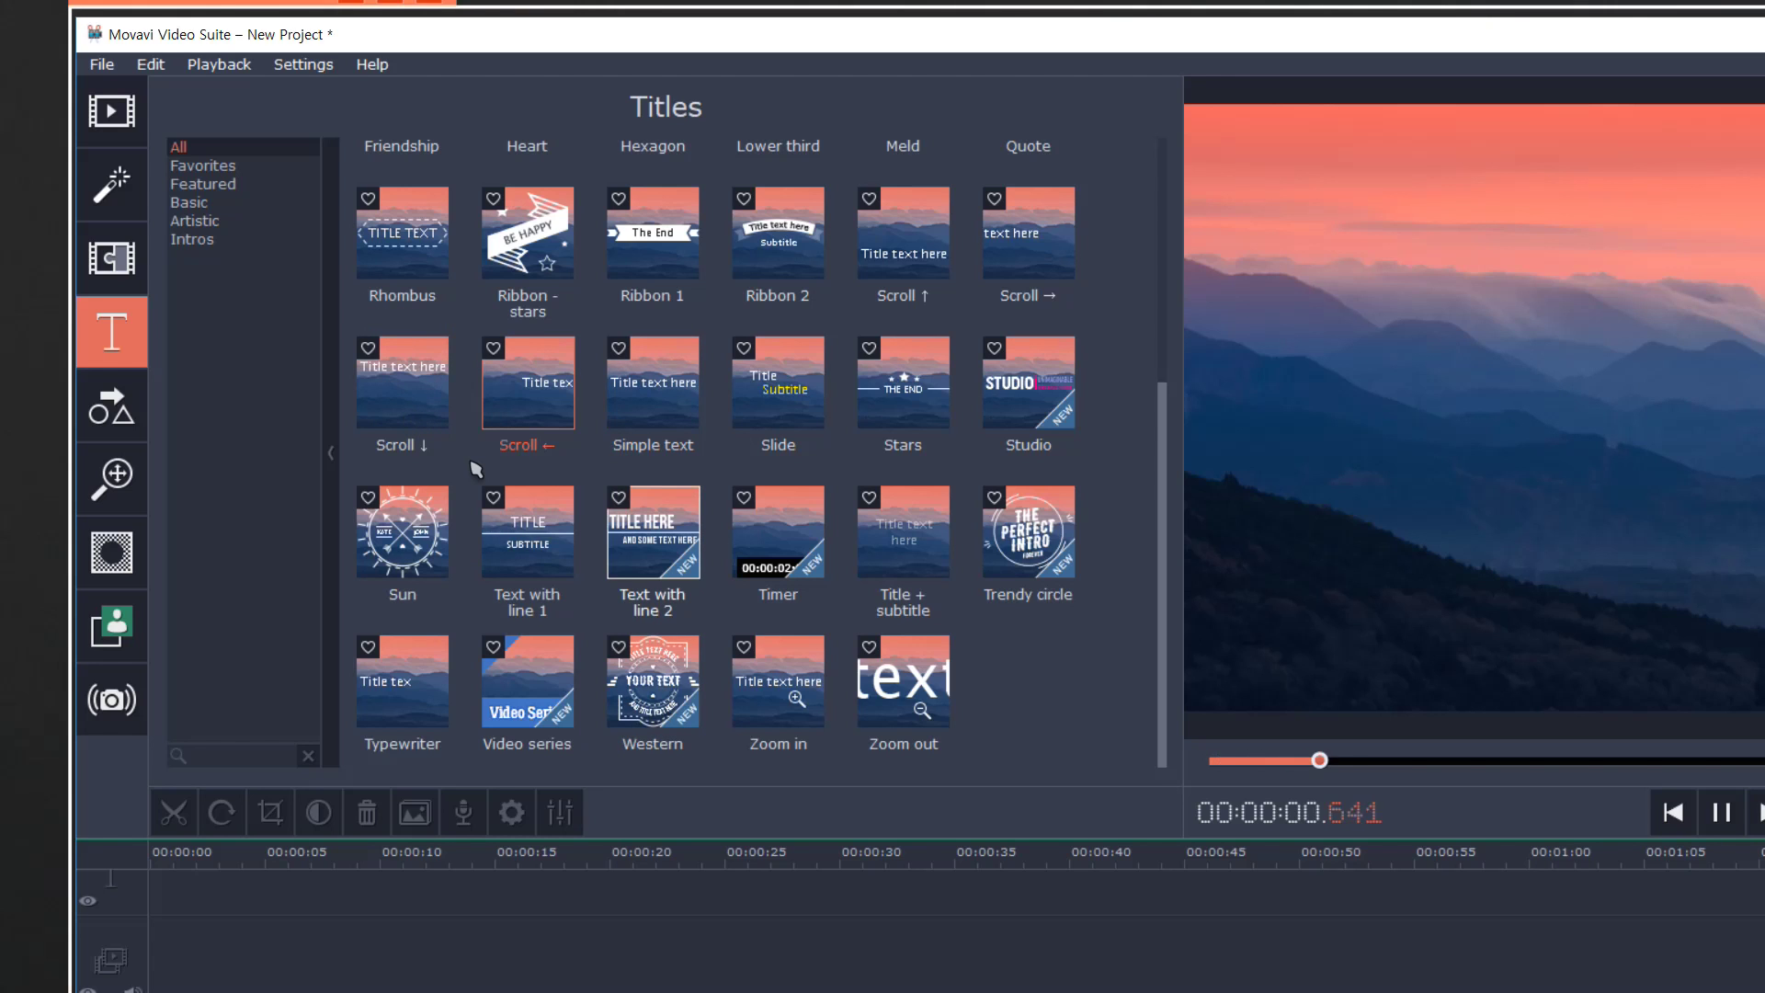
{"action": "scroll", "coordinate": [473, 466], "scroll_direction": "up", "scroll_amount": 2}
{"action": "scroll", "coordinate": [478, 470], "scroll_direction": "down", "scroll_amount": 2}
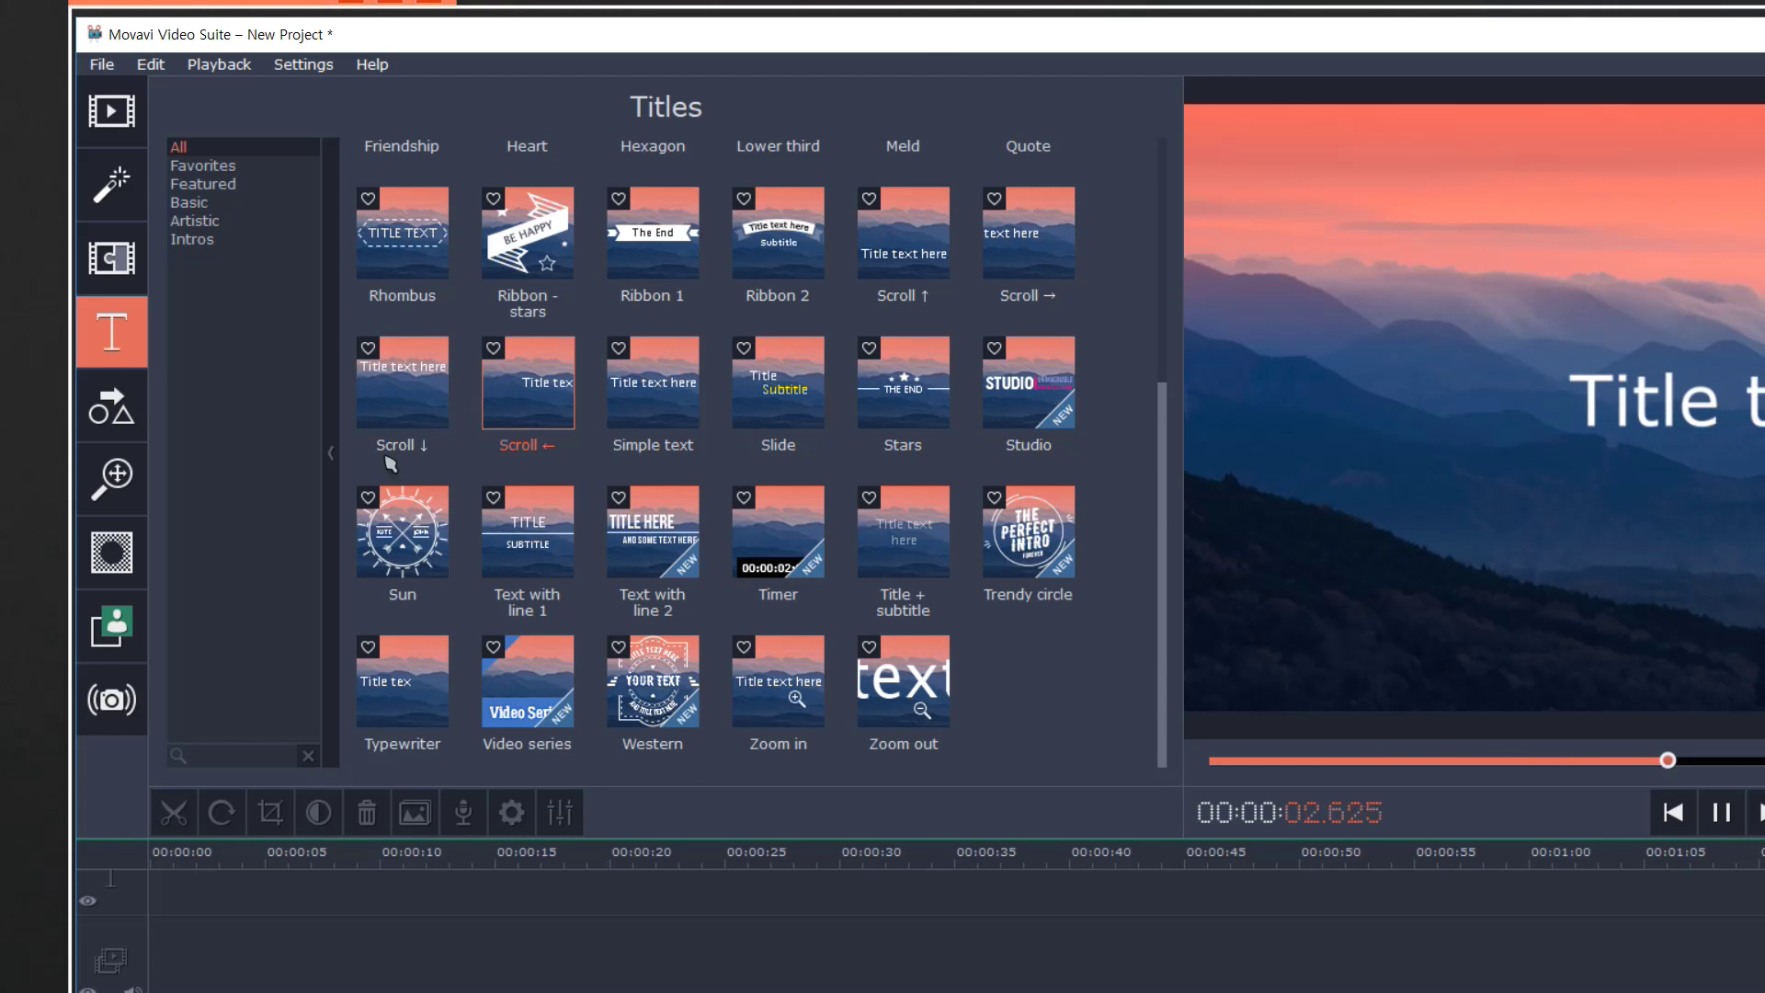
{"action": "scroll", "coordinate": [390, 464], "scroll_direction": "up", "scroll_amount": 4}
{"action": "scroll", "coordinate": [528, 478], "scroll_direction": "down", "scroll_amount": 2}
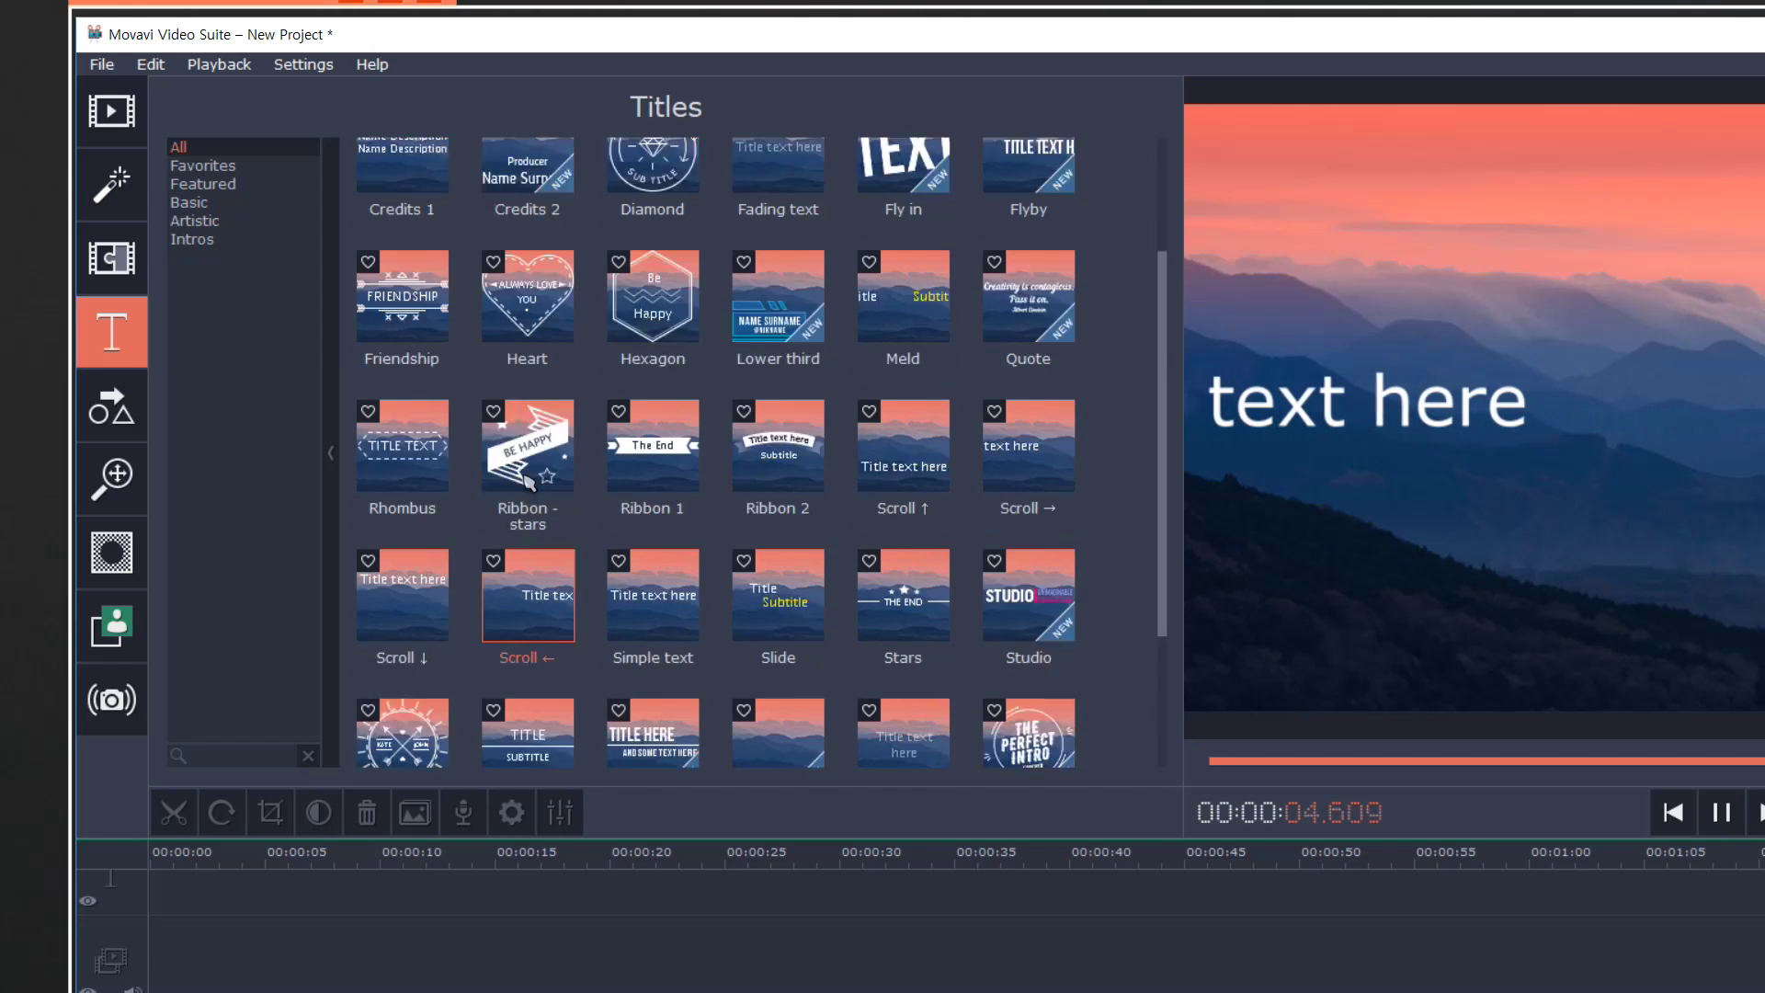
{"action": "scroll", "coordinate": [529, 480], "scroll_direction": "down", "scroll_amount": 2}
{"action": "scroll", "coordinate": [529, 480], "scroll_direction": "up", "scroll_amount": 4}
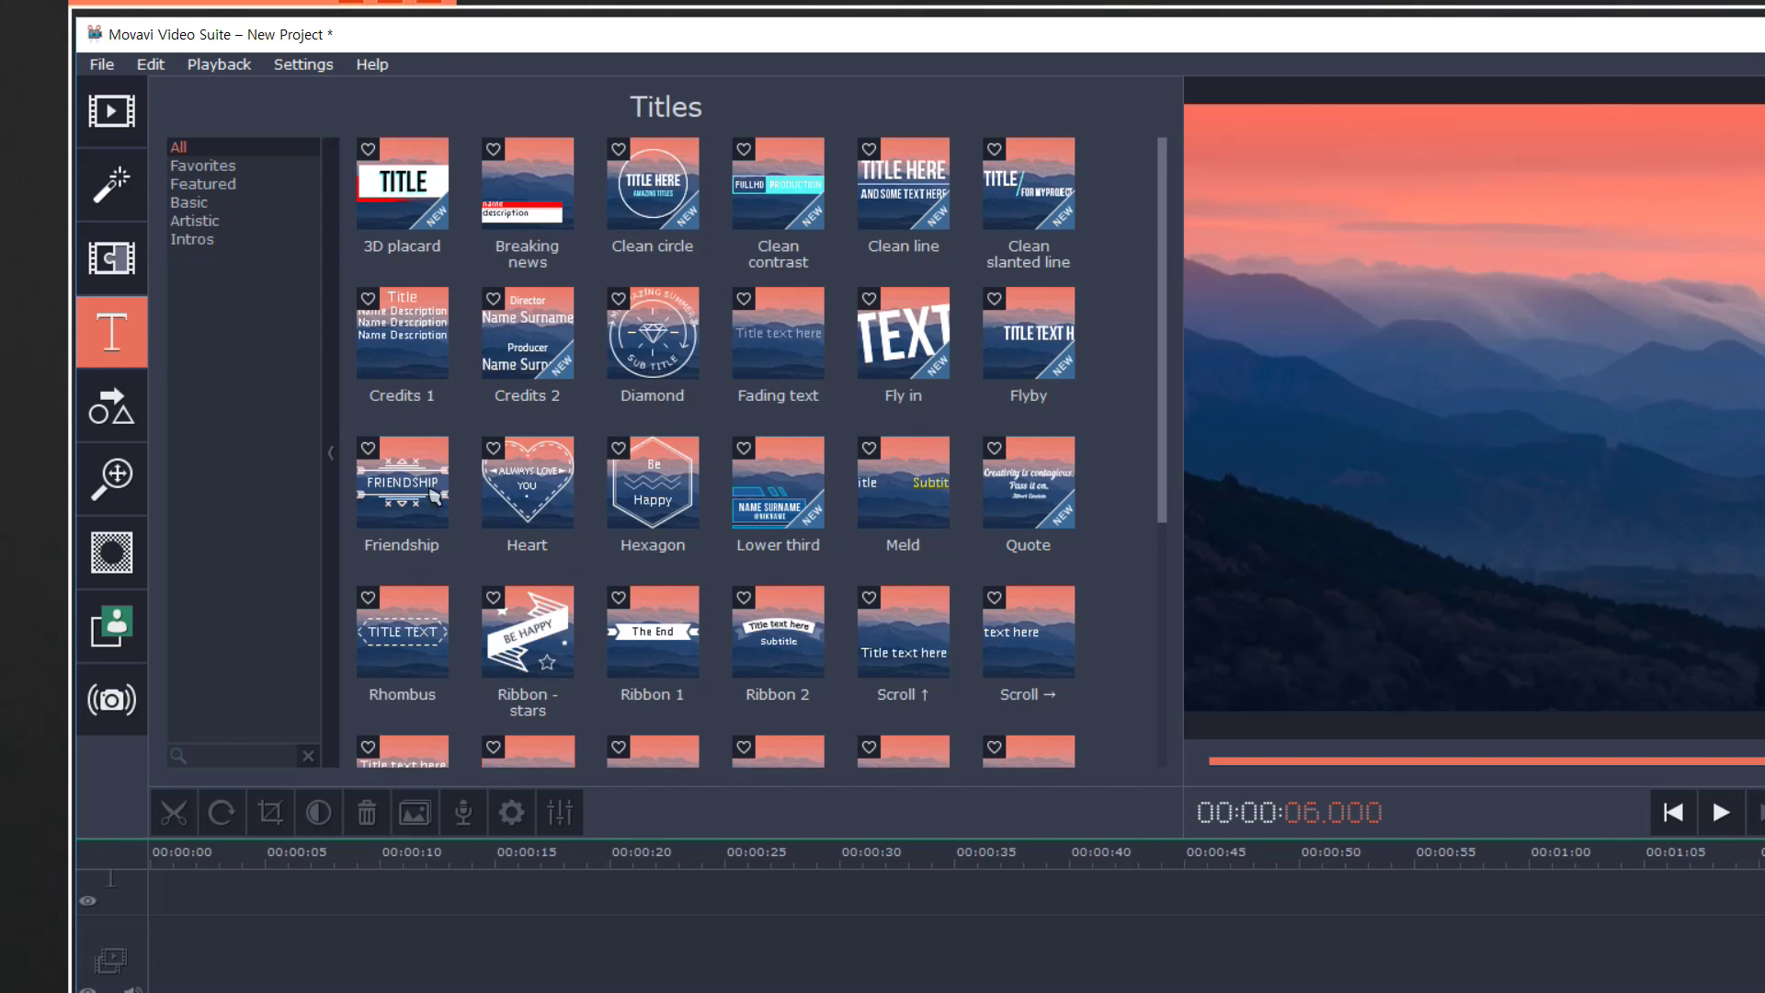
Step: Preview the Heart and Friendship titles and place the Friendship title on the title track at about 34 seconds
{"action": "left_click", "coordinate": [769, 501]}
{"action": "left_click", "coordinate": [647, 501]}
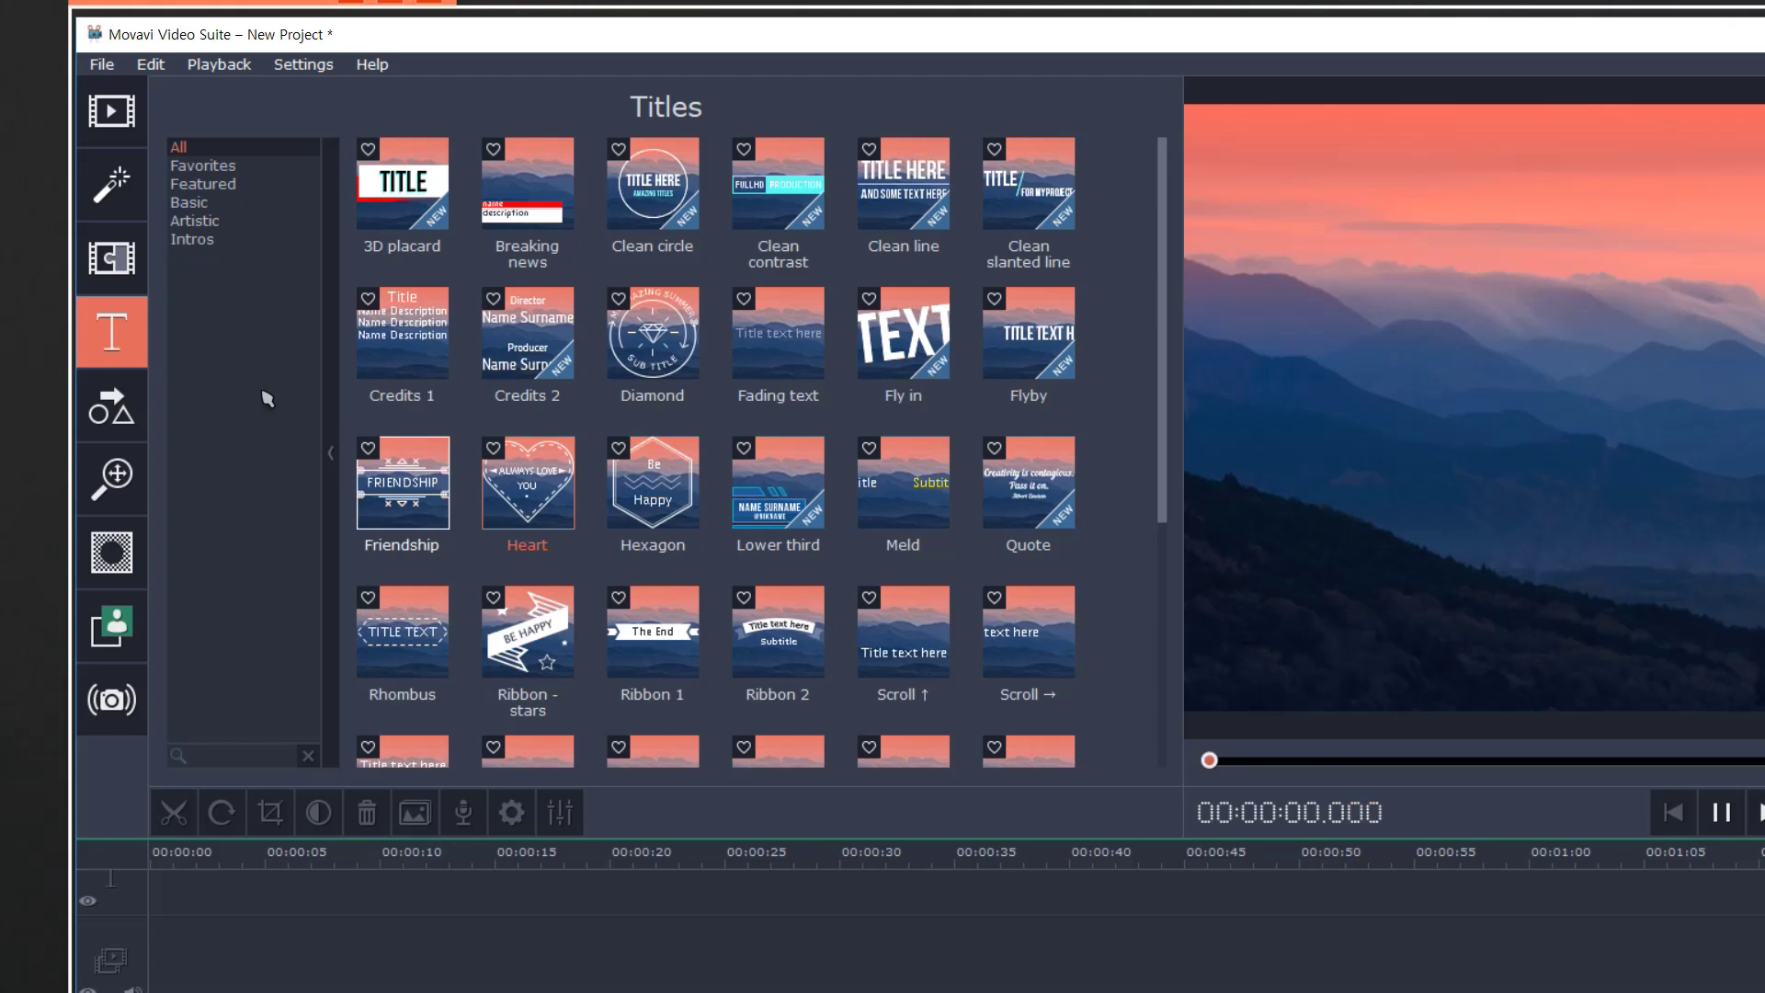
{"action": "left_click", "coordinate": [403, 482]}
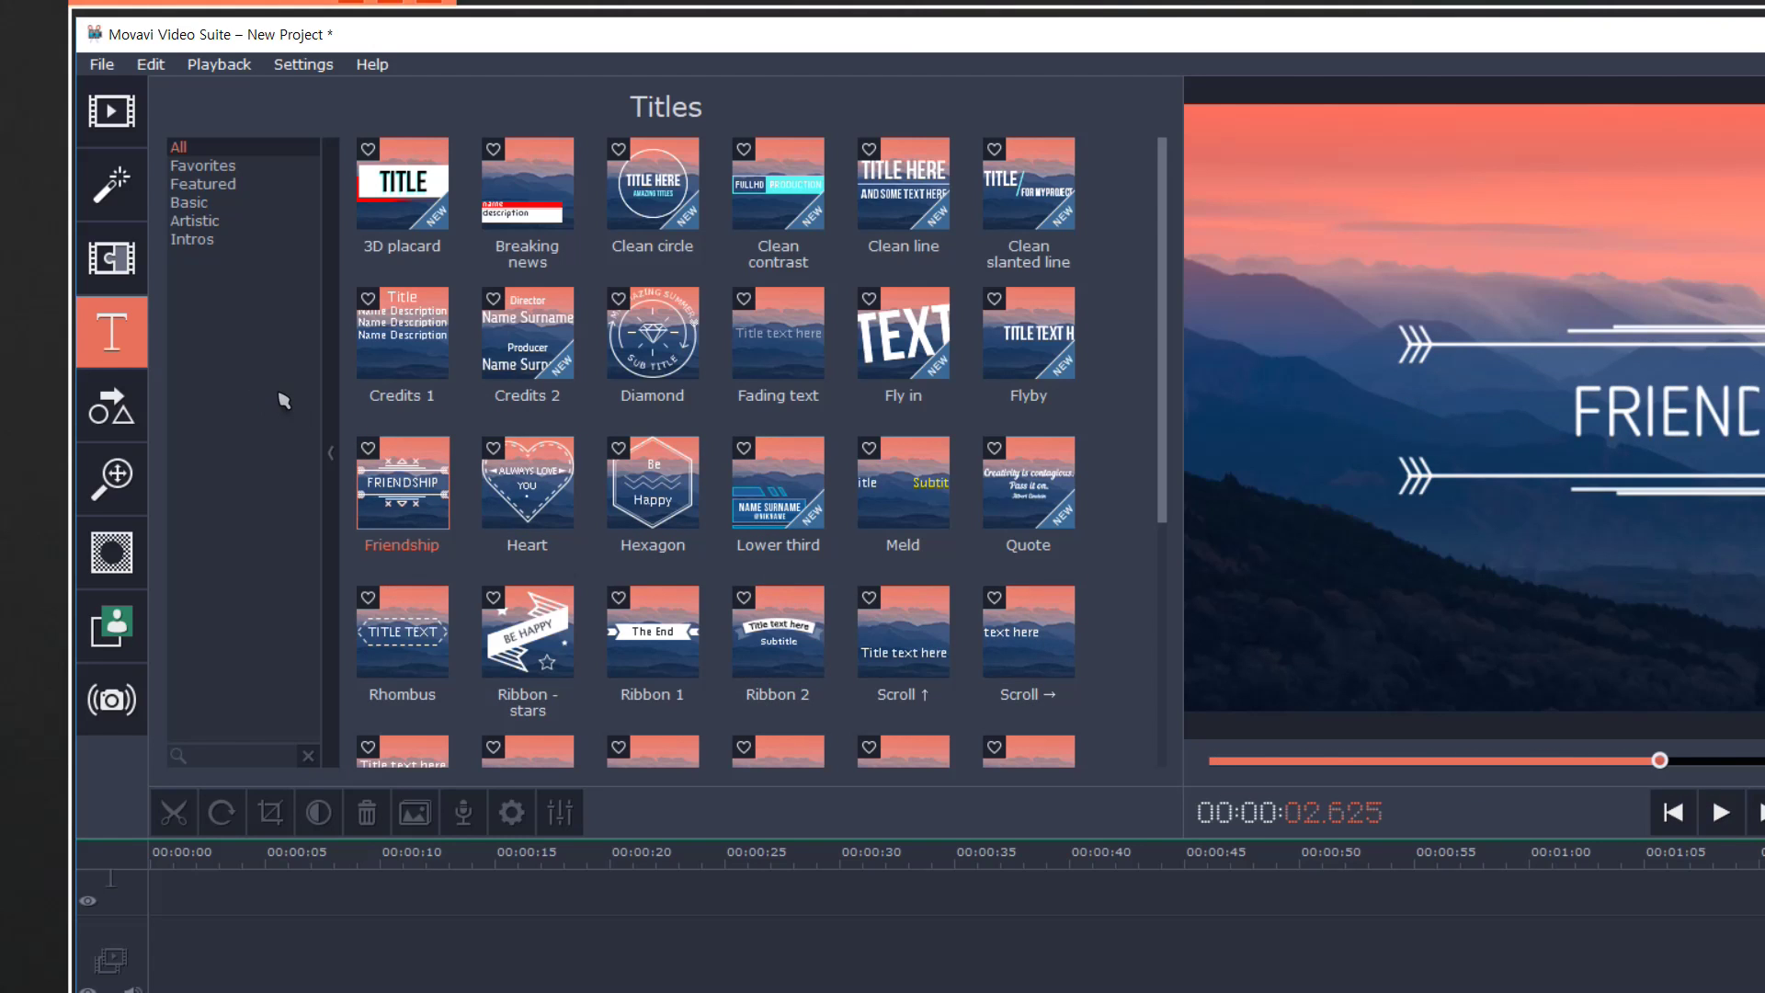
{"action": "left_click_drag", "start_coordinate": [395, 478], "coordinate": [792, 819]}
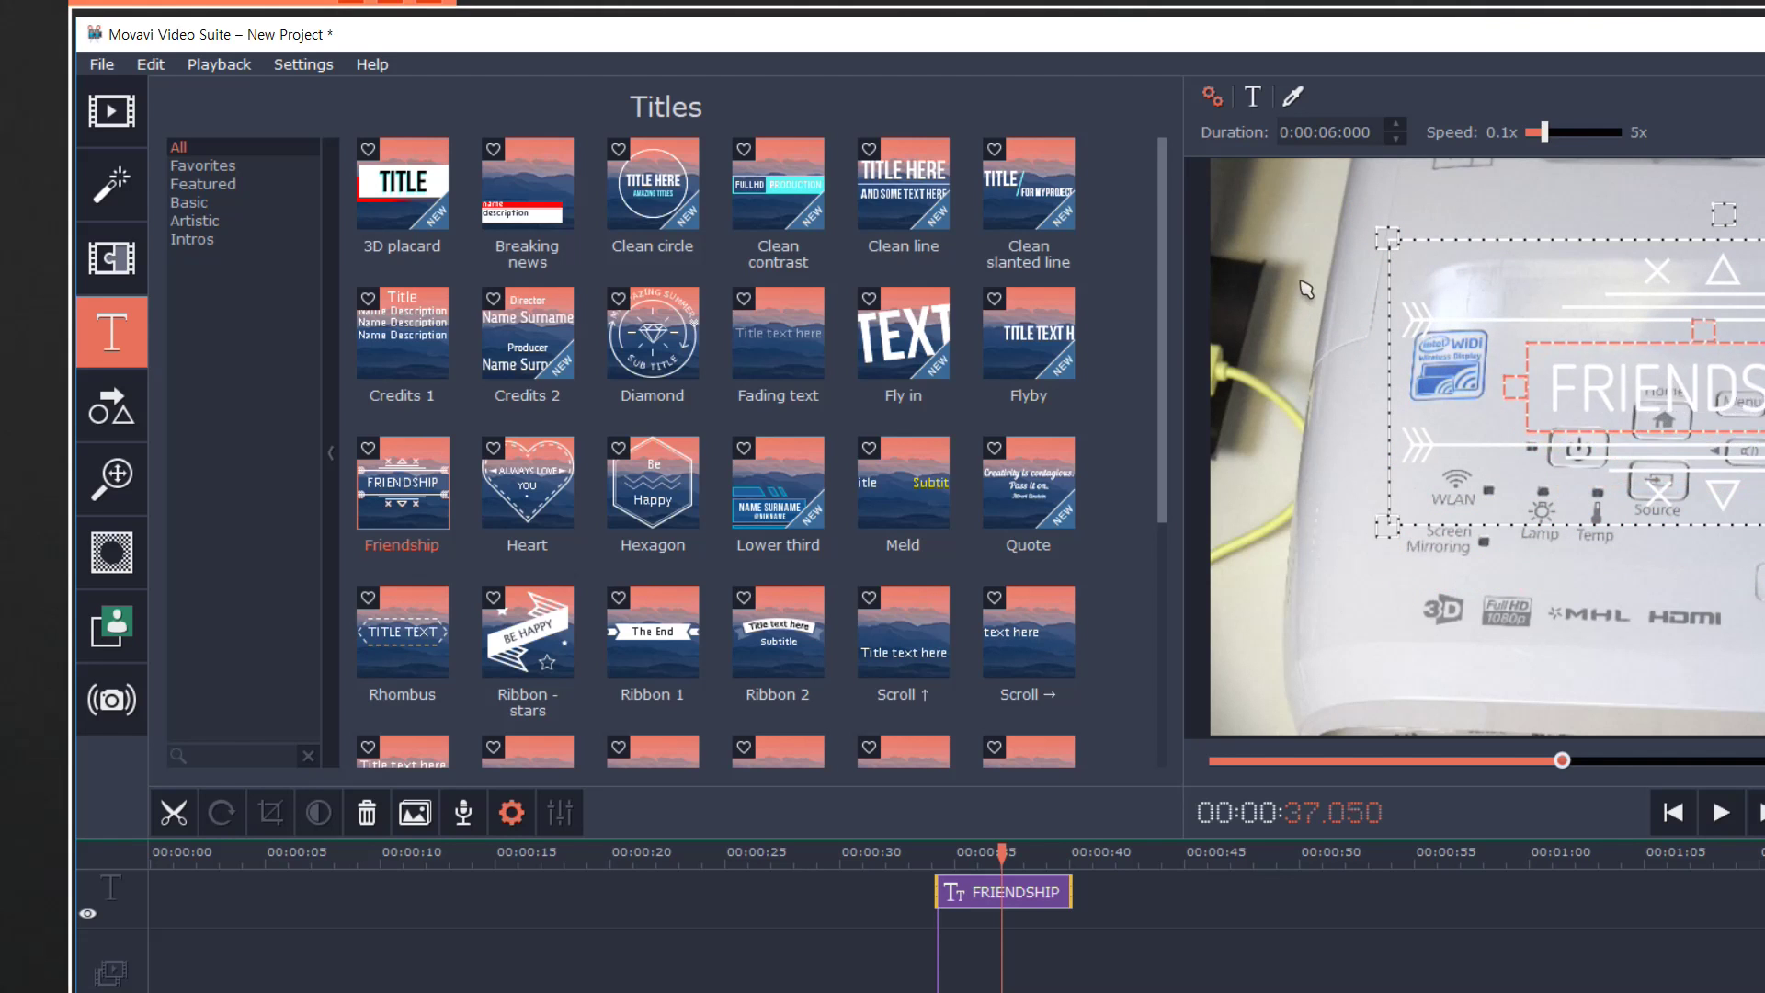
Step: Set the decorations of the Friendship title to red #e61610 and select its text line
{"action": "left_click", "coordinate": [1396, 303]}
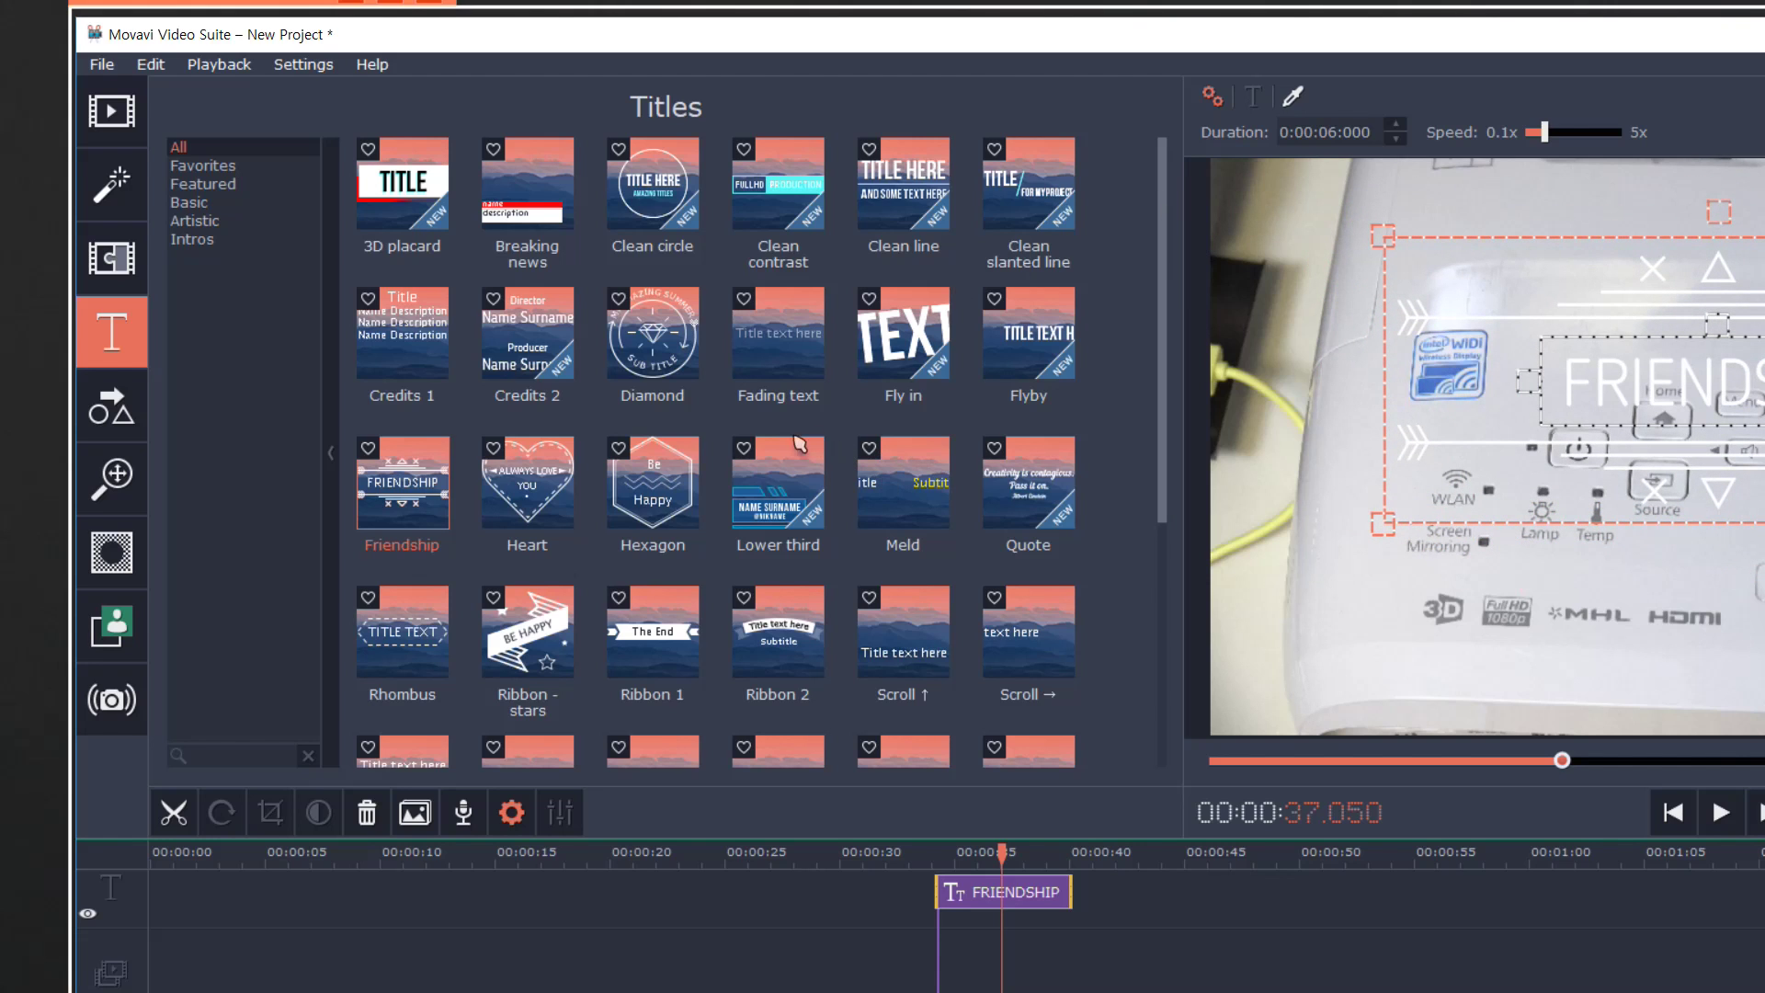
{"action": "left_click", "coordinate": [1293, 96]}
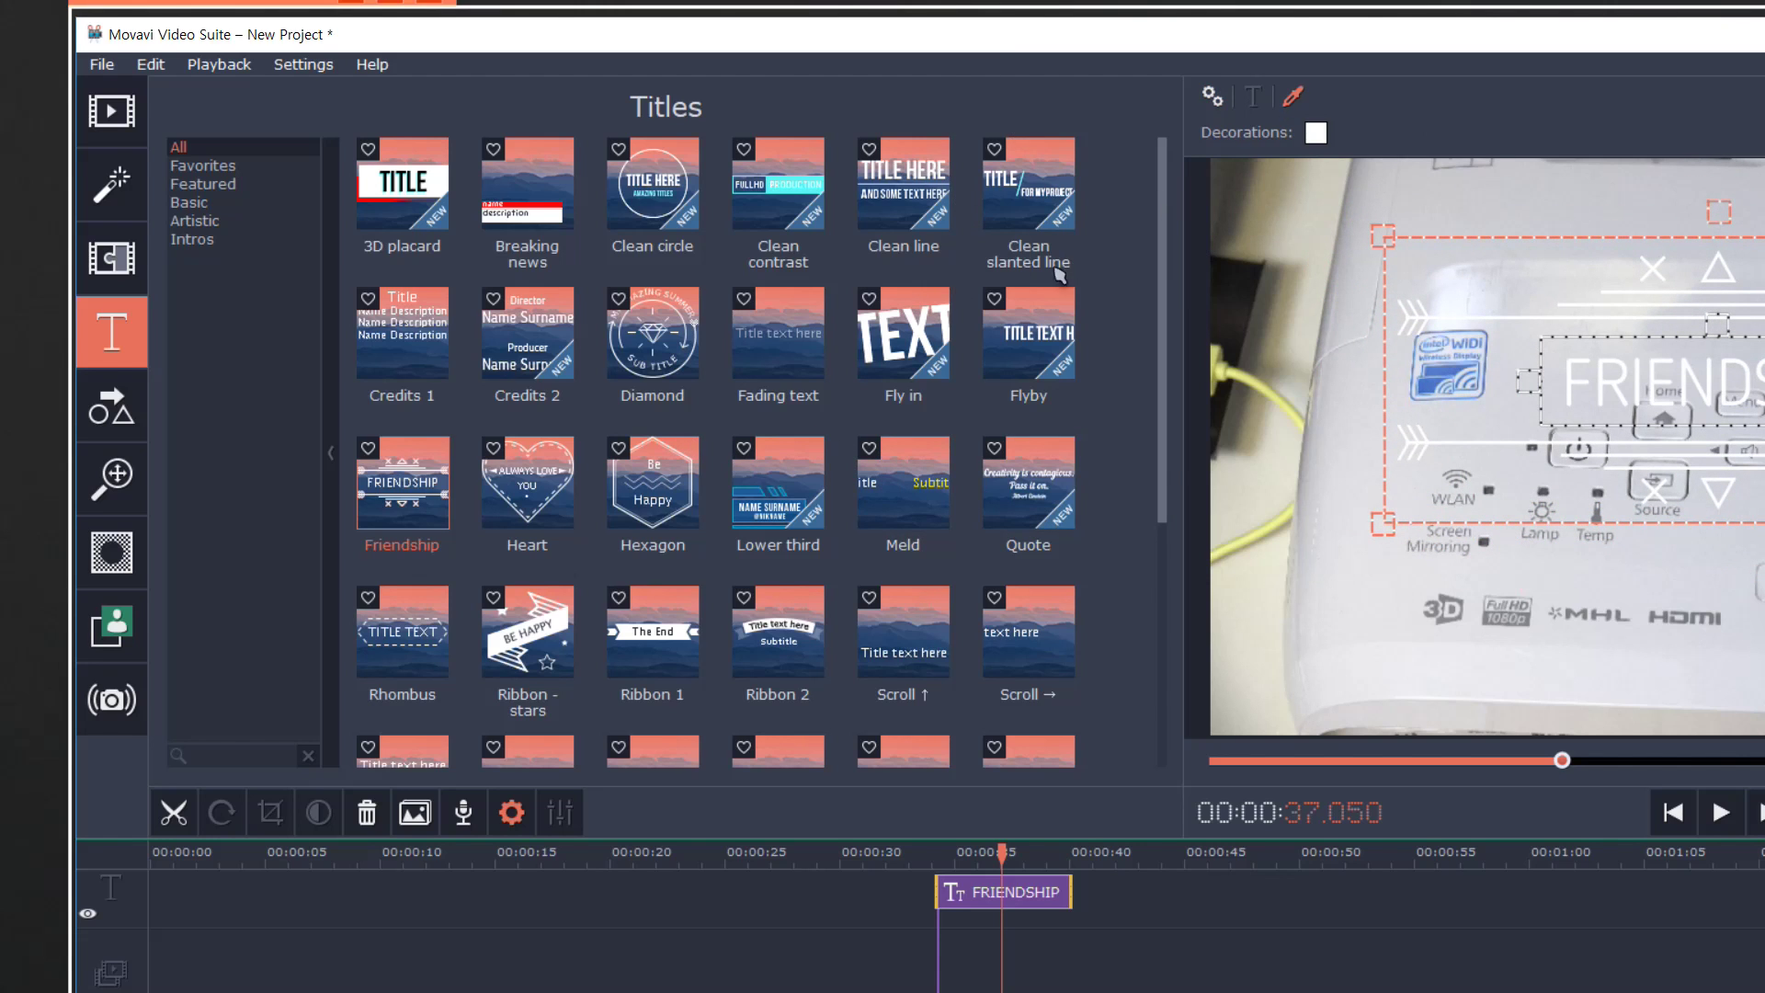
{"action": "left_click", "coordinate": [1315, 133]}
{"action": "left_click", "coordinate": [1211, 284]}
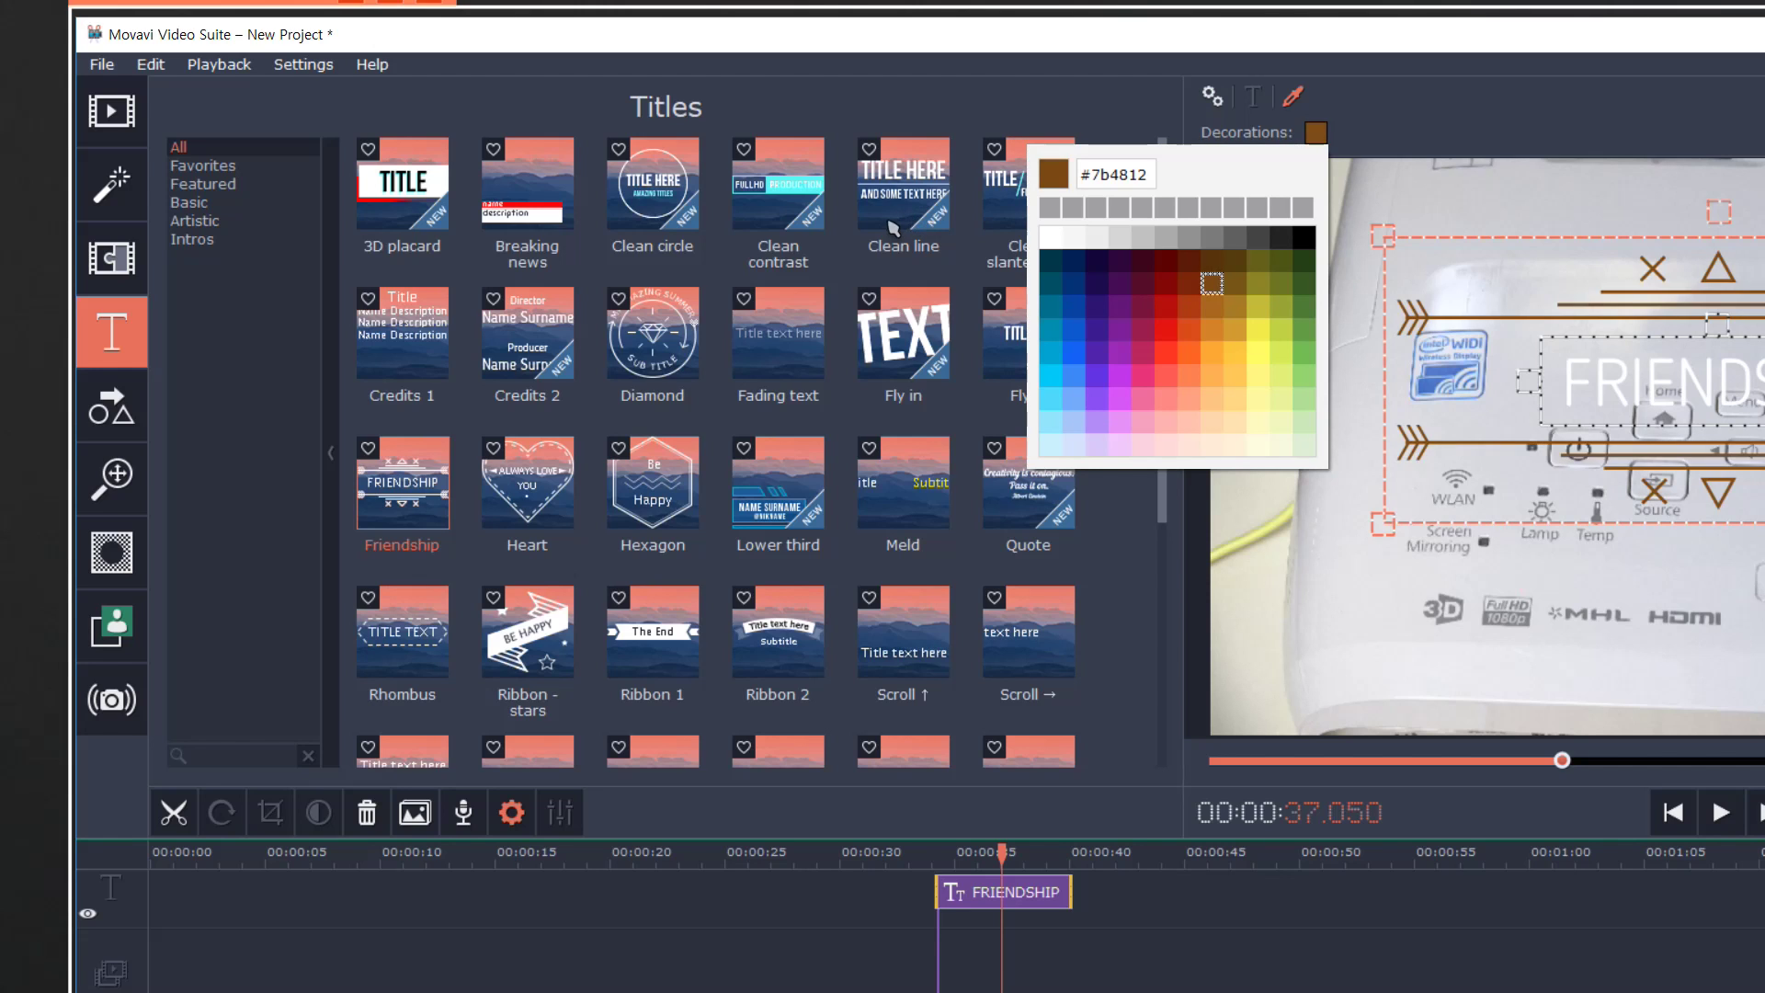
{"action": "left_click", "coordinate": [1166, 329]}
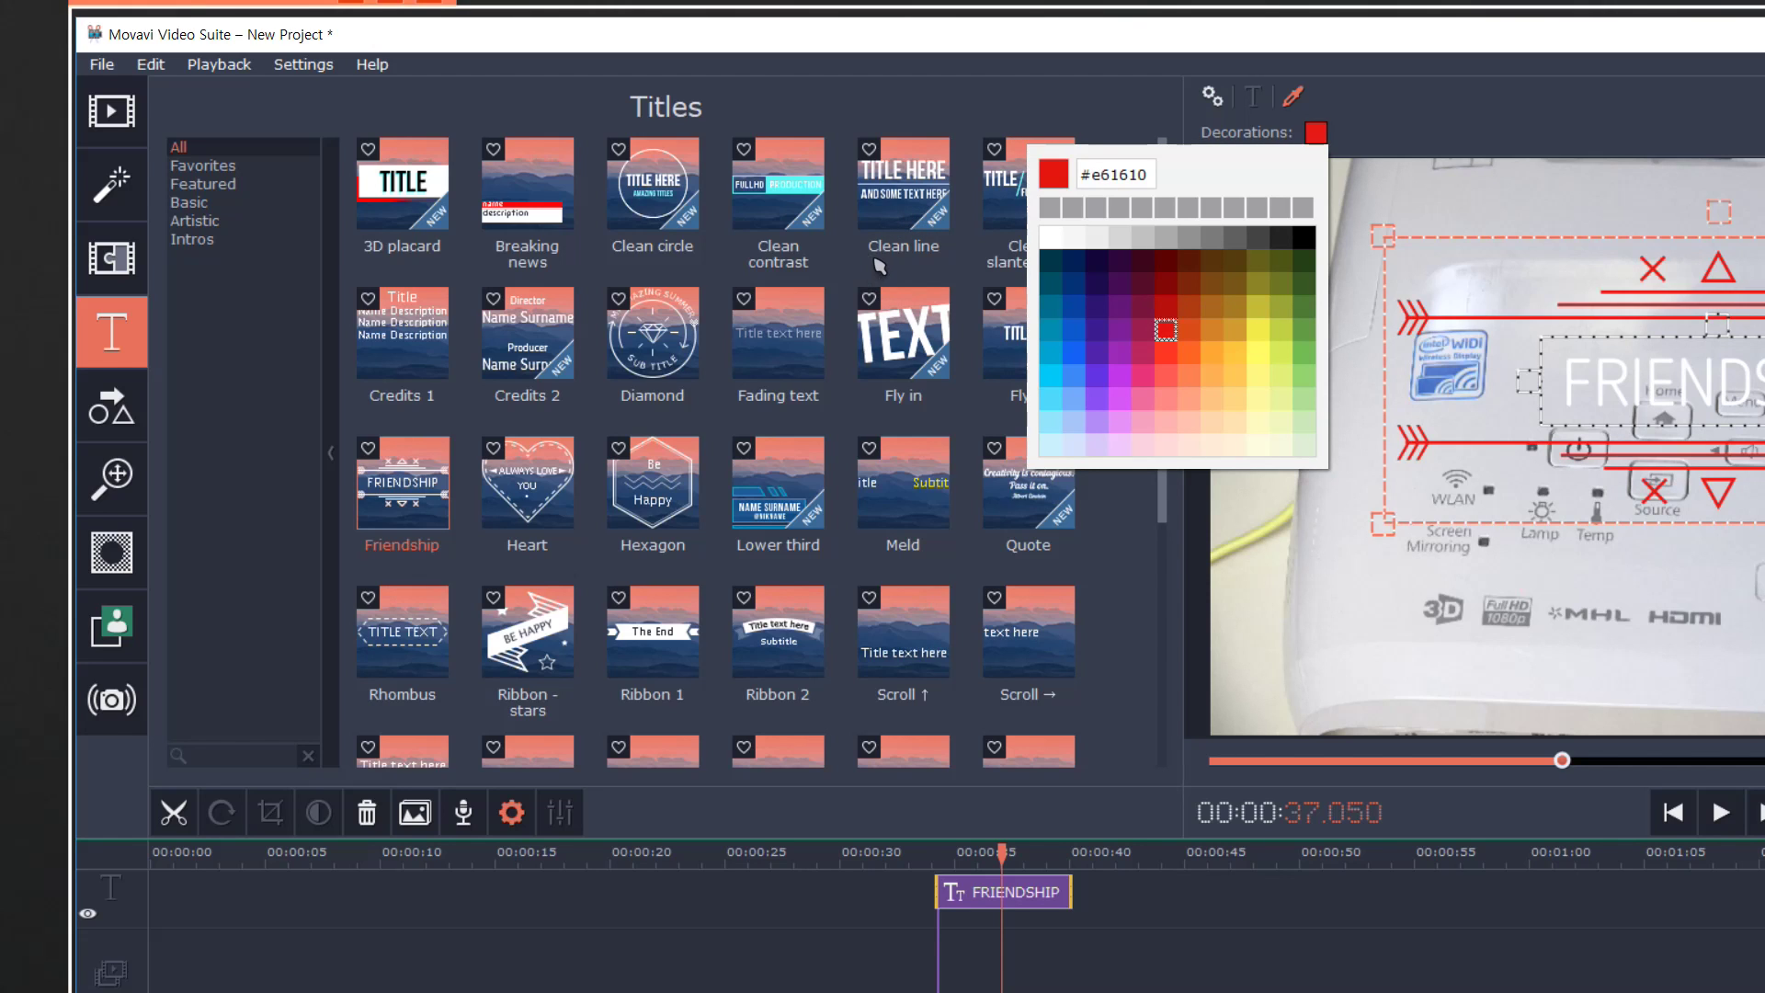
{"action": "left_click", "coordinate": [1259, 299]}
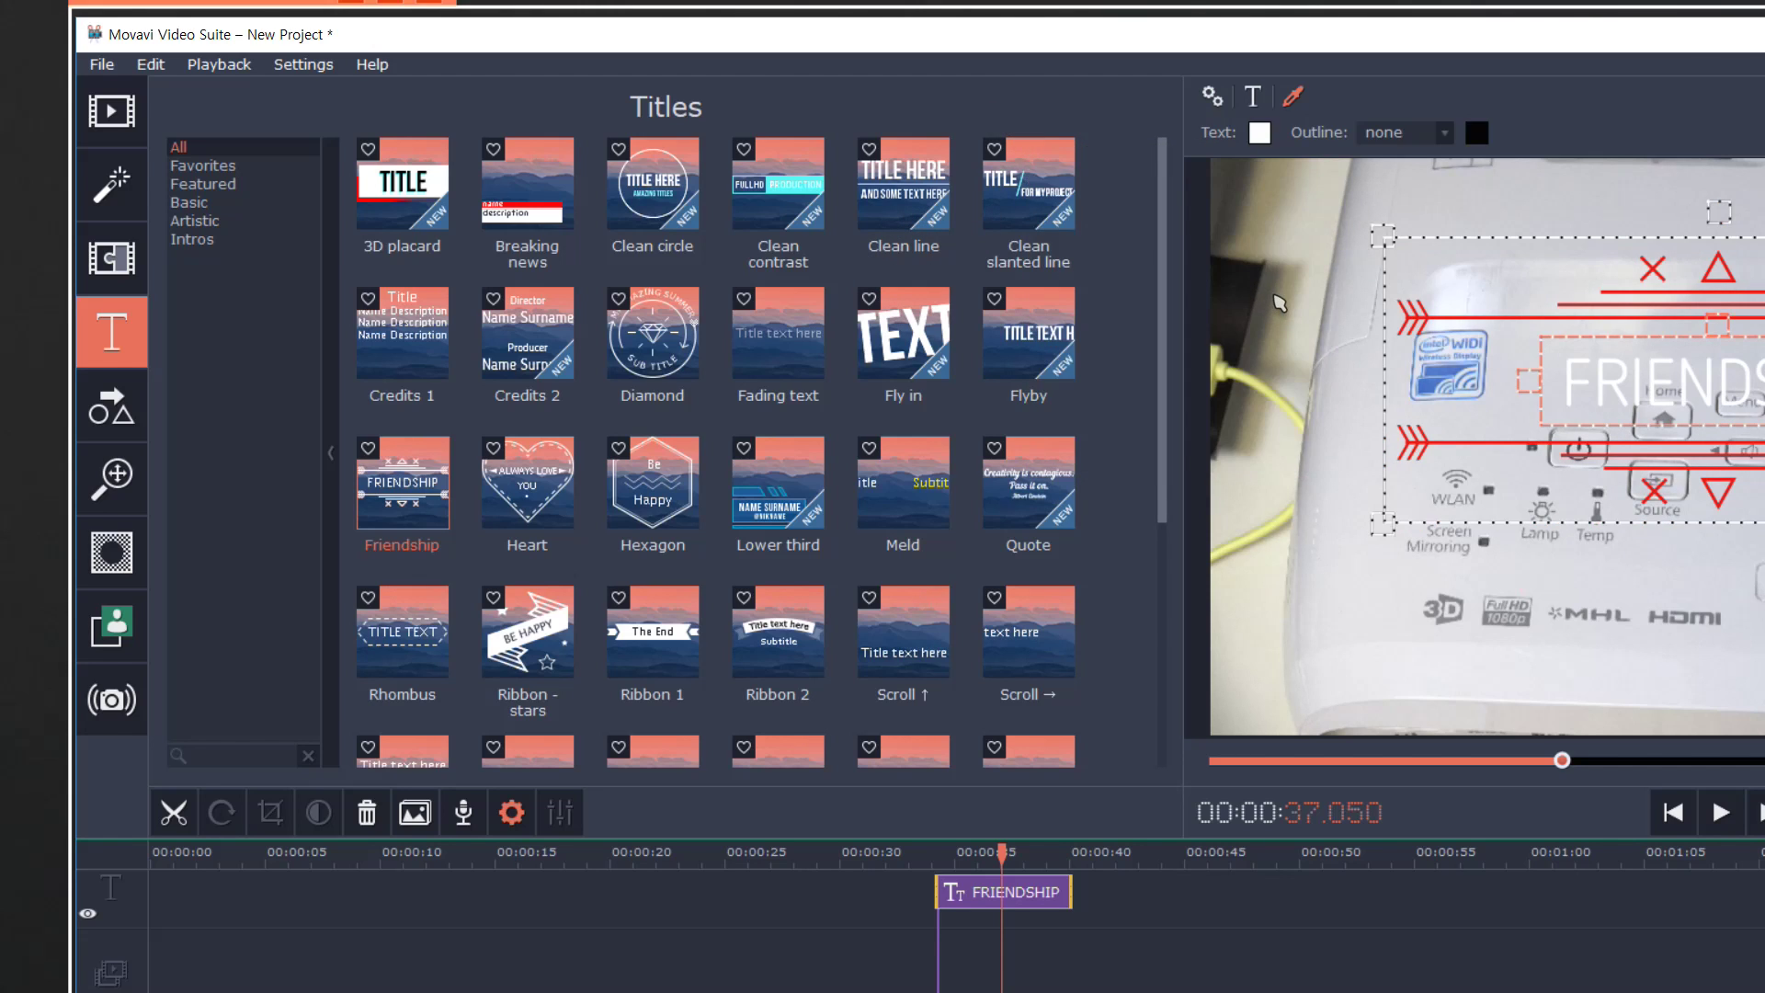
Step: Set the font of the Friendship title's whole text line to 바탕체
{"action": "key", "text": "ctrl+a"}
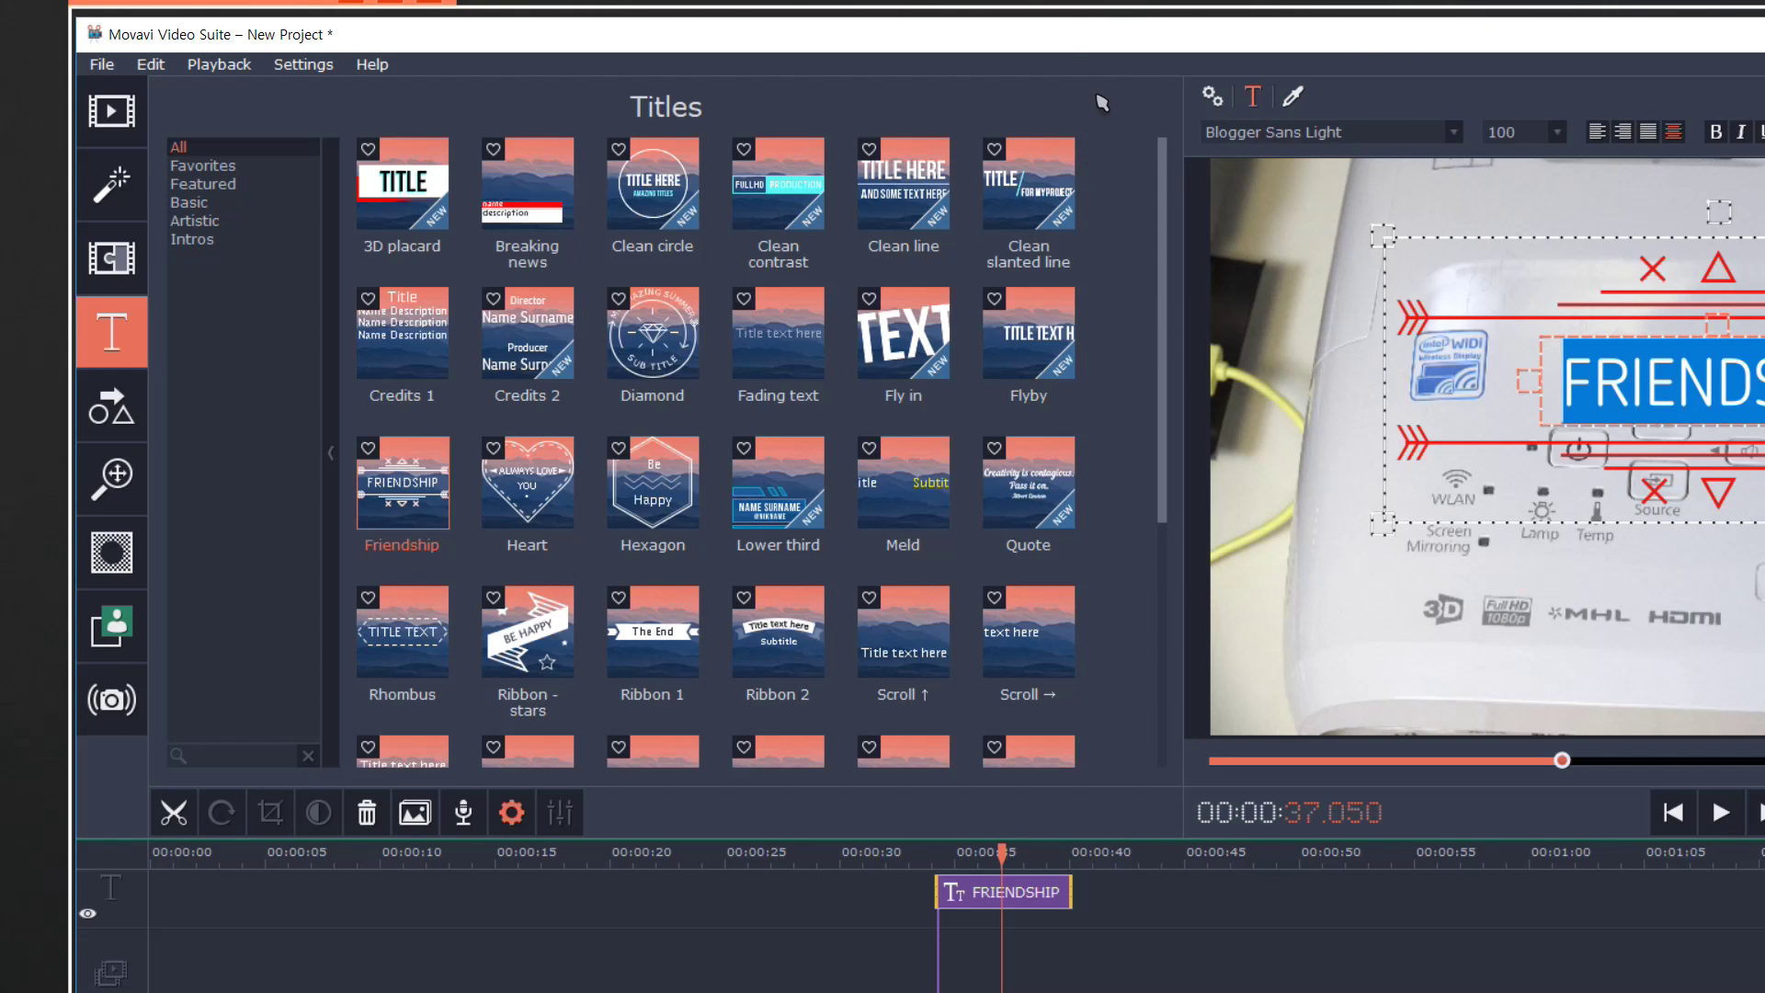
{"action": "left_click", "coordinate": [1378, 131]}
{"action": "scroll", "coordinate": [1333, 248], "scroll_direction": "down", "scroll_amount": 20}
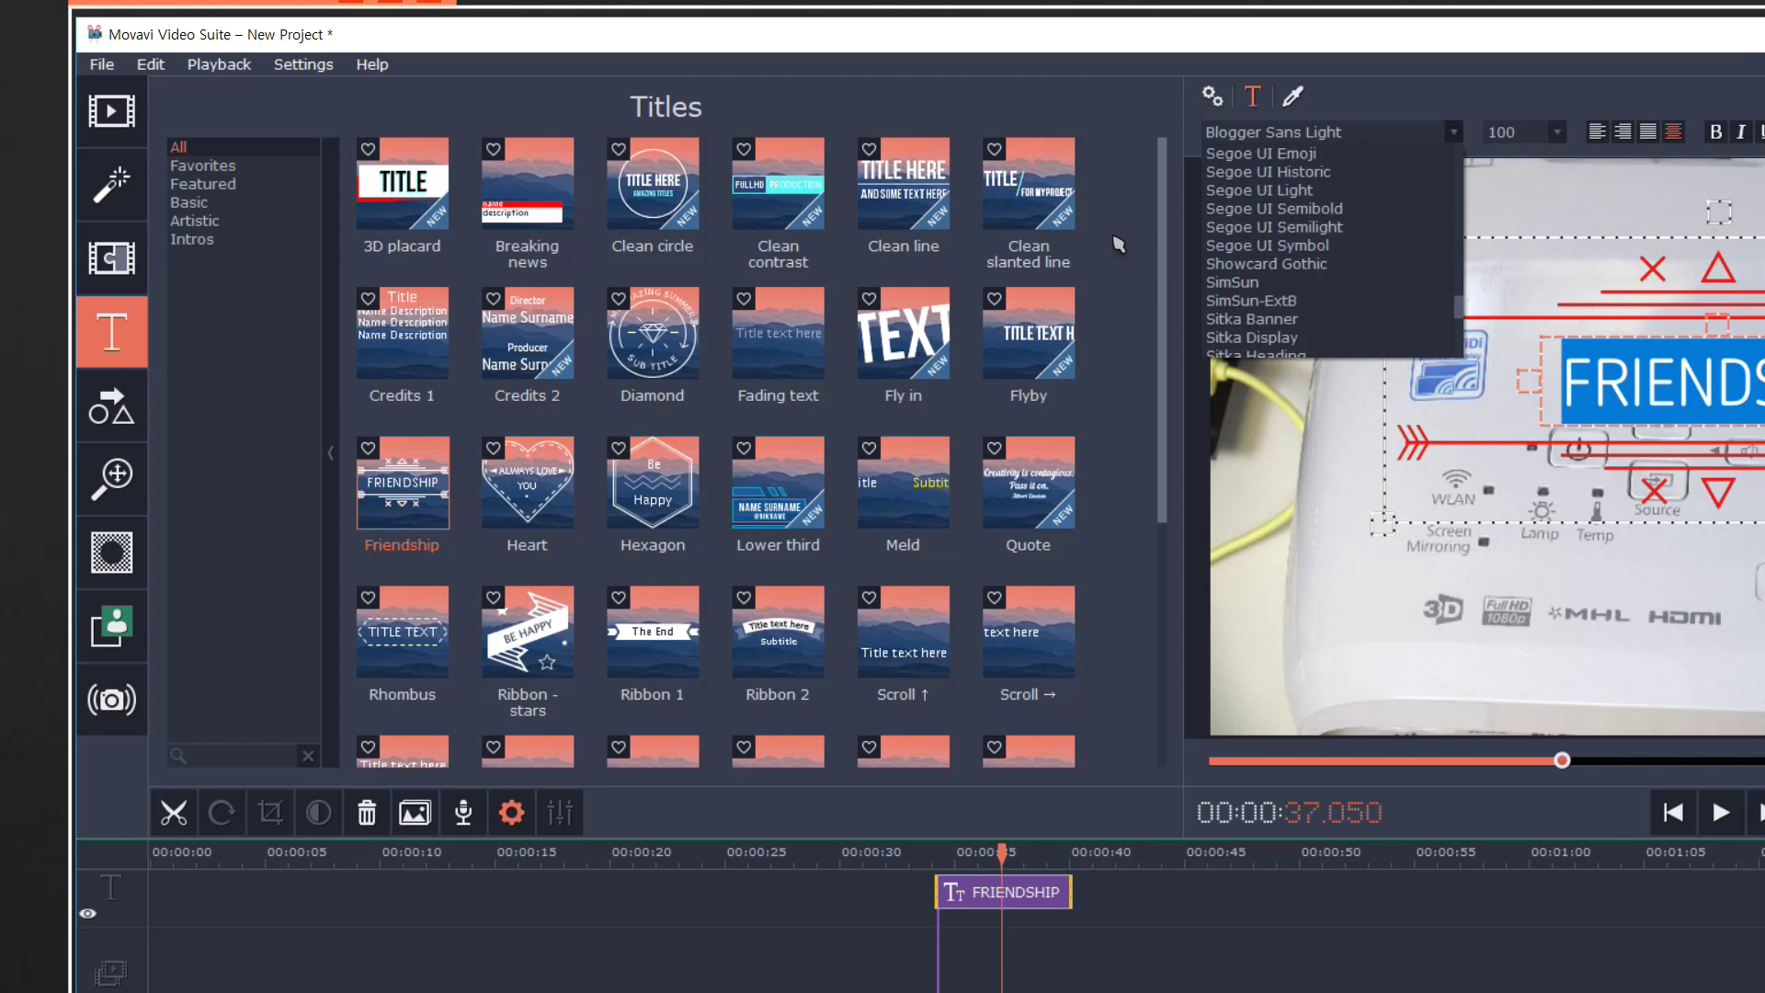
{"action": "scroll", "coordinate": [1333, 248], "scroll_direction": "up", "scroll_amount": 5}
{"action": "scroll", "coordinate": [1333, 248], "scroll_direction": "down", "scroll_amount": 5}
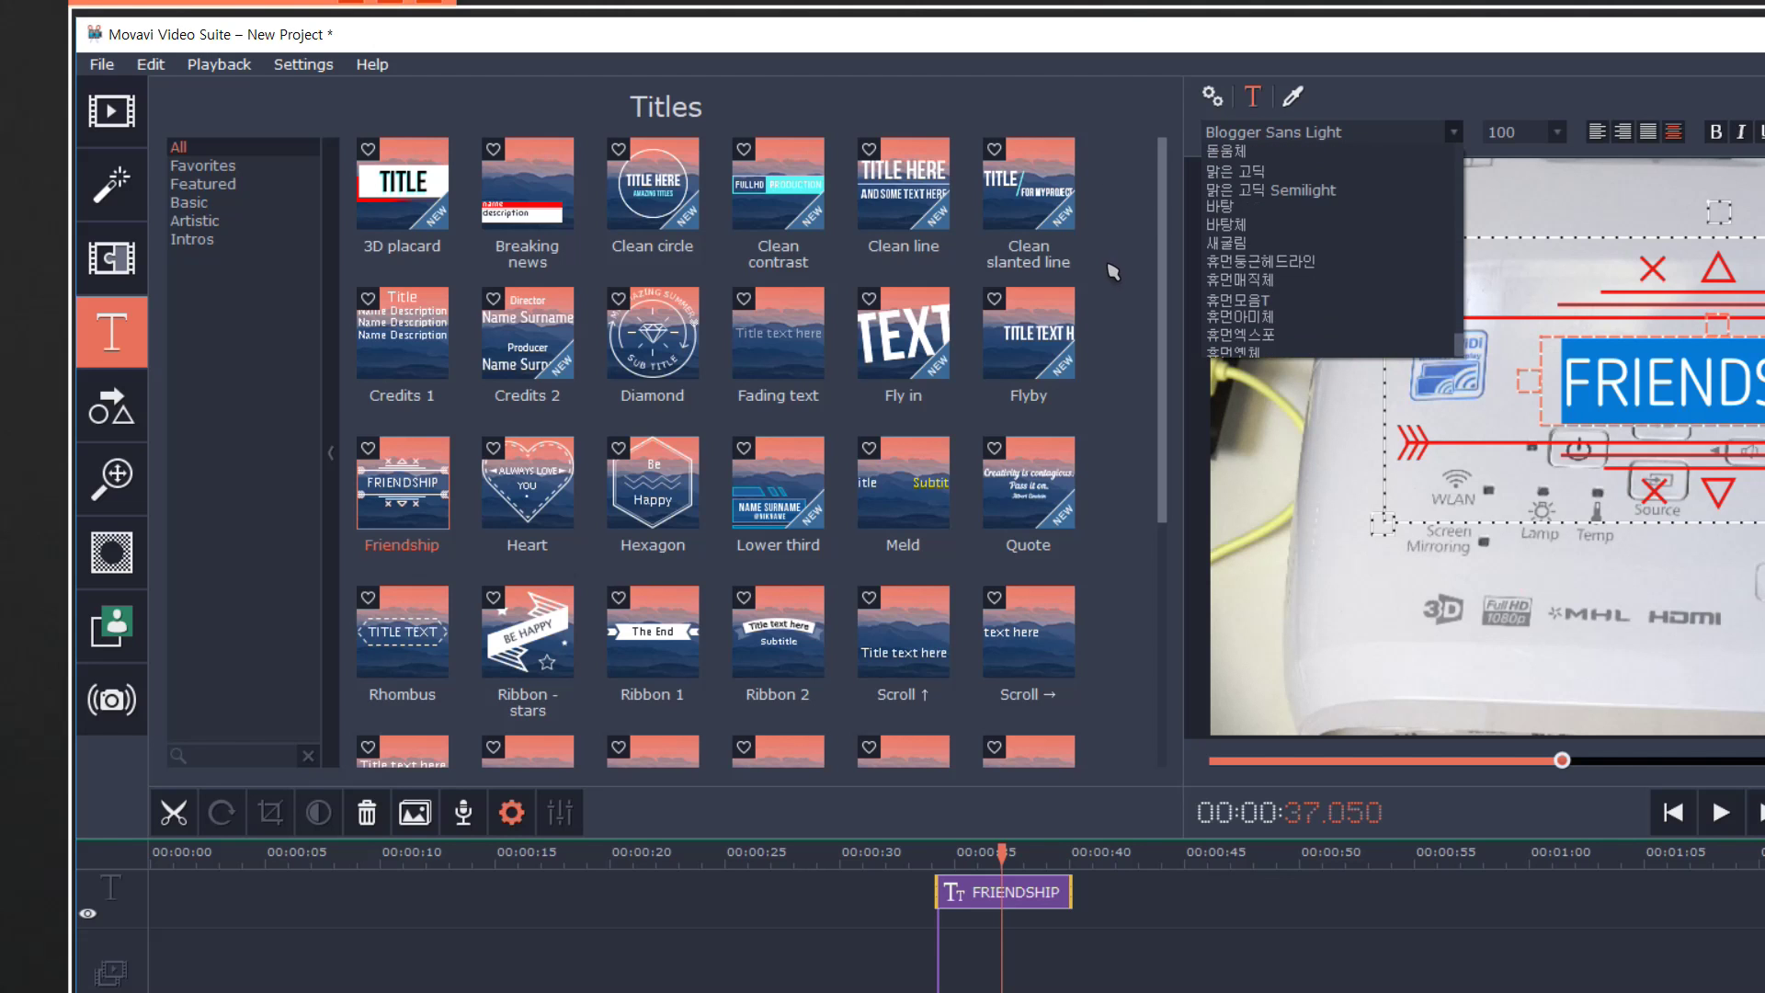
{"action": "left_click", "coordinate": [1324, 242]}
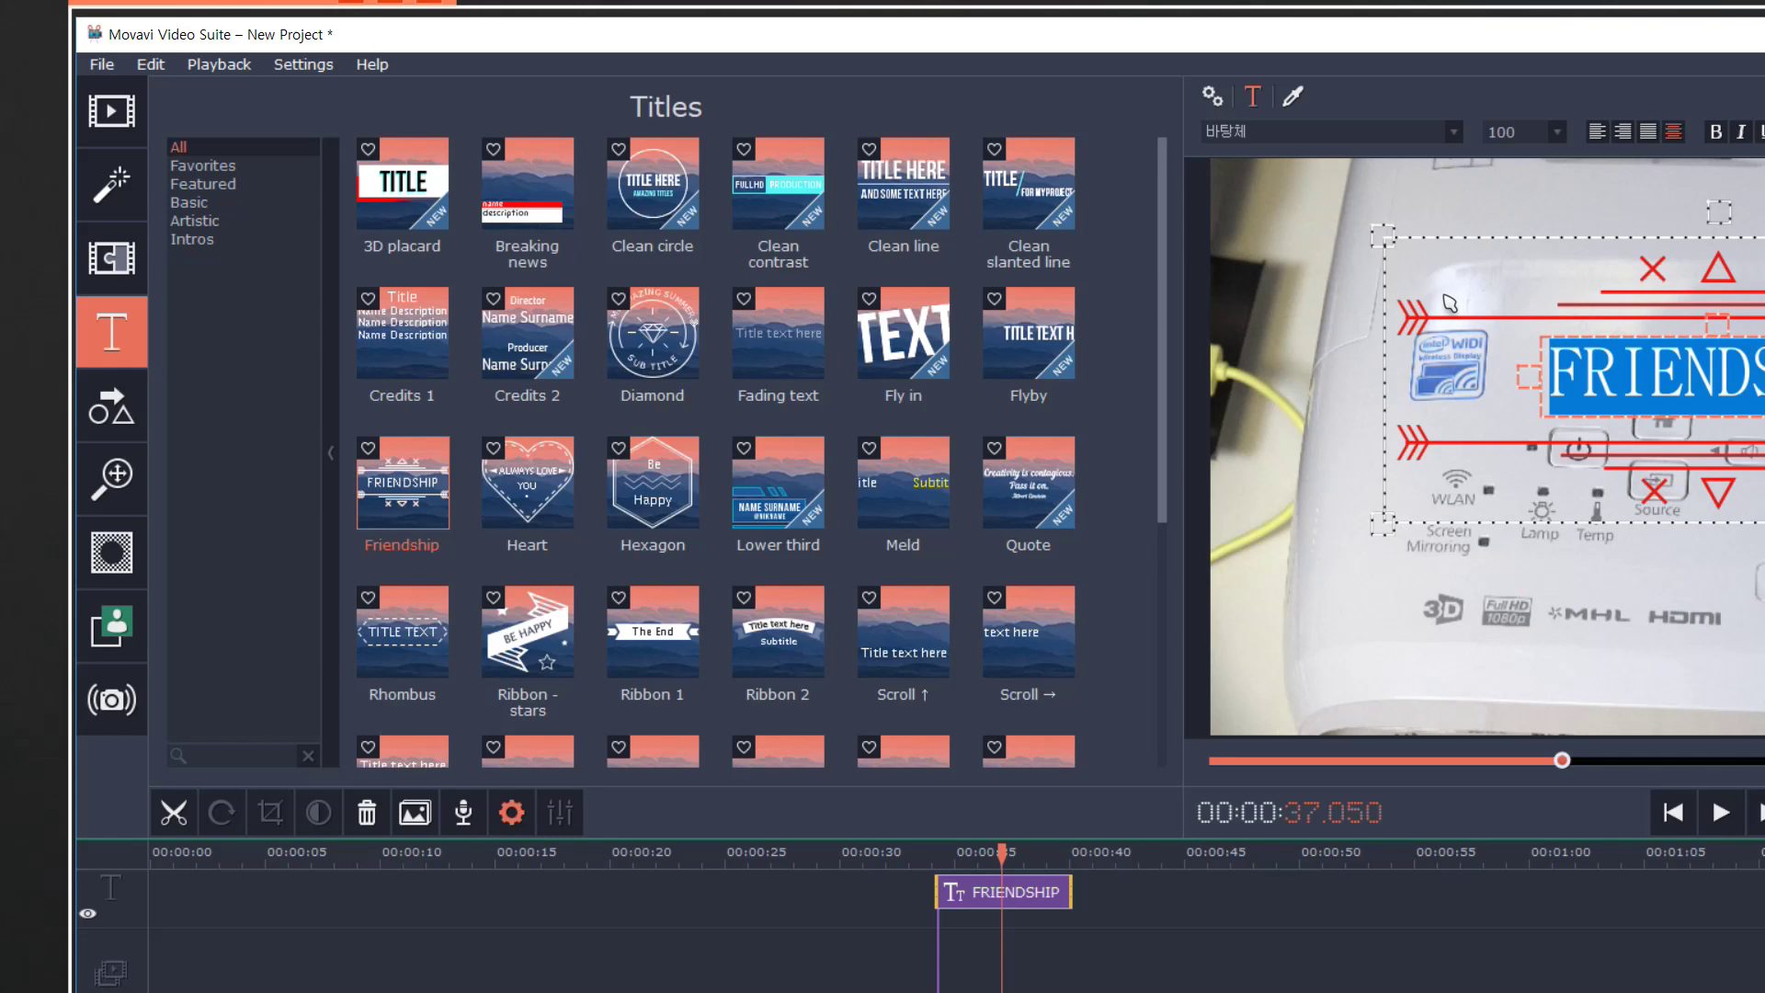
Step: Replace the Friendship title's text with 안녕하세요 and move the title to start at about 37.5 seconds
{"action": "key", "text": "Delete"}
{"action": "type", "text": "d안녕하세요"}
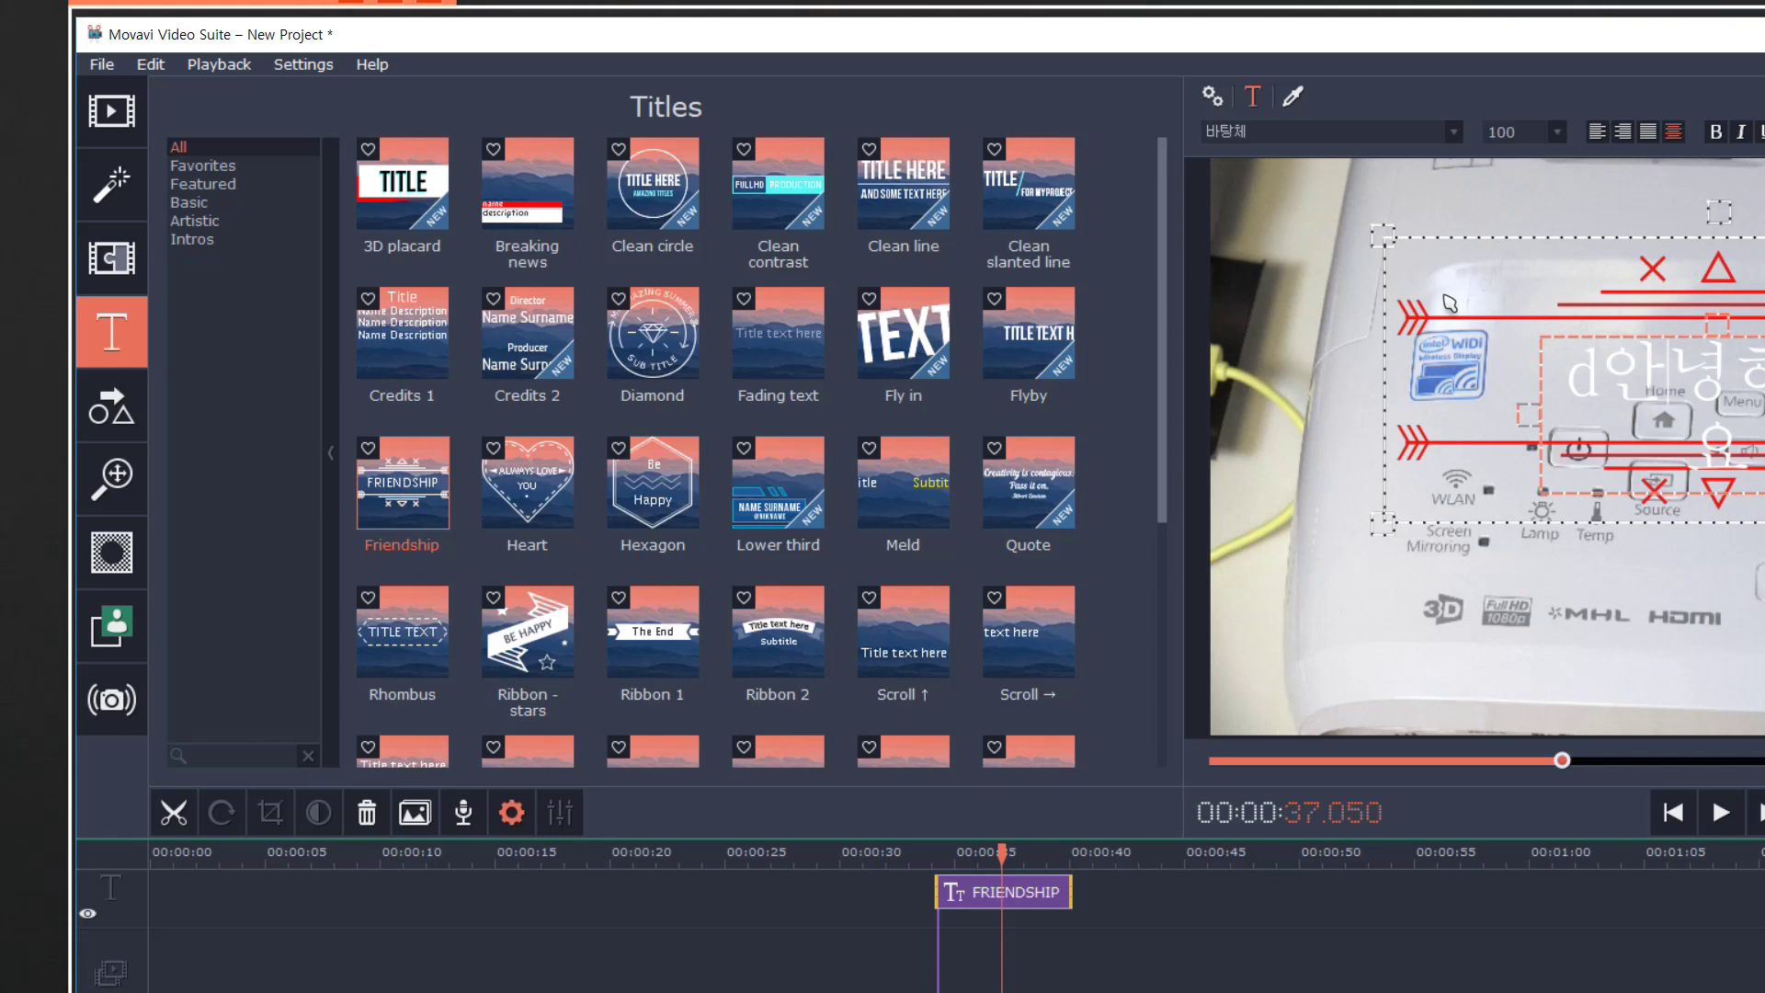
{"action": "key", "text": "Home"}
{"action": "key", "text": "Delete"}
{"action": "left_click", "coordinate": [1454, 305]}
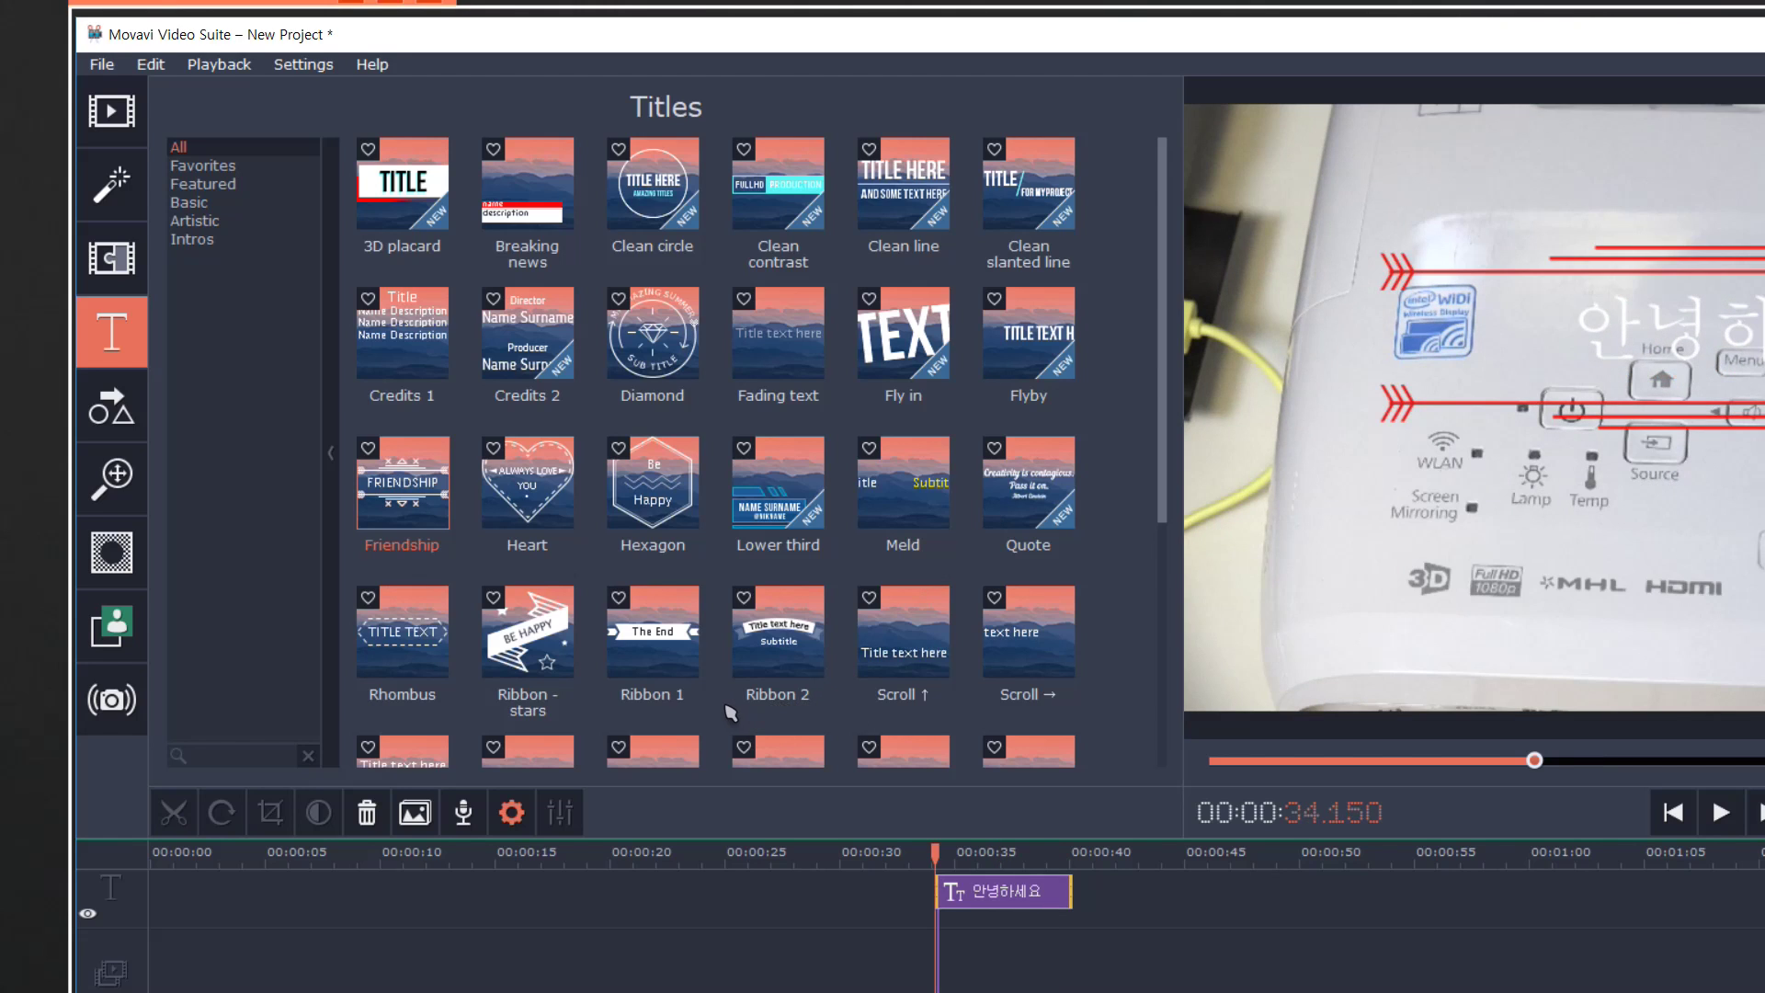
{"action": "left_click_drag", "start_coordinate": [943, 891], "coordinate": [1019, 887]}
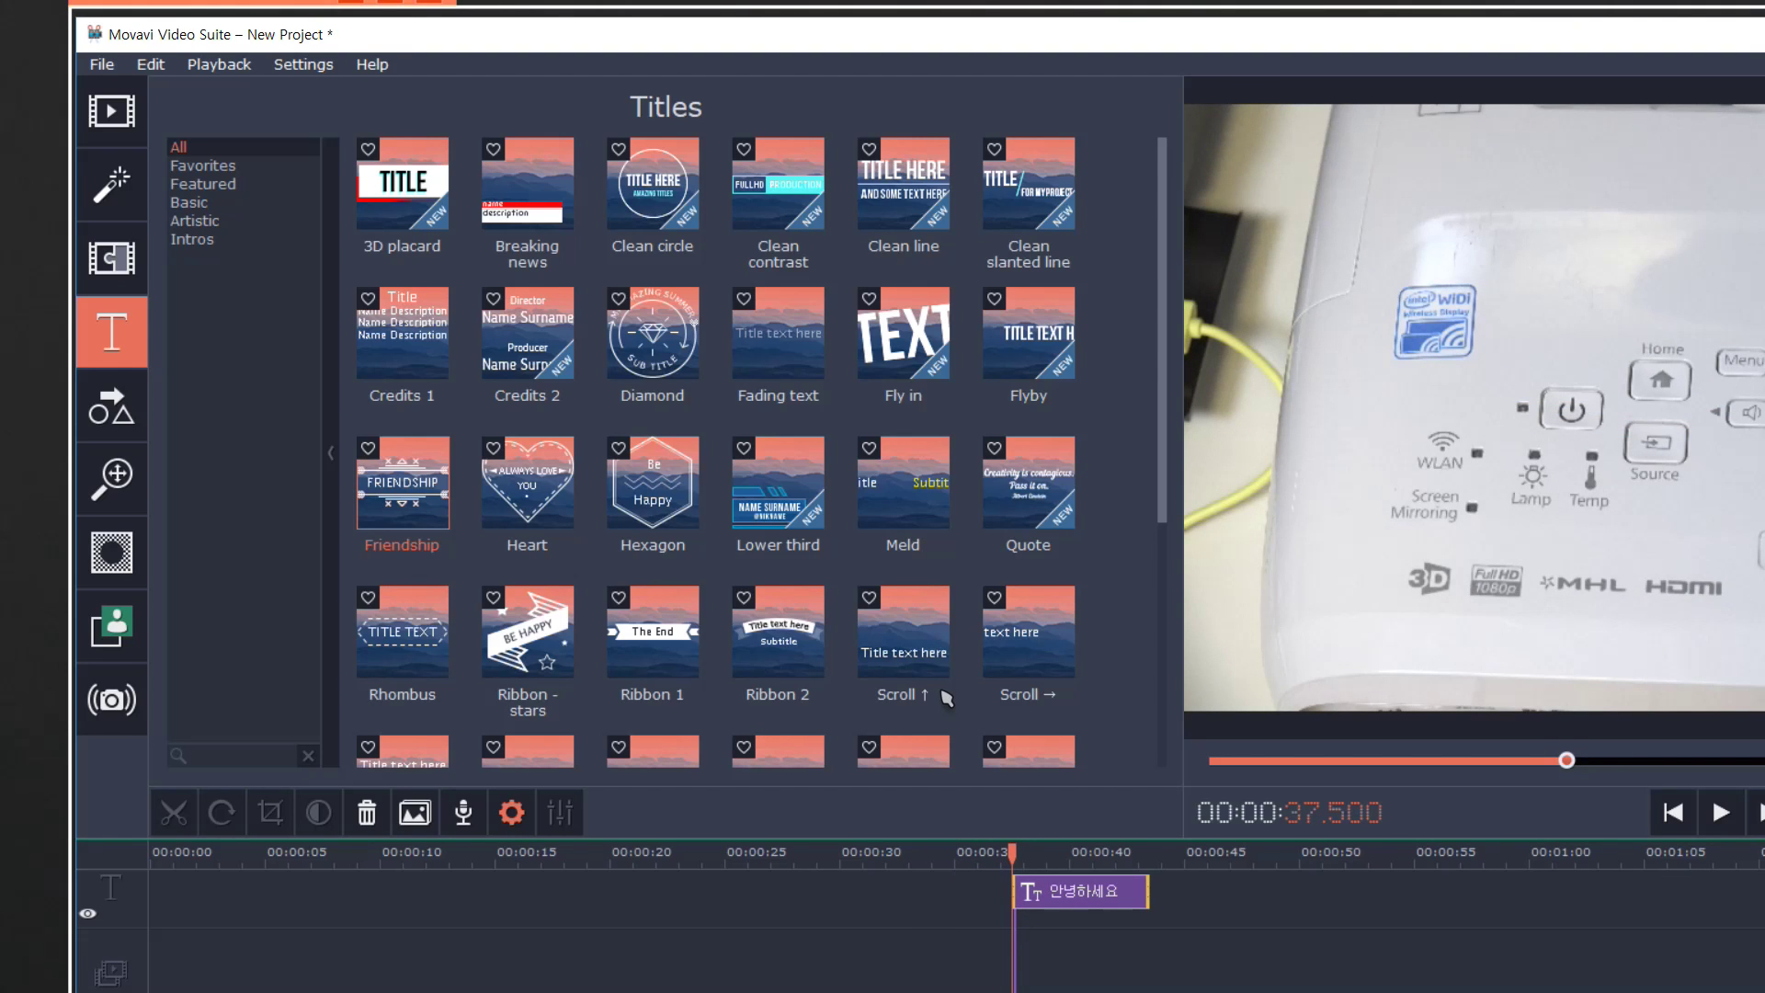
Step: Switch the interface language from English to Korean (한국어)
{"action": "left_click", "coordinate": [111, 406]}
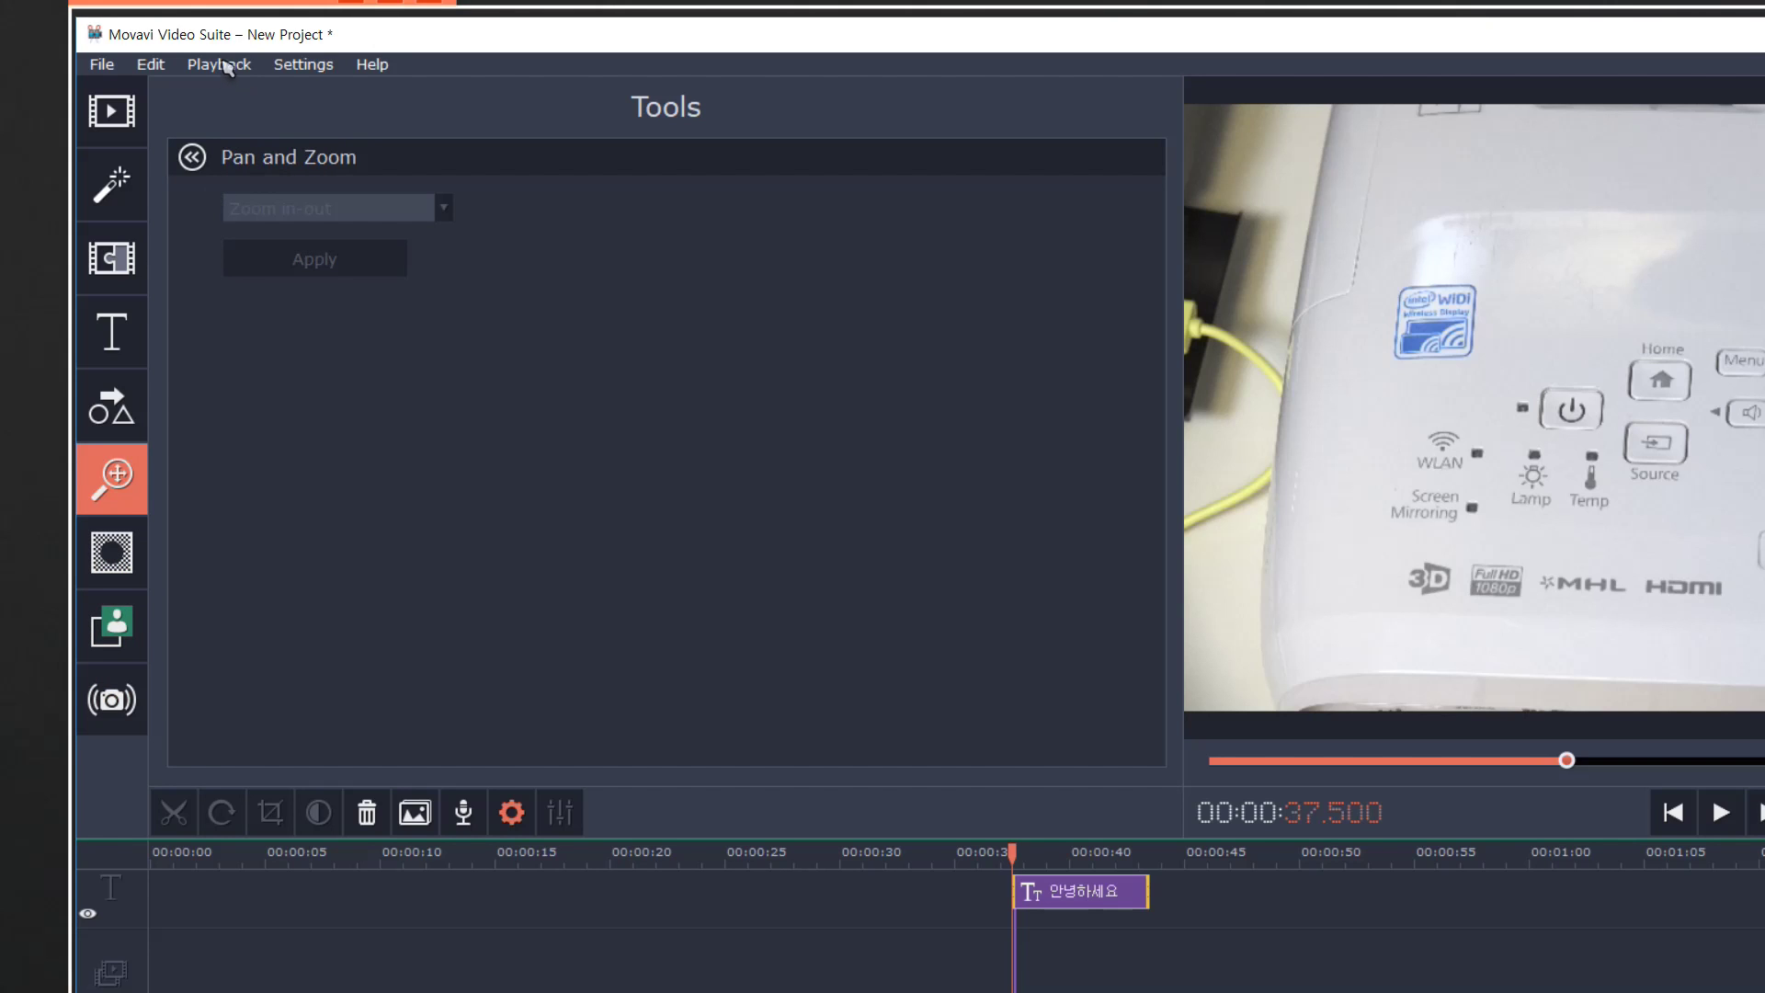
{"action": "left_click", "coordinate": [286, 64]}
{"action": "mouse_move", "coordinate": [372, 65]}
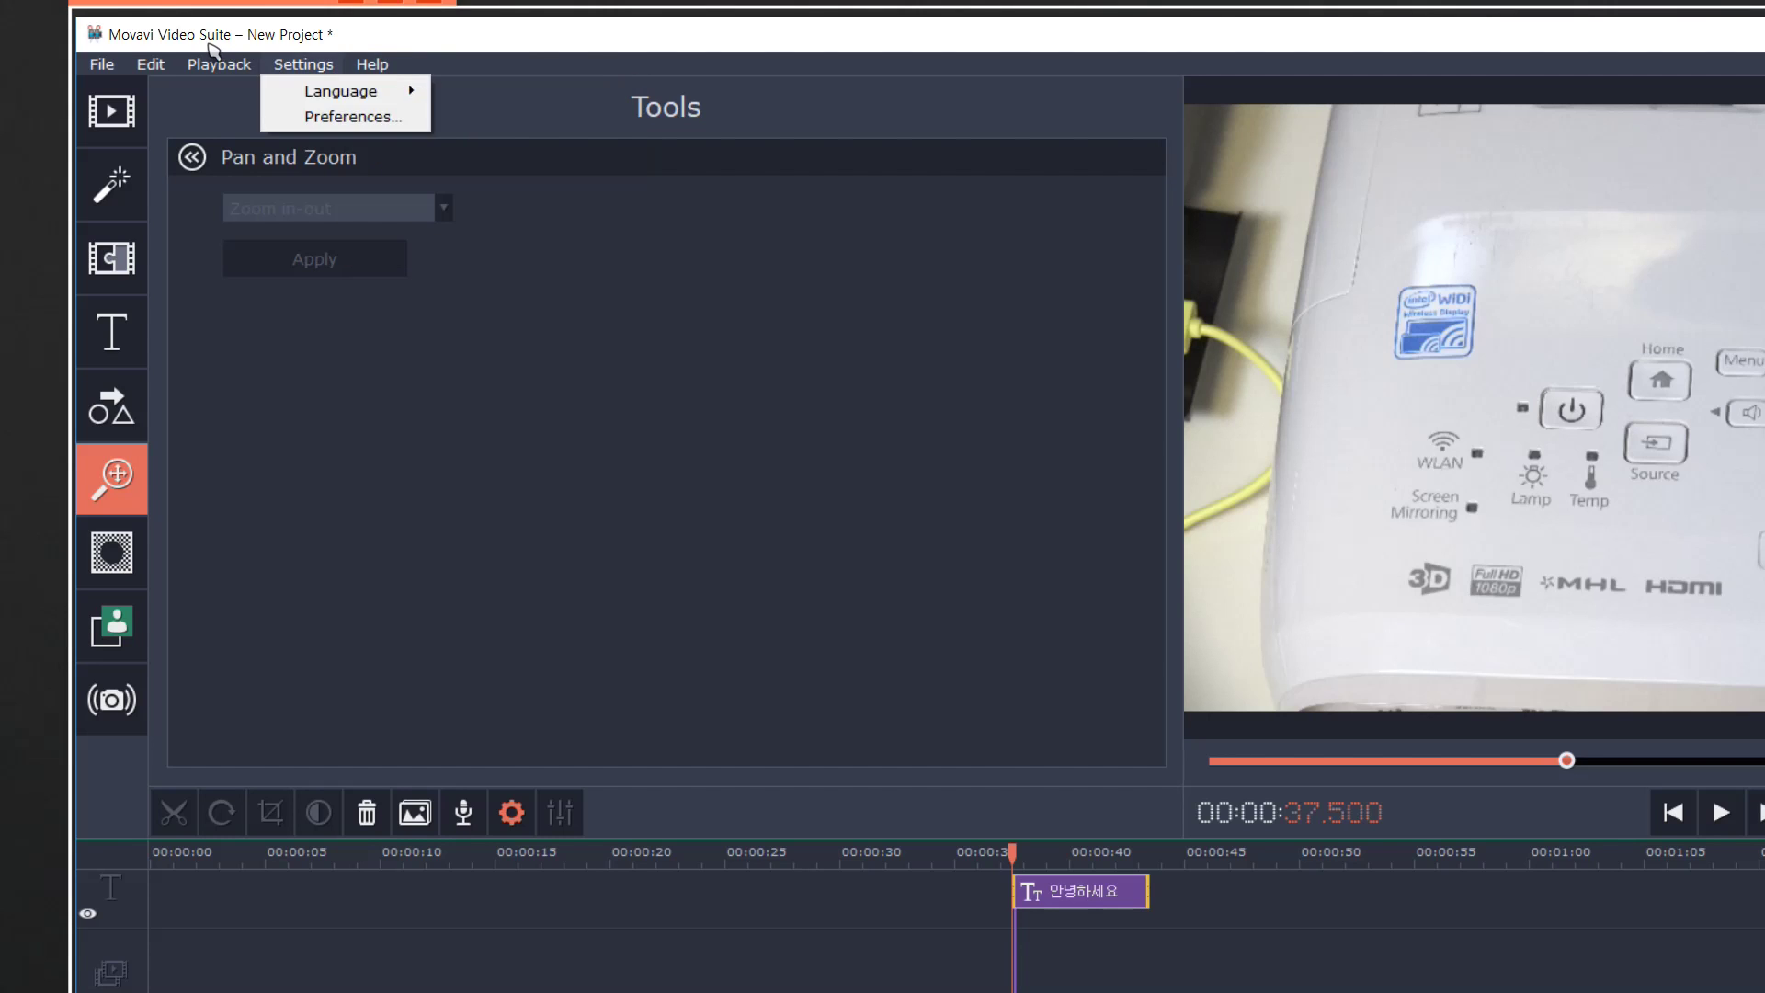
{"action": "left_click", "coordinate": [304, 64]}
{"action": "left_click", "coordinate": [303, 65]}
{"action": "mouse_move", "coordinate": [340, 91]}
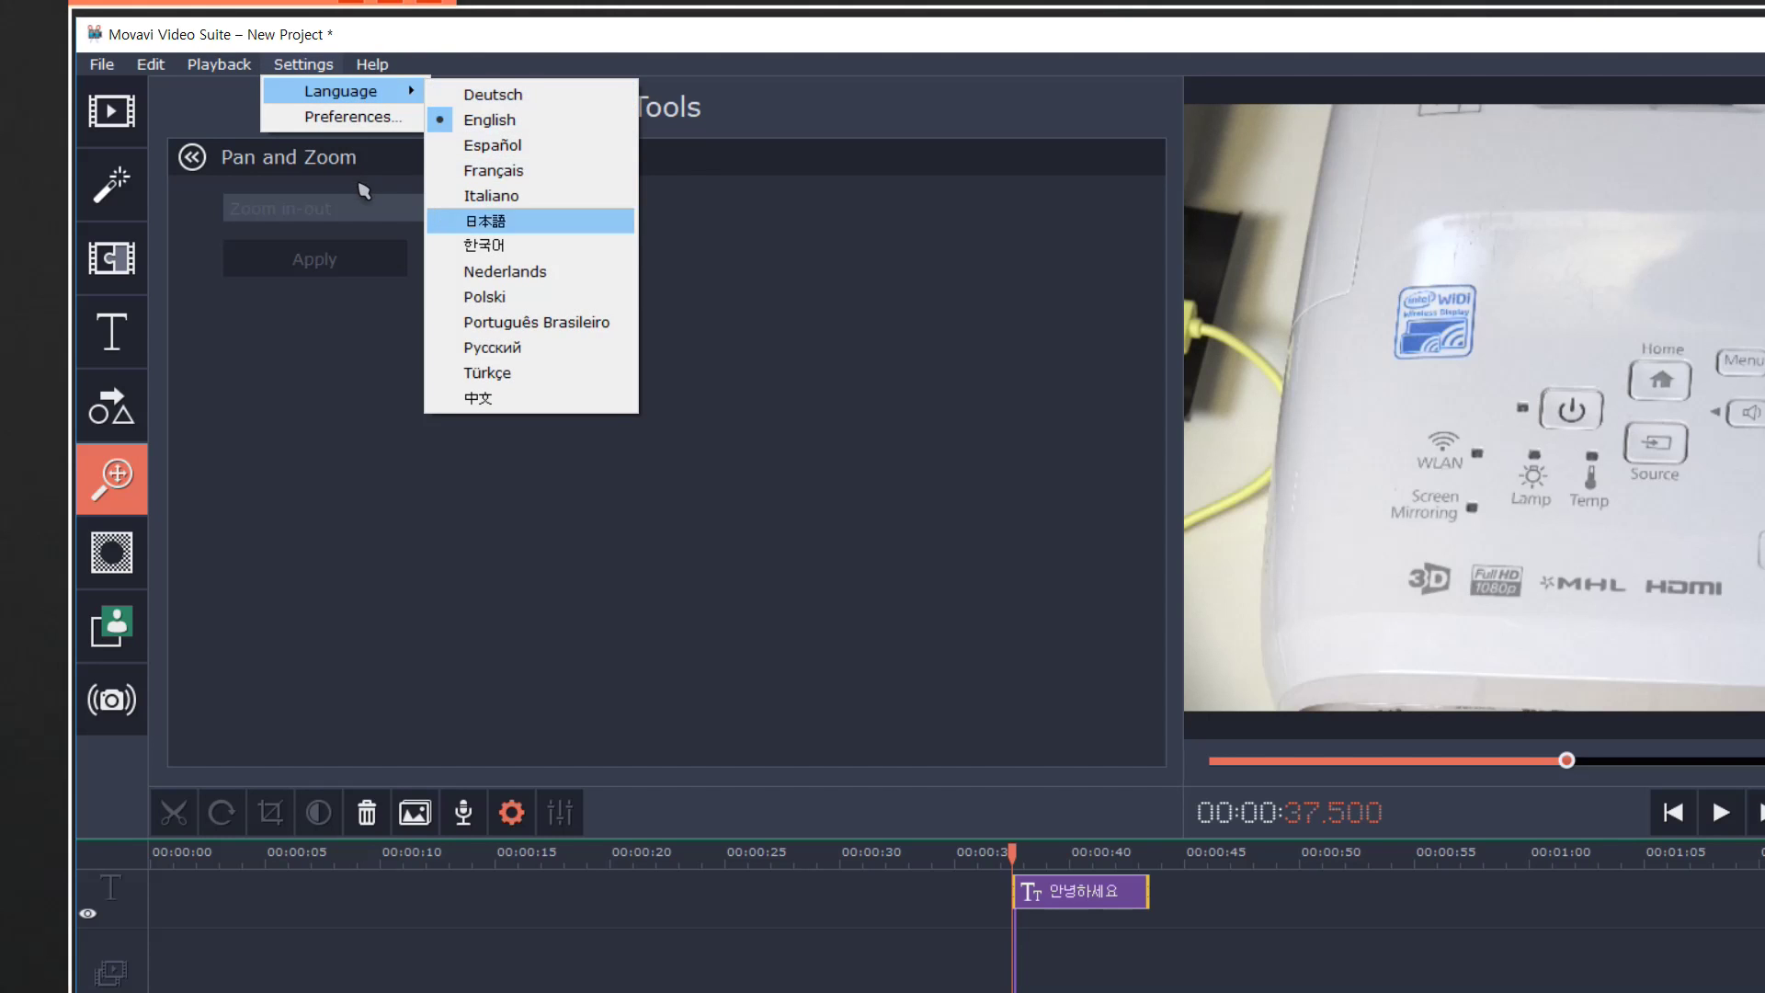
{"action": "left_click", "coordinate": [484, 245]}
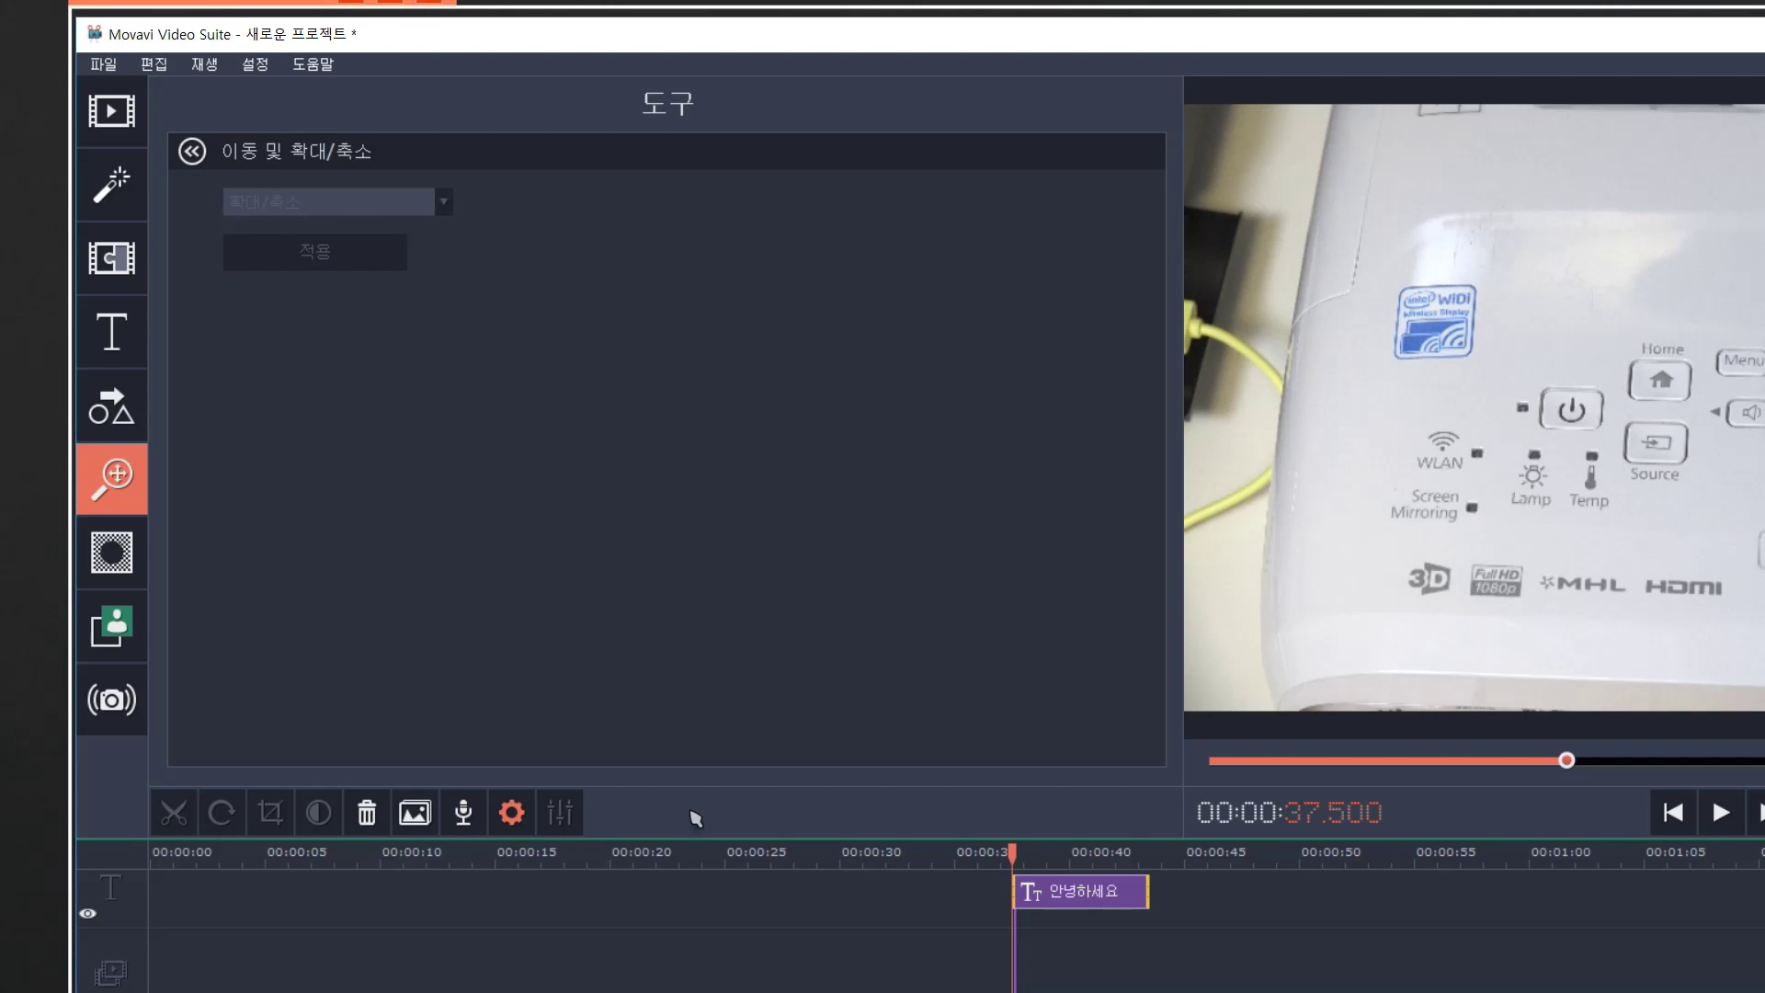
Step: Examine the Pan and Zoom (이동 및 확대/축소) and Stabilization (안정화) tools for clips on the timeline
{"action": "left_click", "coordinate": [719, 876]}
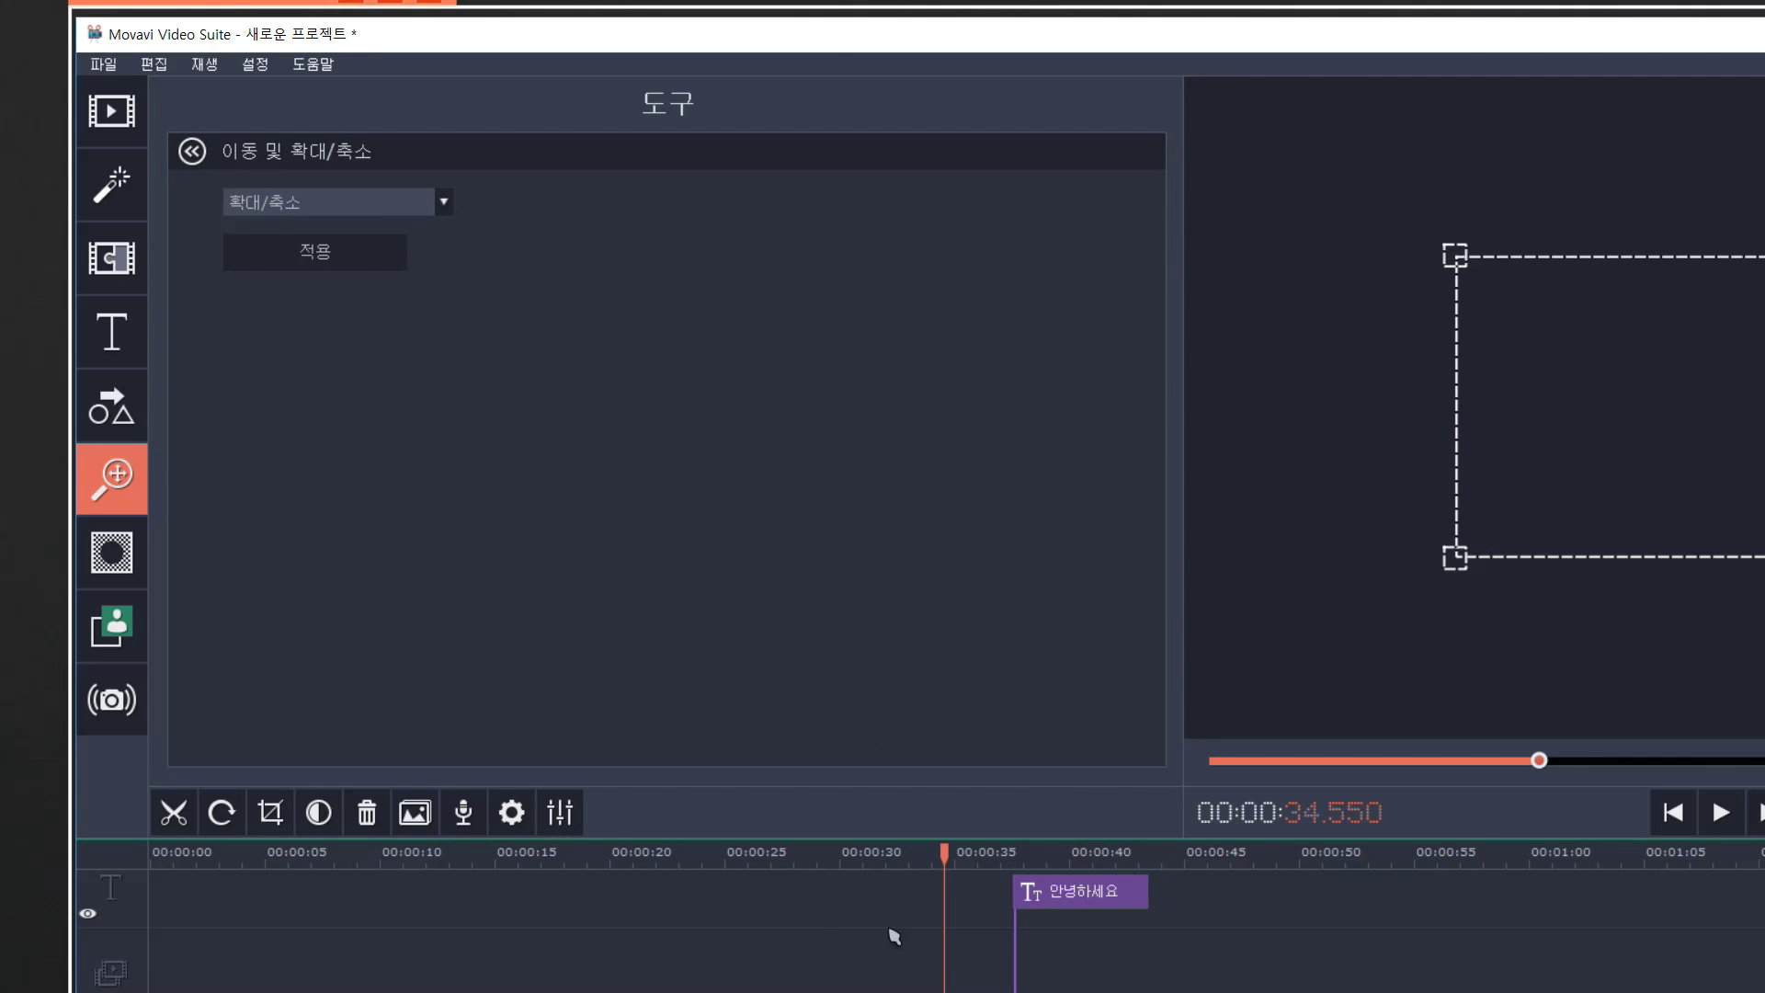
{"action": "left_click", "coordinate": [1012, 875]}
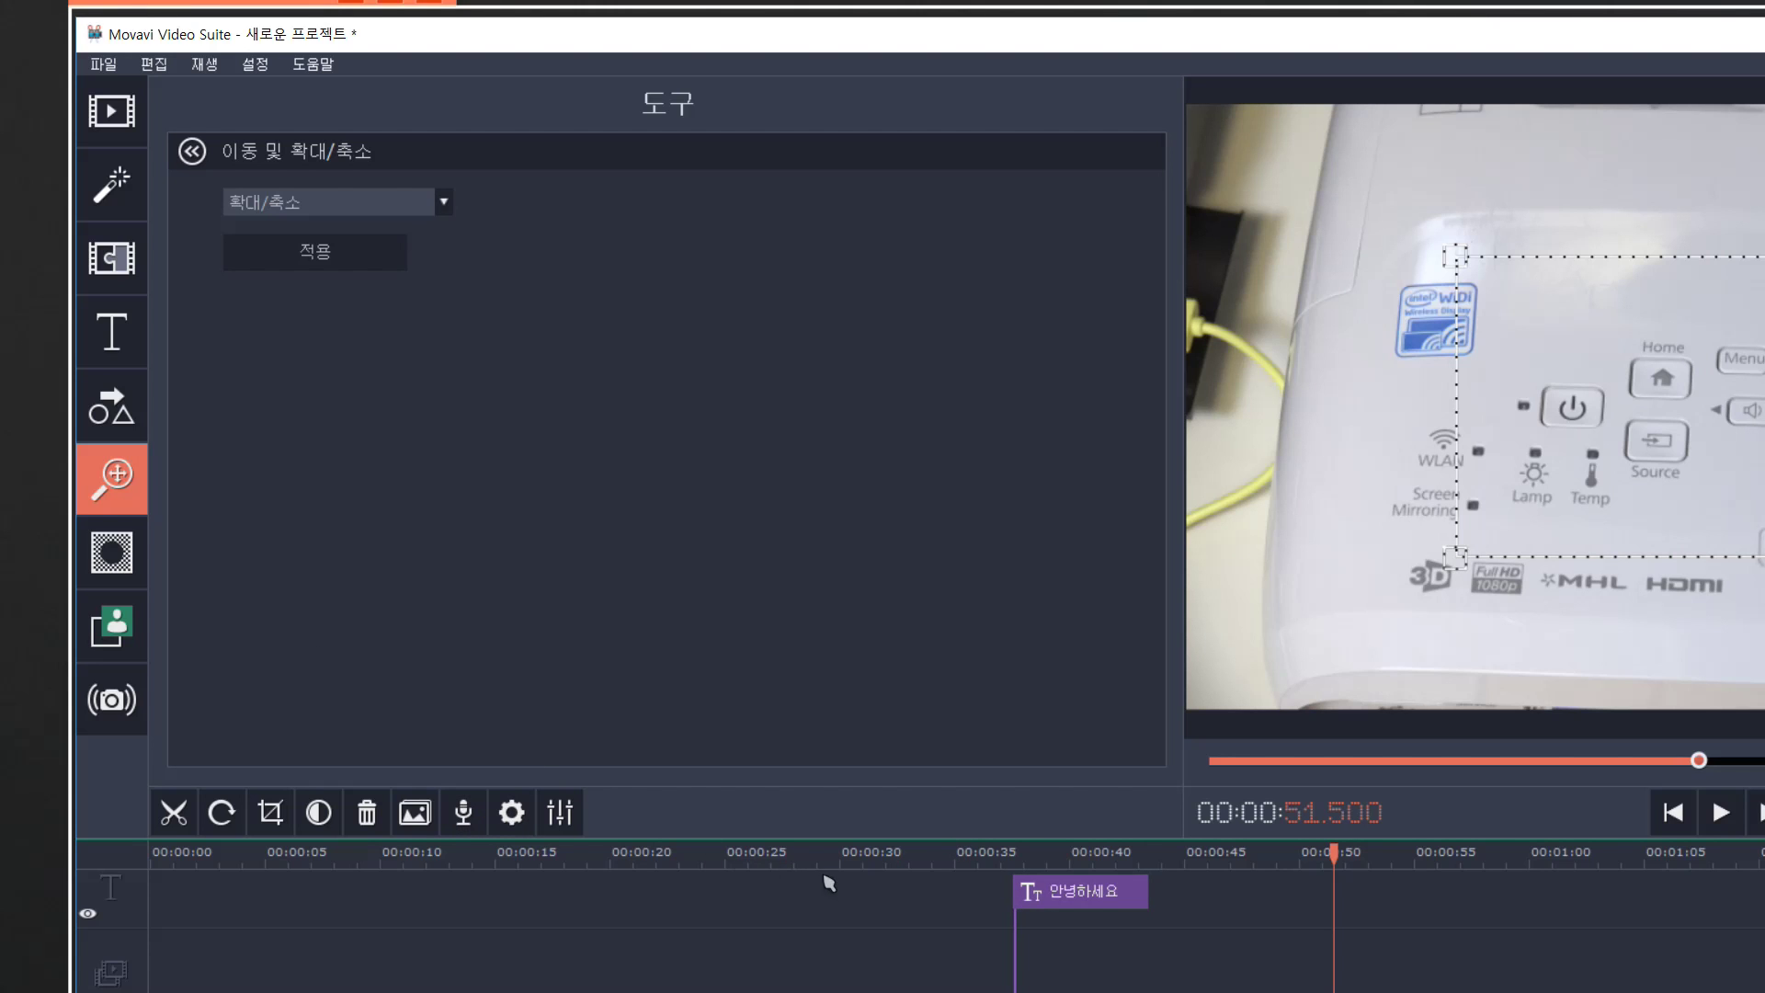
{"action": "left_click", "coordinate": [572, 857]}
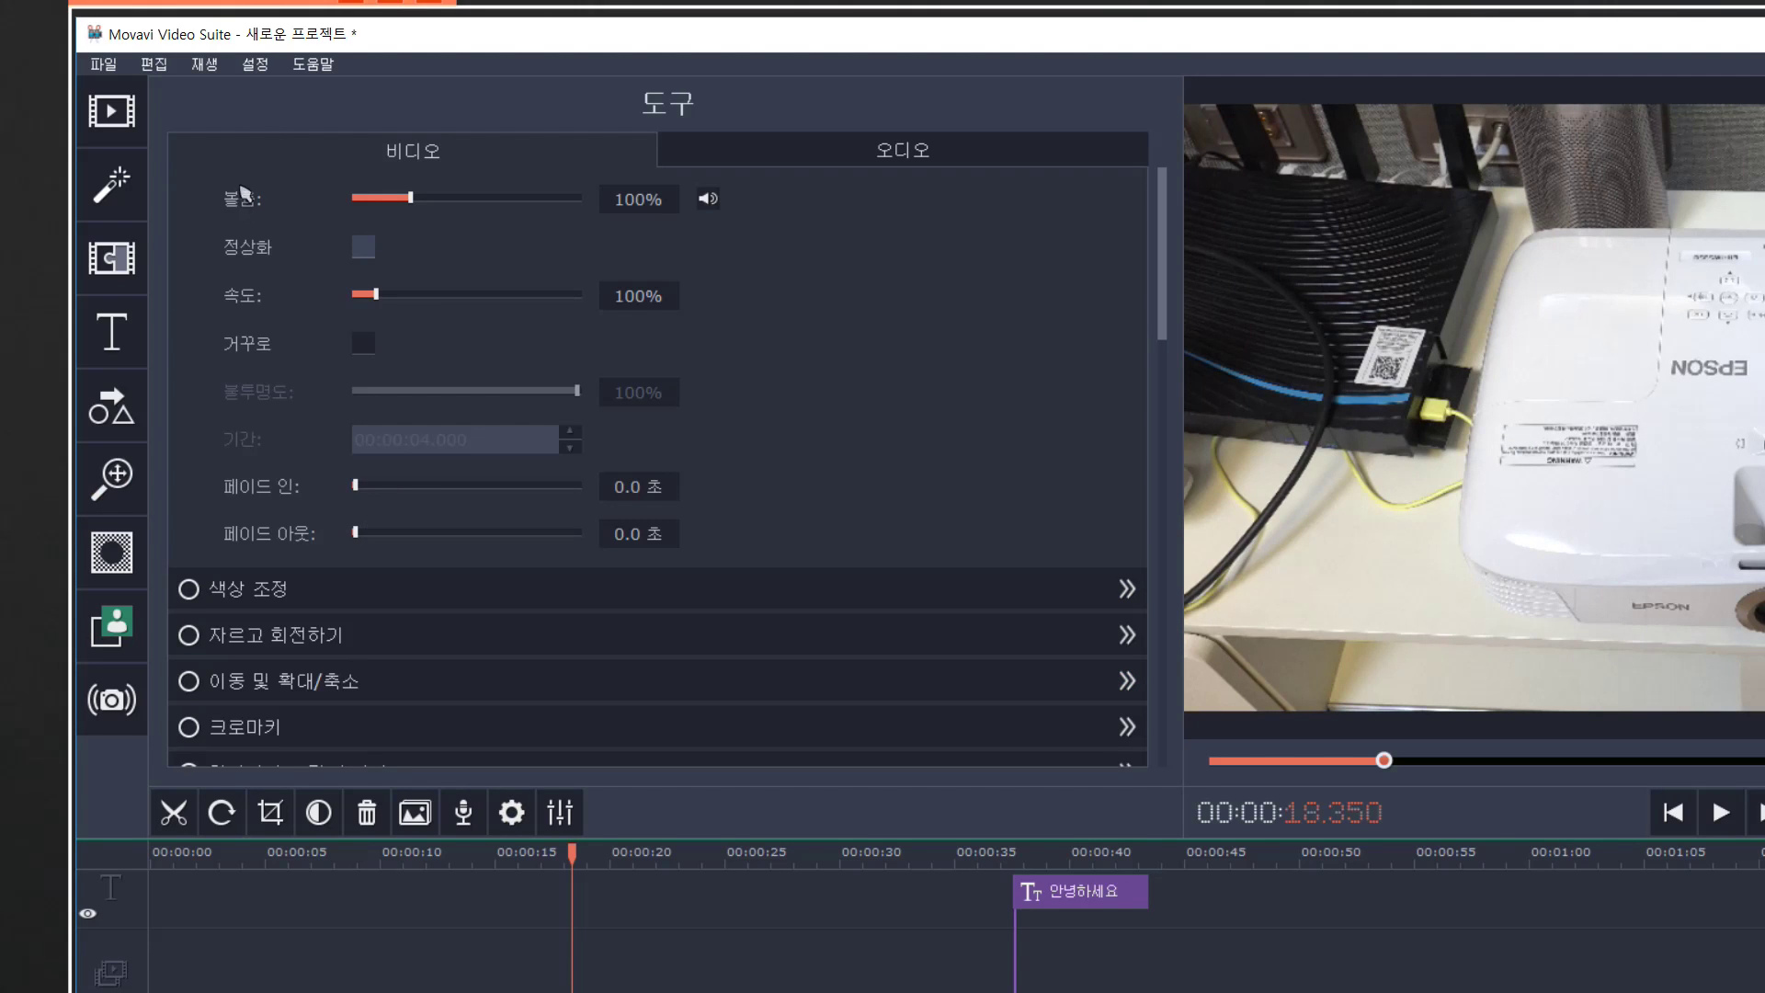
{"action": "scroll", "coordinate": [211, 565], "scroll_direction": "down", "scroll_amount": 2}
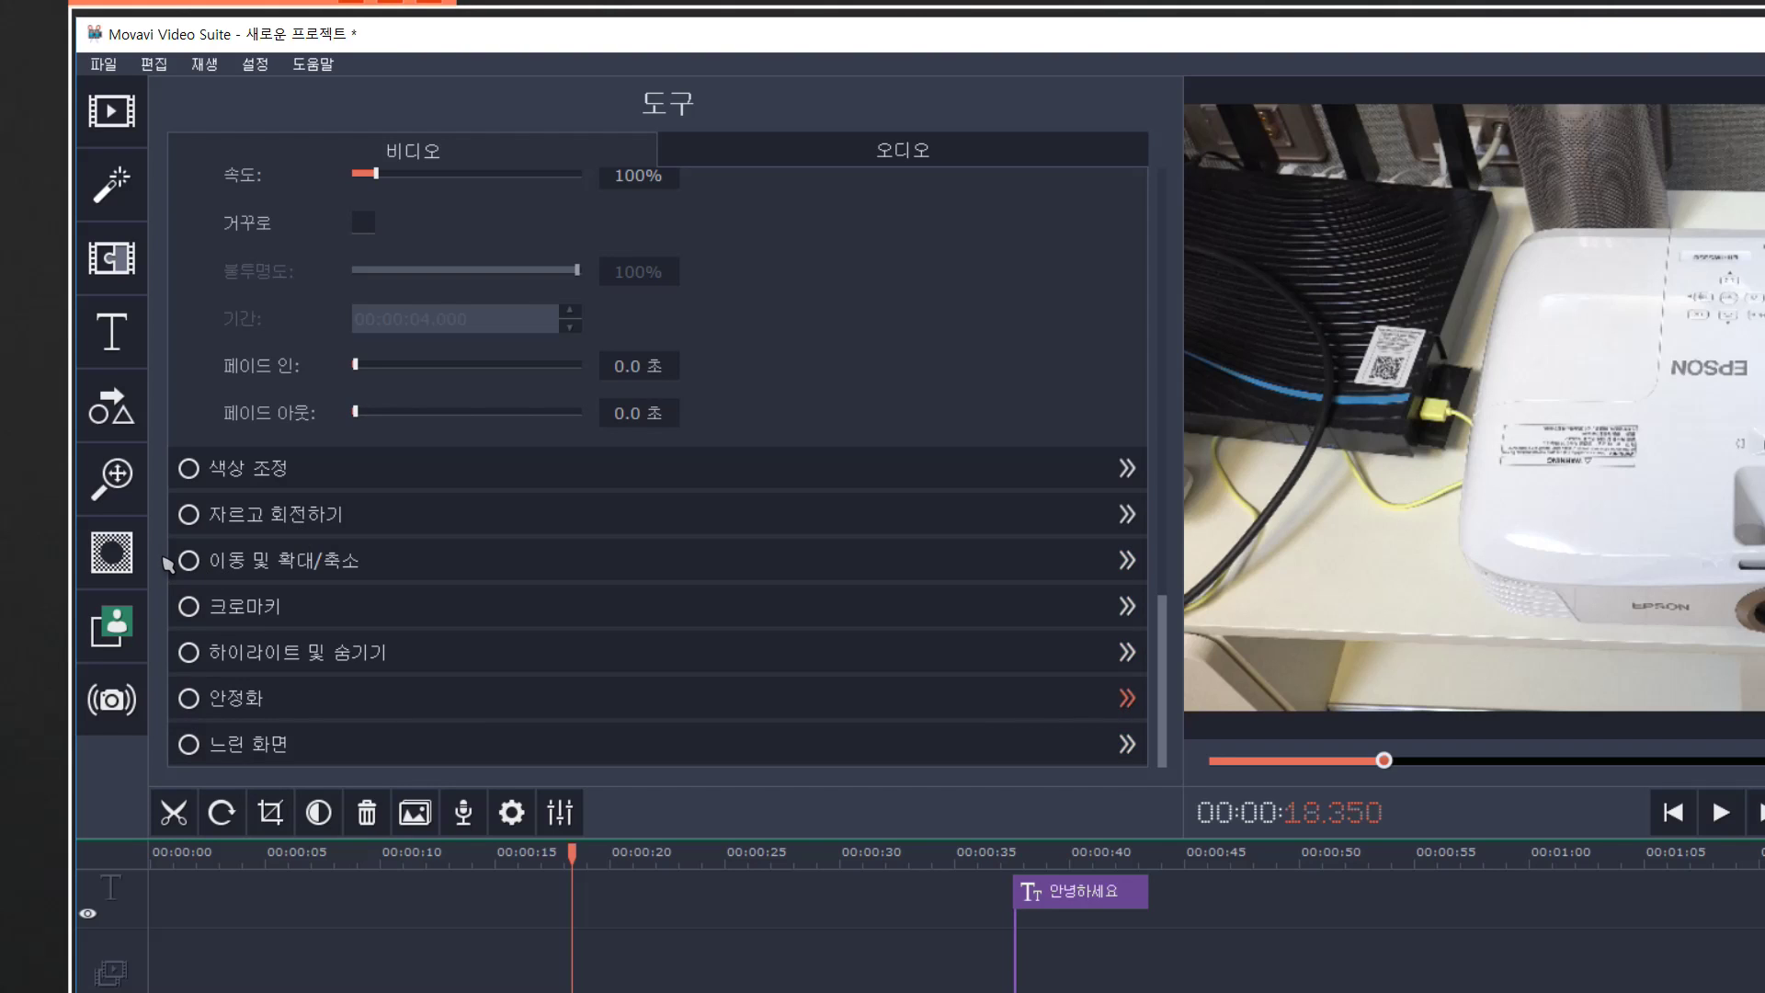
{"action": "left_click", "coordinate": [236, 697]}
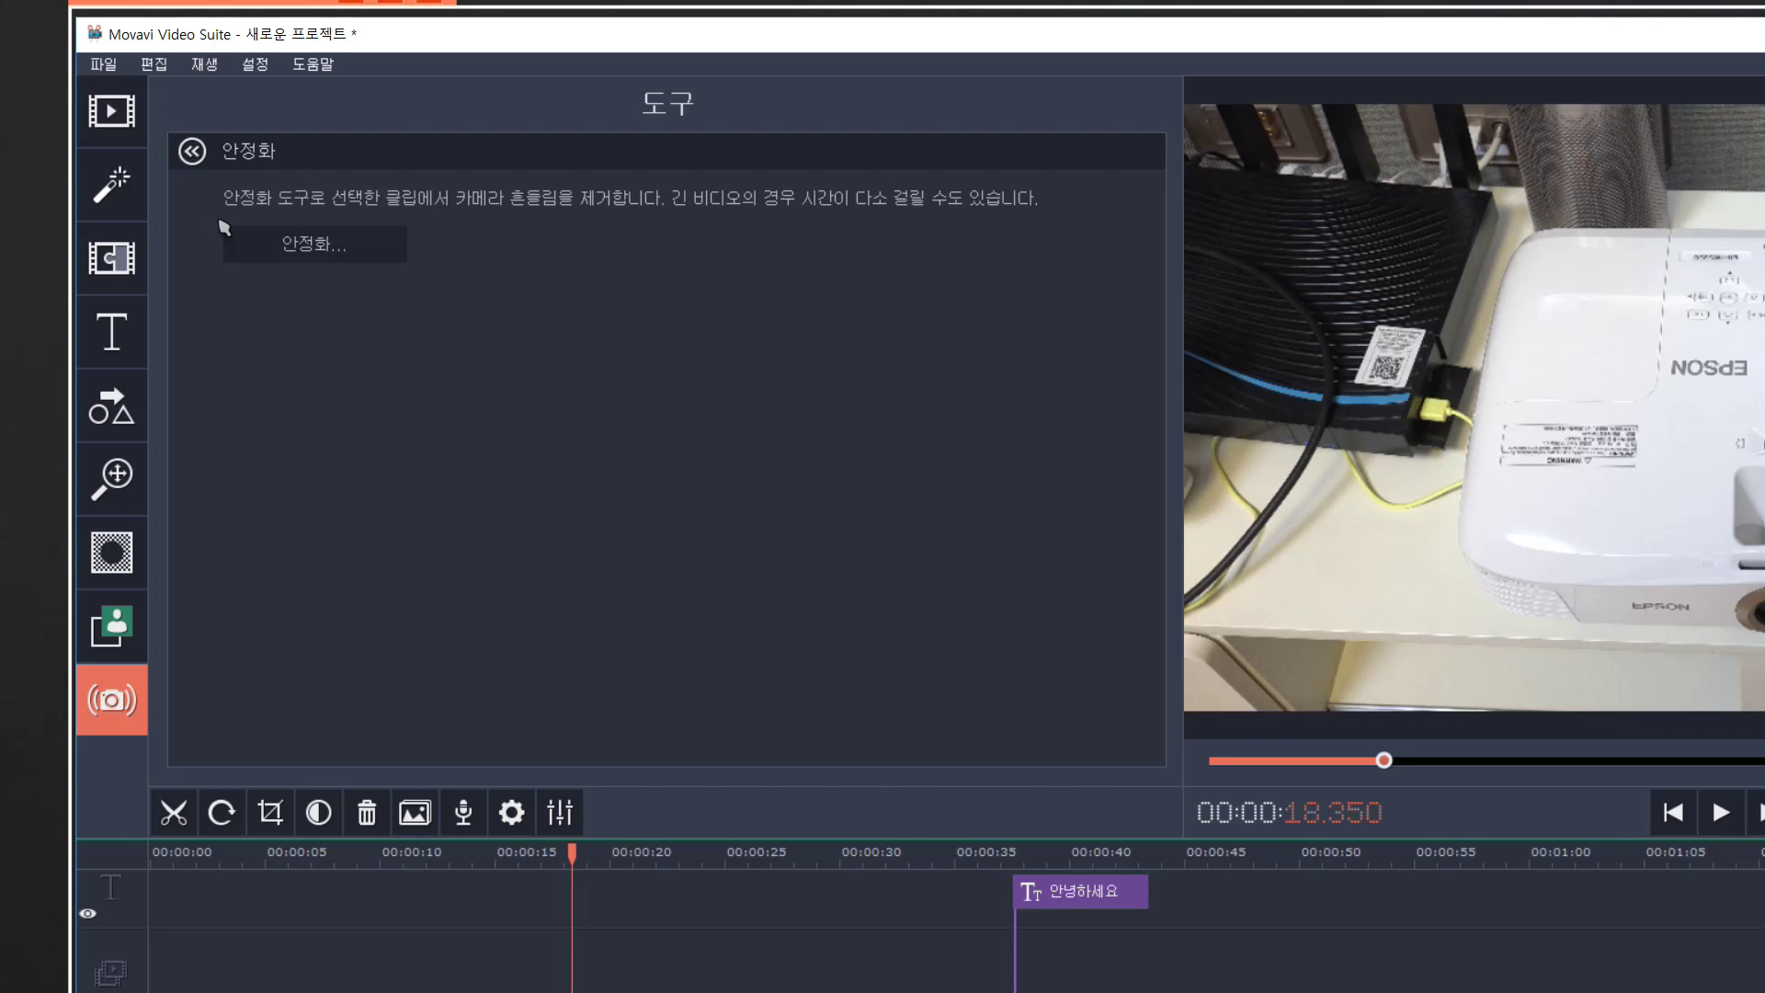
{"action": "left_click", "coordinate": [99, 119]}
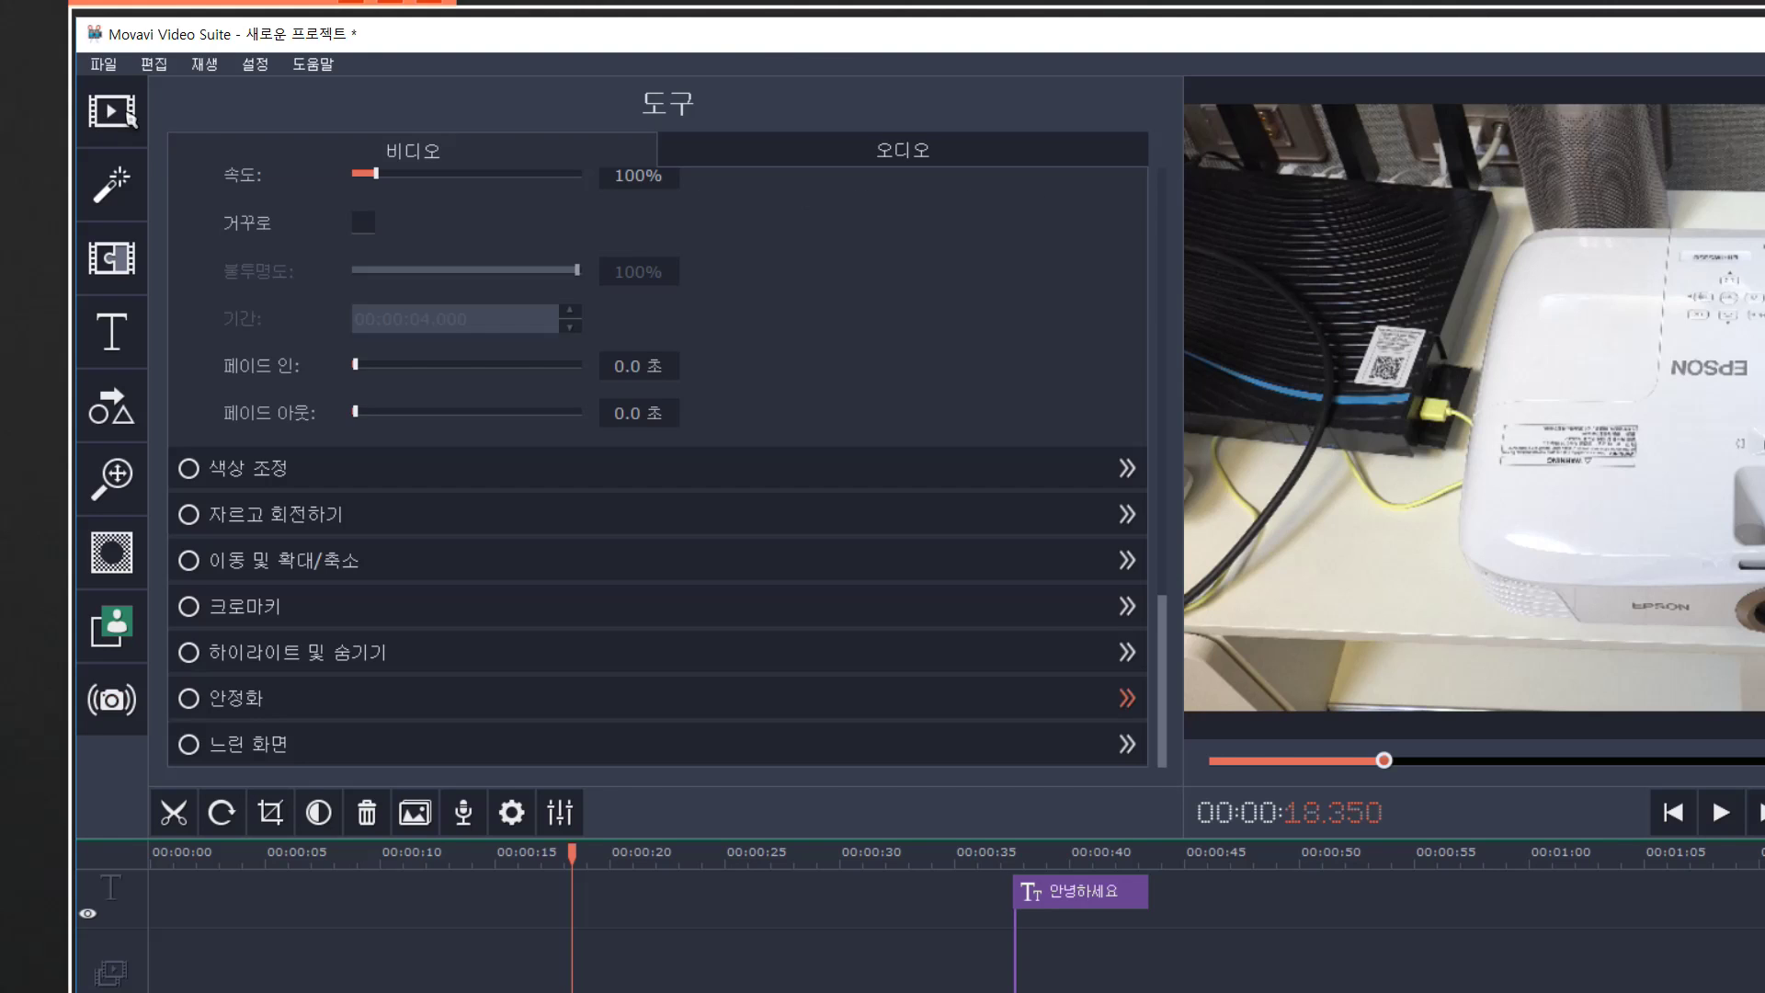
Step: Apply Chroma Key (크로마키) to the C0002.MP4 clip on the overlay track, picking the transparent colour from the picture
{"action": "left_click", "coordinate": [245, 606]}
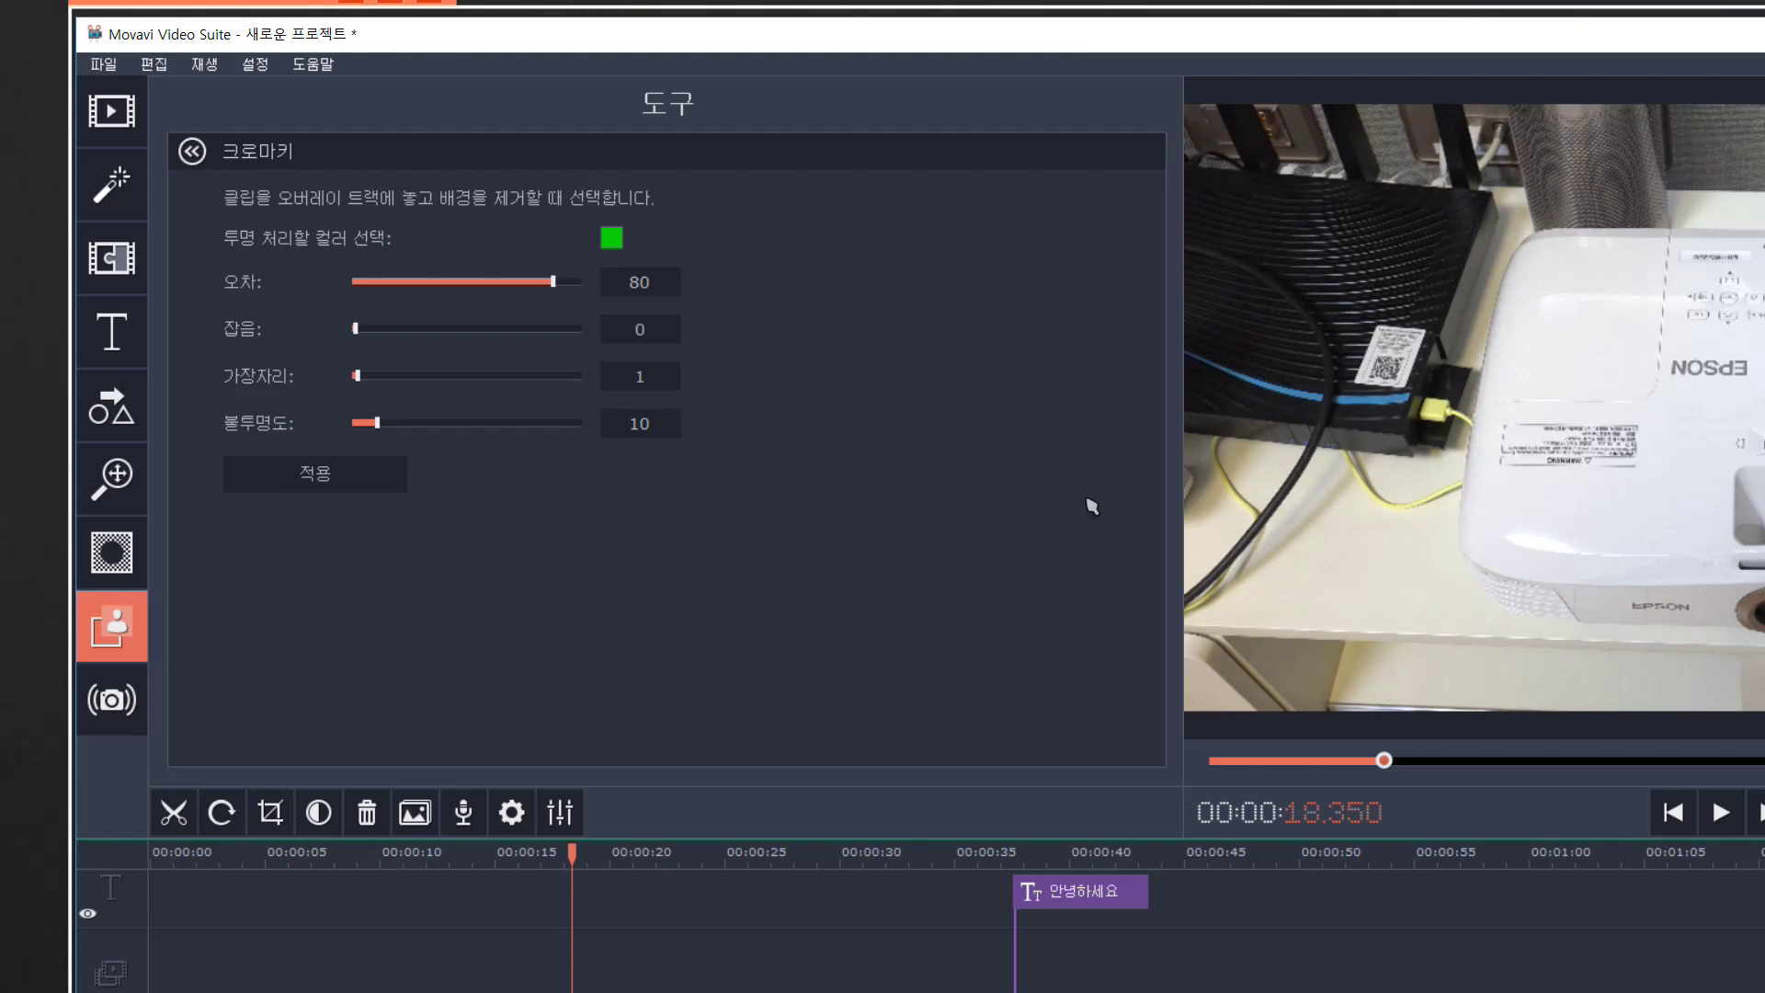
{"action": "left_click", "coordinate": [1055, 412]}
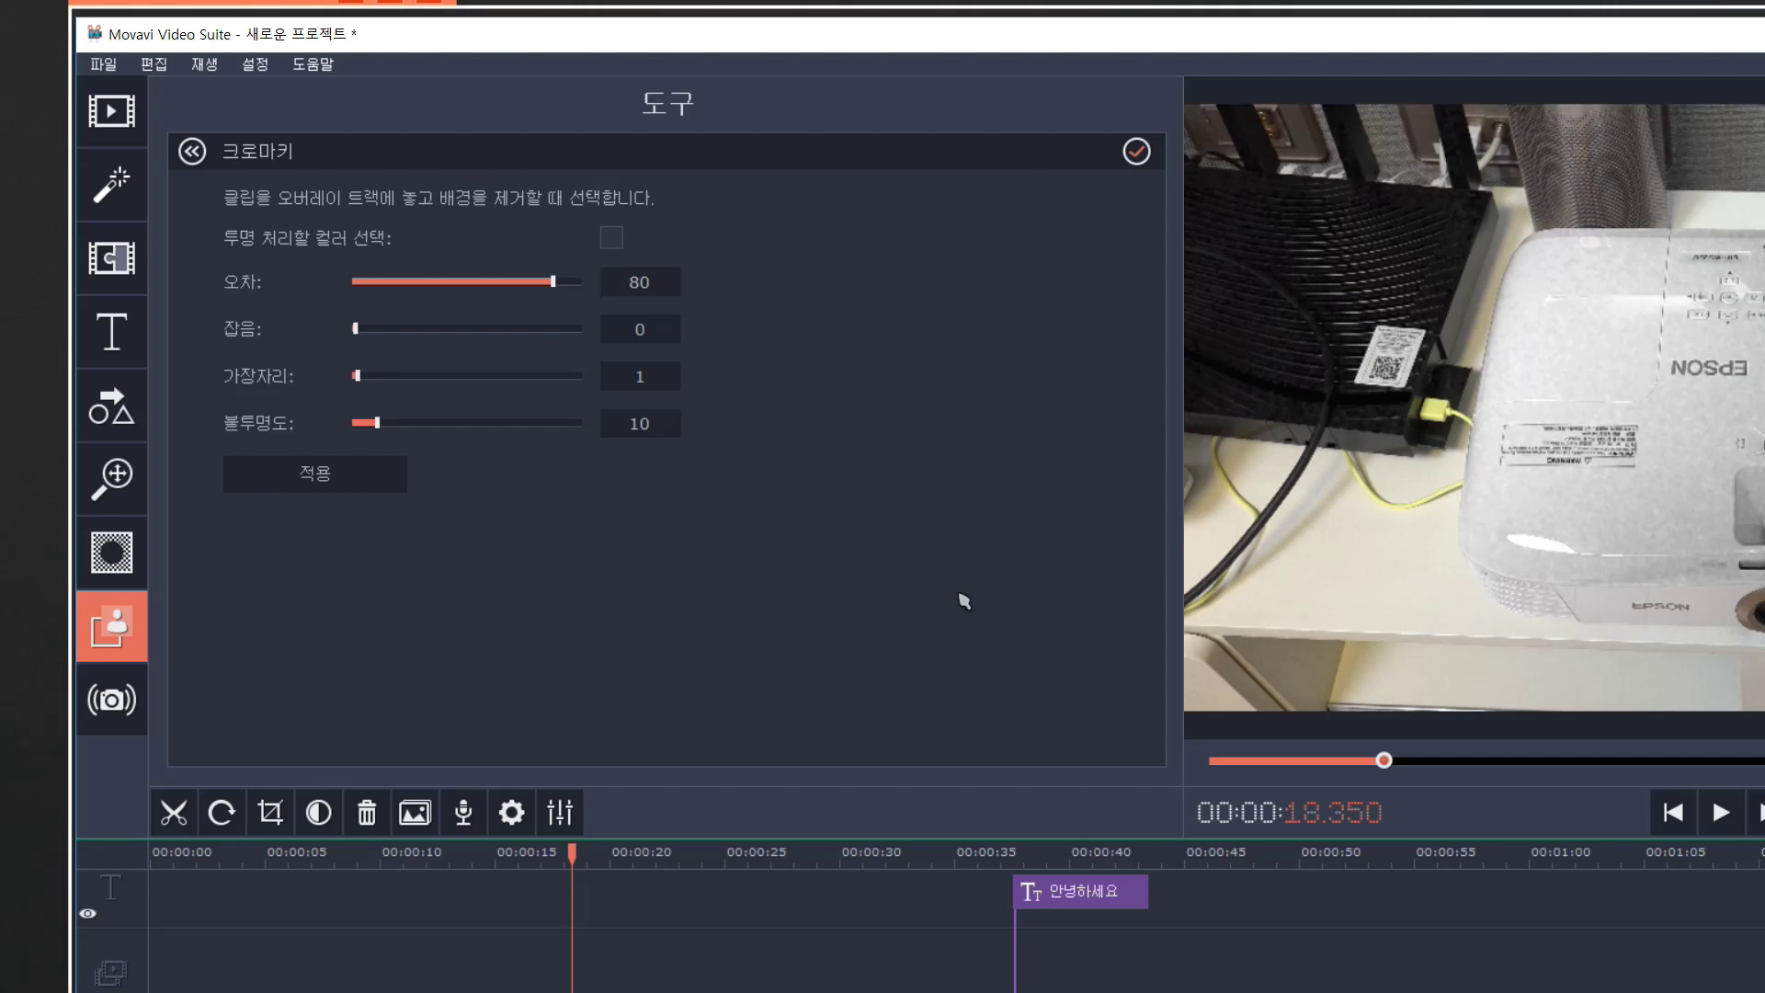
{"action": "left_click", "coordinate": [511, 812]}
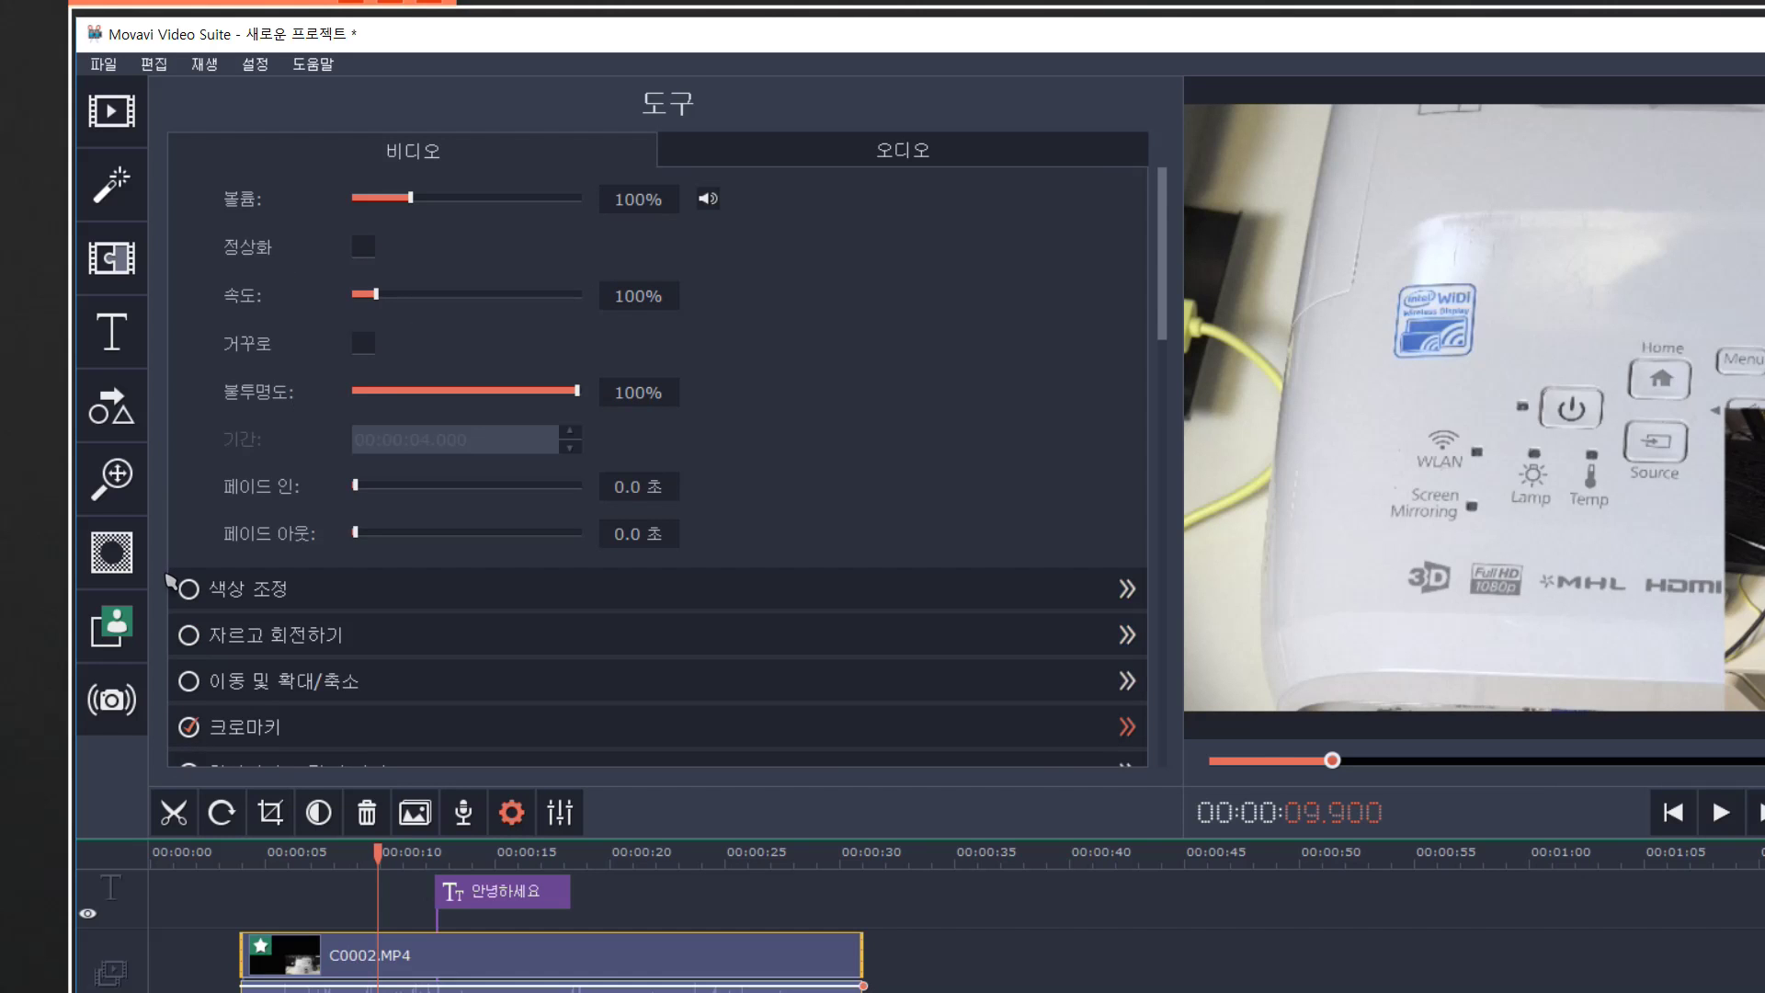
{"action": "left_click", "coordinate": [1187, 278]}
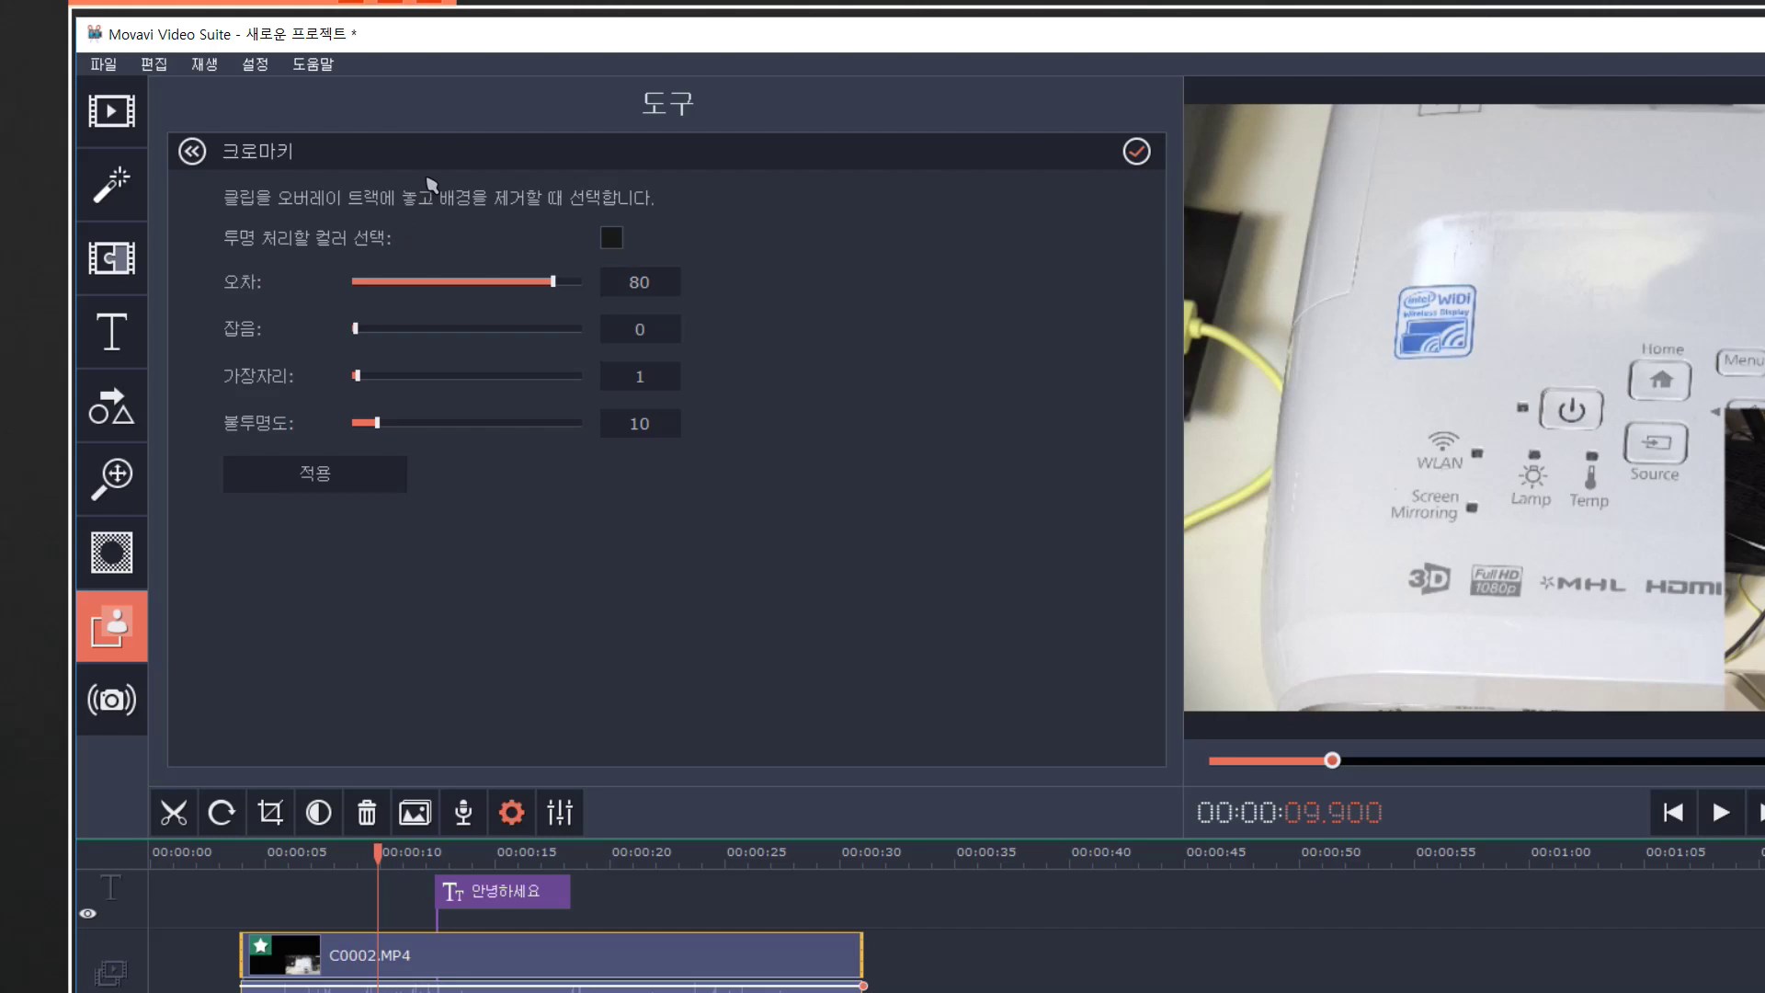
{"action": "left_click", "coordinate": [611, 238]}
{"action": "left_click", "coordinate": [1218, 246]}
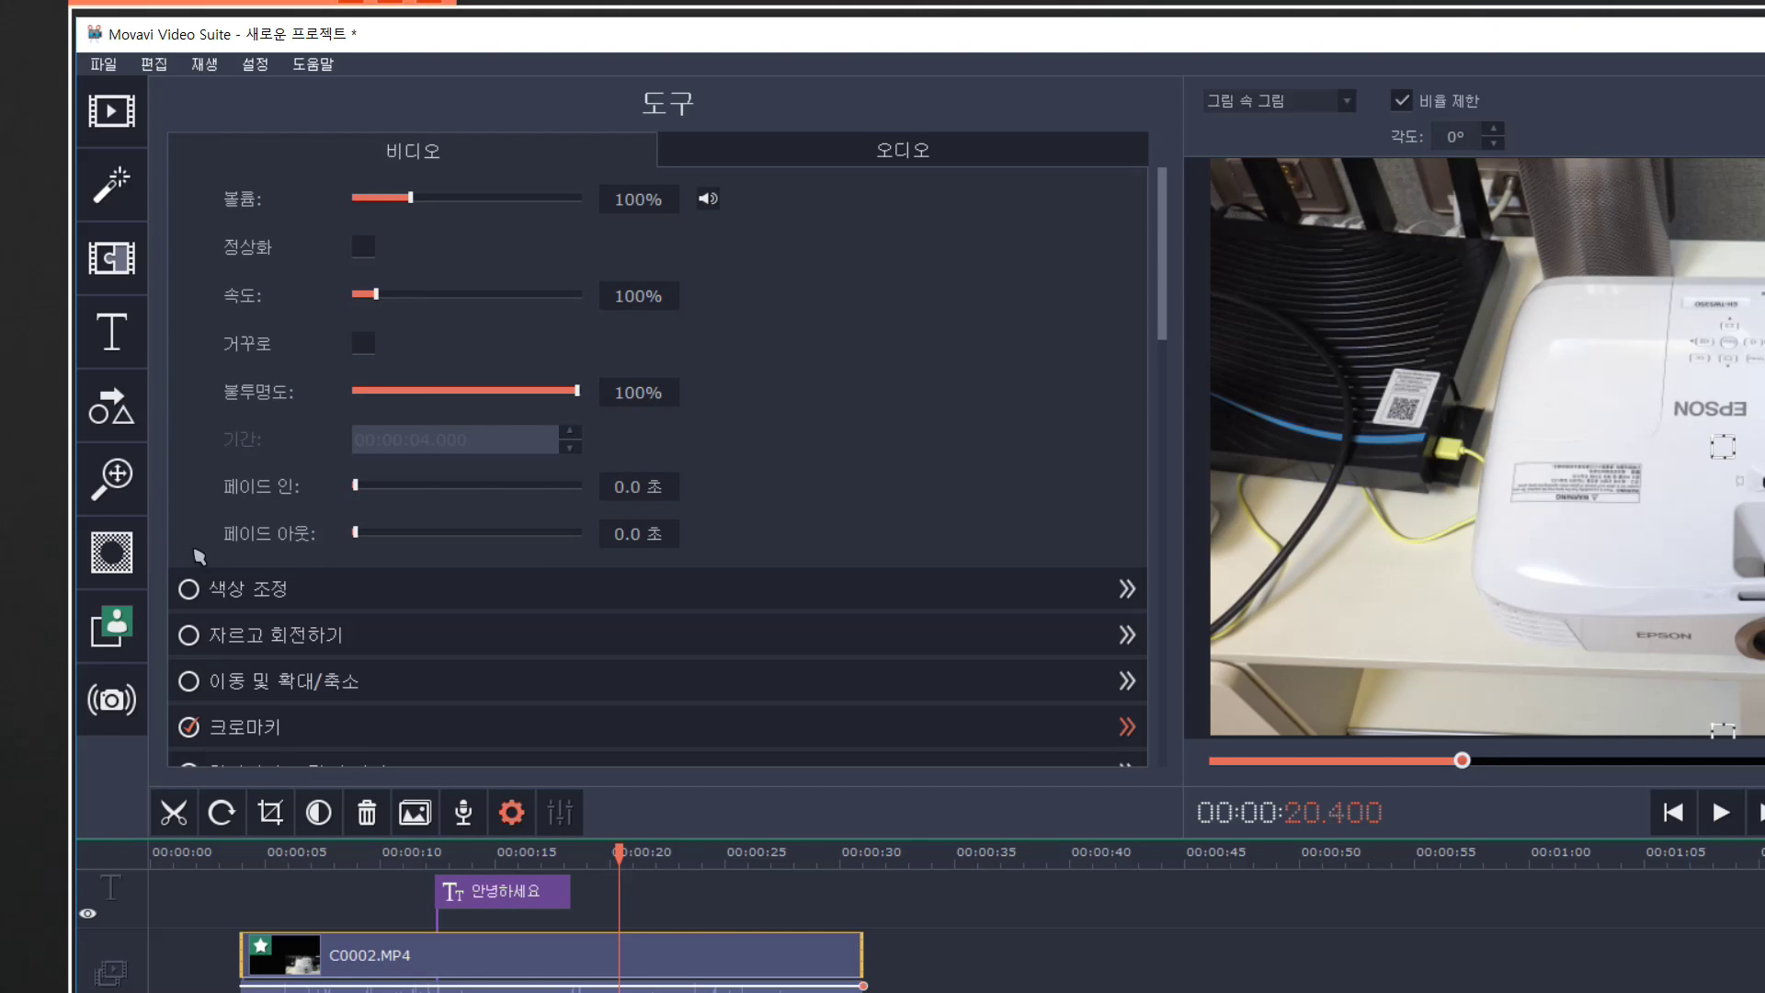
Step: Examine the overlay clip's crop and rotate, Pan and Zoom, colour adjustment and slow motion tools
{"action": "scroll", "coordinate": [198, 556], "scroll_direction": "down", "scroll_amount": 3}
{"action": "left_click", "coordinate": [241, 512]}
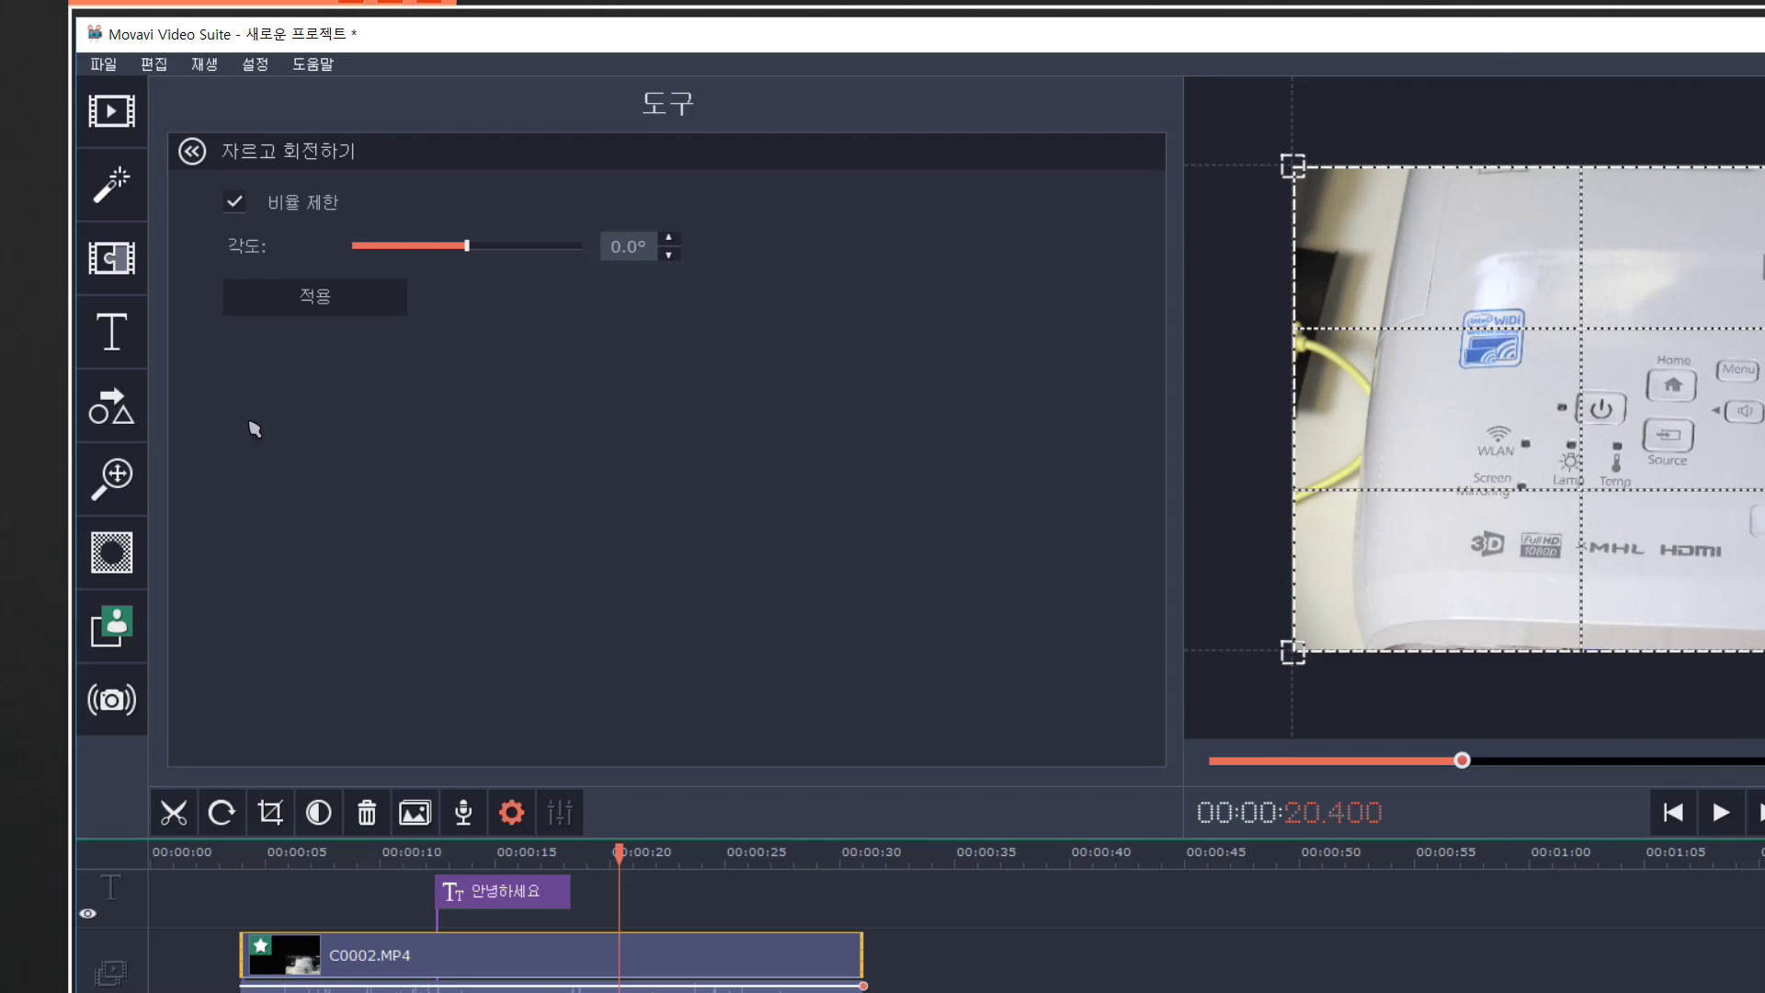
{"action": "left_click", "coordinate": [191, 151]}
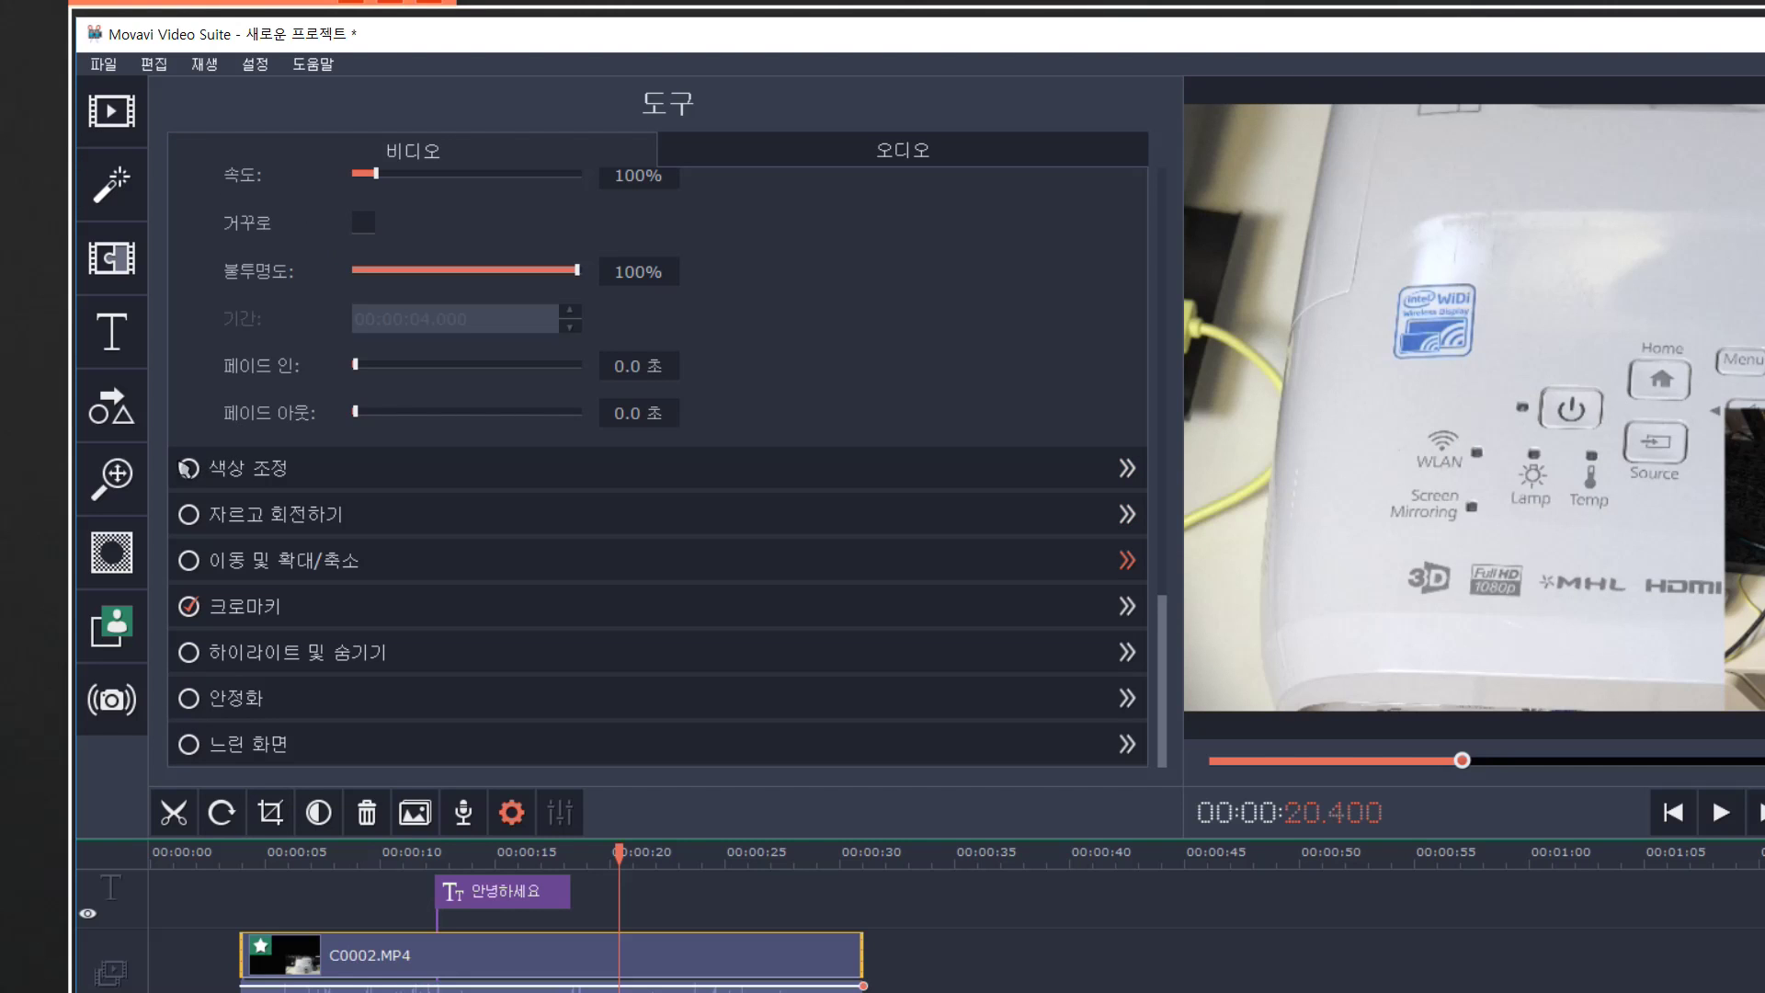
{"action": "left_click", "coordinate": [241, 560]}
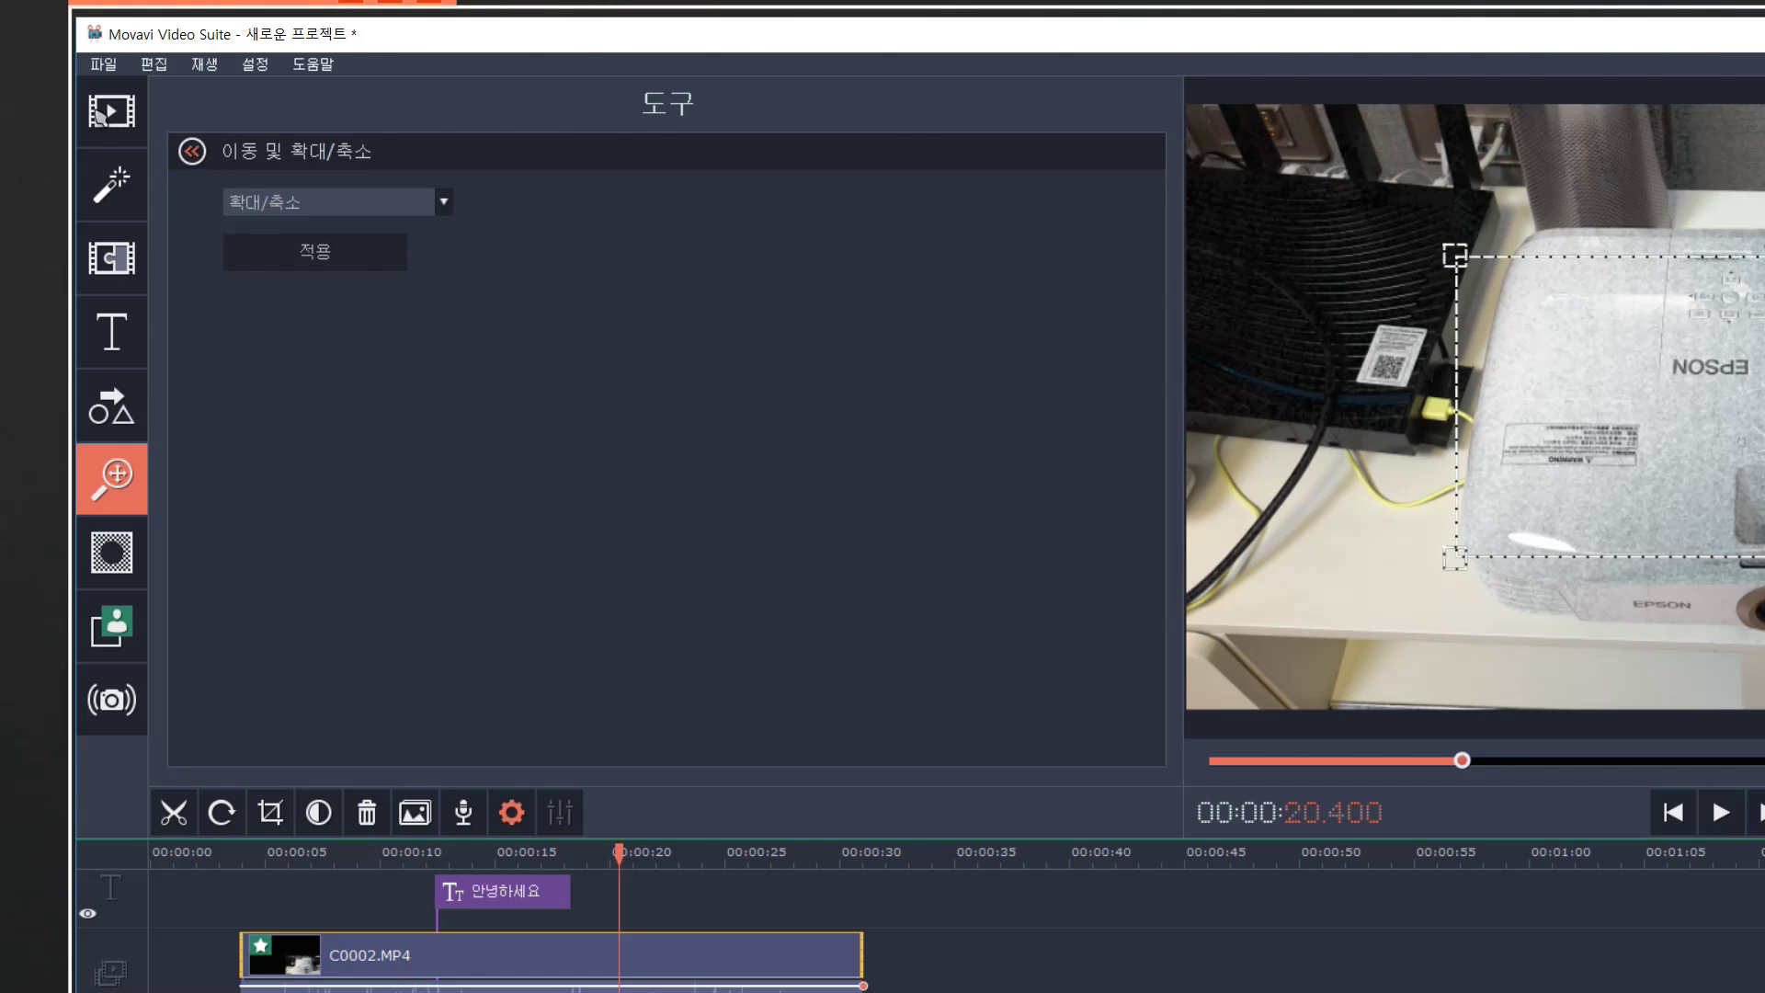
{"action": "left_click", "coordinate": [191, 151]}
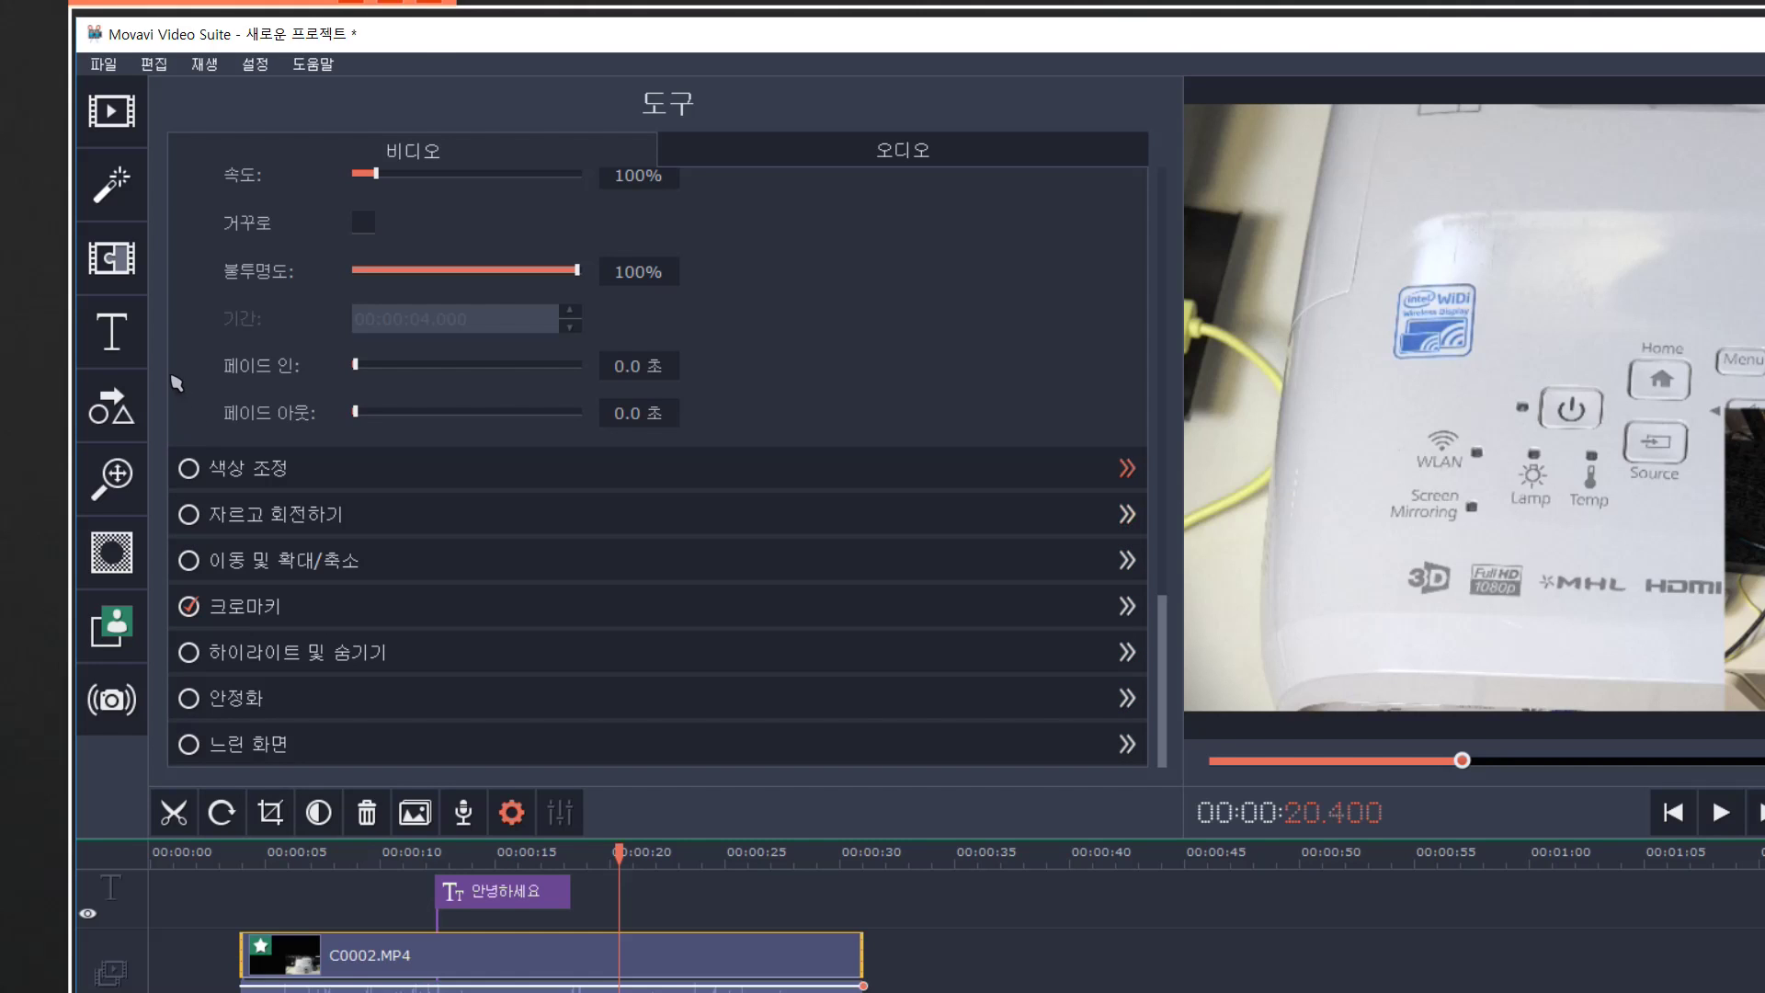
{"action": "left_click", "coordinate": [239, 468]}
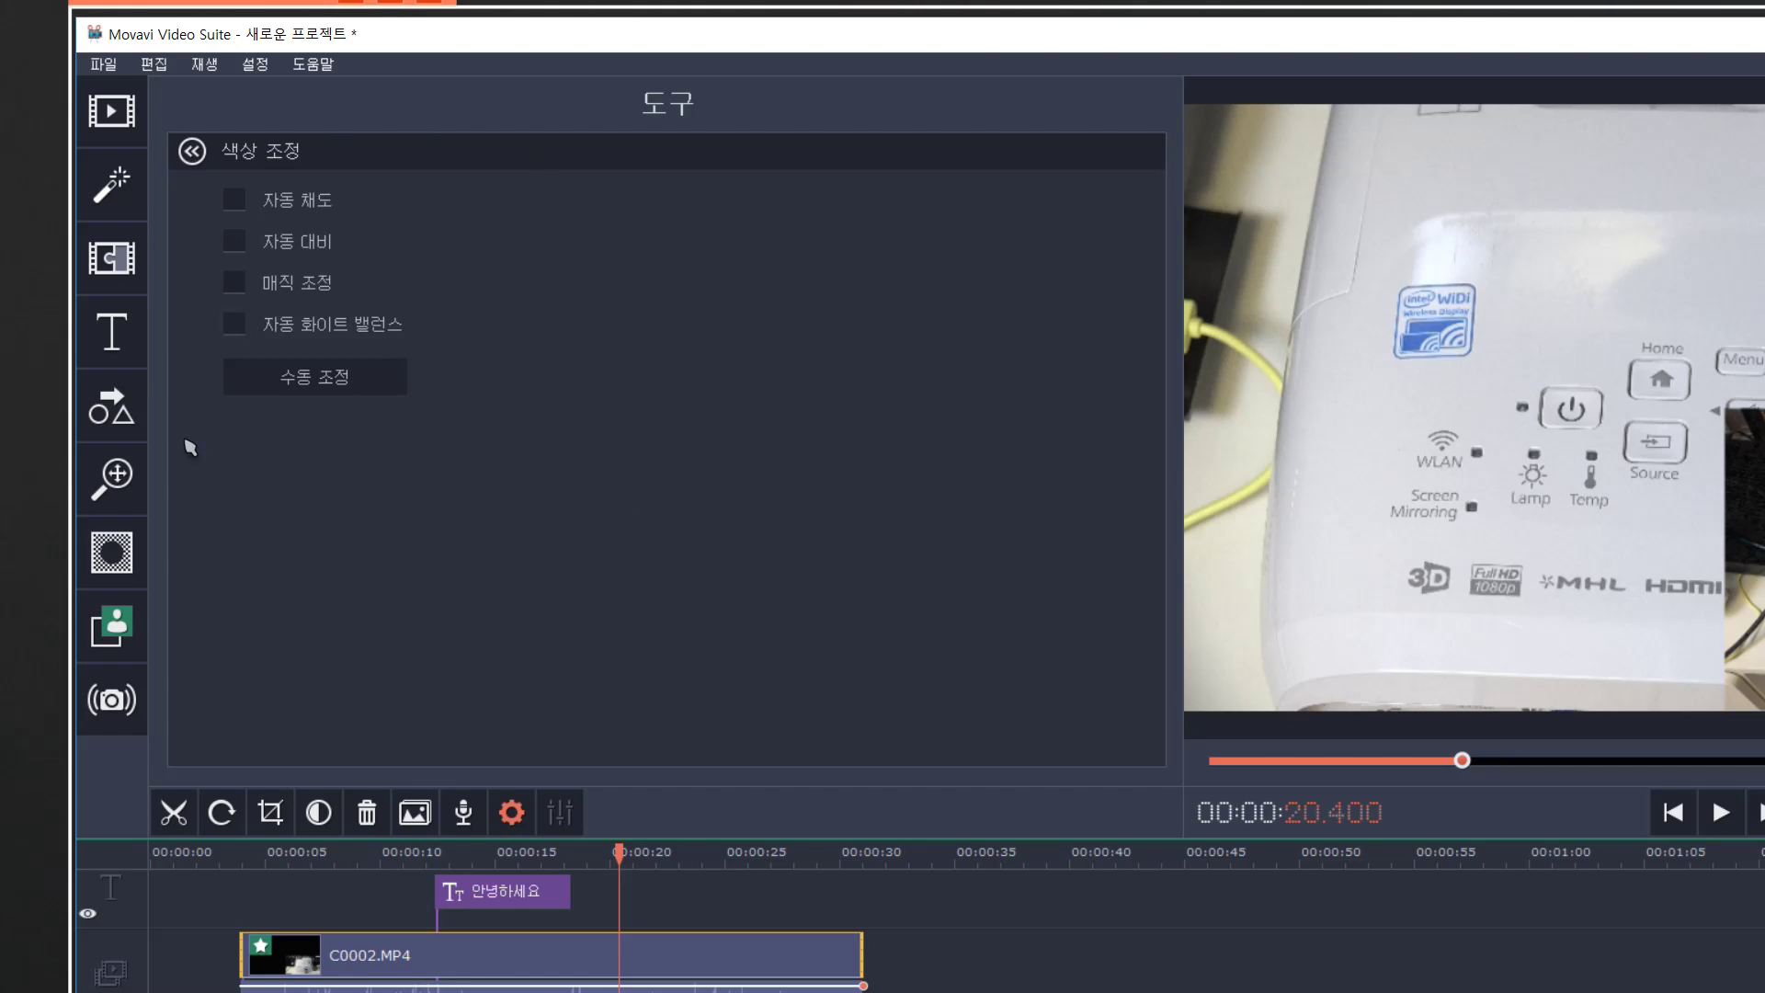
{"action": "left_click", "coordinate": [192, 151]}
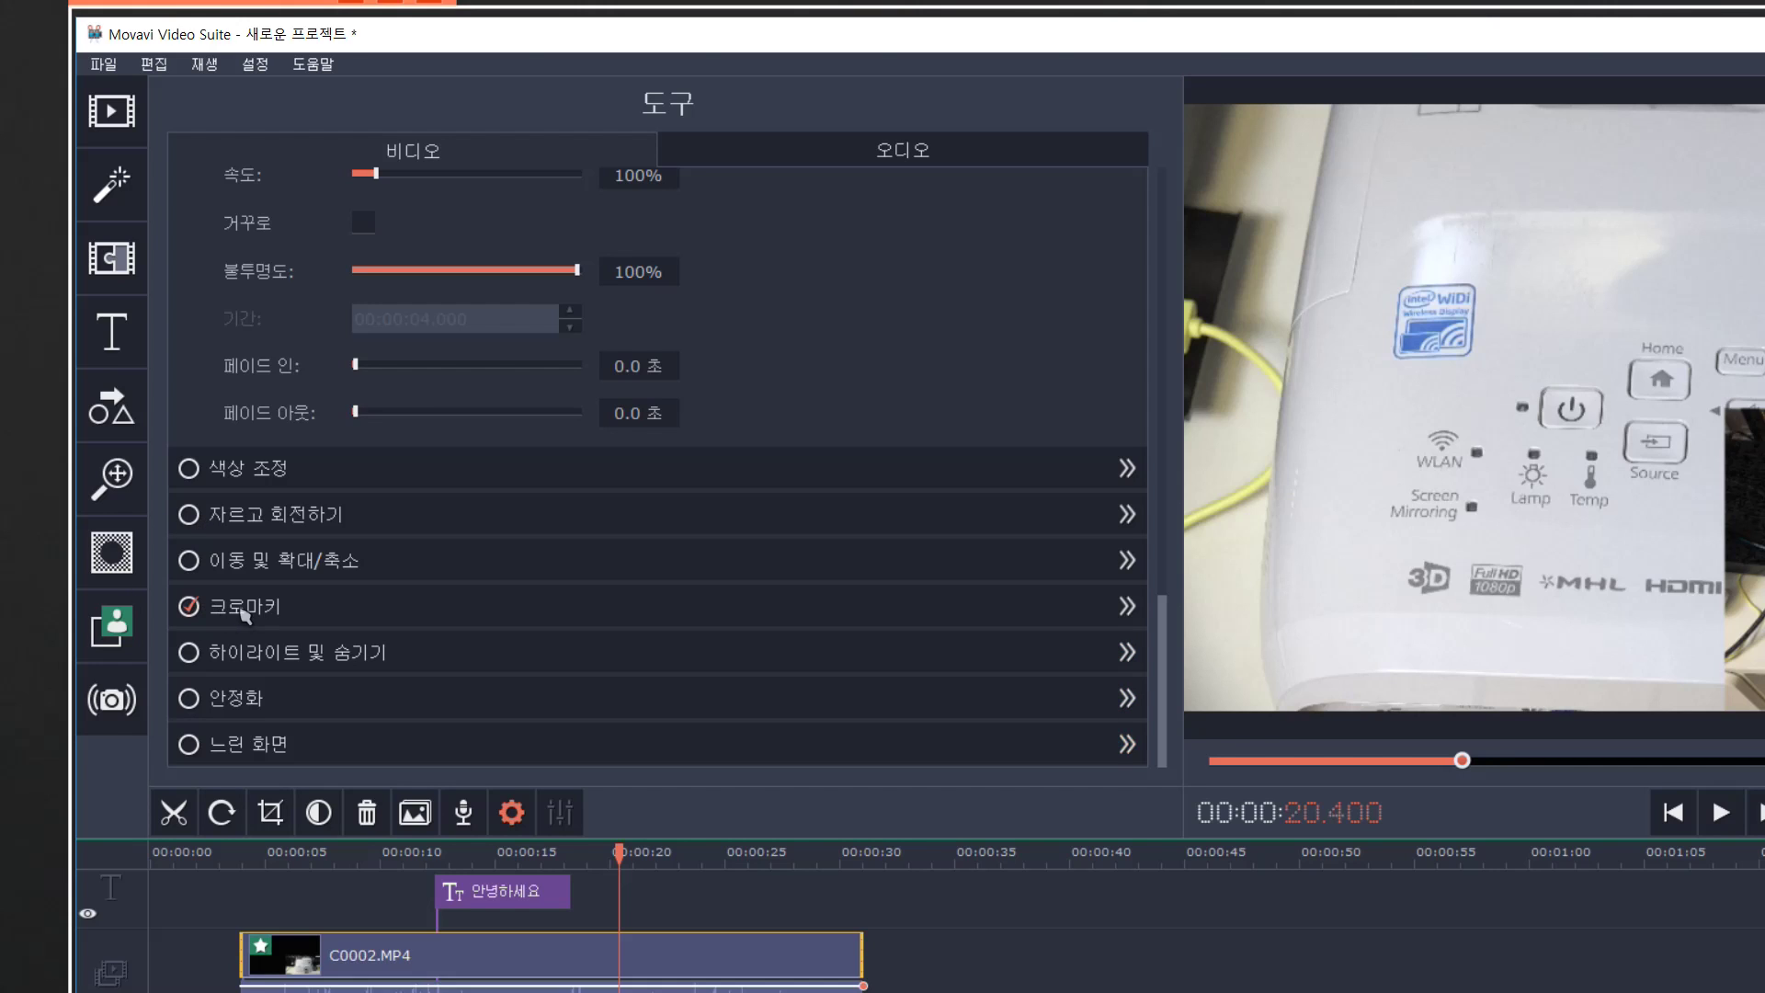
{"action": "left_click", "coordinate": [322, 602]}
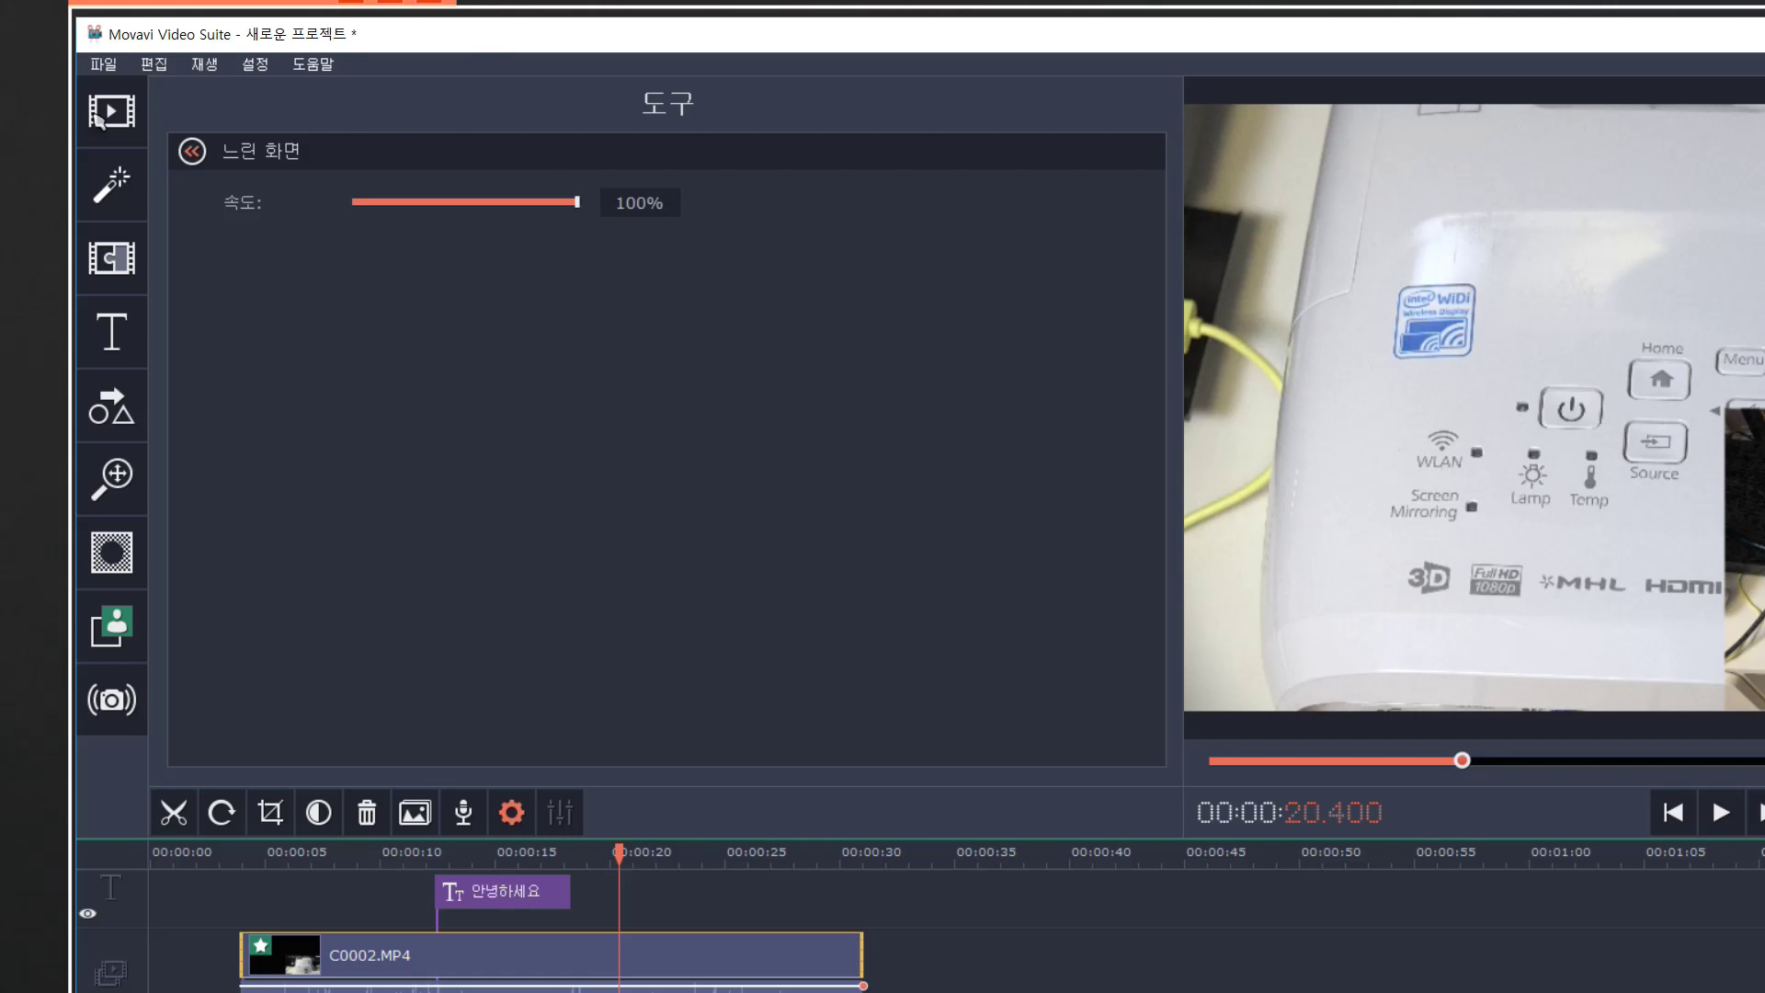
{"action": "left_click", "coordinate": [191, 151]}
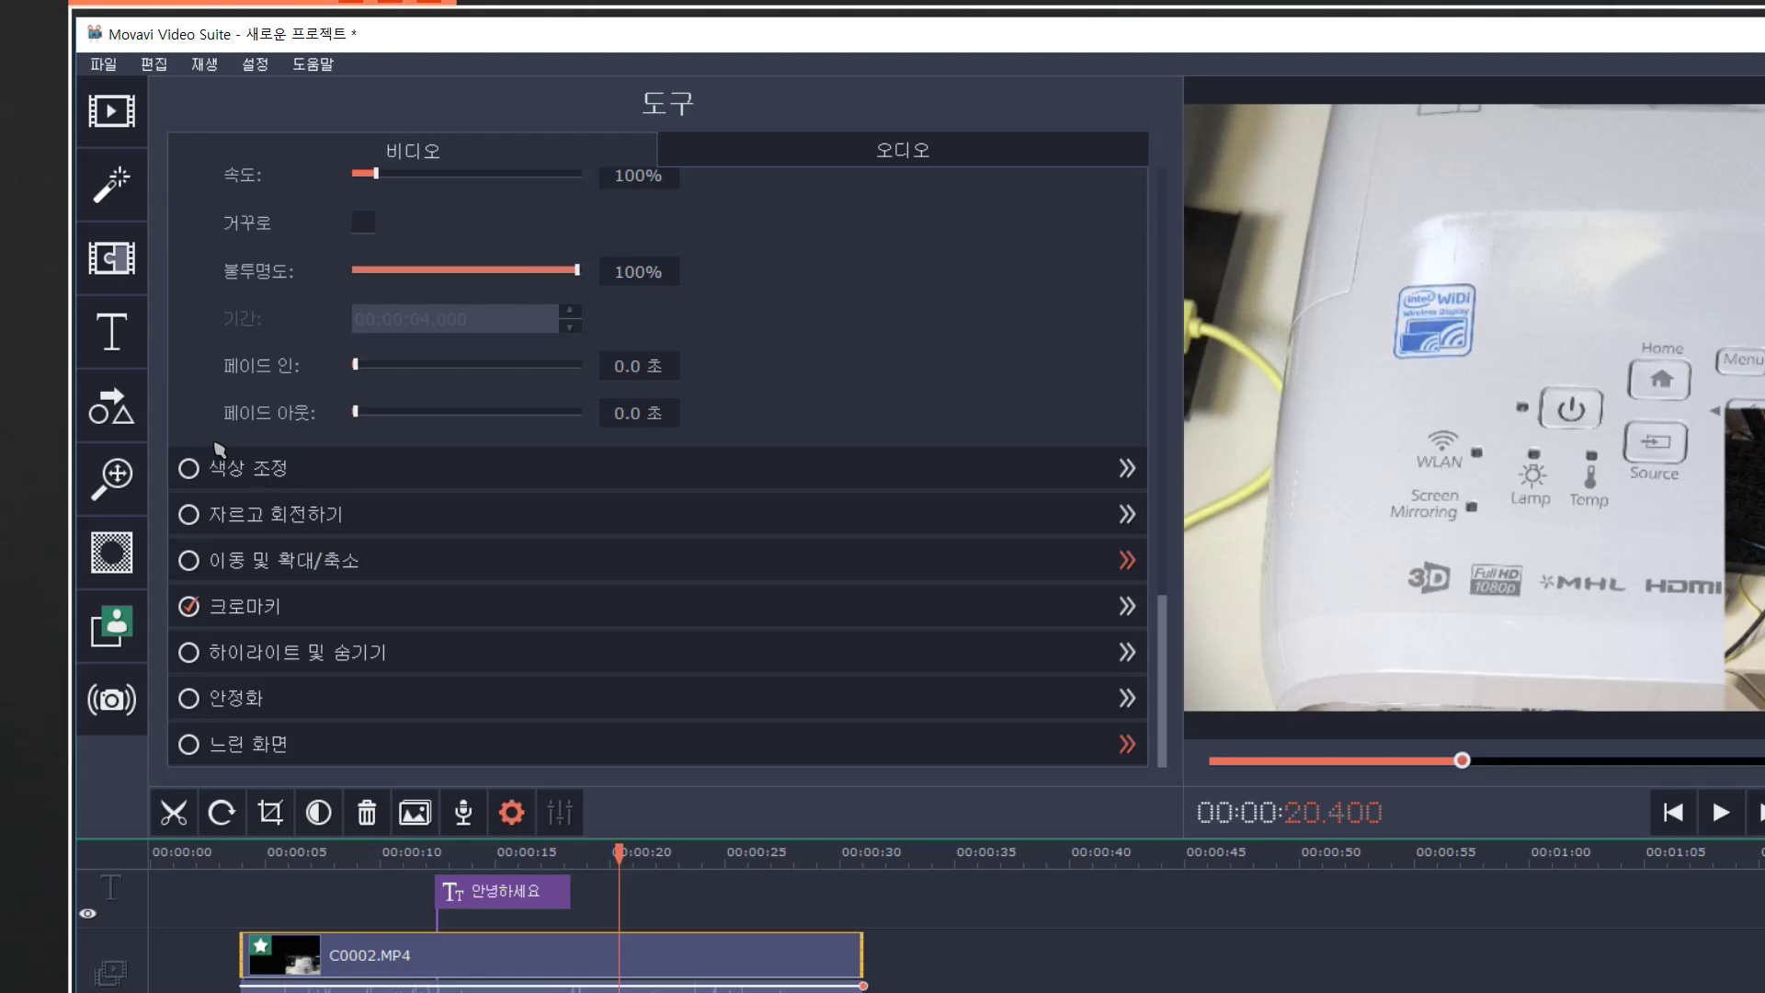
Step: Add the 확대/축소 Pan and Zoom effect to the C0002.MP4 overlay clip with its zoom frame shifted off centre
{"action": "left_click", "coordinate": [155, 447]}
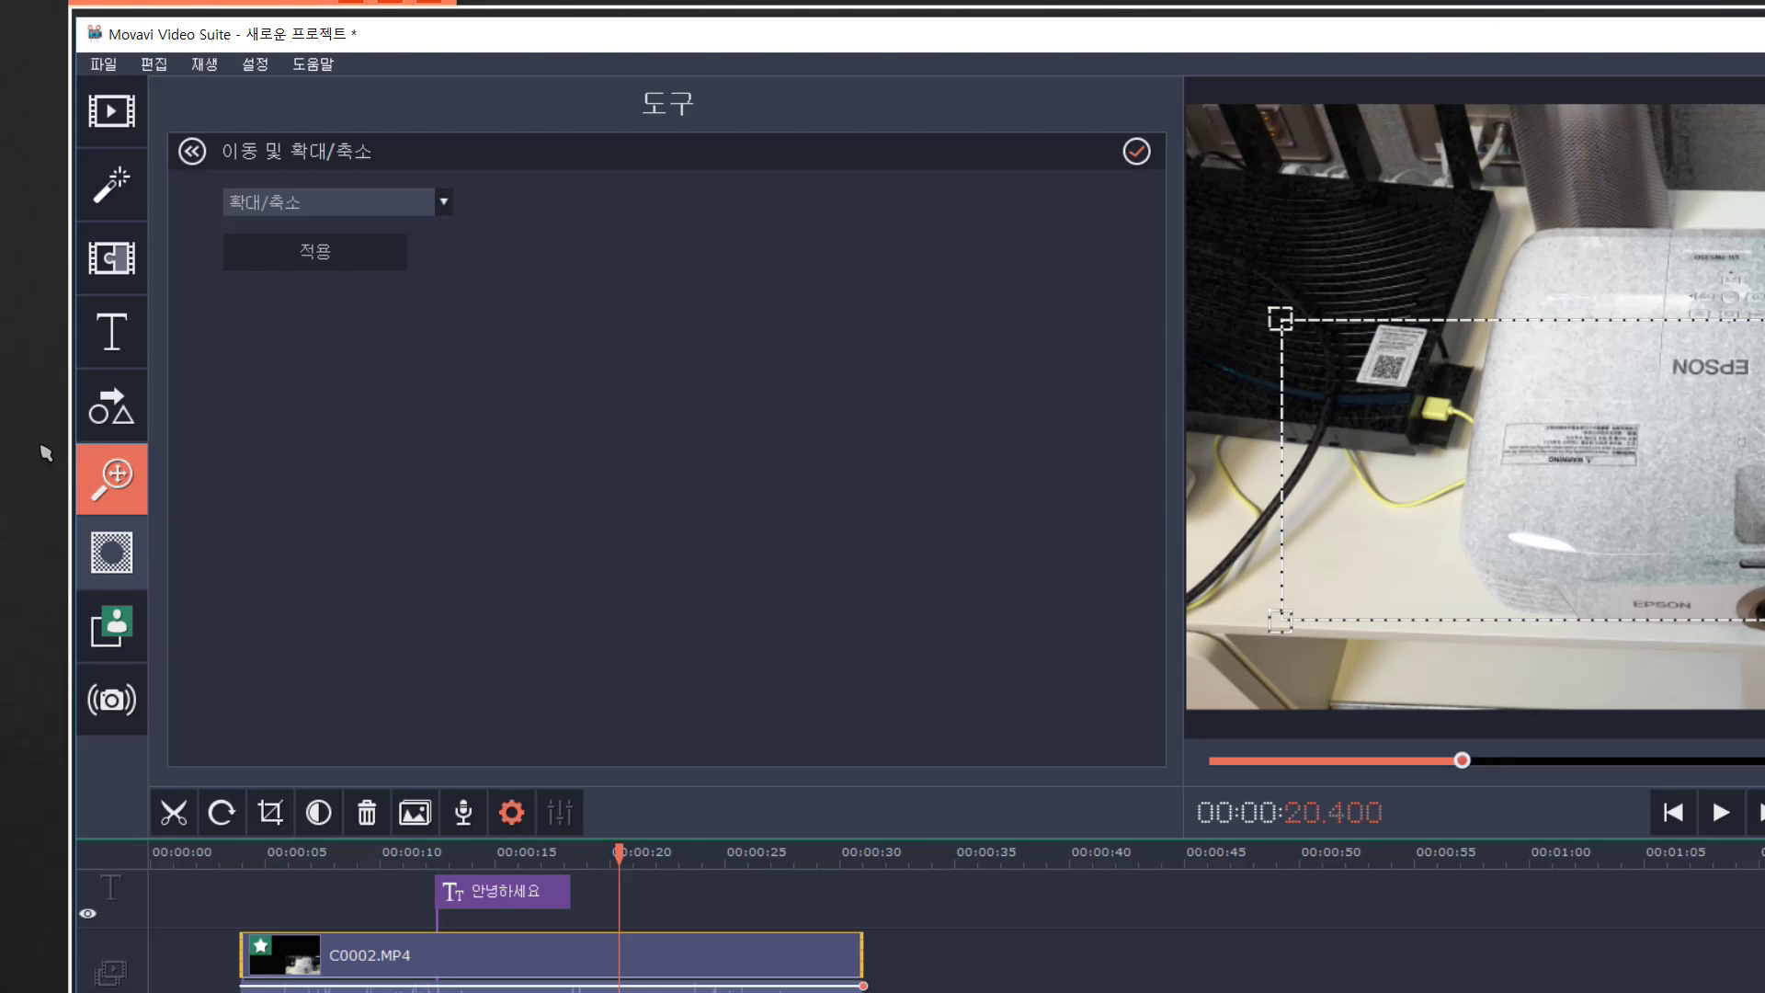
{"action": "left_click", "coordinate": [313, 531]}
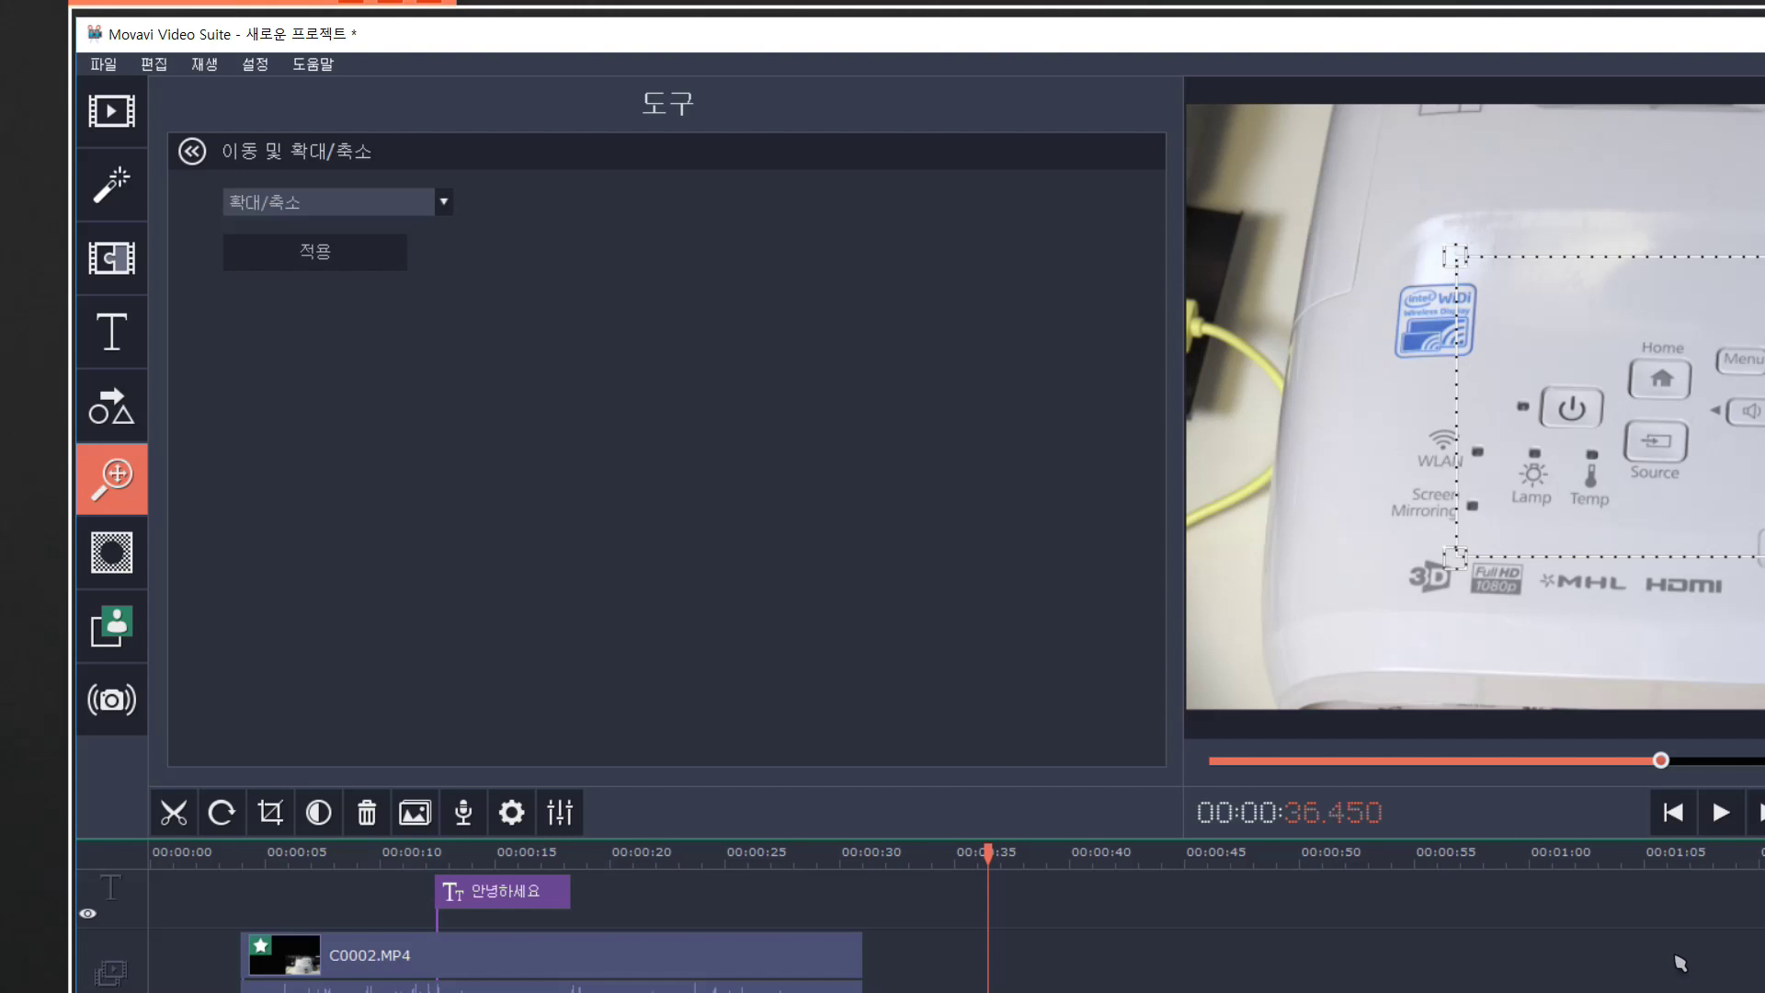
Step: Examine the resolution (해상도) choices in the export's project settings (프로젝트 설정), then leave the settings
{"action": "key", "text": "ctrl+e"}
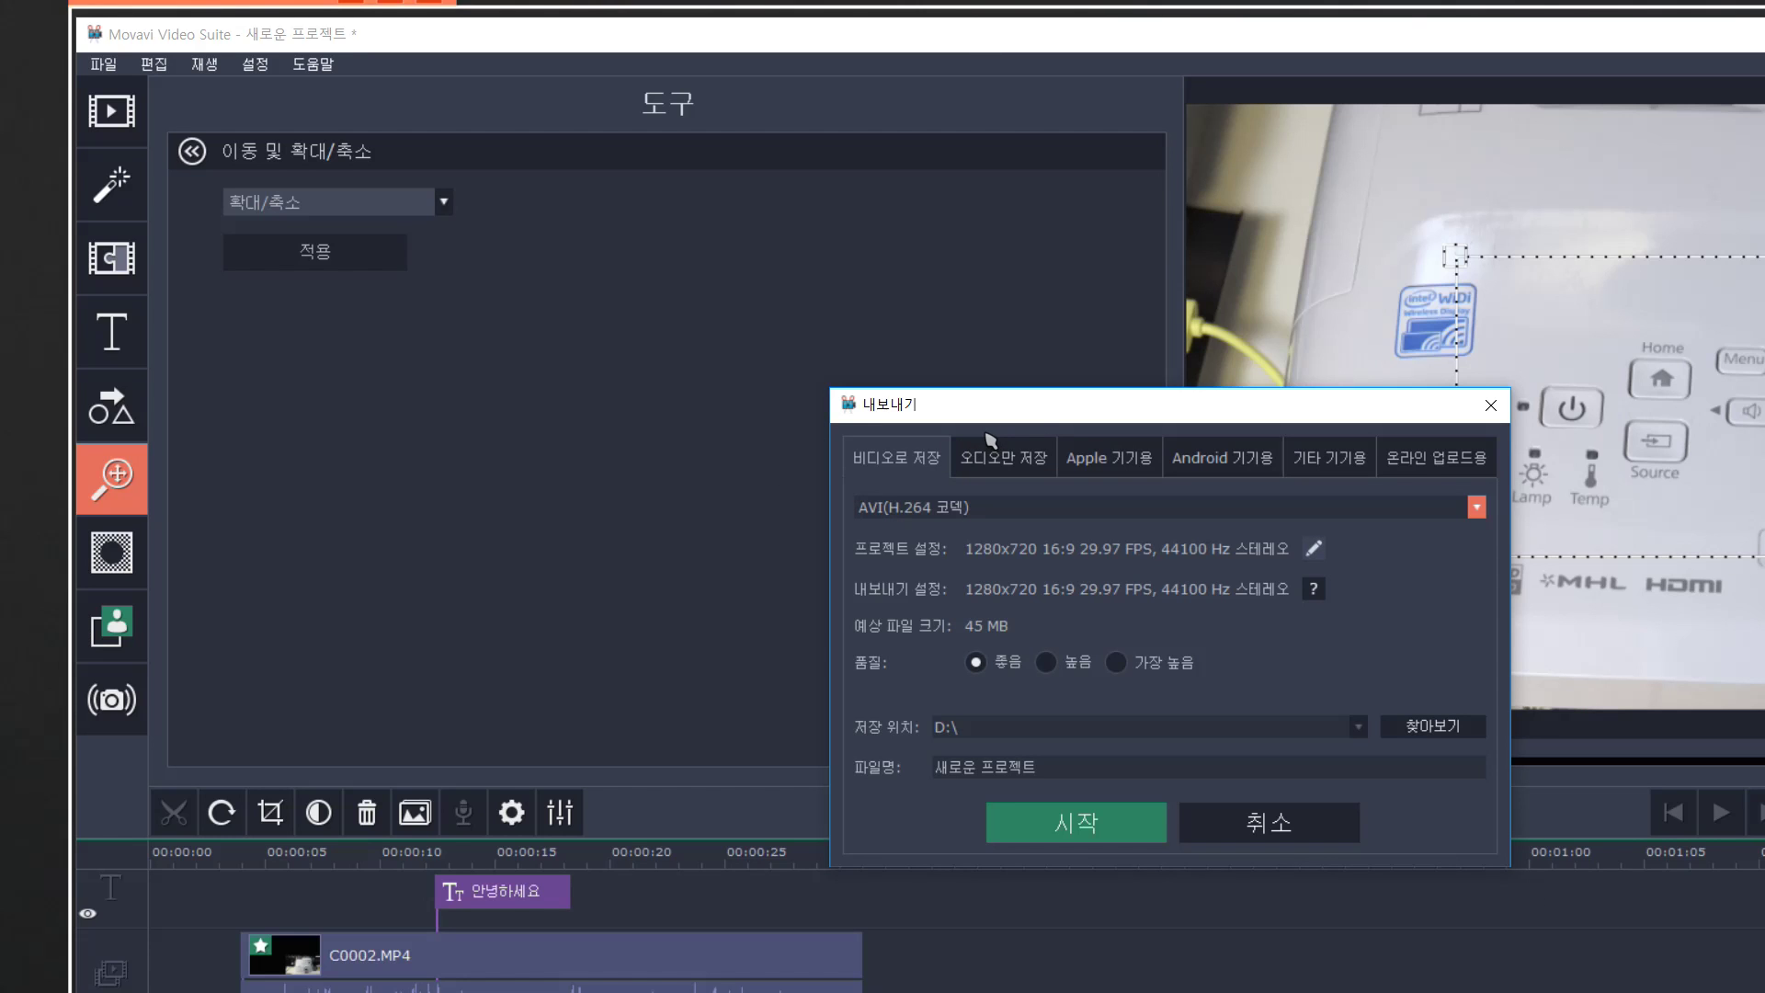
{"action": "left_click", "coordinate": [1313, 548]}
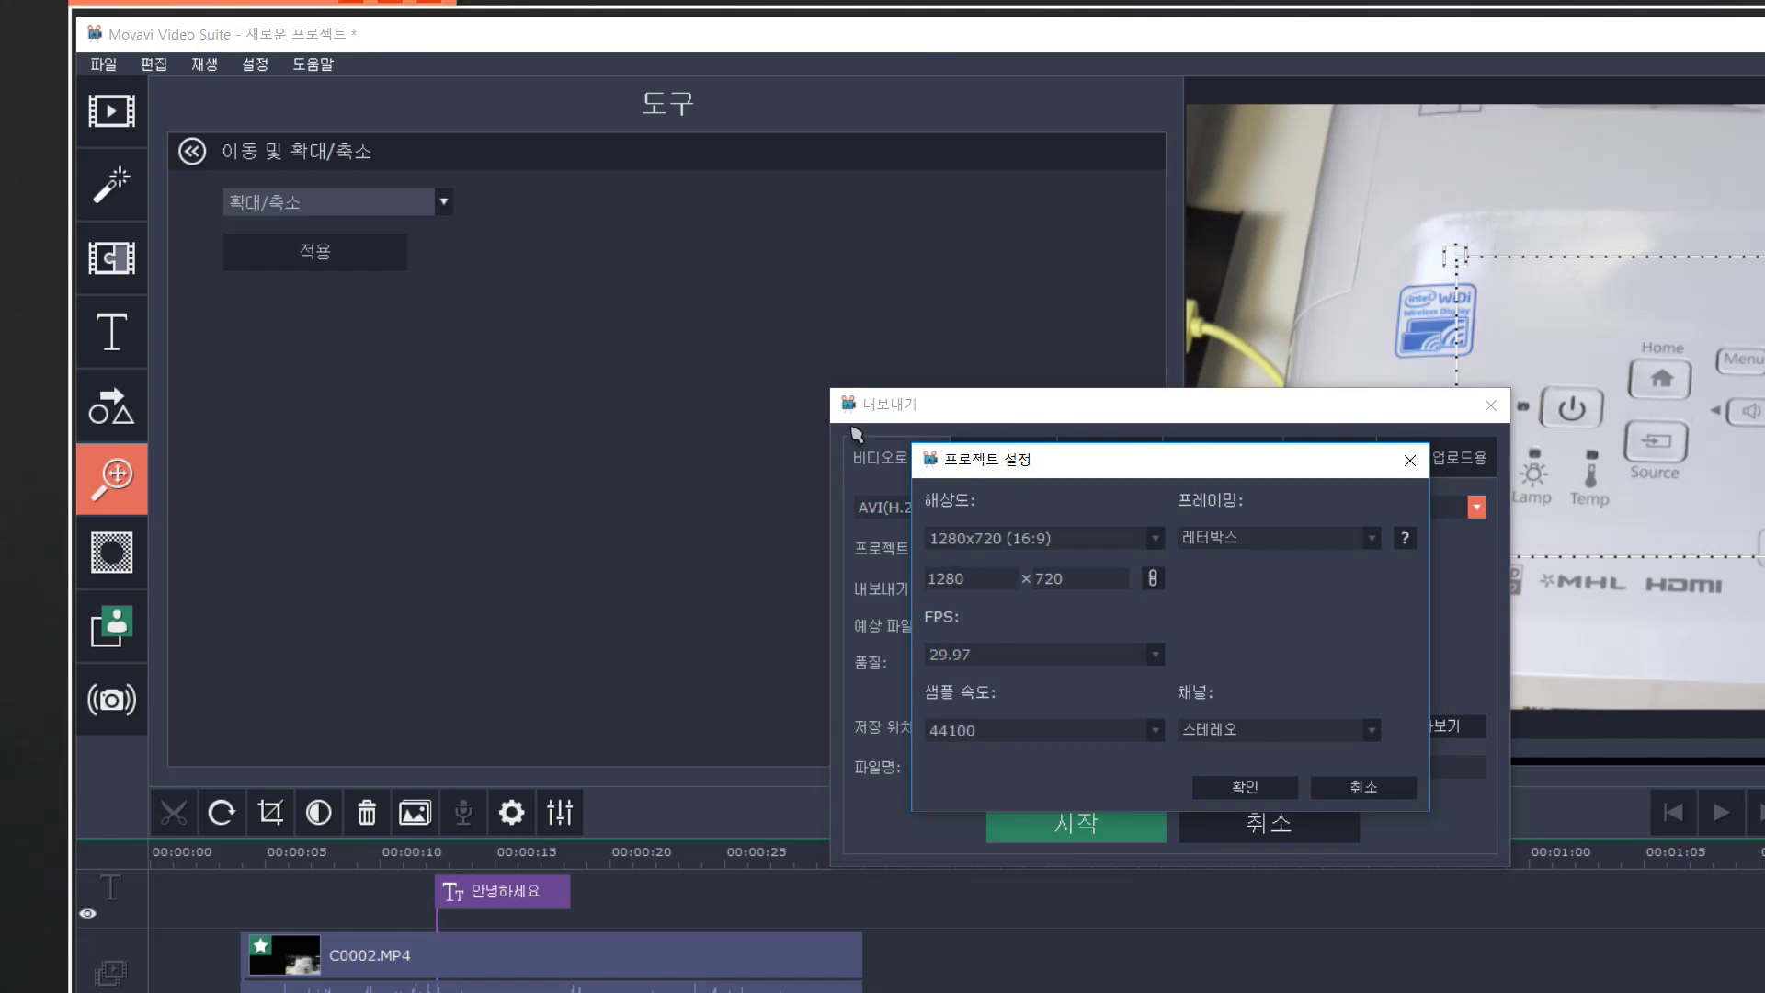
{"action": "left_click", "coordinate": [1155, 539]}
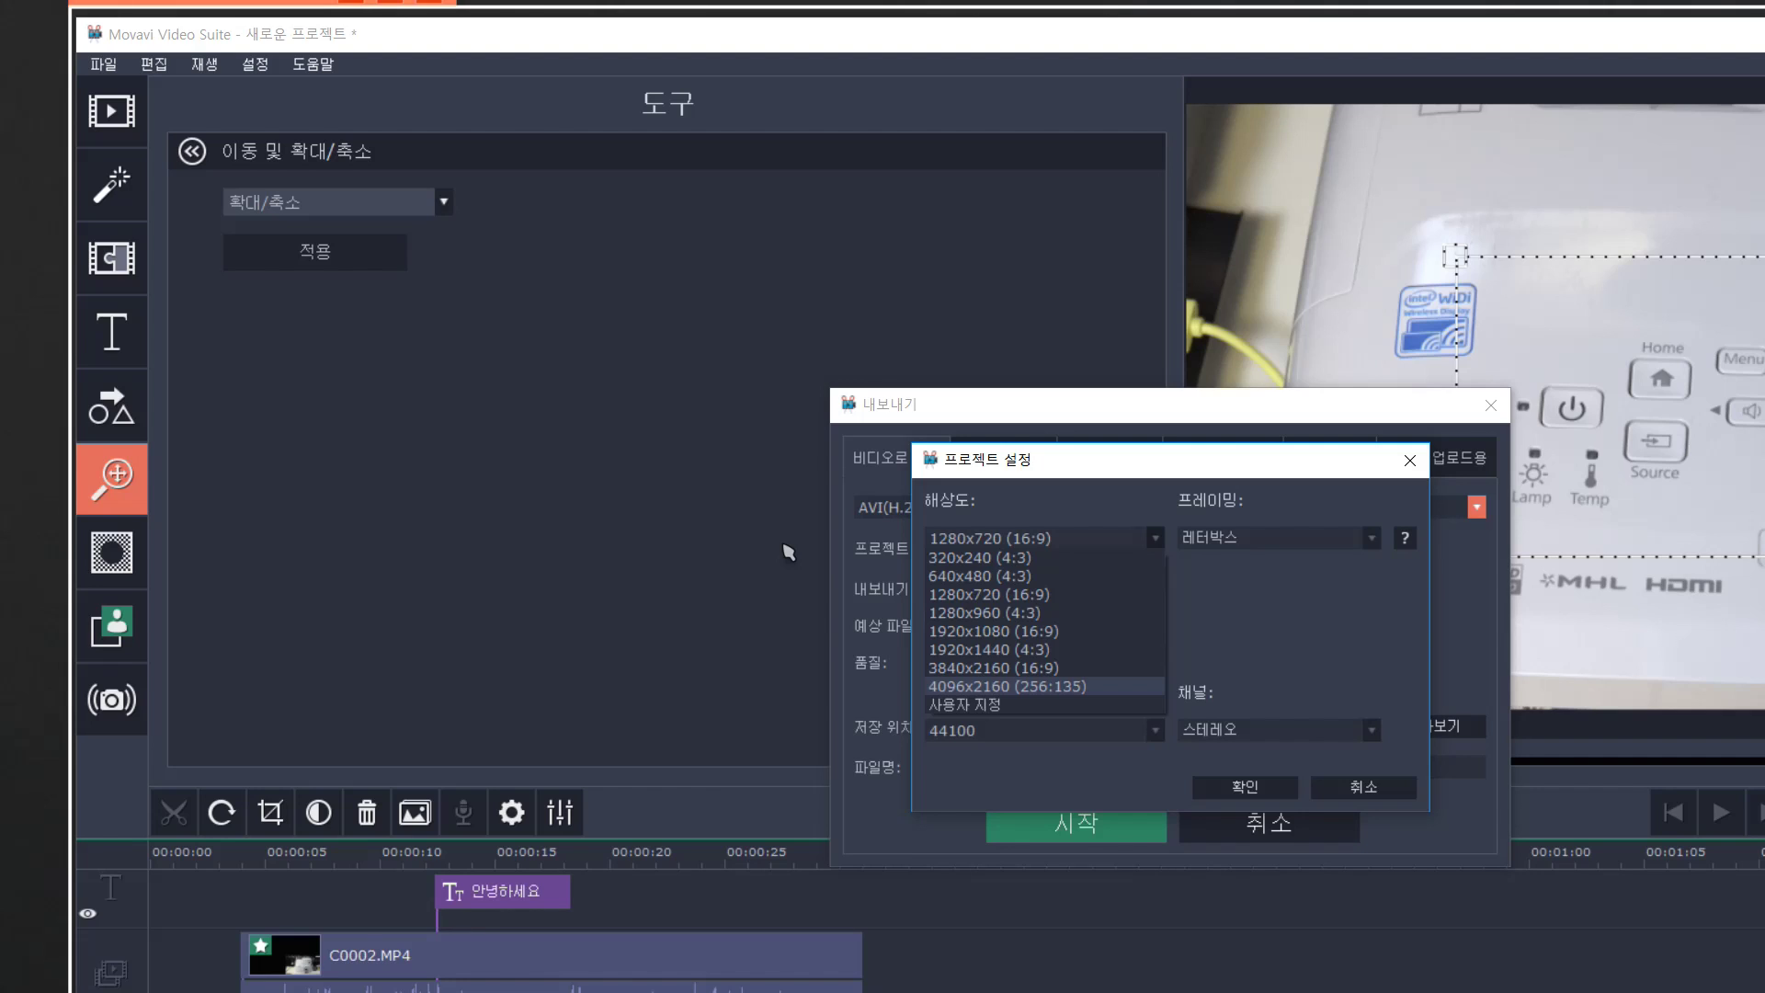
{"action": "key", "text": "Up"}
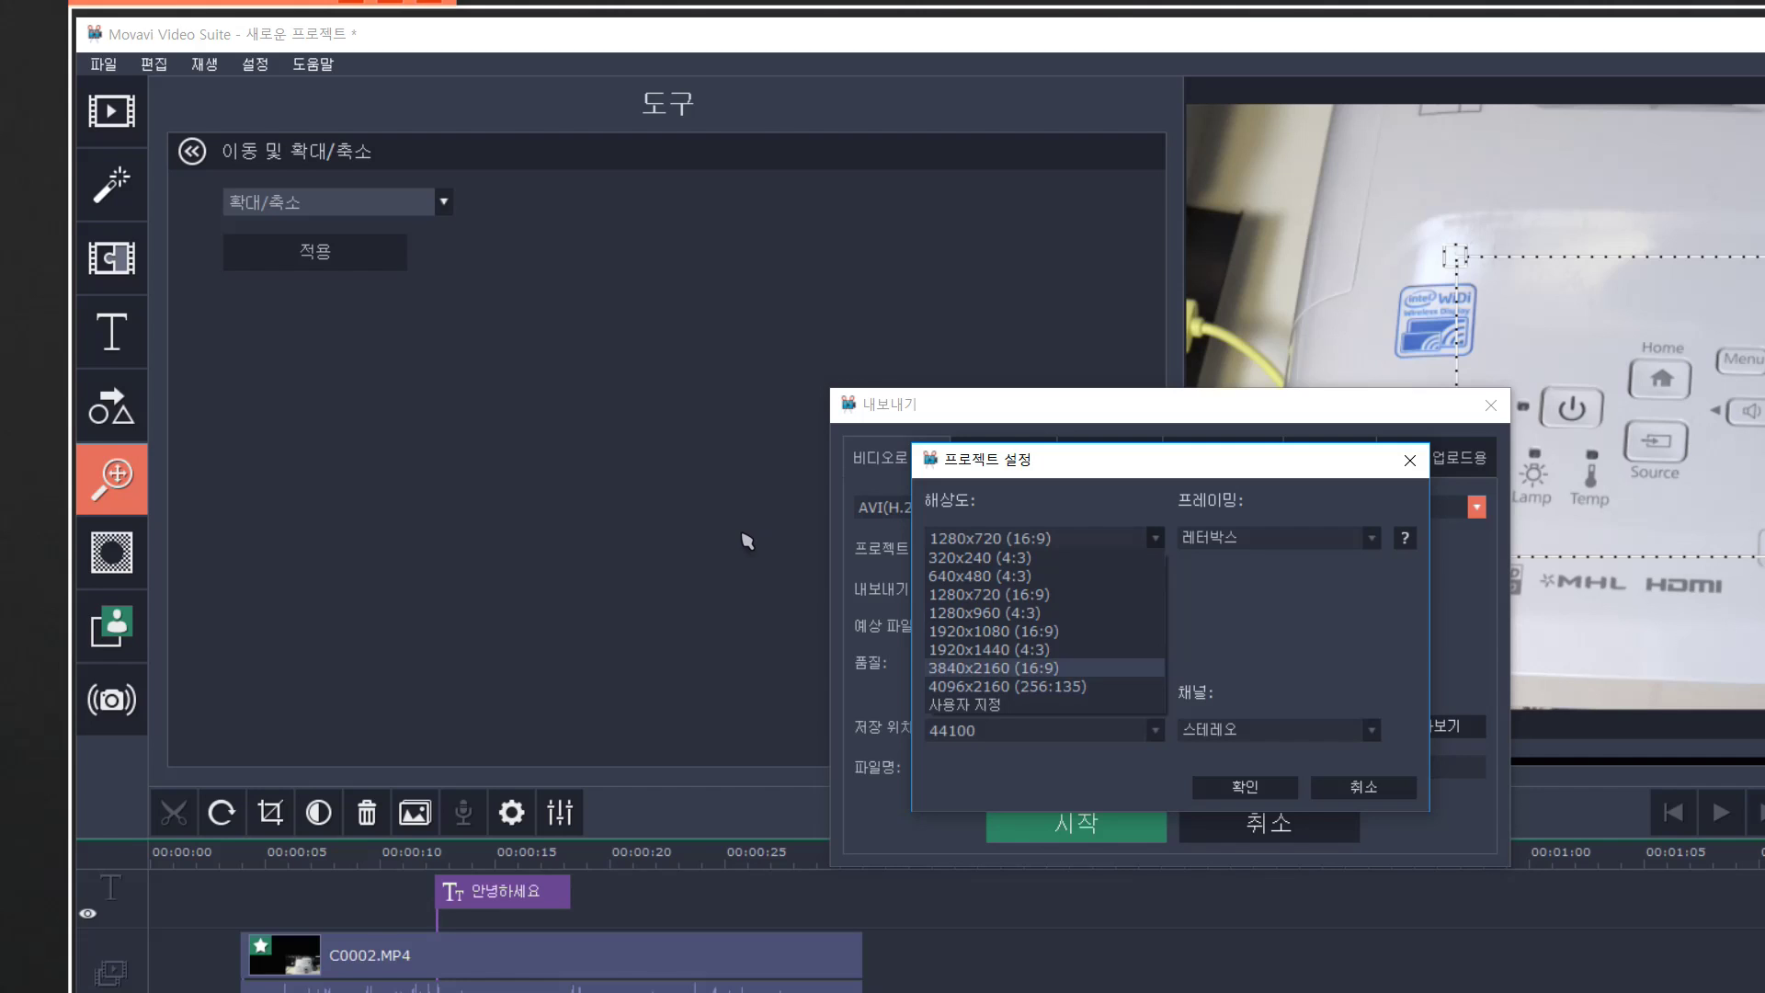
{"action": "key", "text": "Down"}
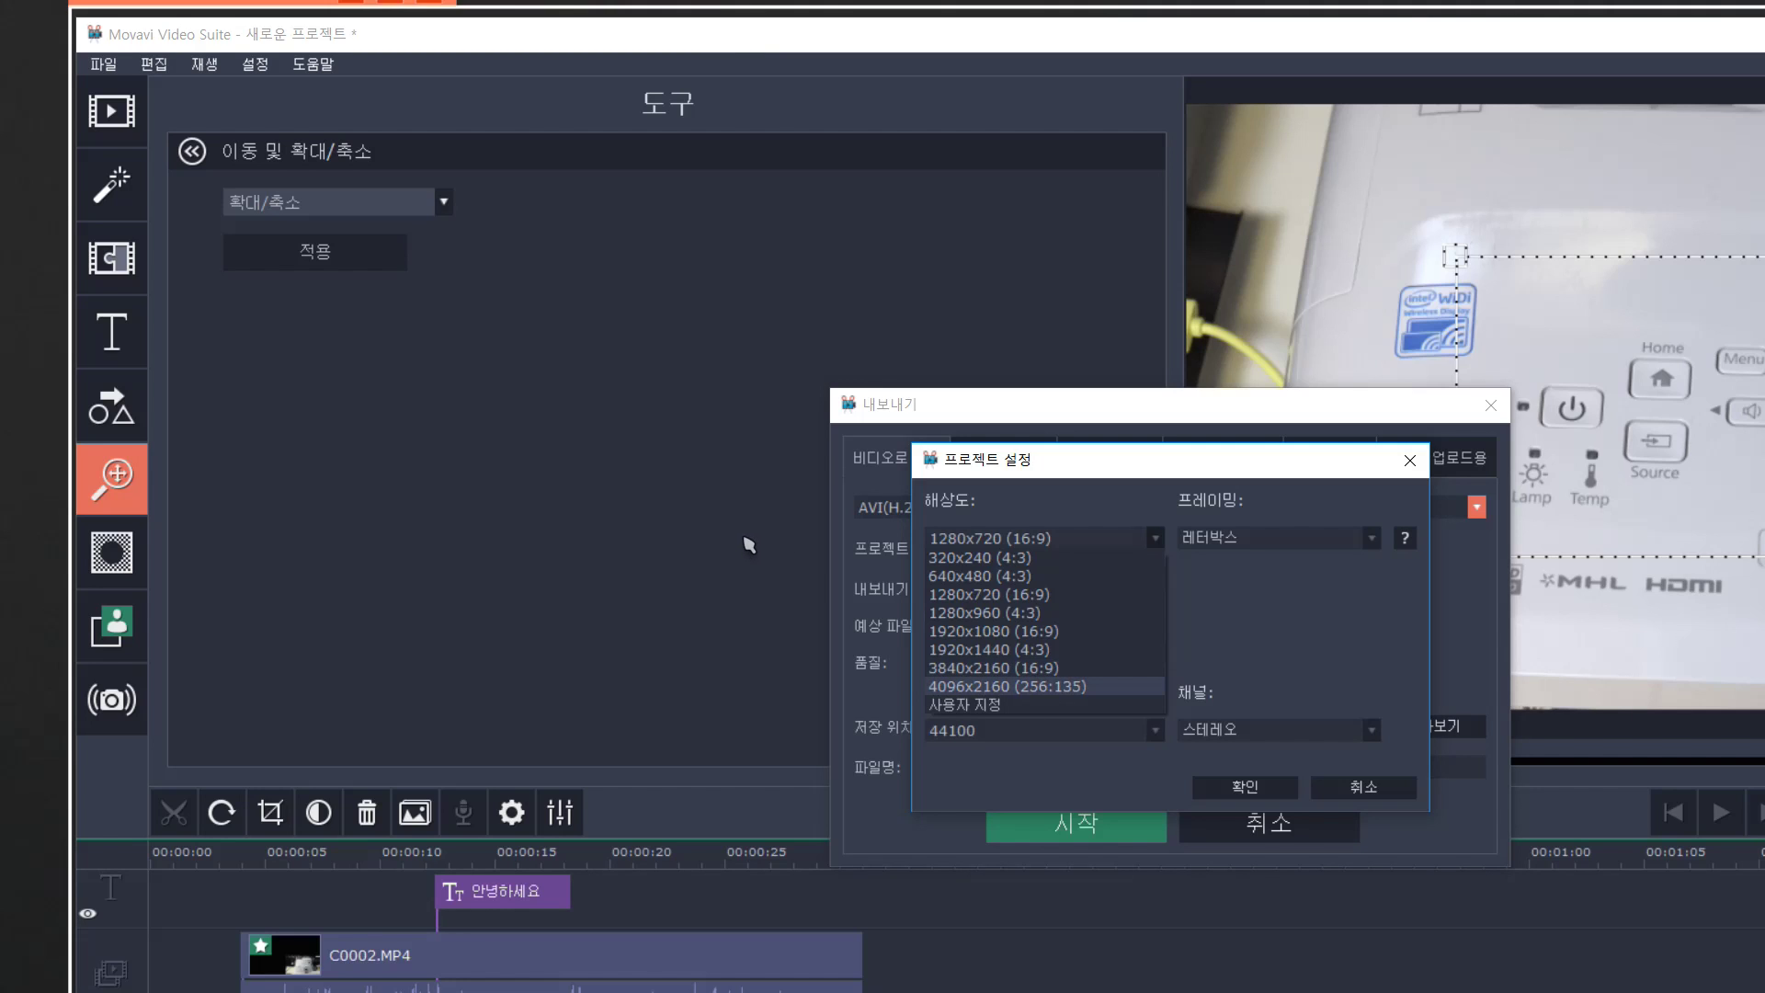
{"action": "key", "text": "Home"}
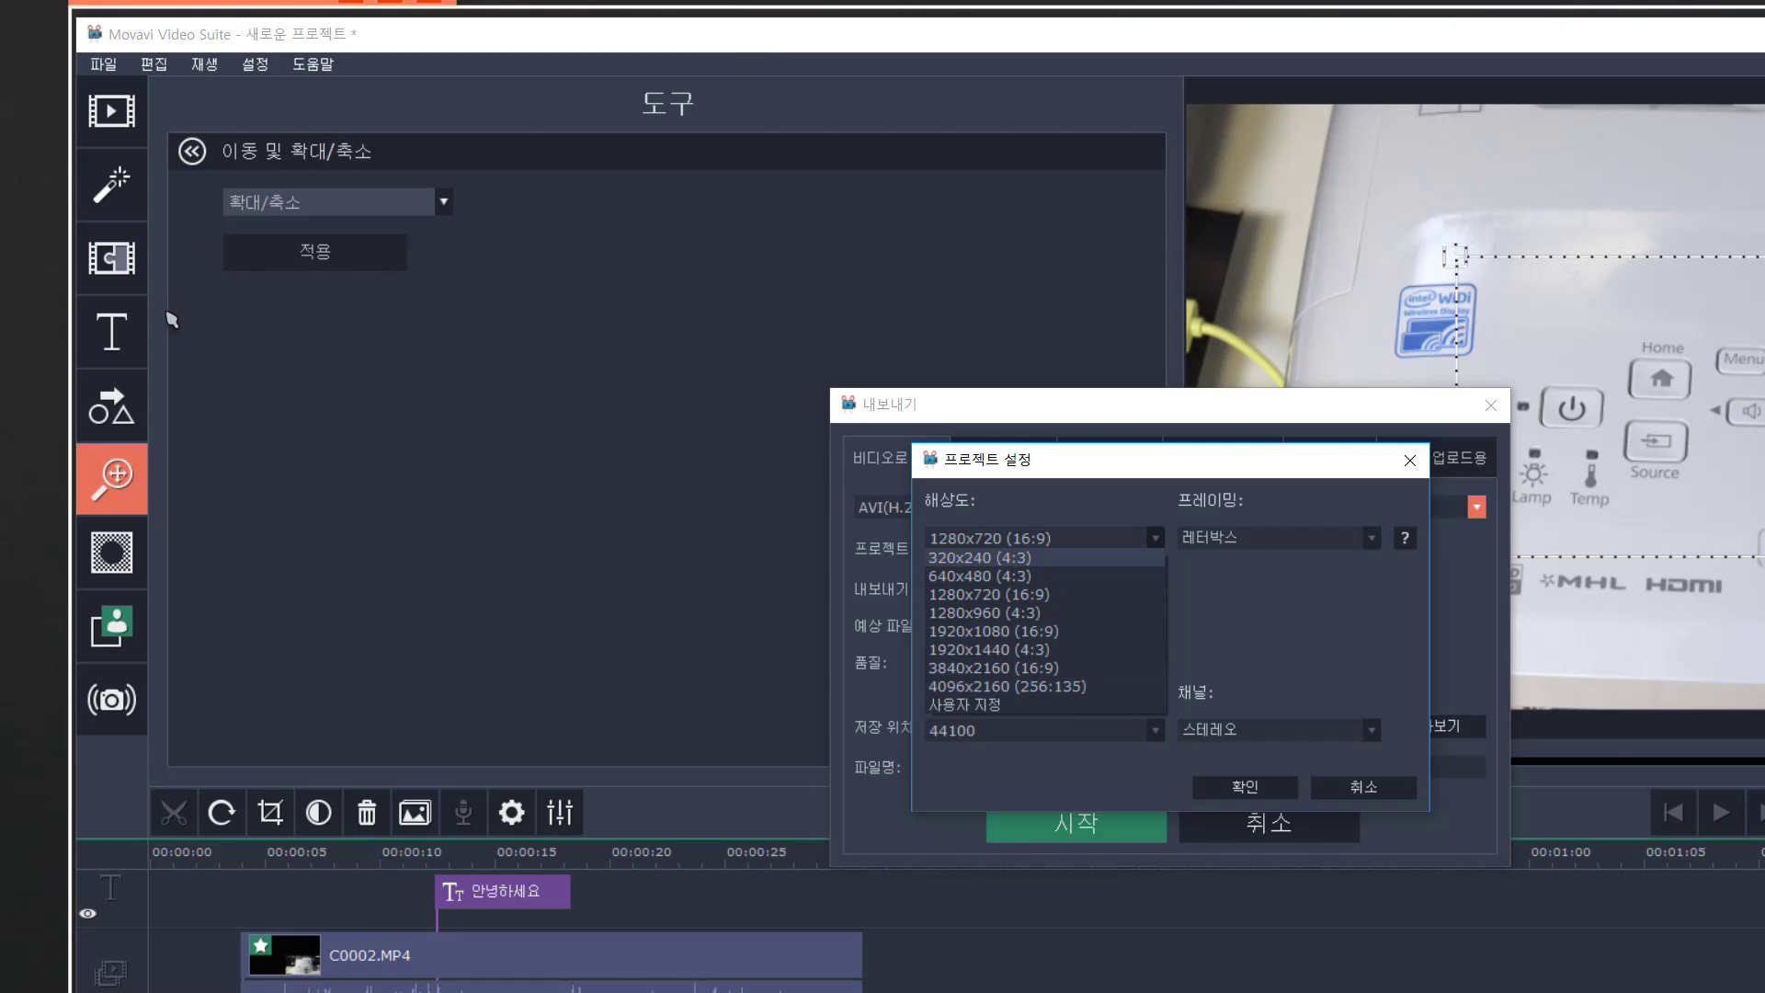
{"action": "key", "text": "End"}
{"action": "key", "text": "Home"}
{"action": "key", "text": "Down"}
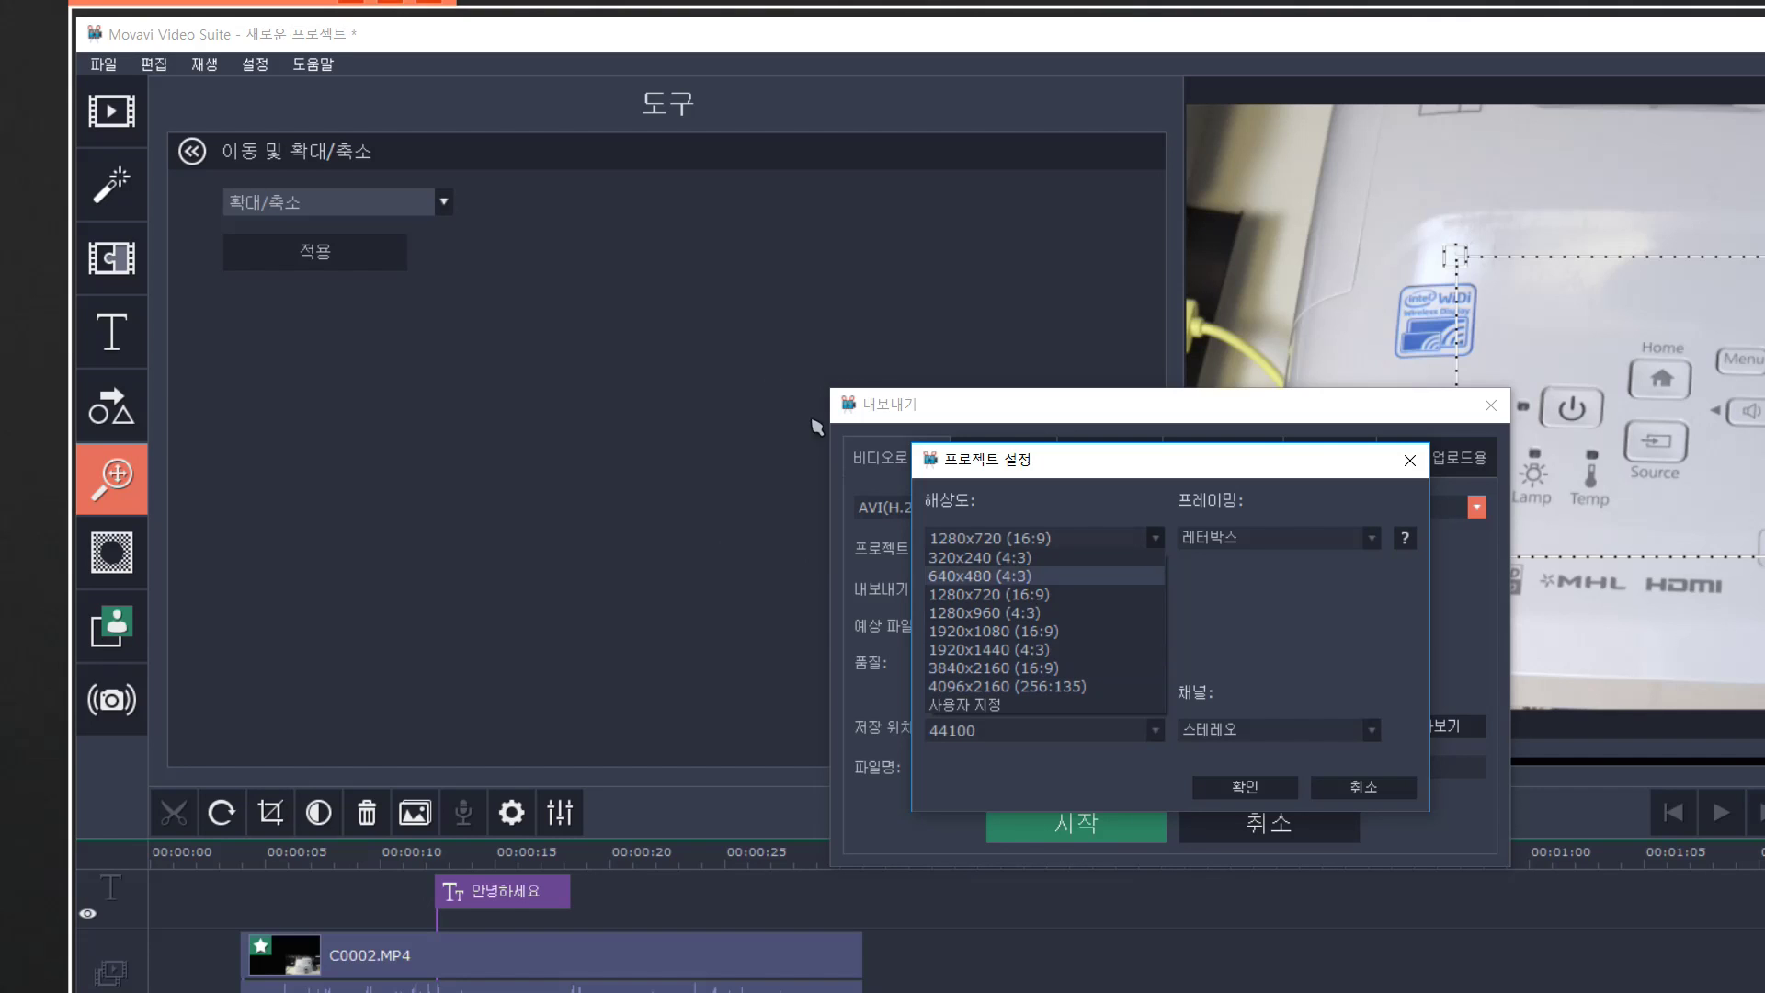
{"action": "key", "text": "Up"}
{"action": "key", "text": "End"}
{"action": "key", "text": "Up"}
{"action": "key", "text": "Down"}
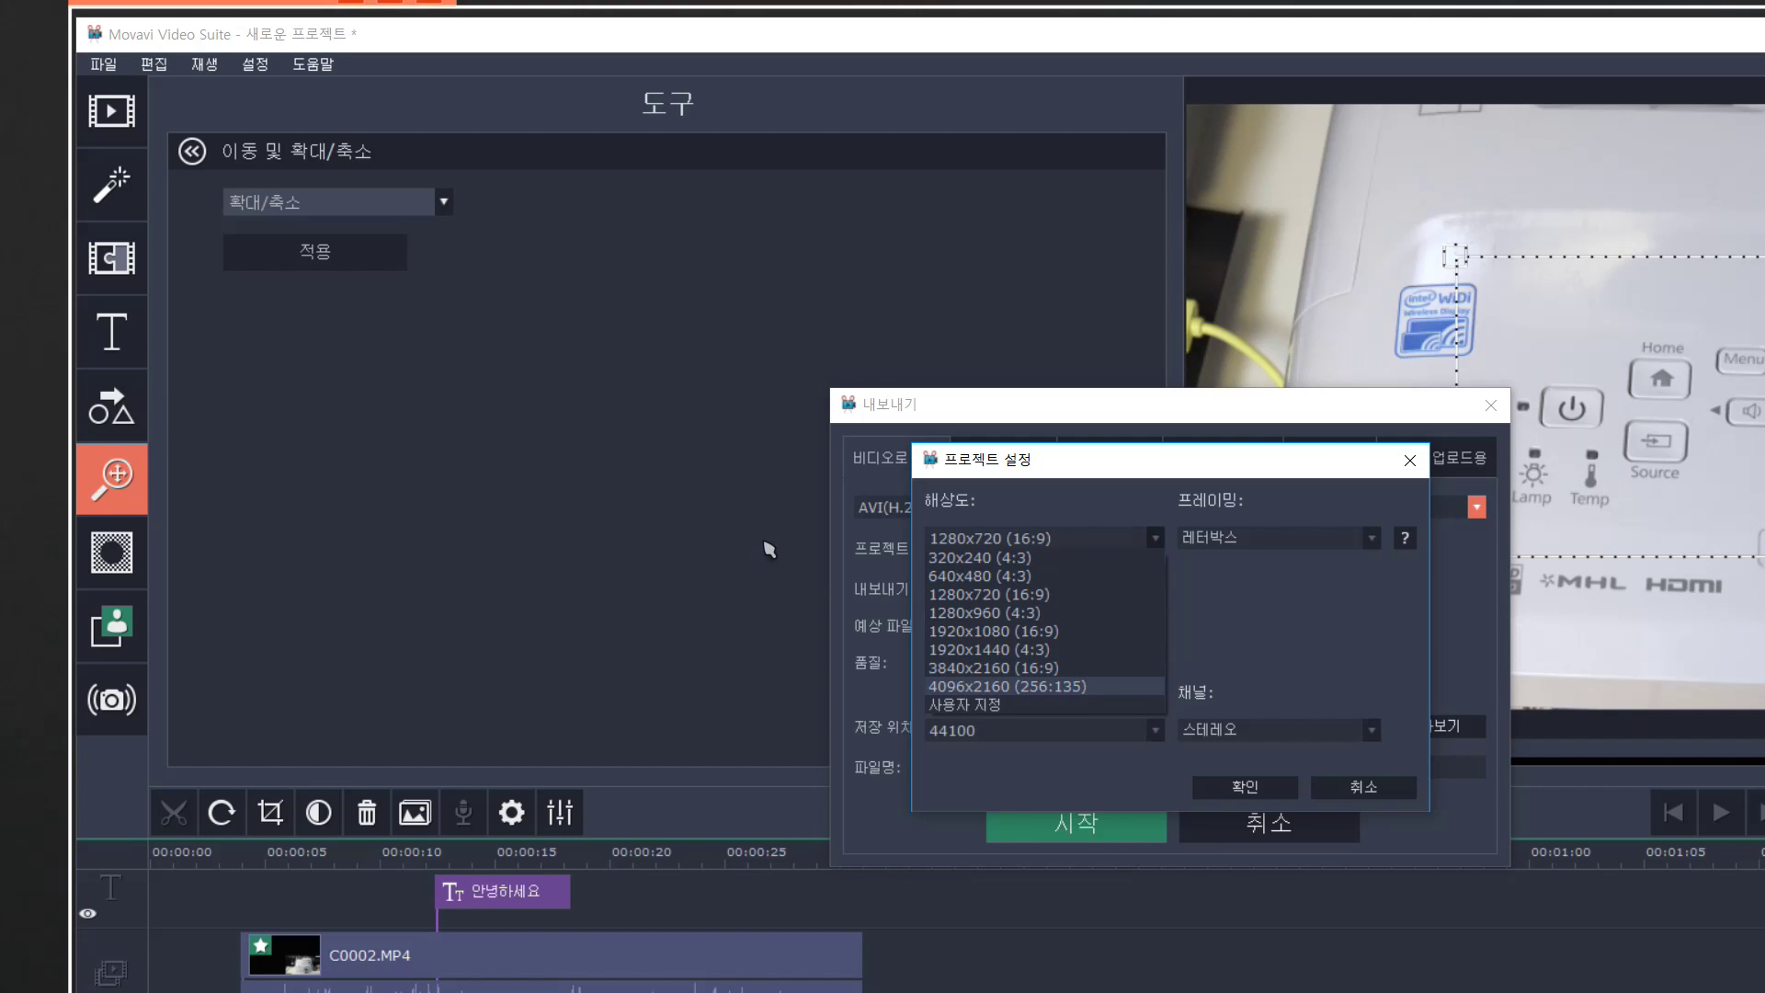
{"action": "key", "text": "Up"}
{"action": "key", "text": "Down"}
{"action": "key", "text": "Up"}
{"action": "key", "text": "Down"}
{"action": "key", "text": "Up"}
{"action": "key", "text": "Down"}
{"action": "key", "text": "Up"}
{"action": "key", "text": "Down"}
{"action": "key", "text": "Up"}
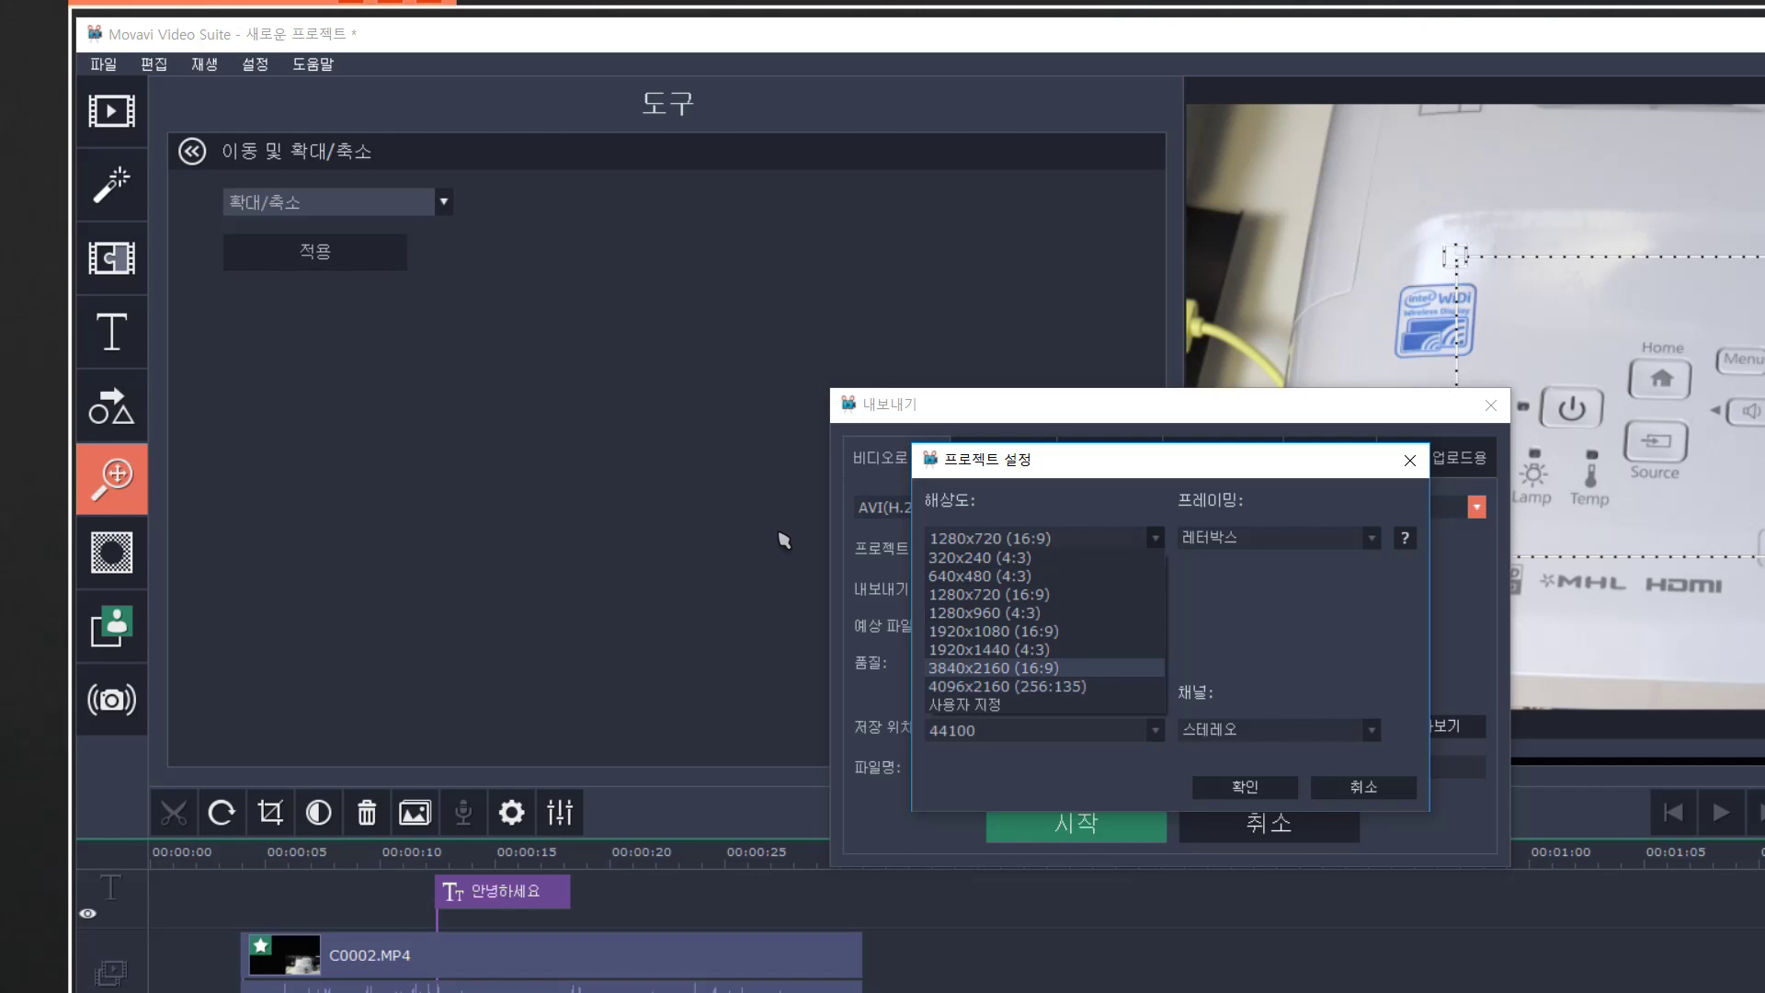
{"action": "key", "text": "Down"}
{"action": "key", "text": "Up"}
{"action": "key", "text": "Down"}
{"action": "key", "text": "Down"}
{"action": "key", "text": "Up"}
{"action": "key", "text": "Up"}
{"action": "key", "text": "Down"}
{"action": "key", "text": "Down"}
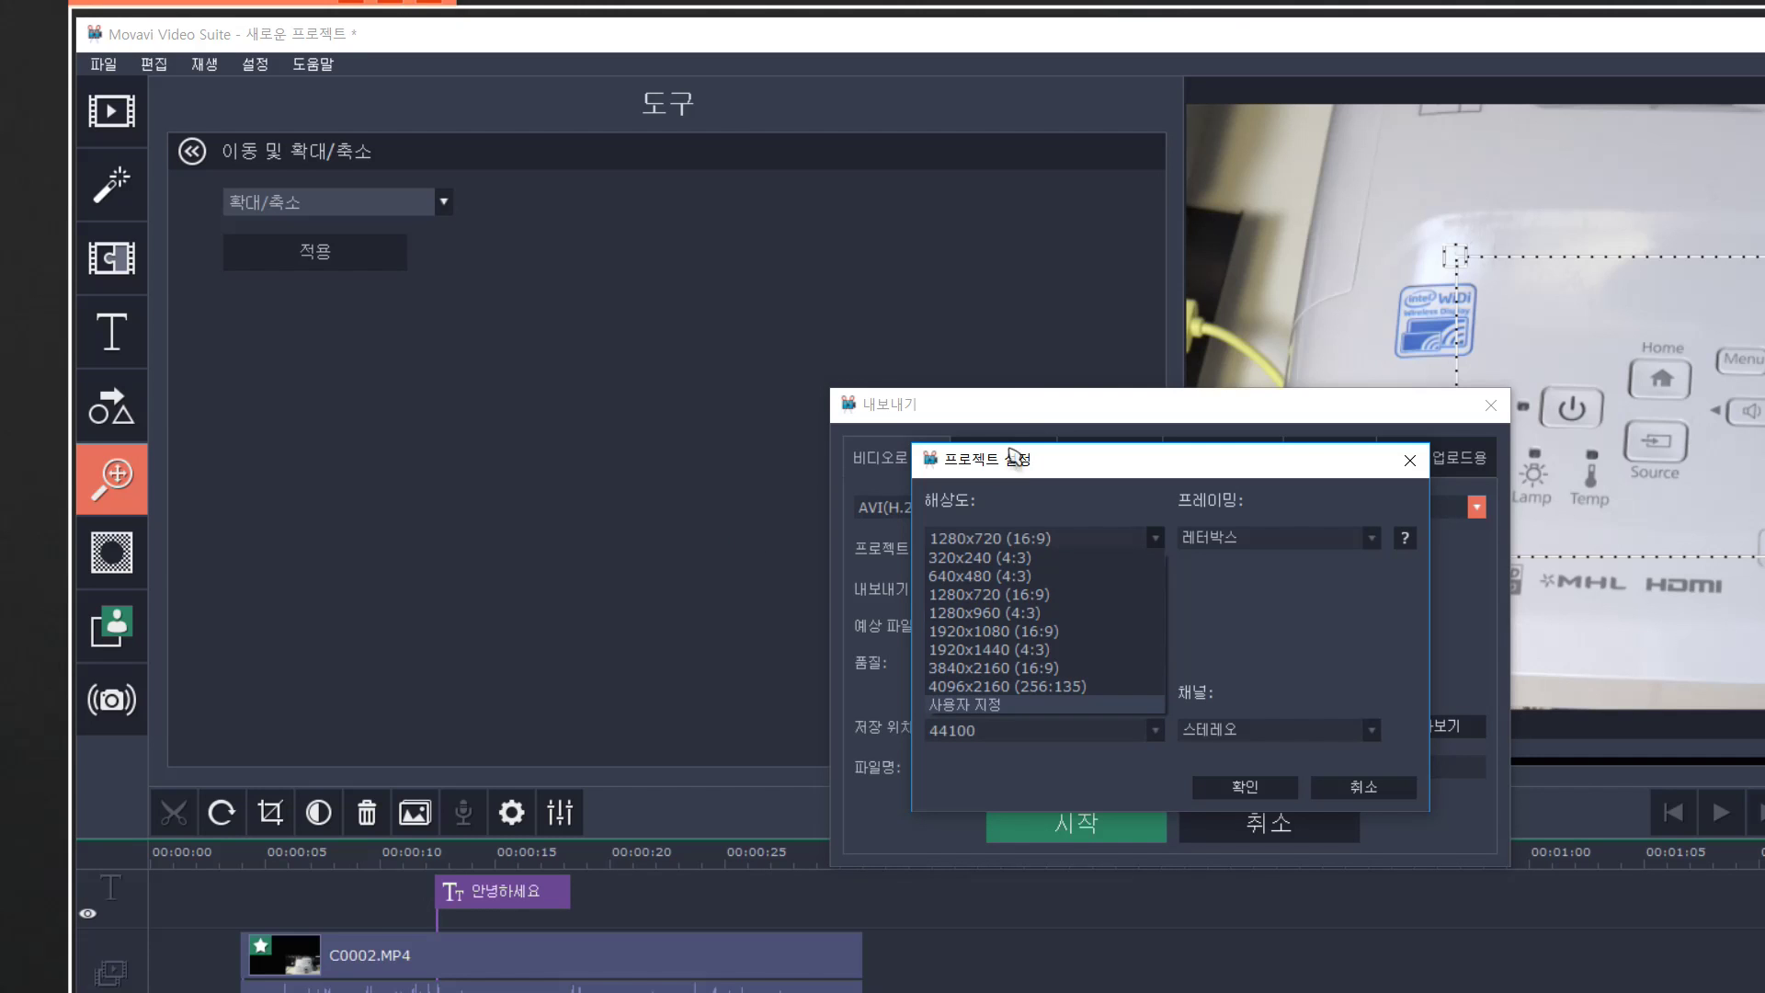
{"action": "key", "text": "Return"}
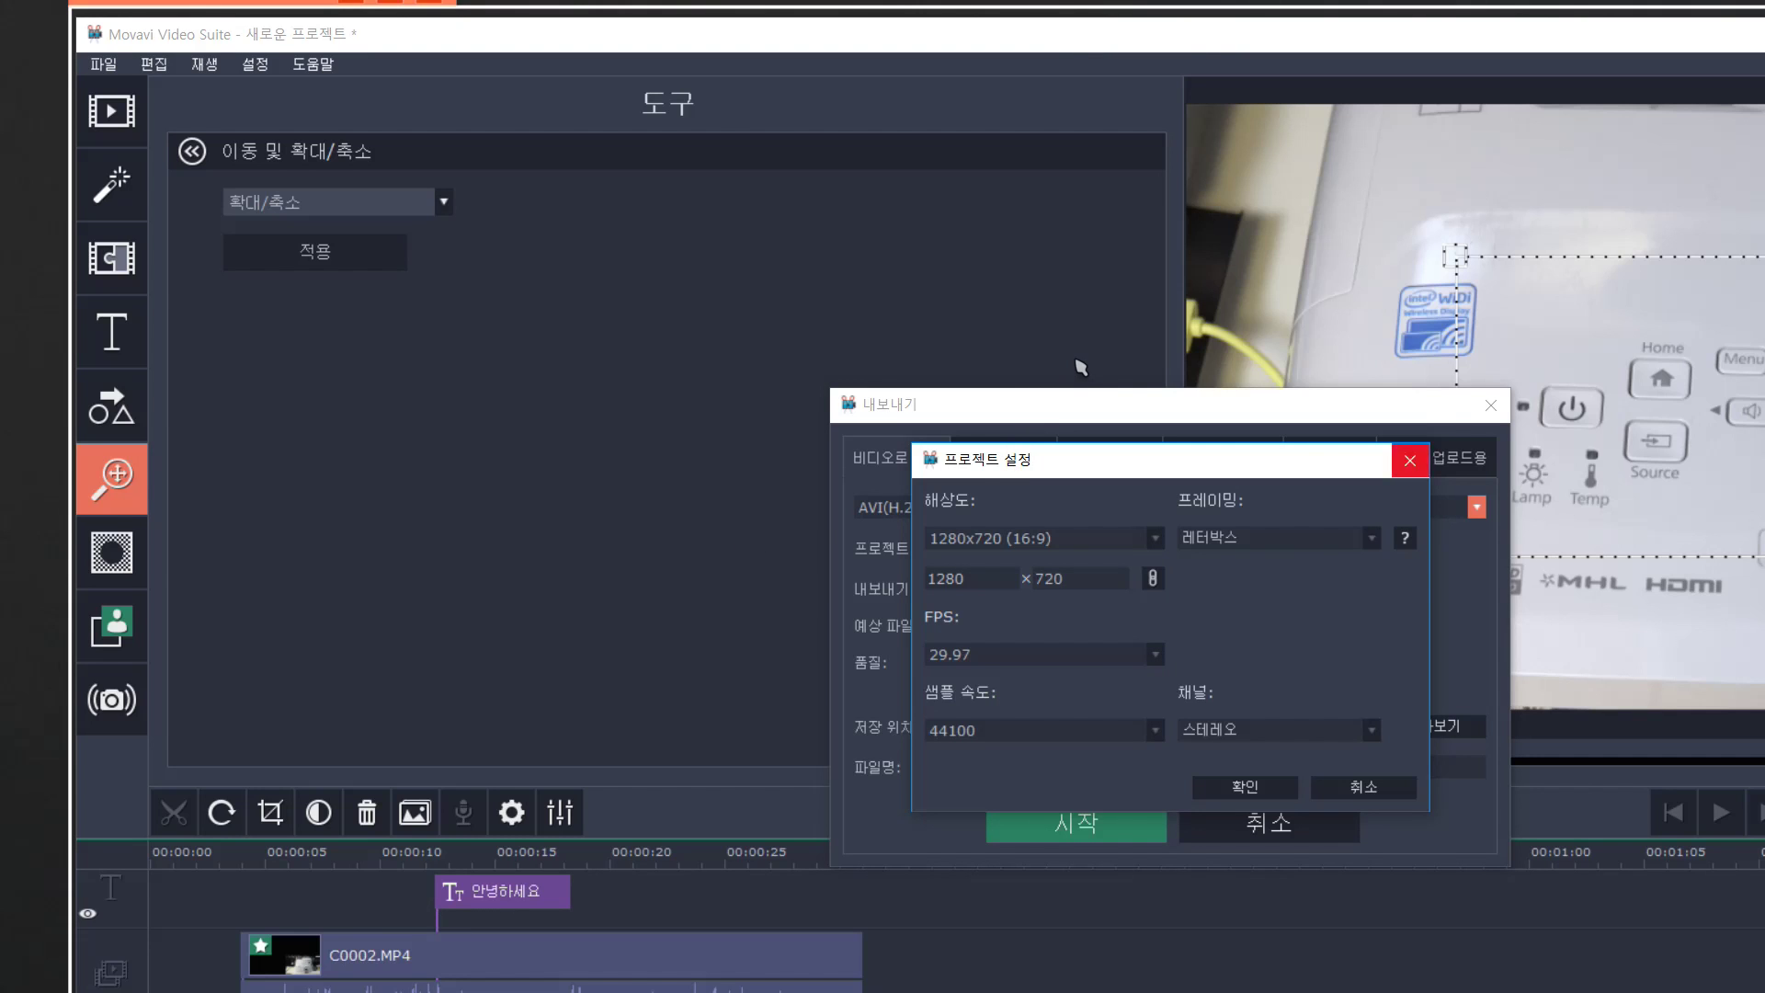
{"action": "key", "text": "Return"}
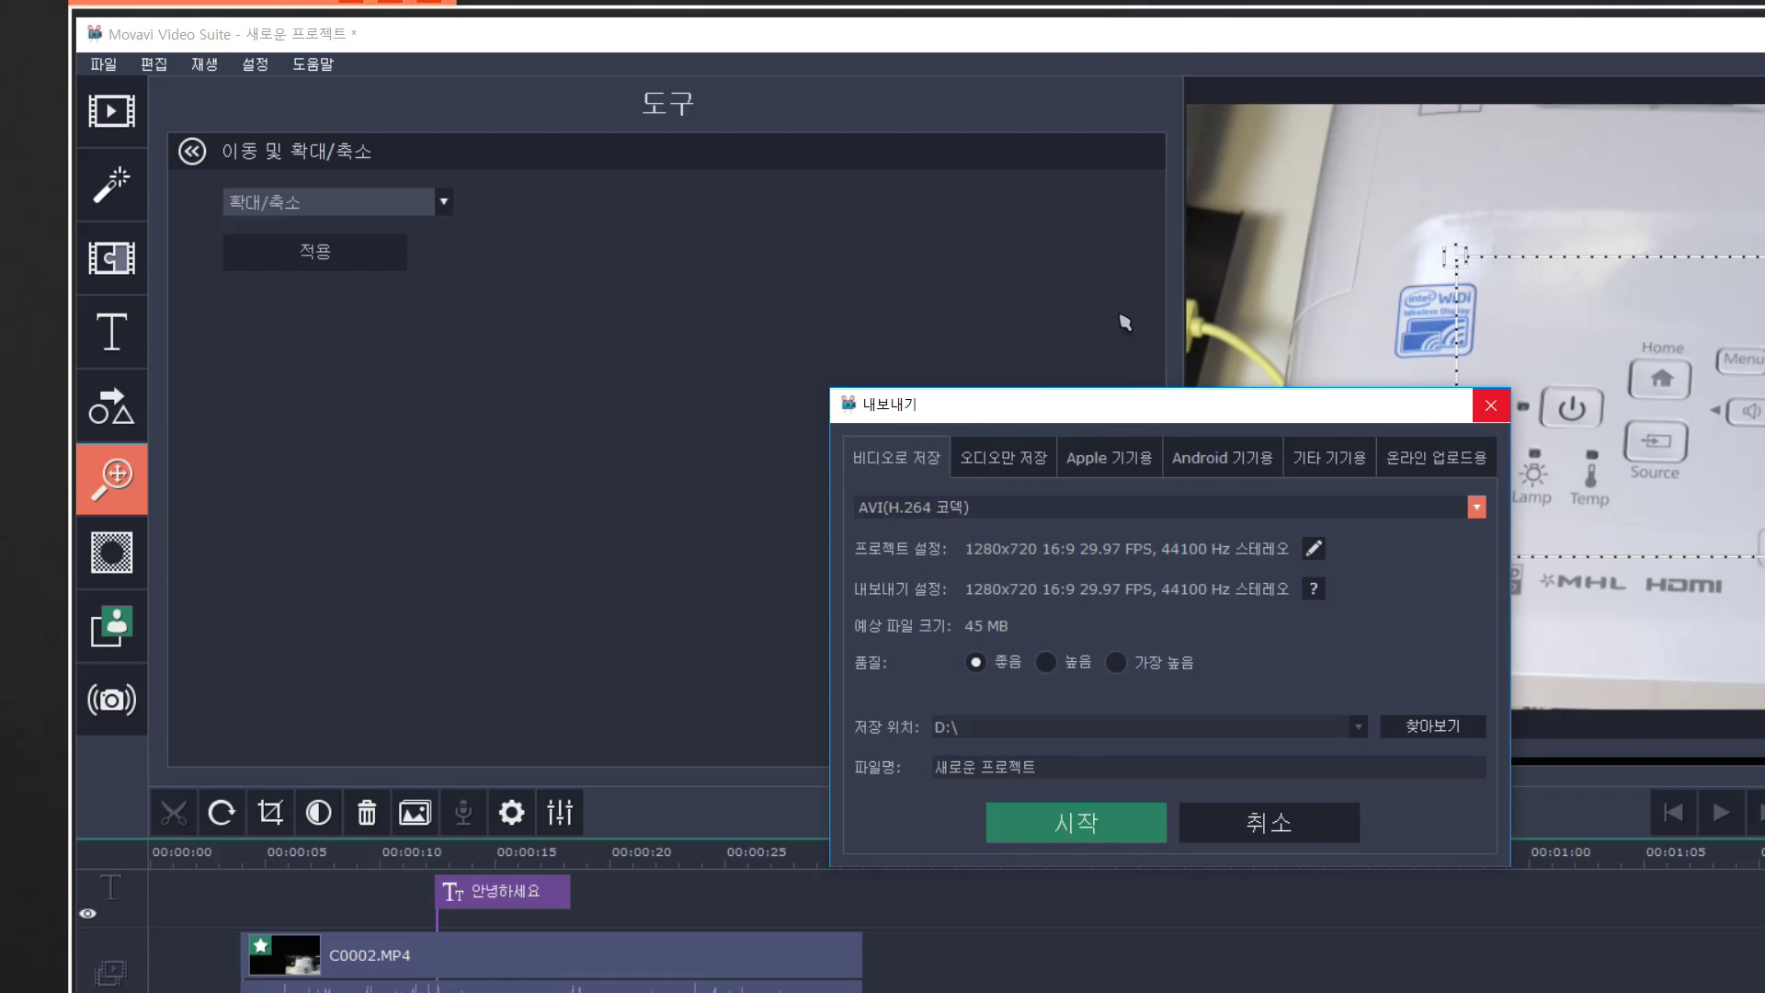
Step: Examine the export presets for audio, Apple, Android, other devices and online upload, then leave the export (내보내기) without starting it
{"action": "key", "text": "ctrl+Tab"}
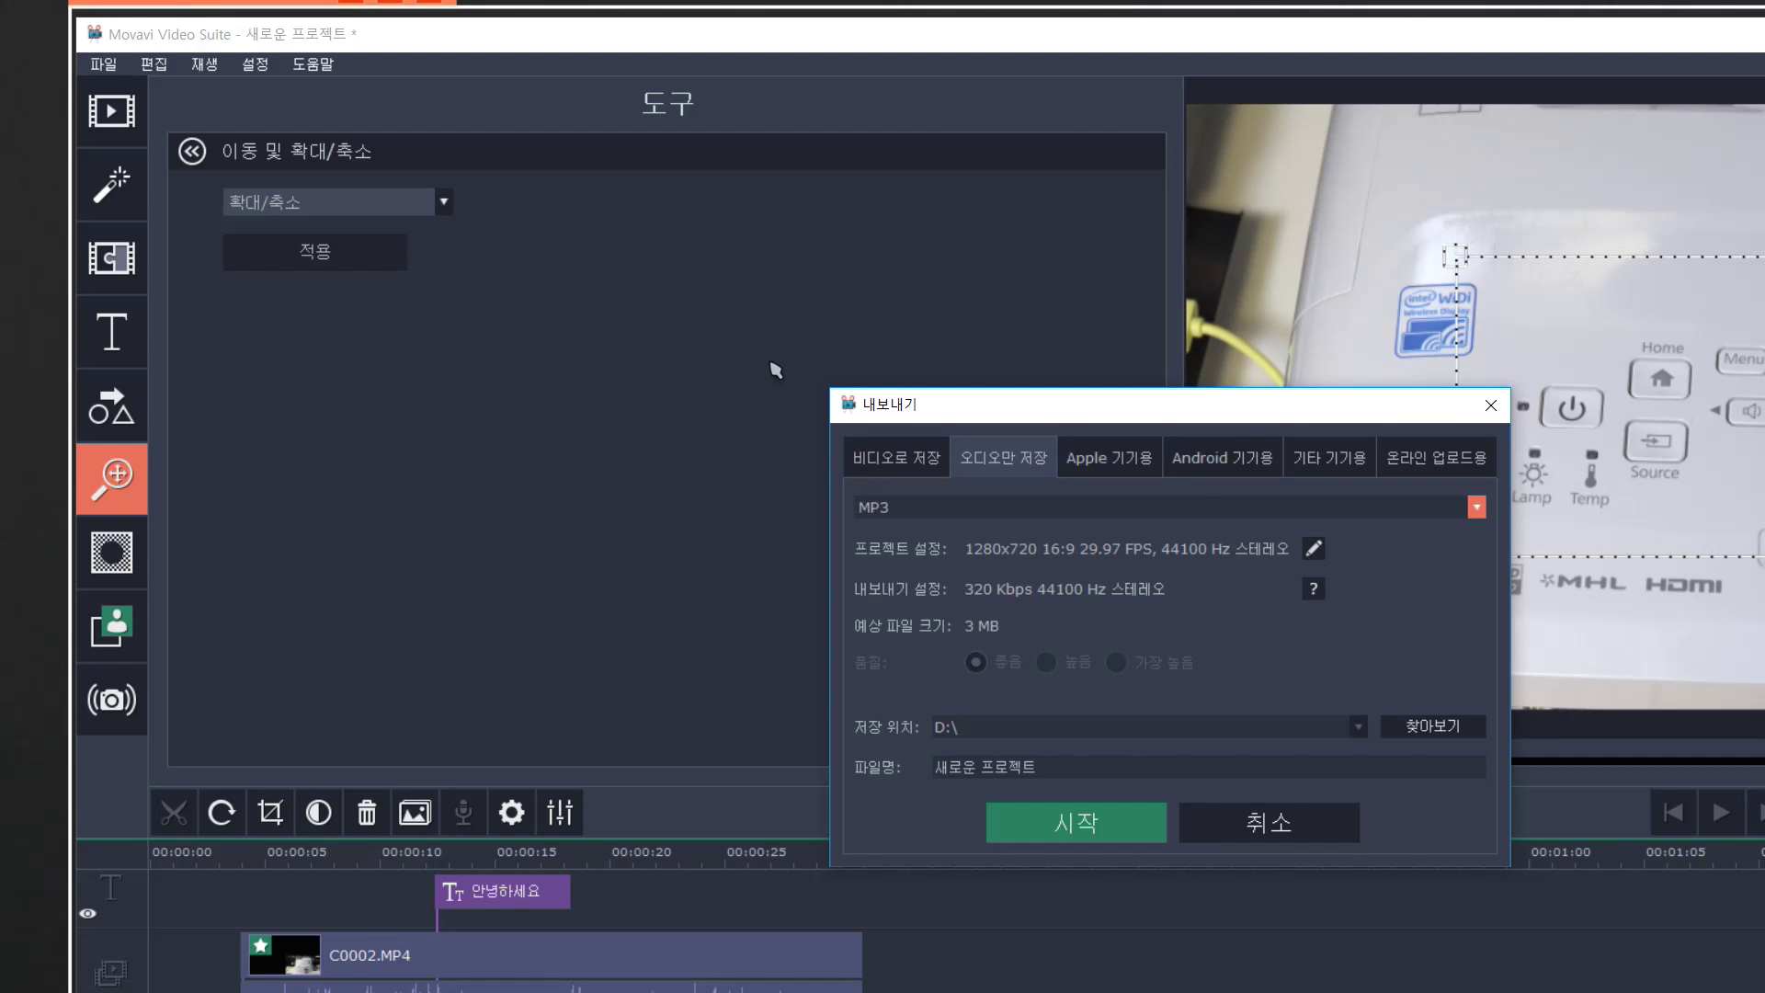
{"action": "key", "text": "ctrl+Tab"}
{"action": "key", "text": "ctrl+Tab"}
{"action": "key", "text": "ctrl+Tab"}
{"action": "key", "text": "ctrl+Tab"}
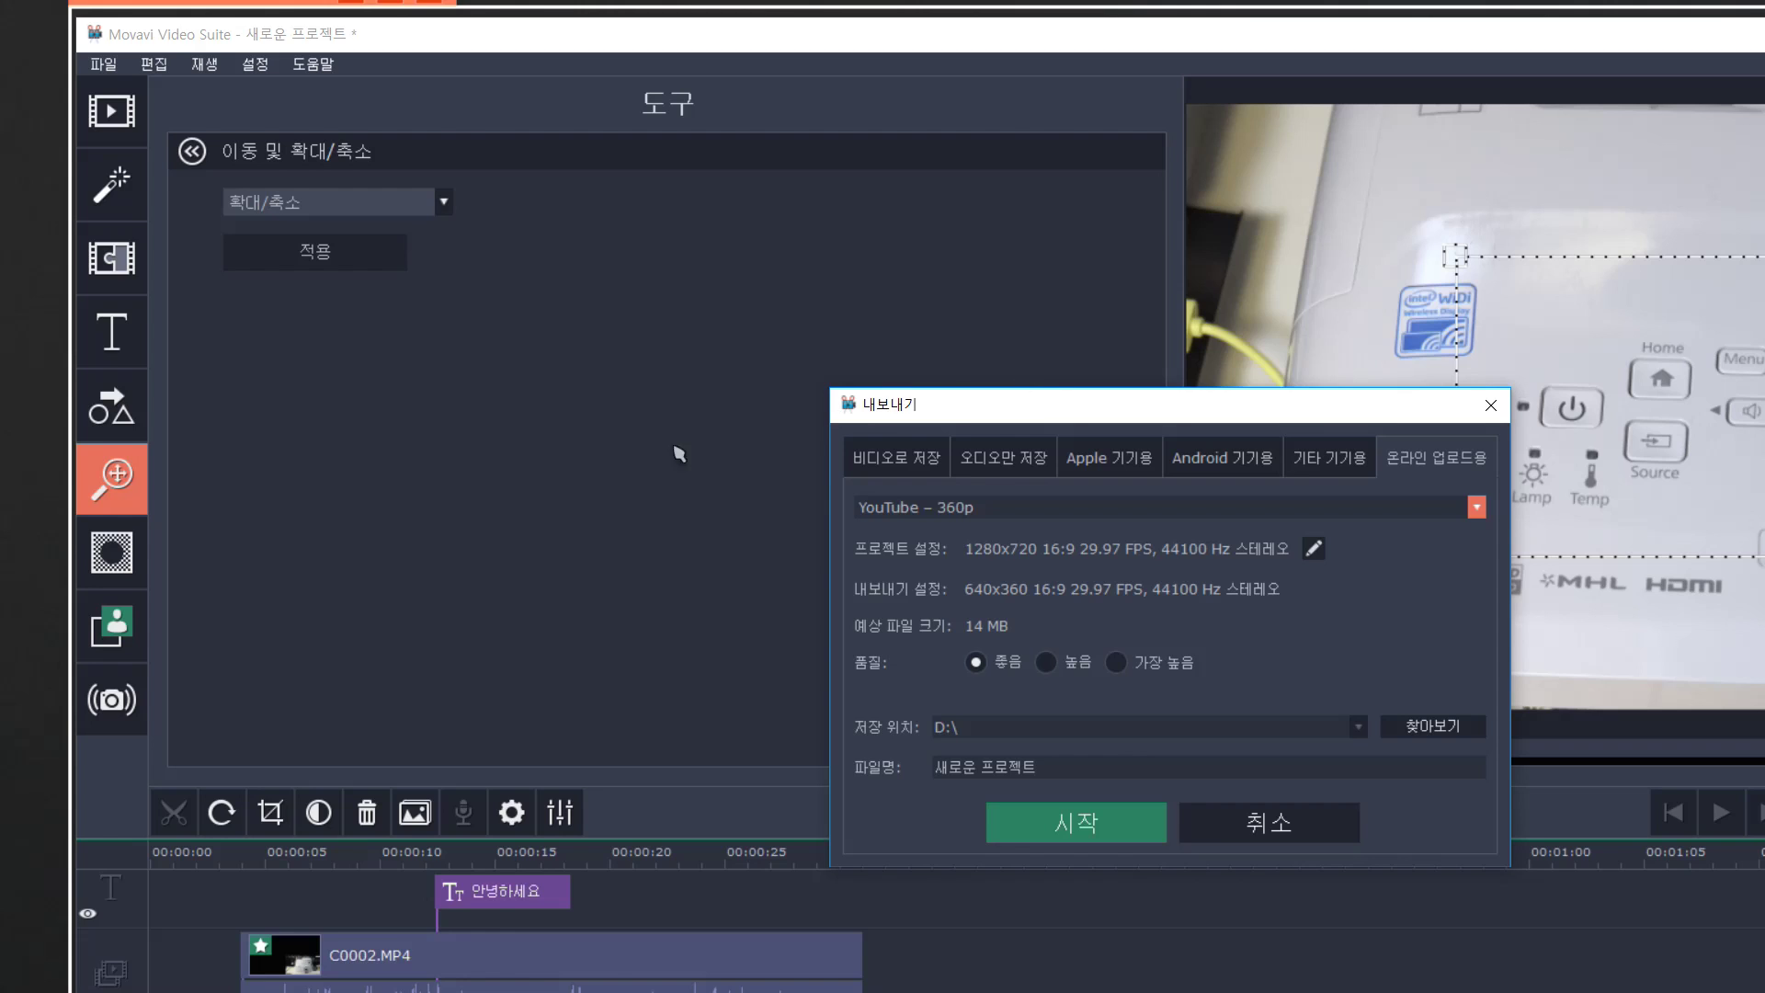
{"action": "key", "text": "ctrl+Tab"}
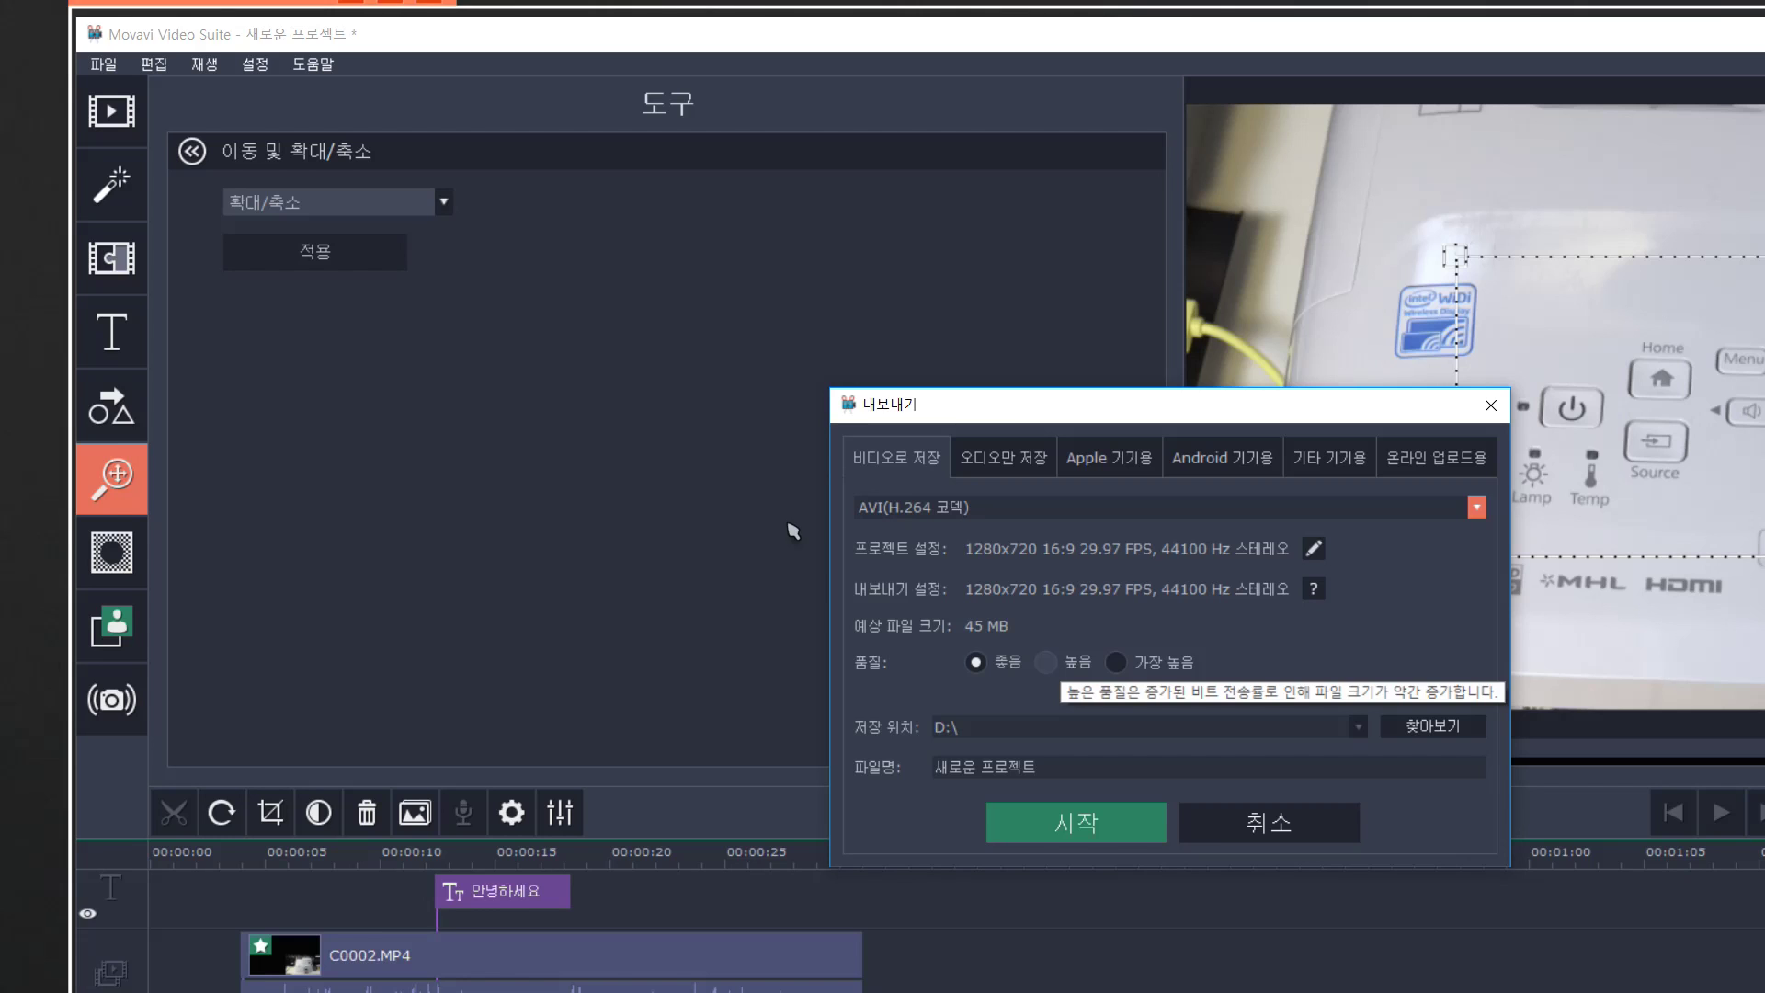
{"action": "left_click", "coordinate": [1489, 404]}
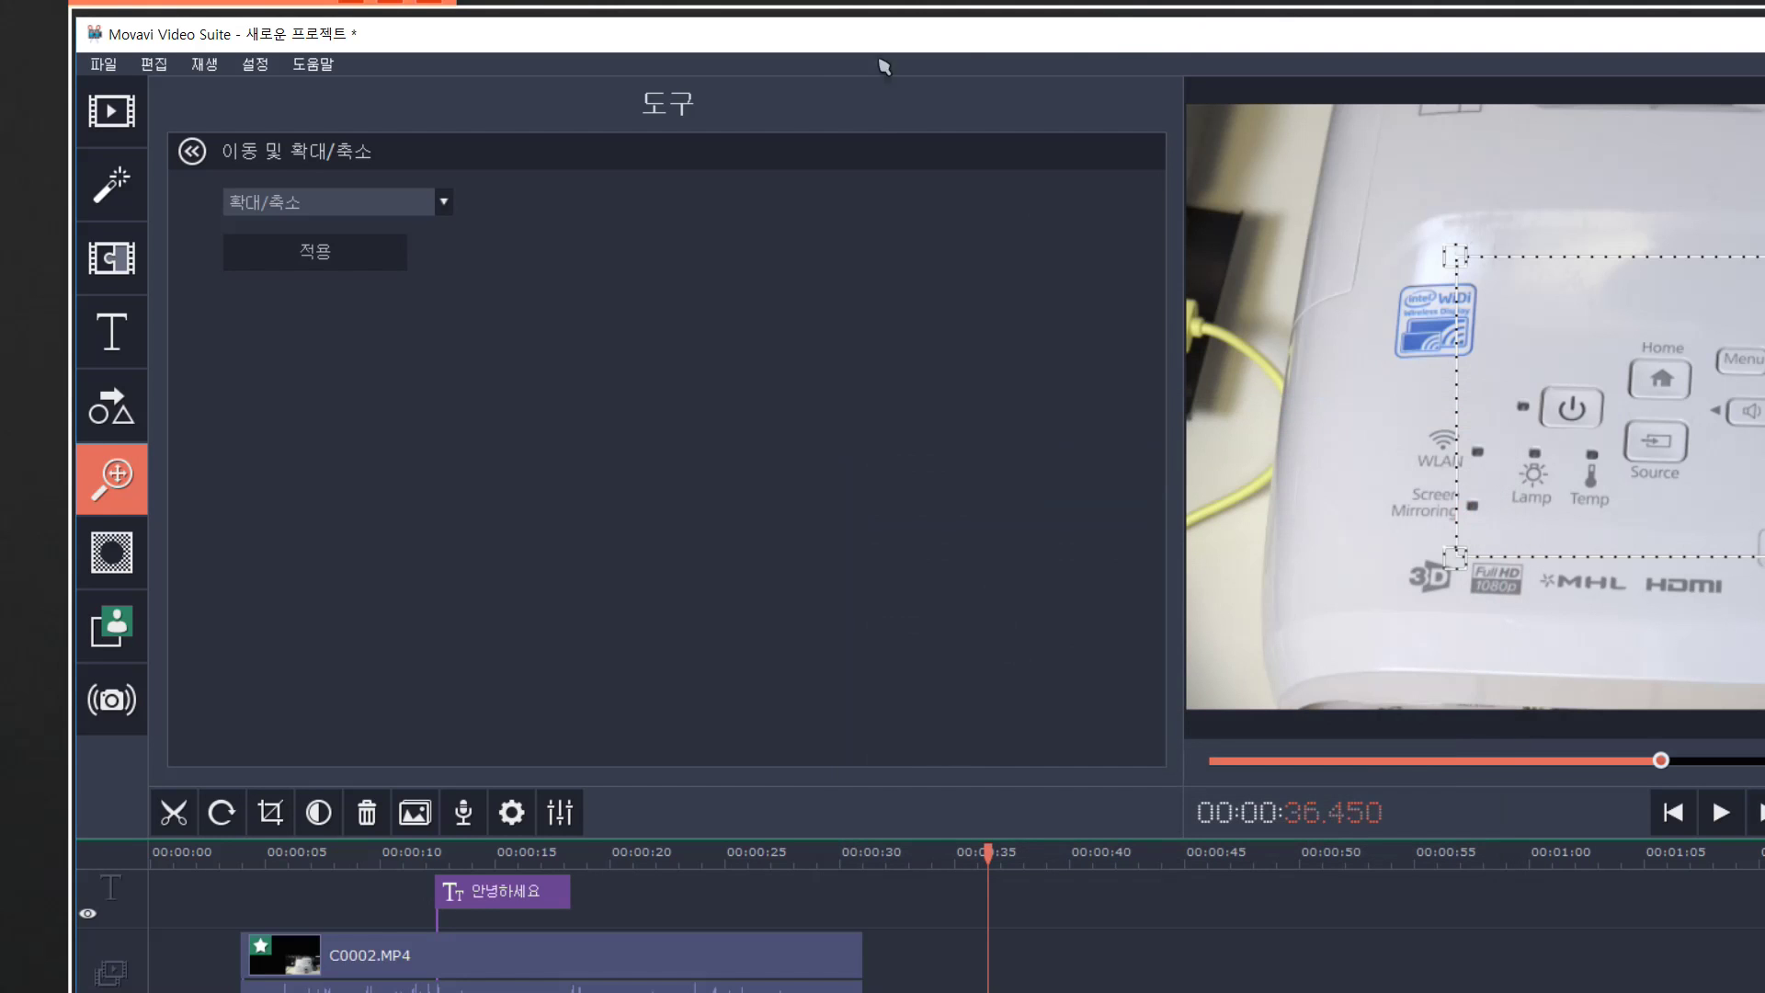
Step: Close the video editor without saving the project and show the suite launcher's Data tools
{"action": "left_click", "coordinate": [1742, 28]}
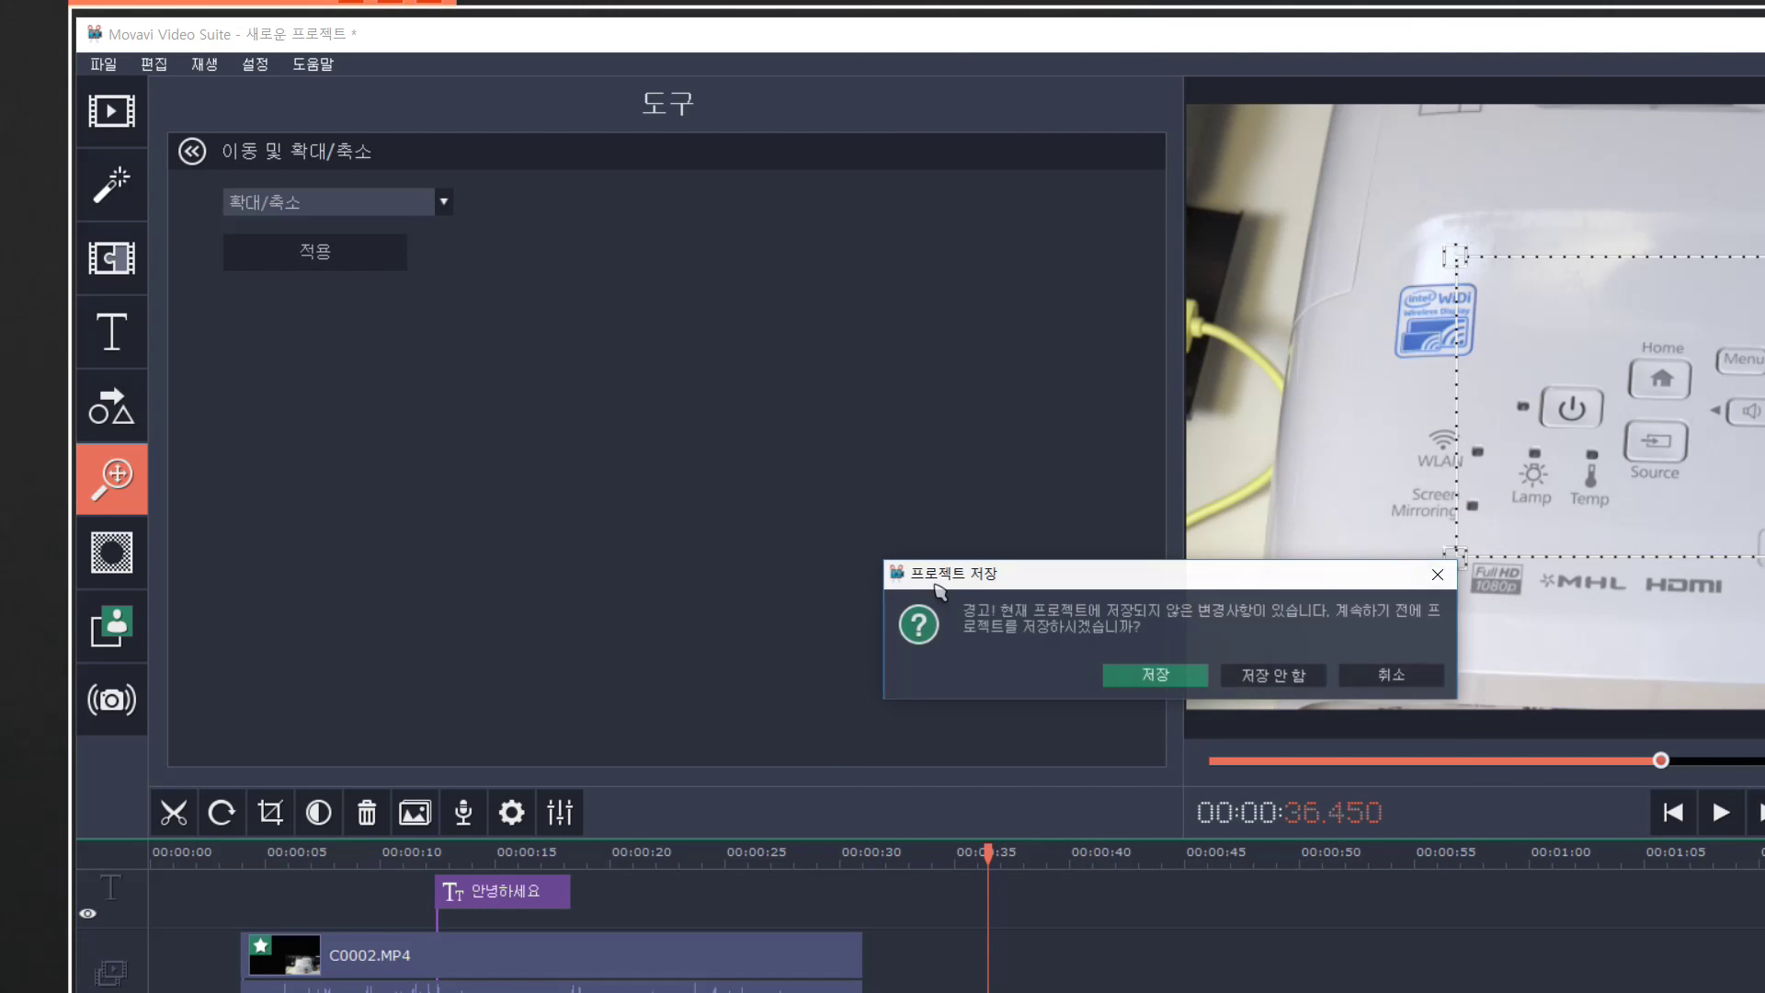
{"action": "left_click", "coordinate": [1273, 675]}
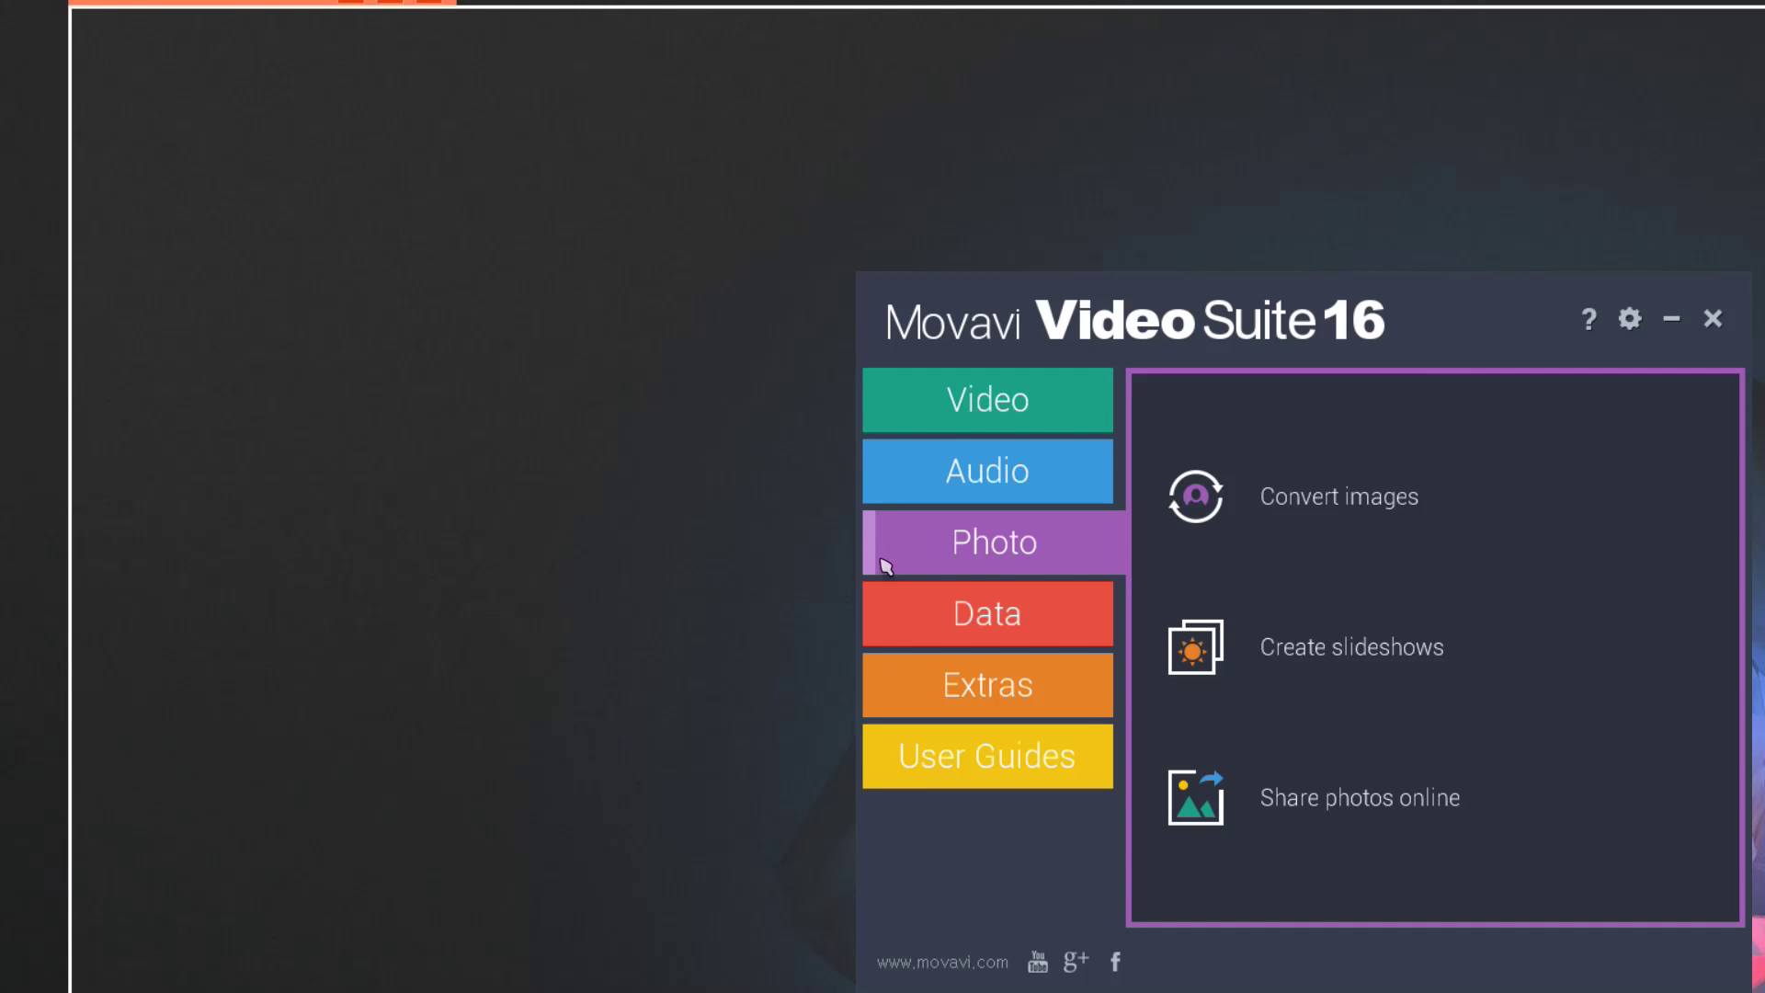
{"action": "left_click", "coordinate": [884, 636]}
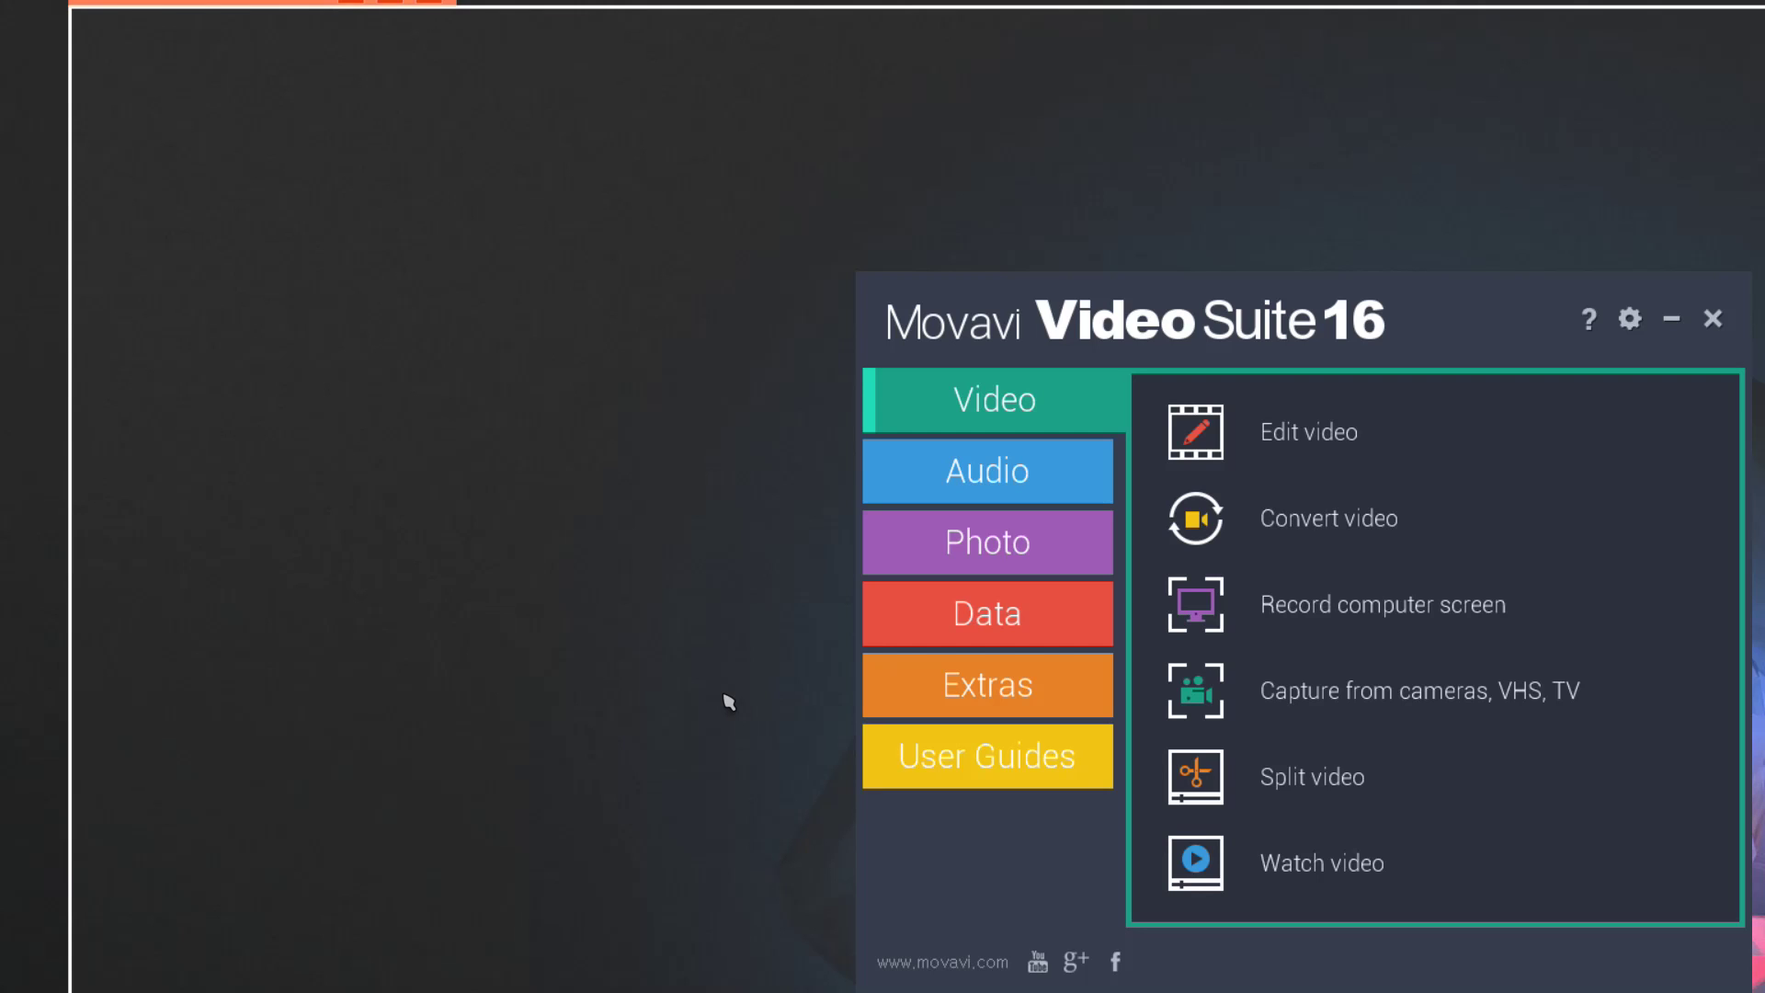
Step: Open the Movavi Official YouTube channel from the suite launcher and look through its videos
{"action": "left_click", "coordinate": [1036, 961]}
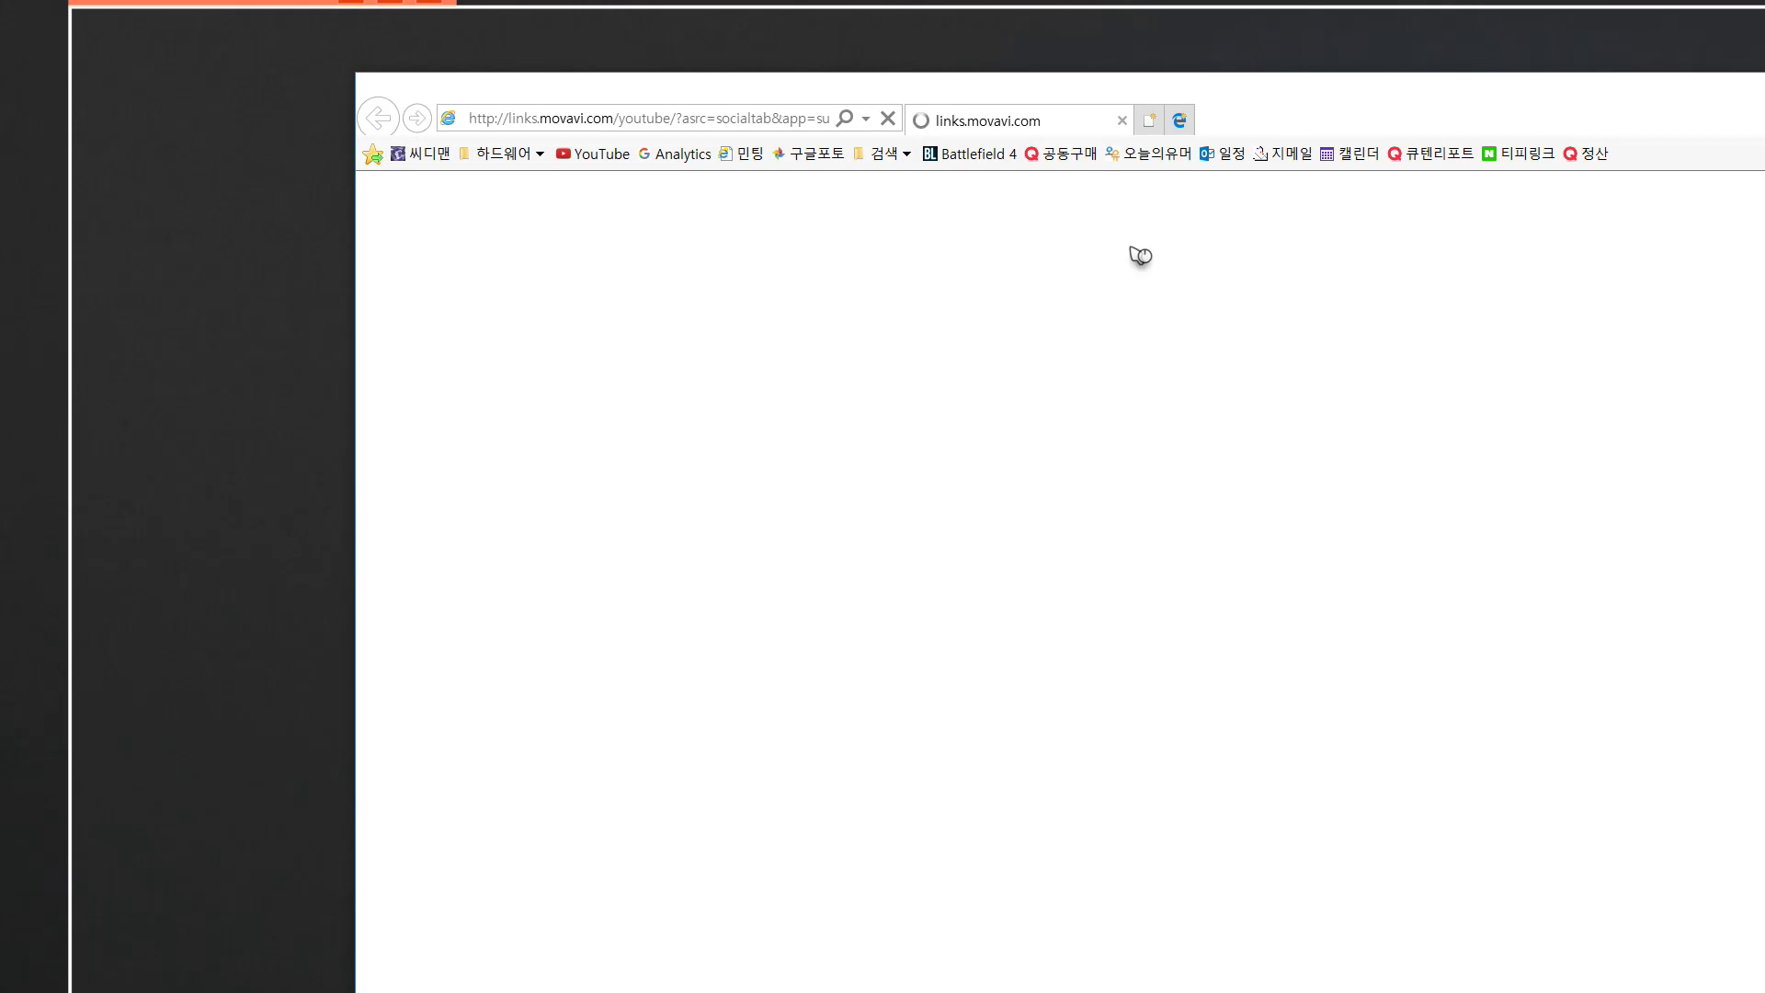
{"action": "left_click_drag", "start_coordinate": [1083, 79], "coordinate": [1138, 19]}
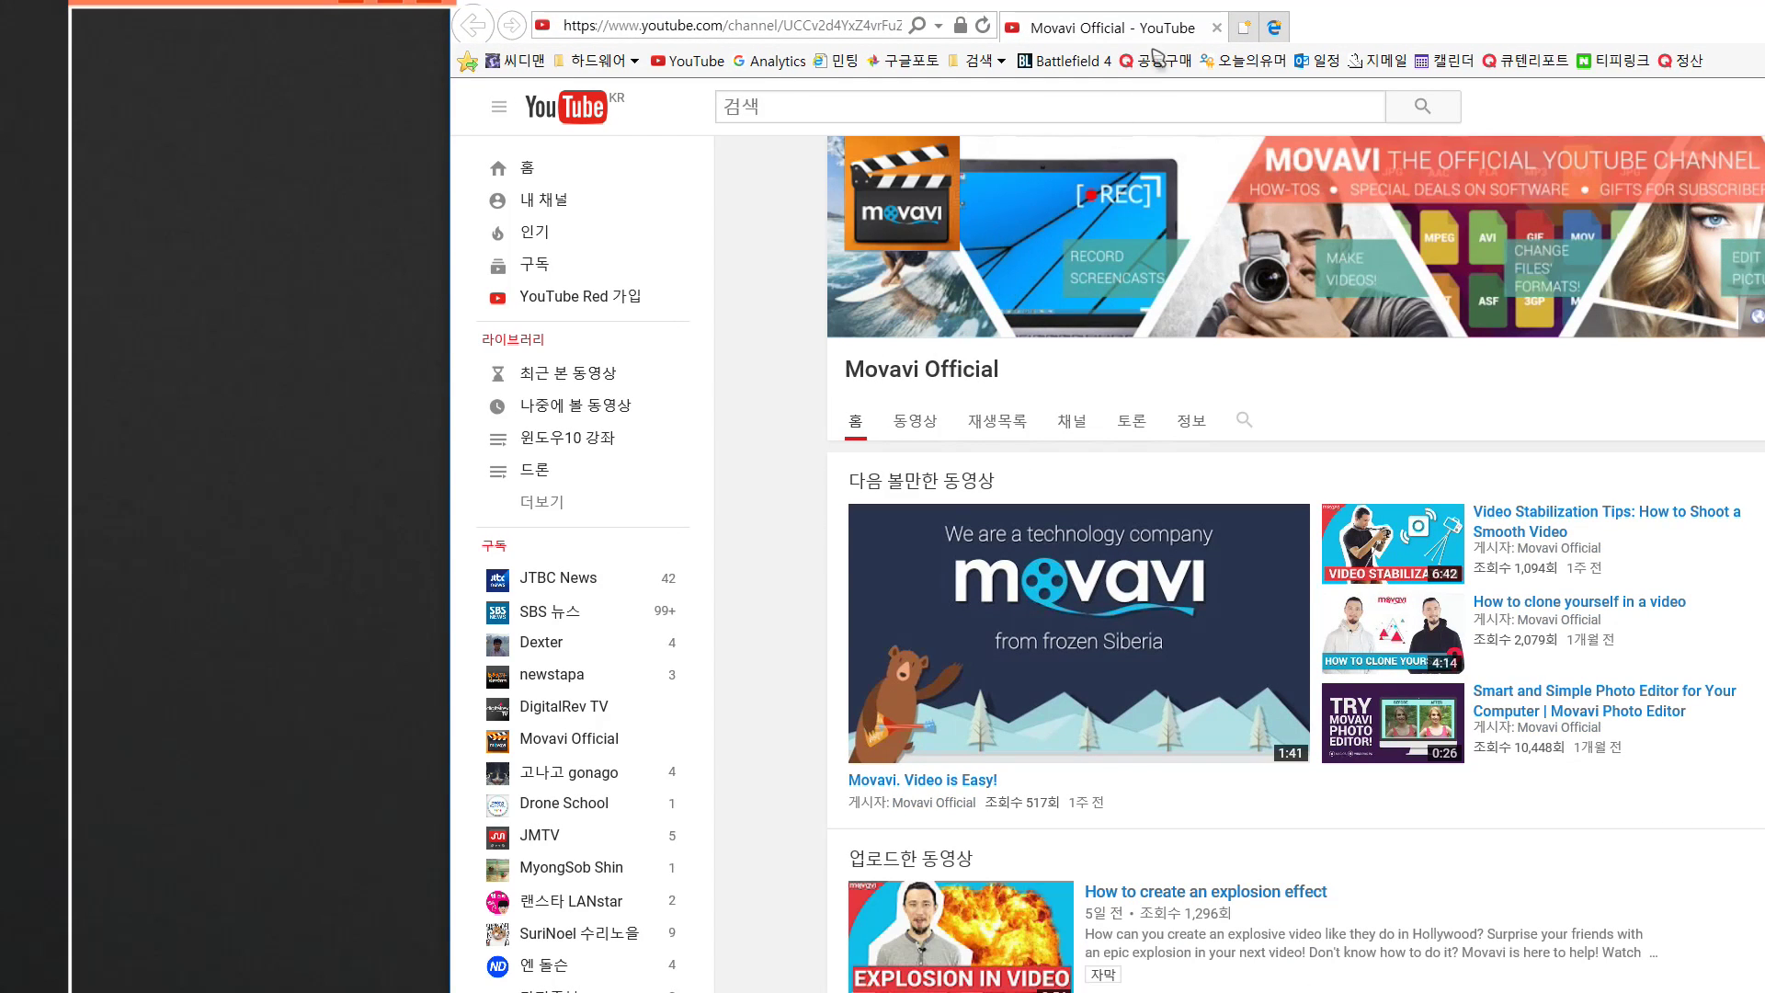
{"action": "mouse_move", "coordinate": [1156, 57]}
{"action": "left_mouse_down"}
{"action": "mouse_move", "coordinate": [1130, 57]}
{"action": "mouse_move", "coordinate": [1126, 12]}
{"action": "mouse_move", "coordinate": [1145, 59]}
{"action": "left_mouse_up"}
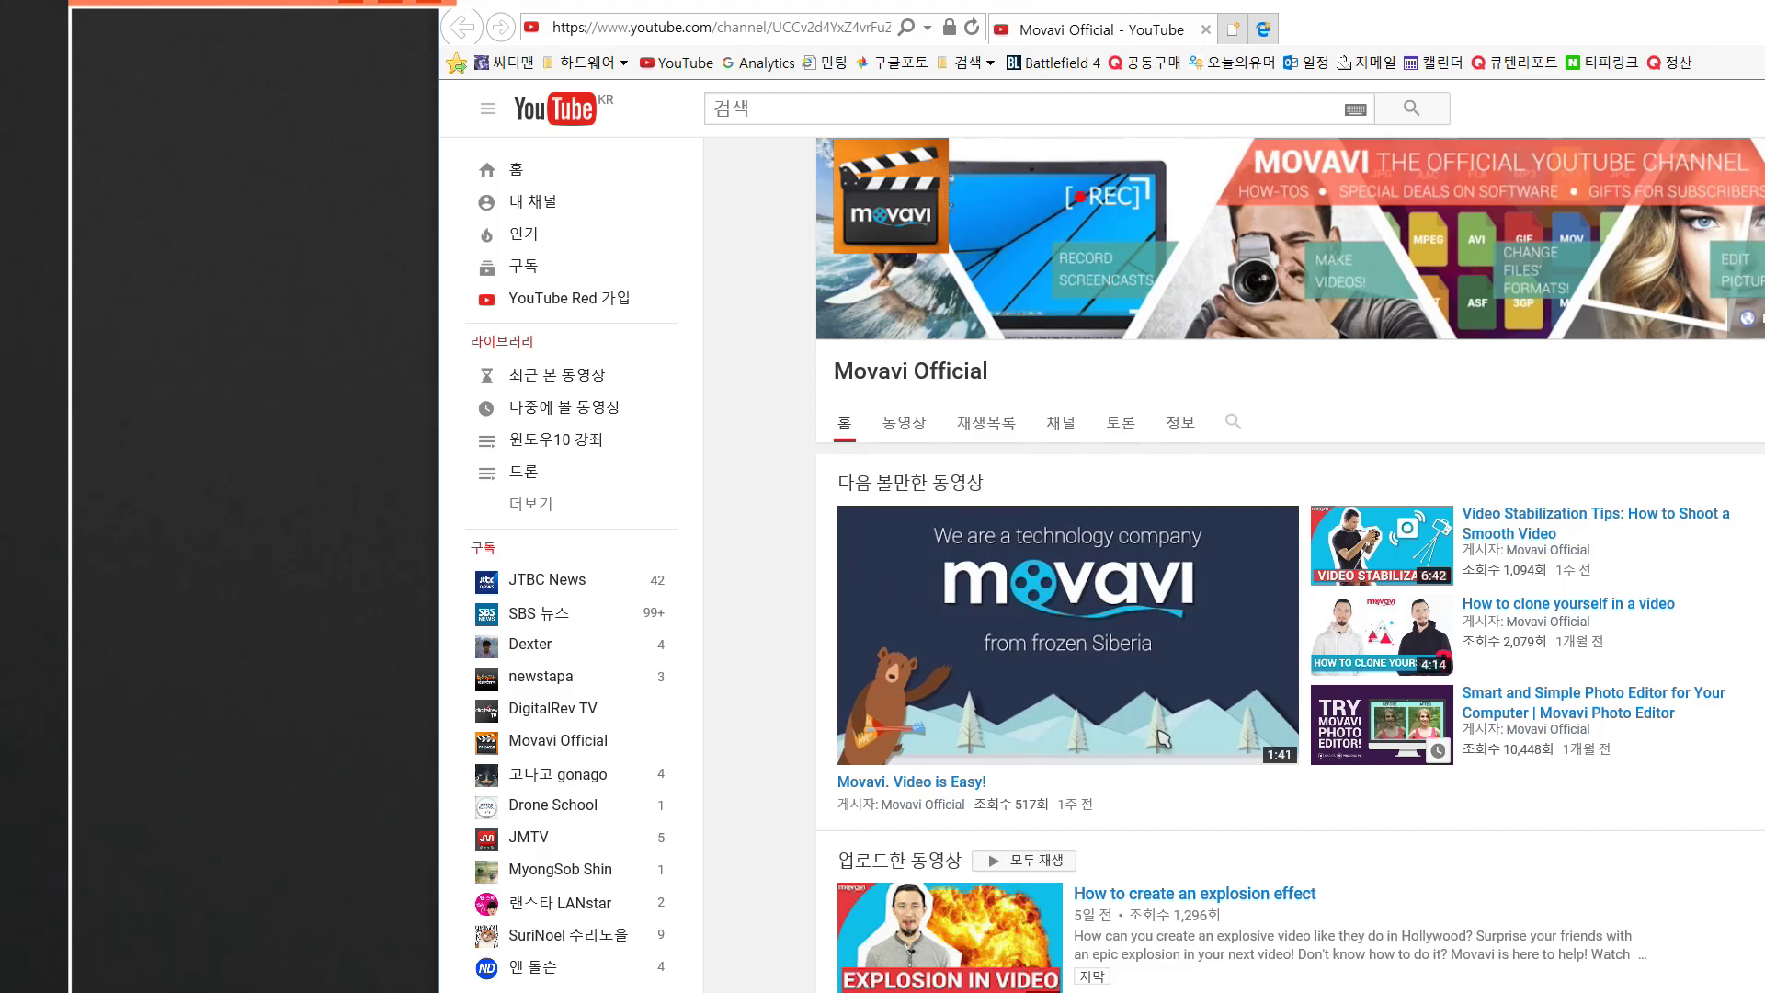
{"action": "scroll", "coordinate": [1245, 799], "scroll_direction": "down", "scroll_amount": 3}
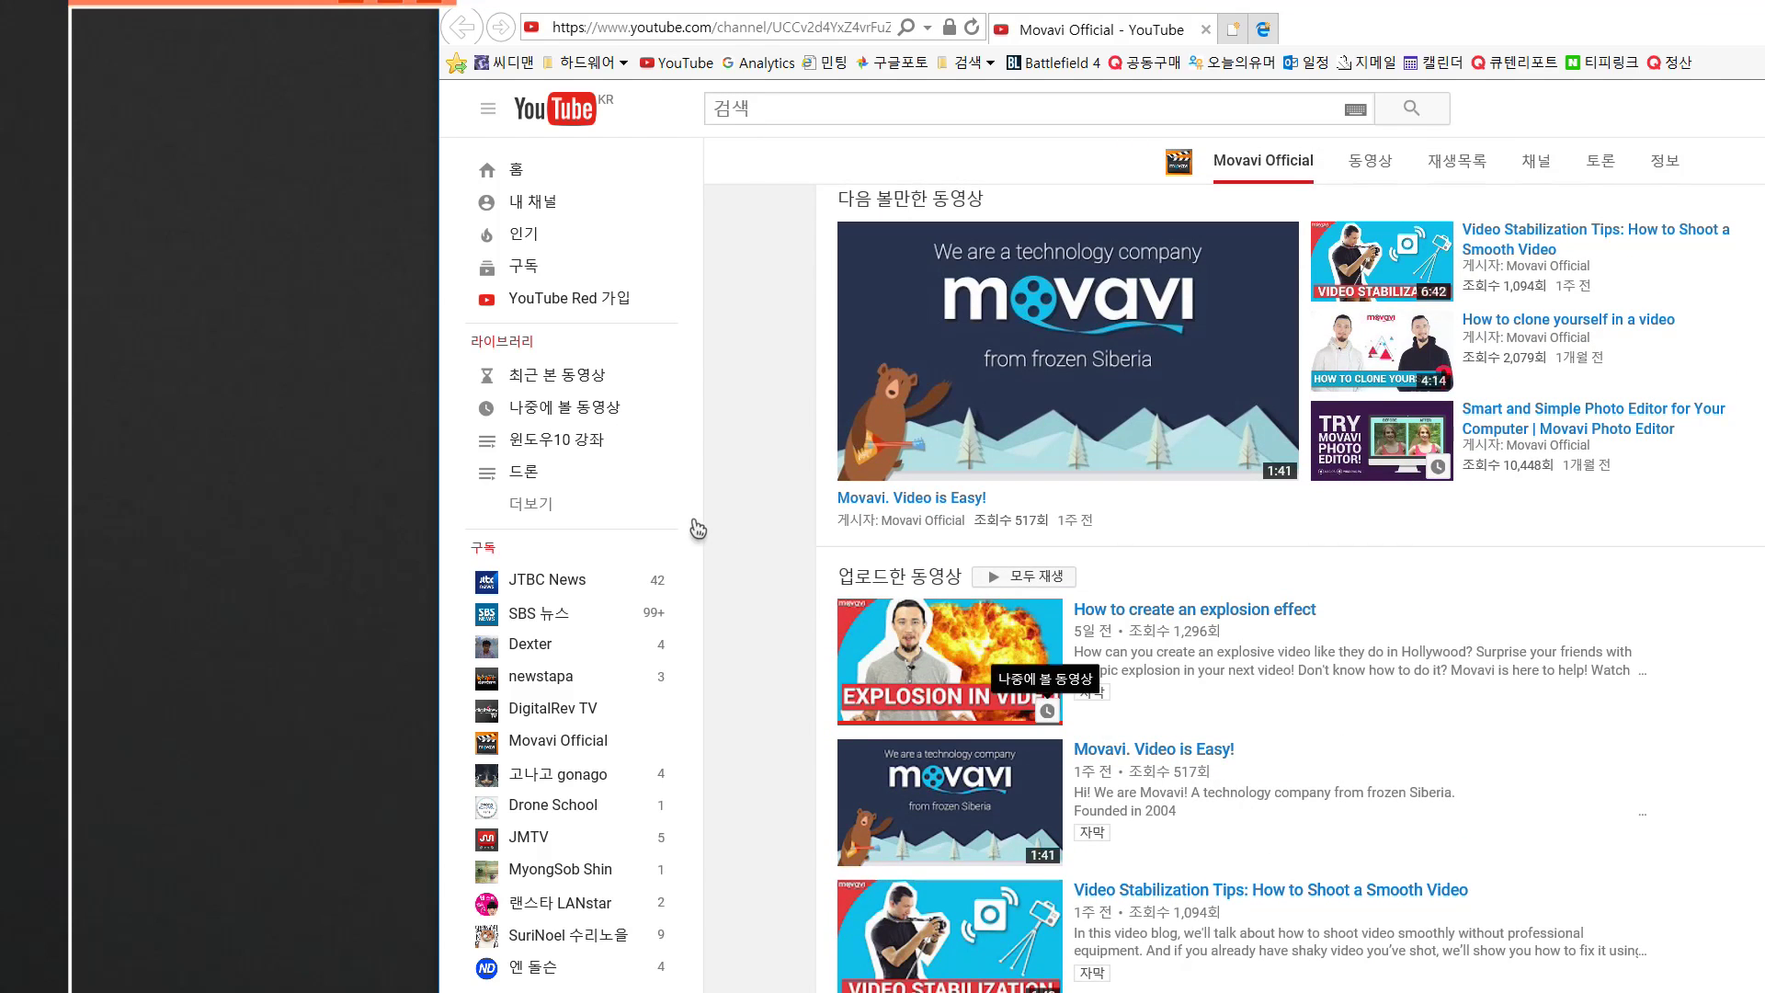